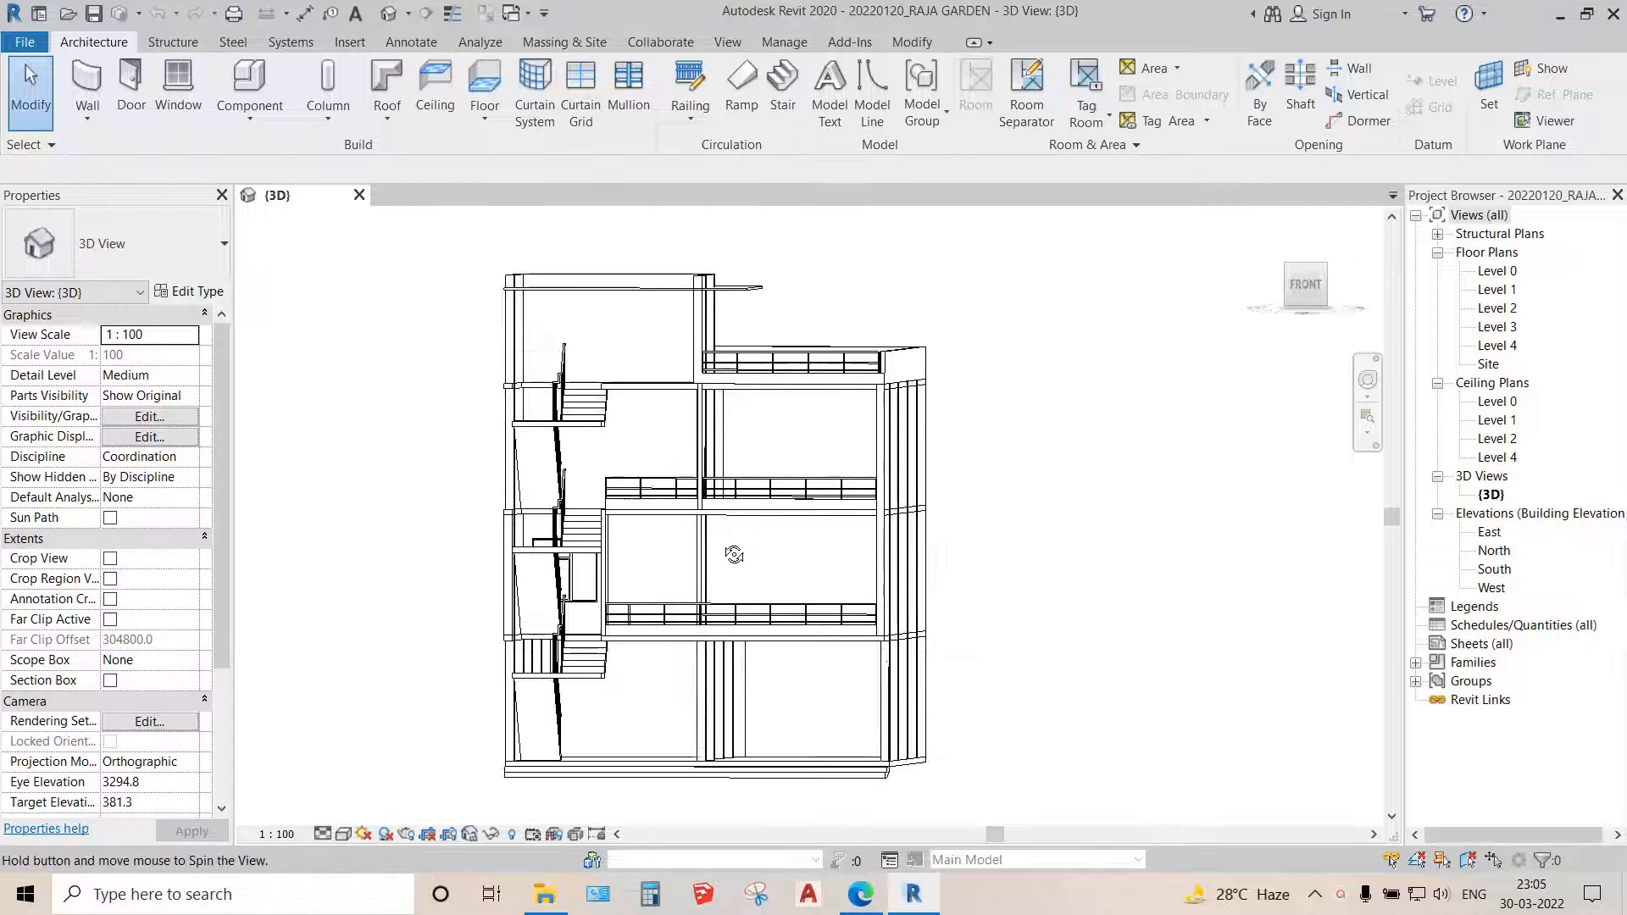
# - Examine the building's stairs and its stair and balcony railings from several angles in the 3D view
pyautogui.keyDown('shift'); pyautogui.moveTo(734, 552); pyautogui.dragTo(786, 594, button='middle'); pyautogui.keyUp('shift')
pyautogui.scroll(2, 851, 610)
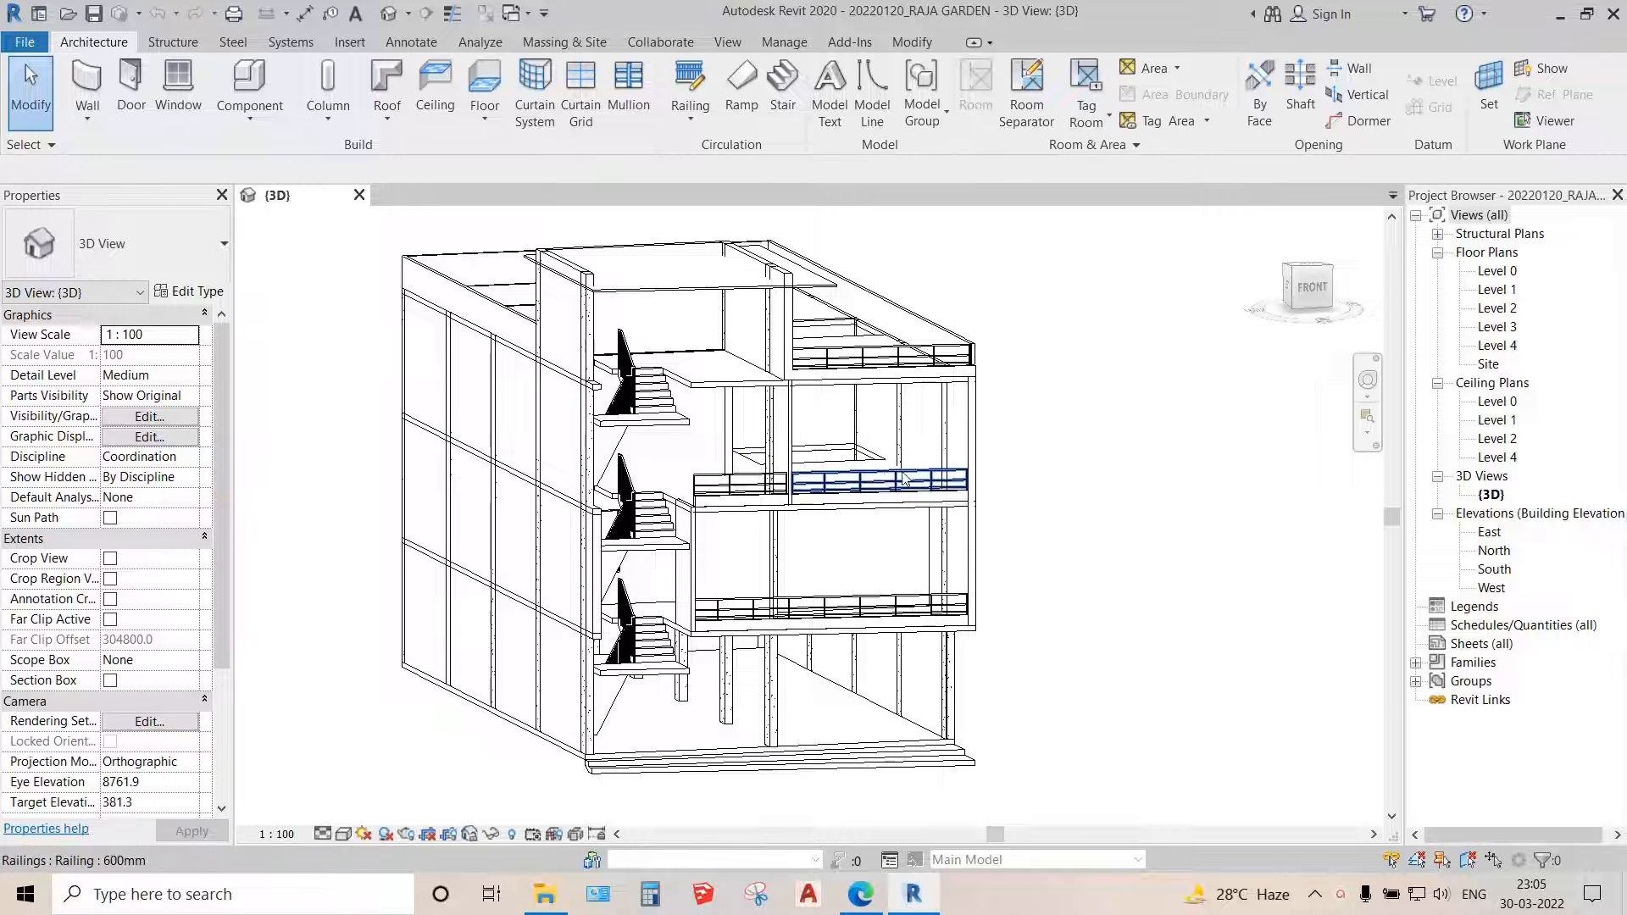
pyautogui.keyDown('shift'); pyautogui.moveTo(872, 491); pyautogui.dragTo(885, 572, button='middle'); pyautogui.keyUp('shift')
pyautogui.scroll(1, 825, 563)
pyautogui.scroll(1, 824, 563)
pyautogui.scroll(2, 881, 419)
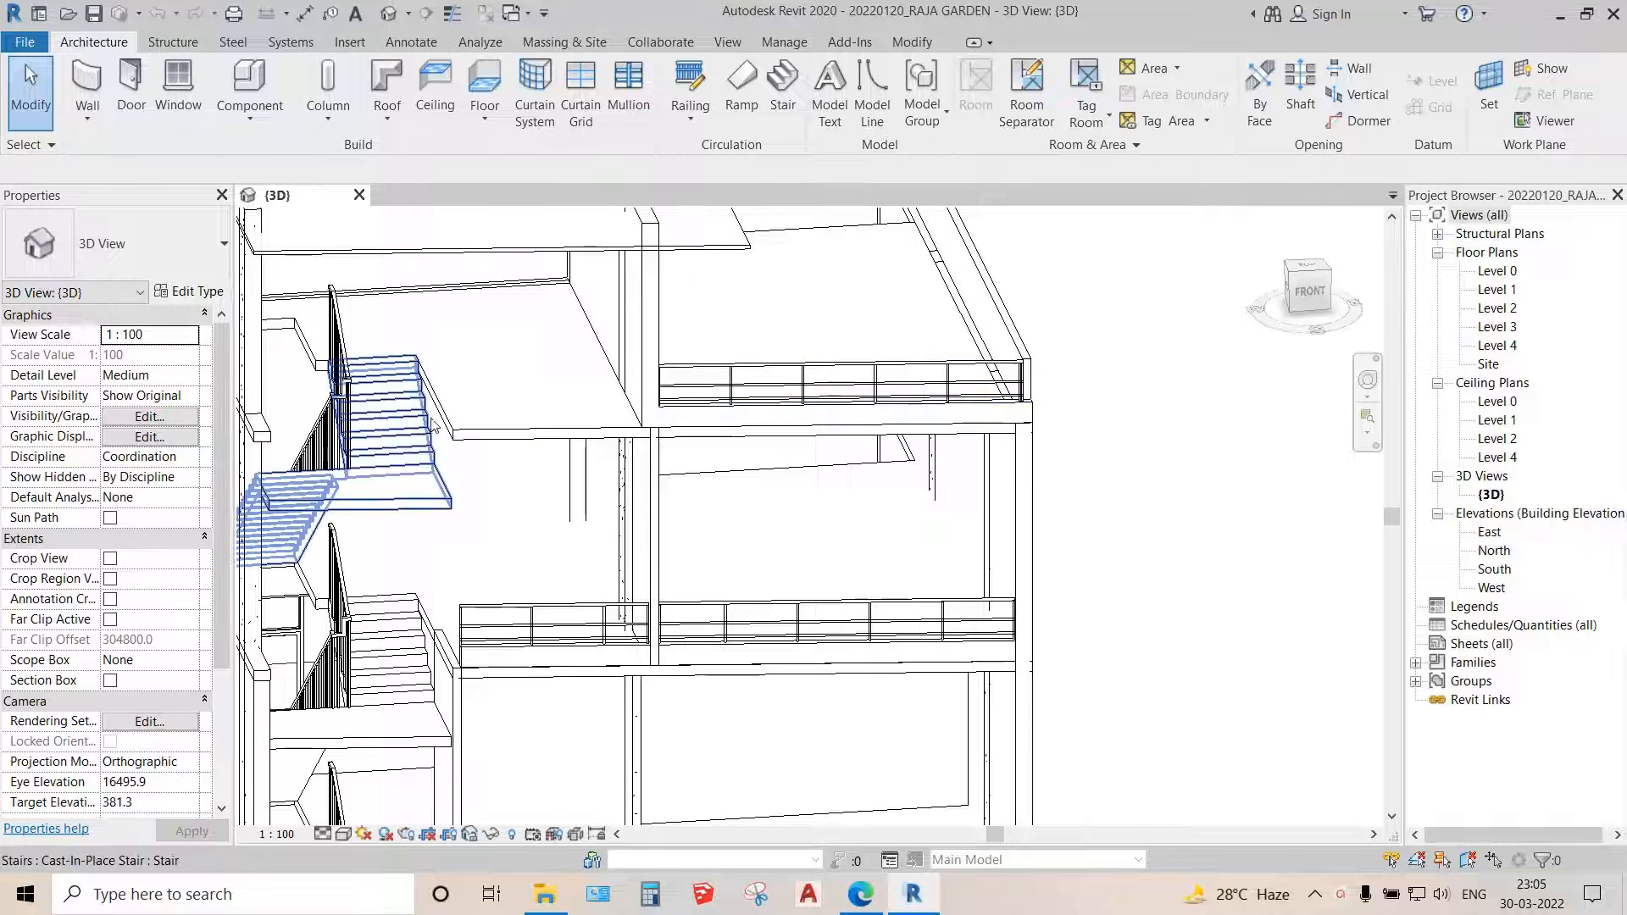
pyautogui.moveTo(522, 428); pyautogui.dragTo(737, 372, button='middle')
pyautogui.scroll(-3, 786, 444)
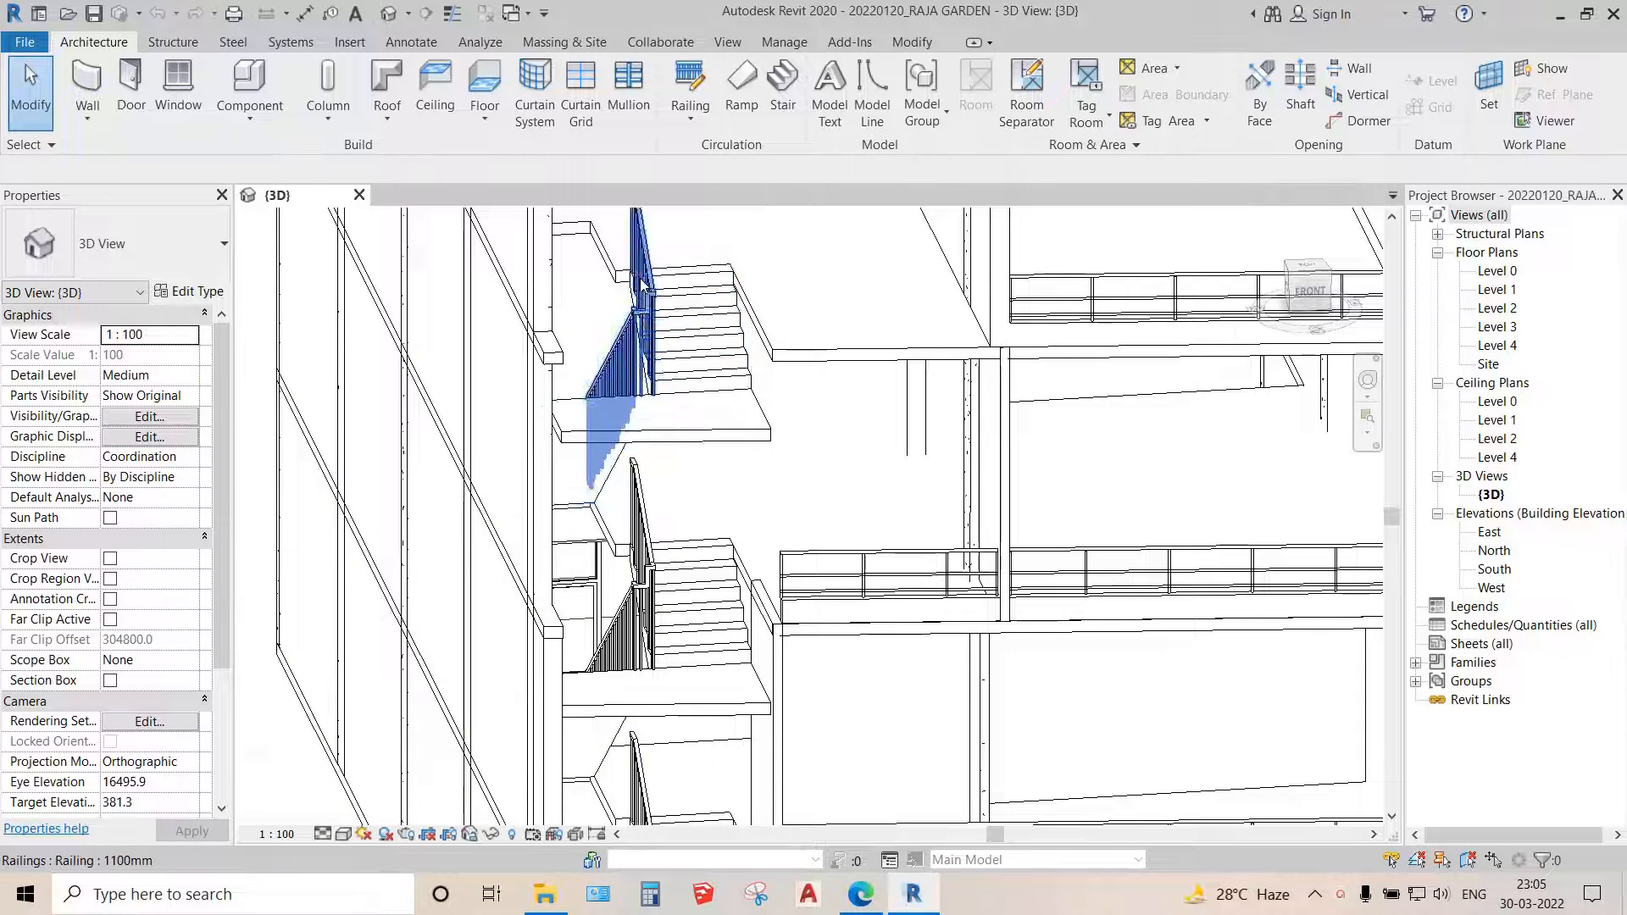
pyautogui.moveTo(786, 444); pyautogui.dragTo(818, 543, button='middle')
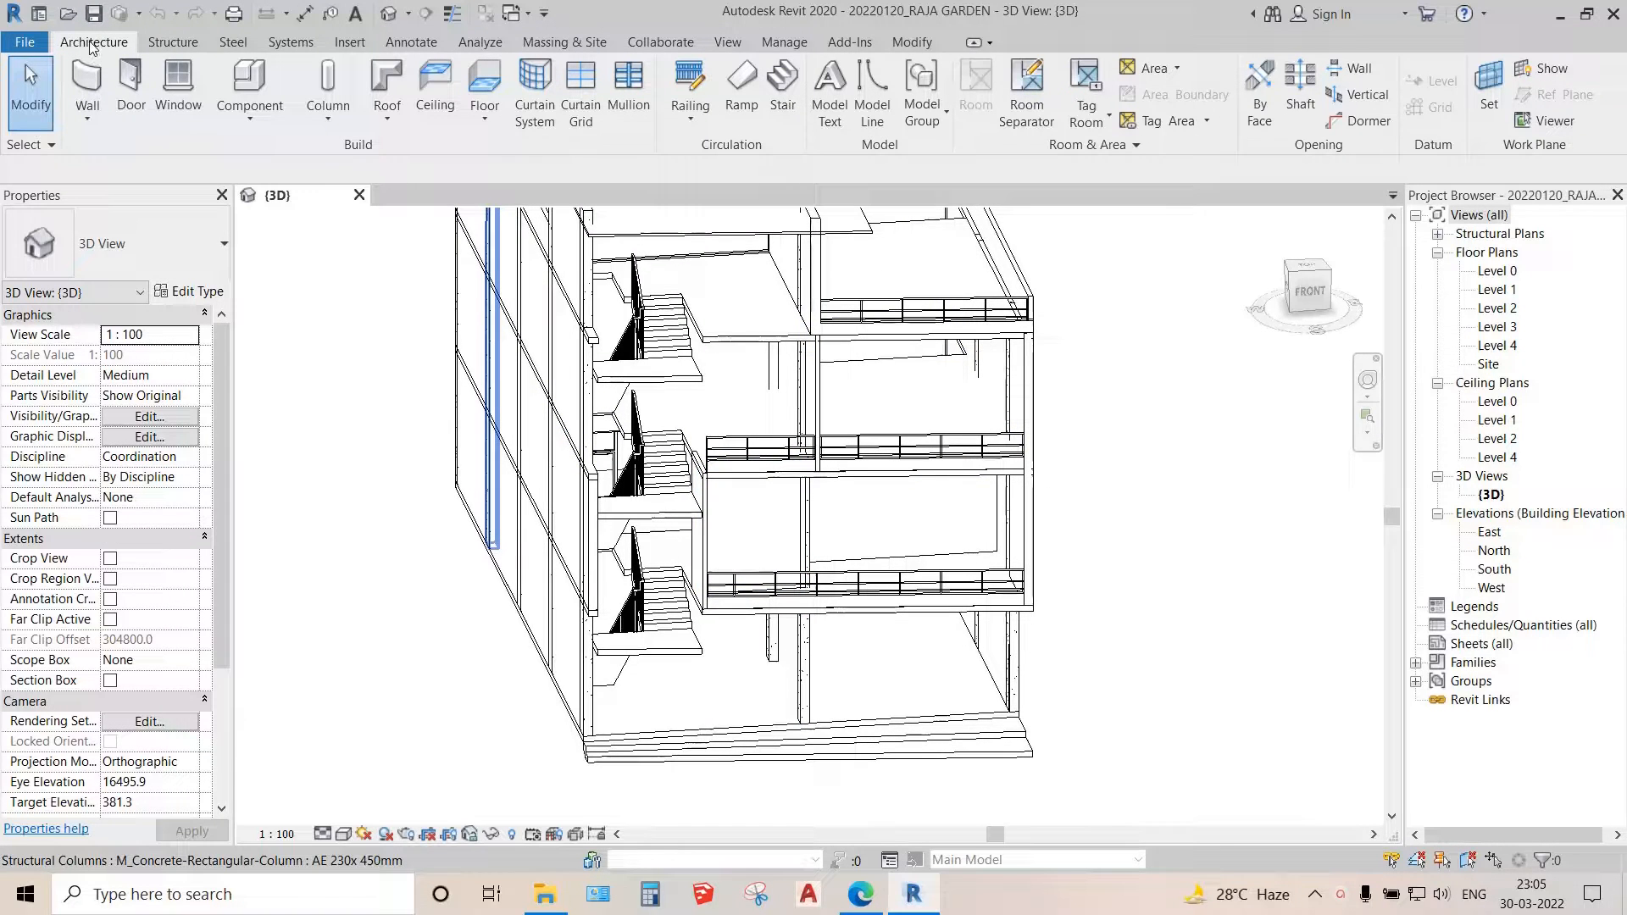
# - Delete the 600mm railing on top of the uppermost front parapet wall
pyautogui.click(698, 120)
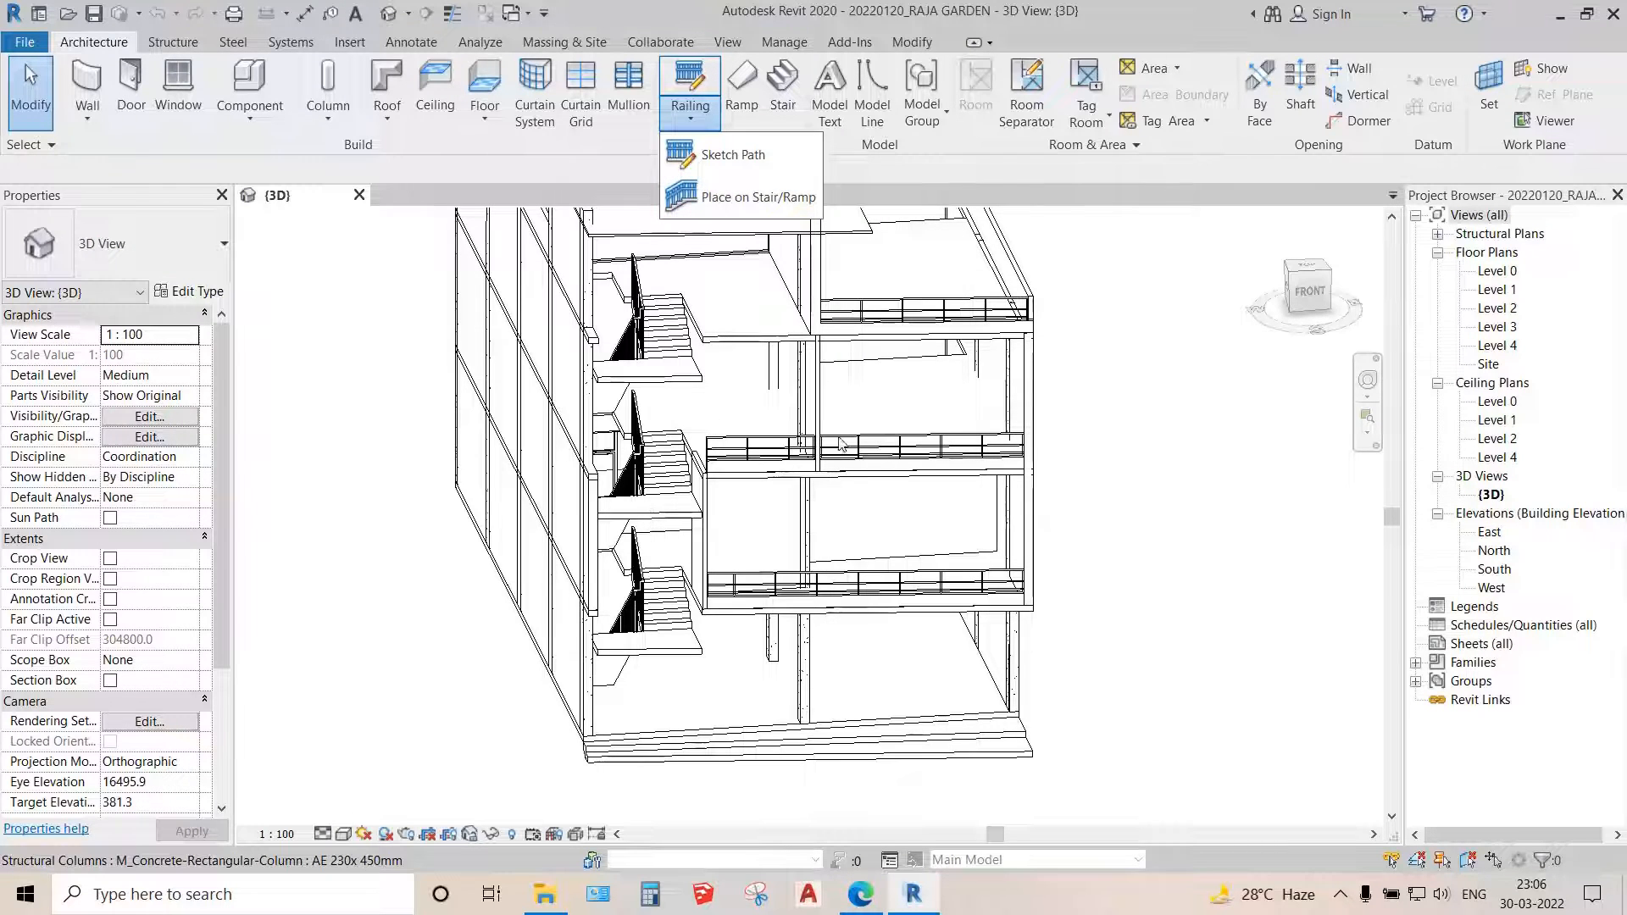
pyautogui.click(747, 162)
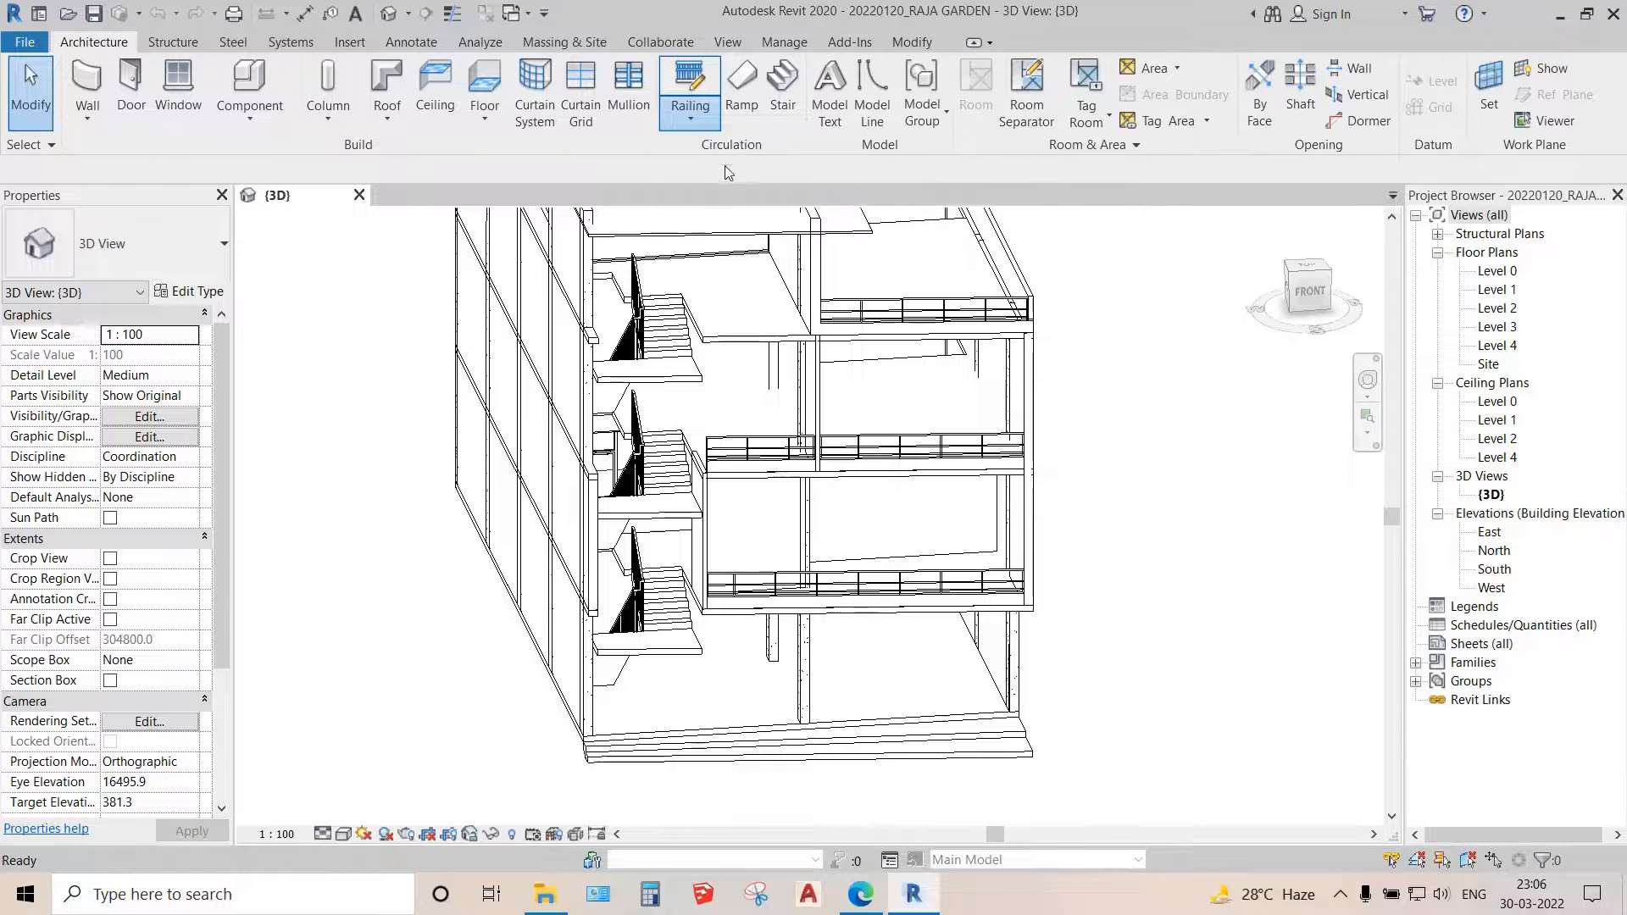
pyautogui.scroll(3, 957, 312)
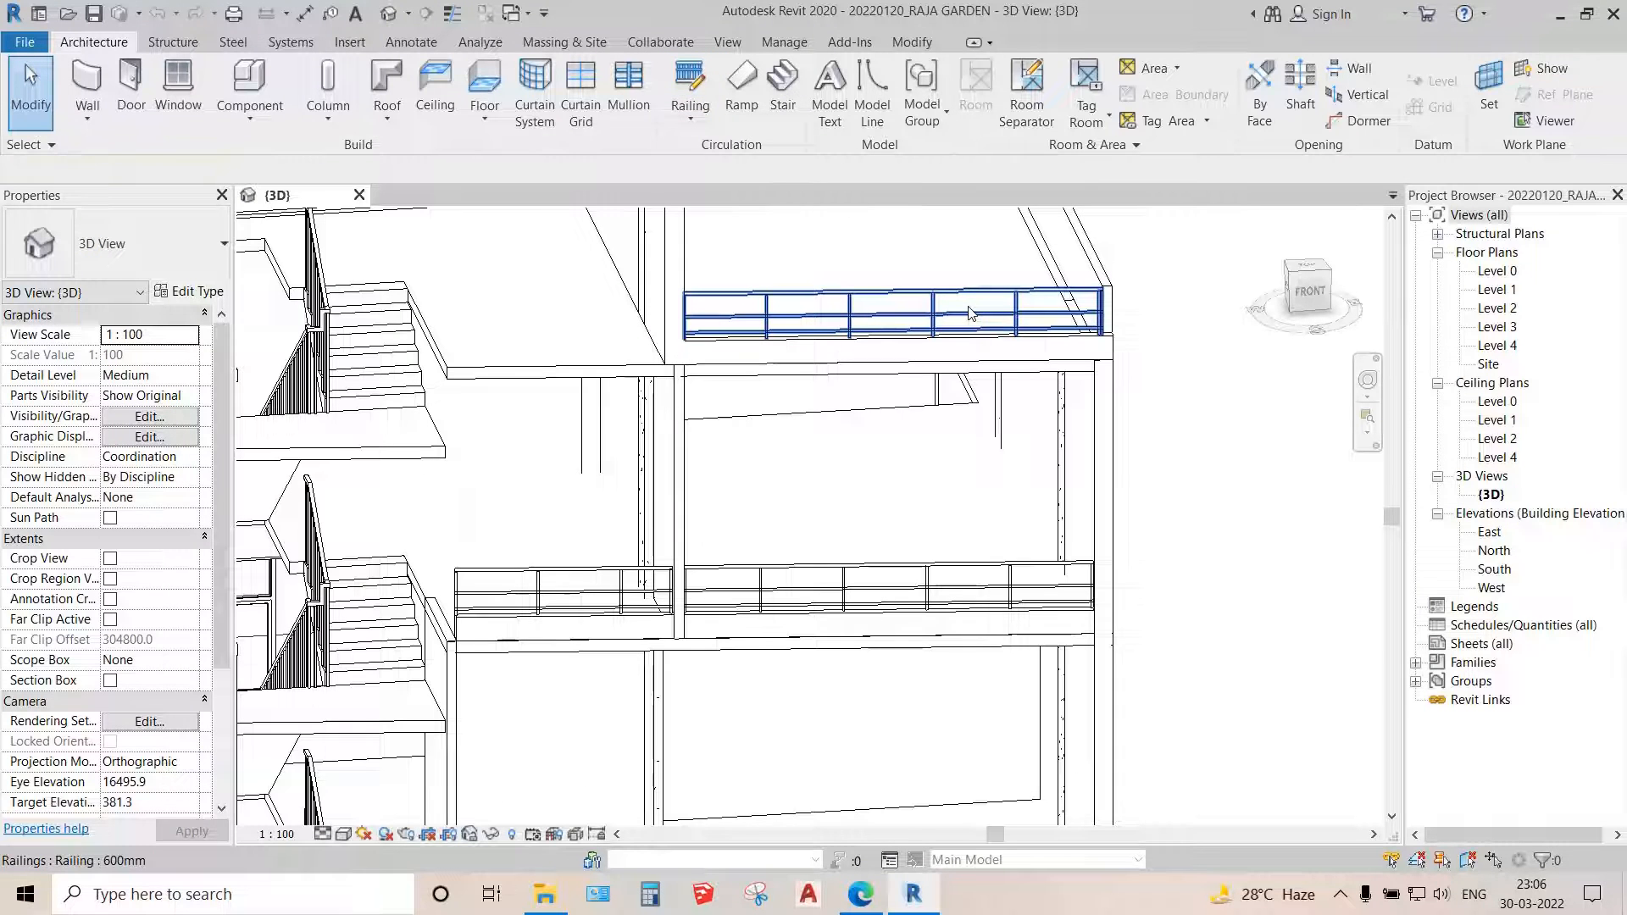
pyautogui.click(970, 314)
pyautogui.press('Delete')
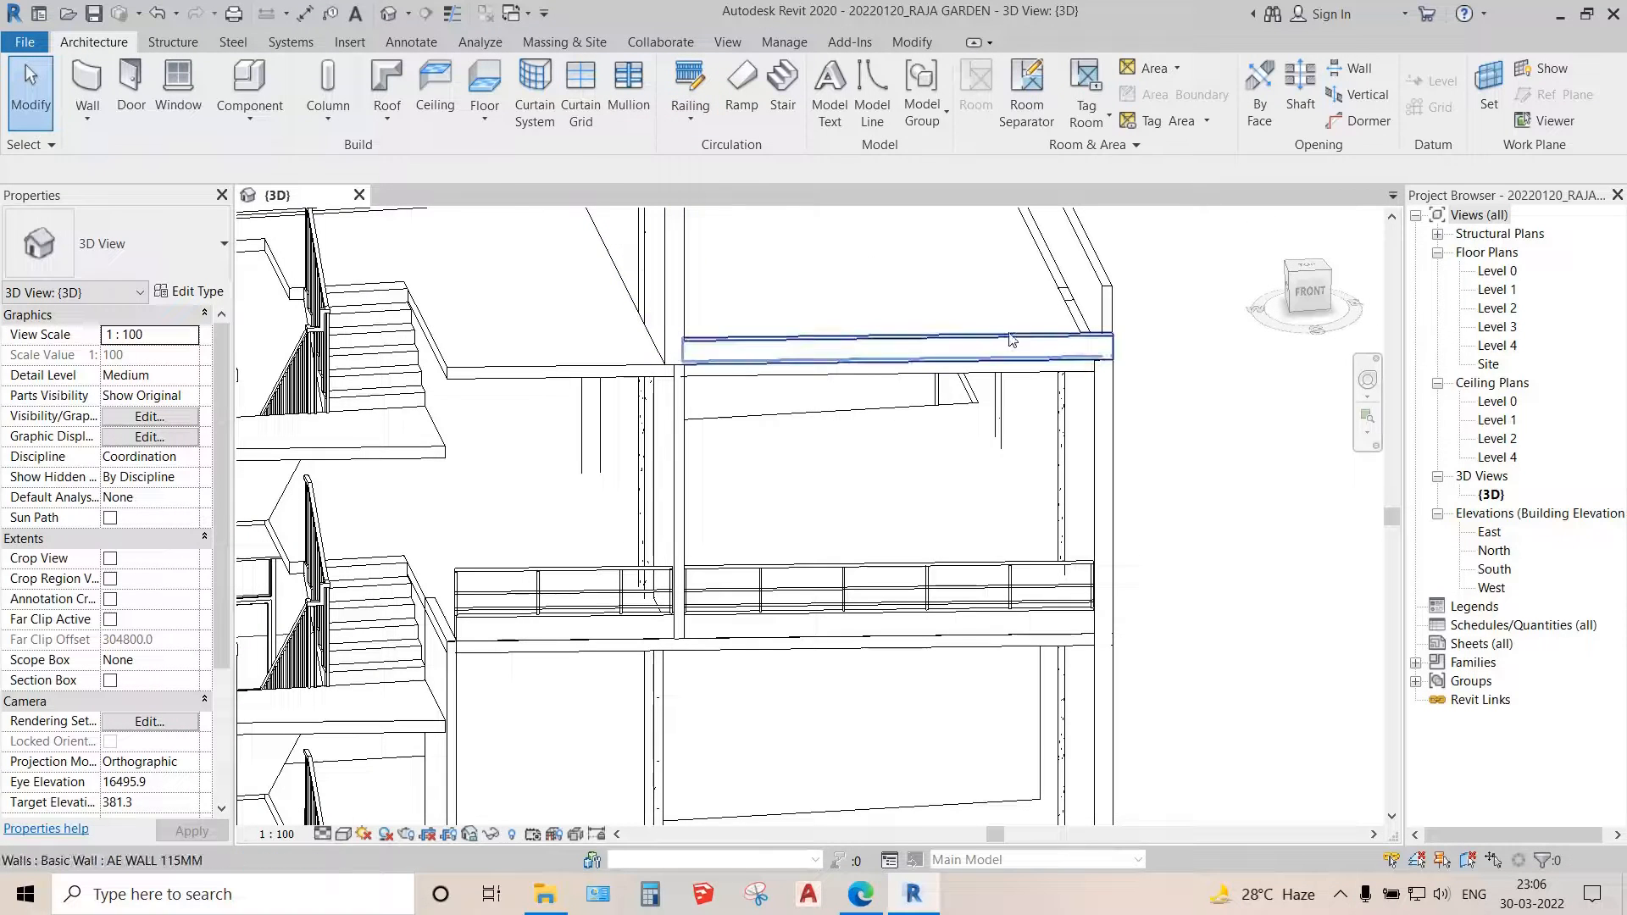
# - Open the Level 3 floor plan and start a railing path sketch near the front wall between grids 2 and 3
pyautogui.click(1496, 332)
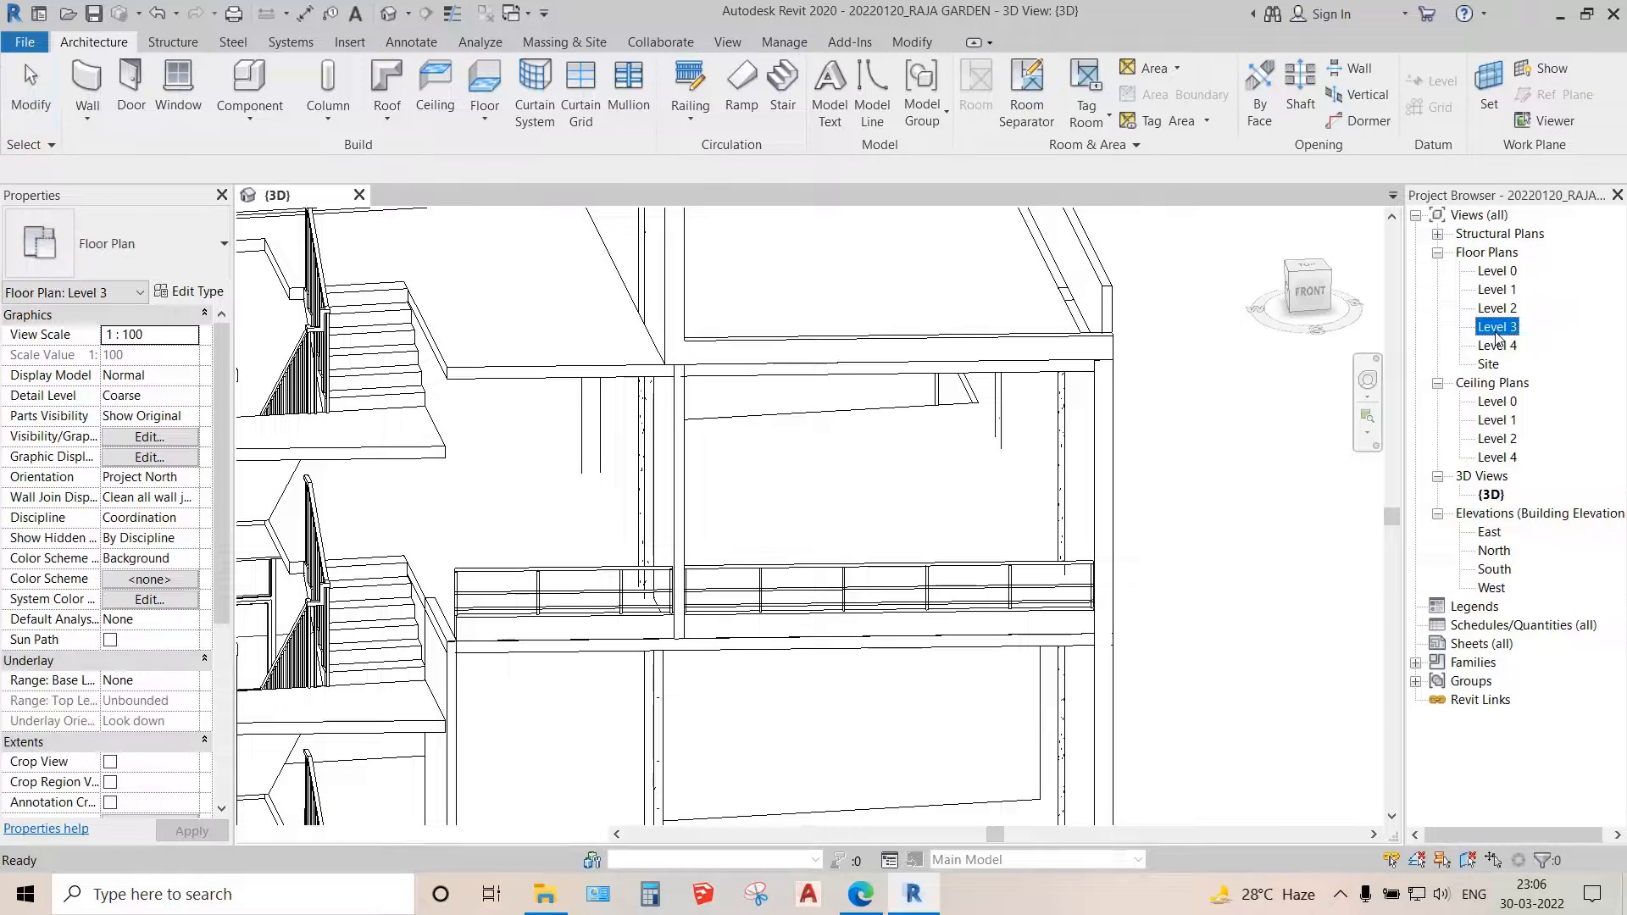
pyautogui.doubleClick(1495, 329)
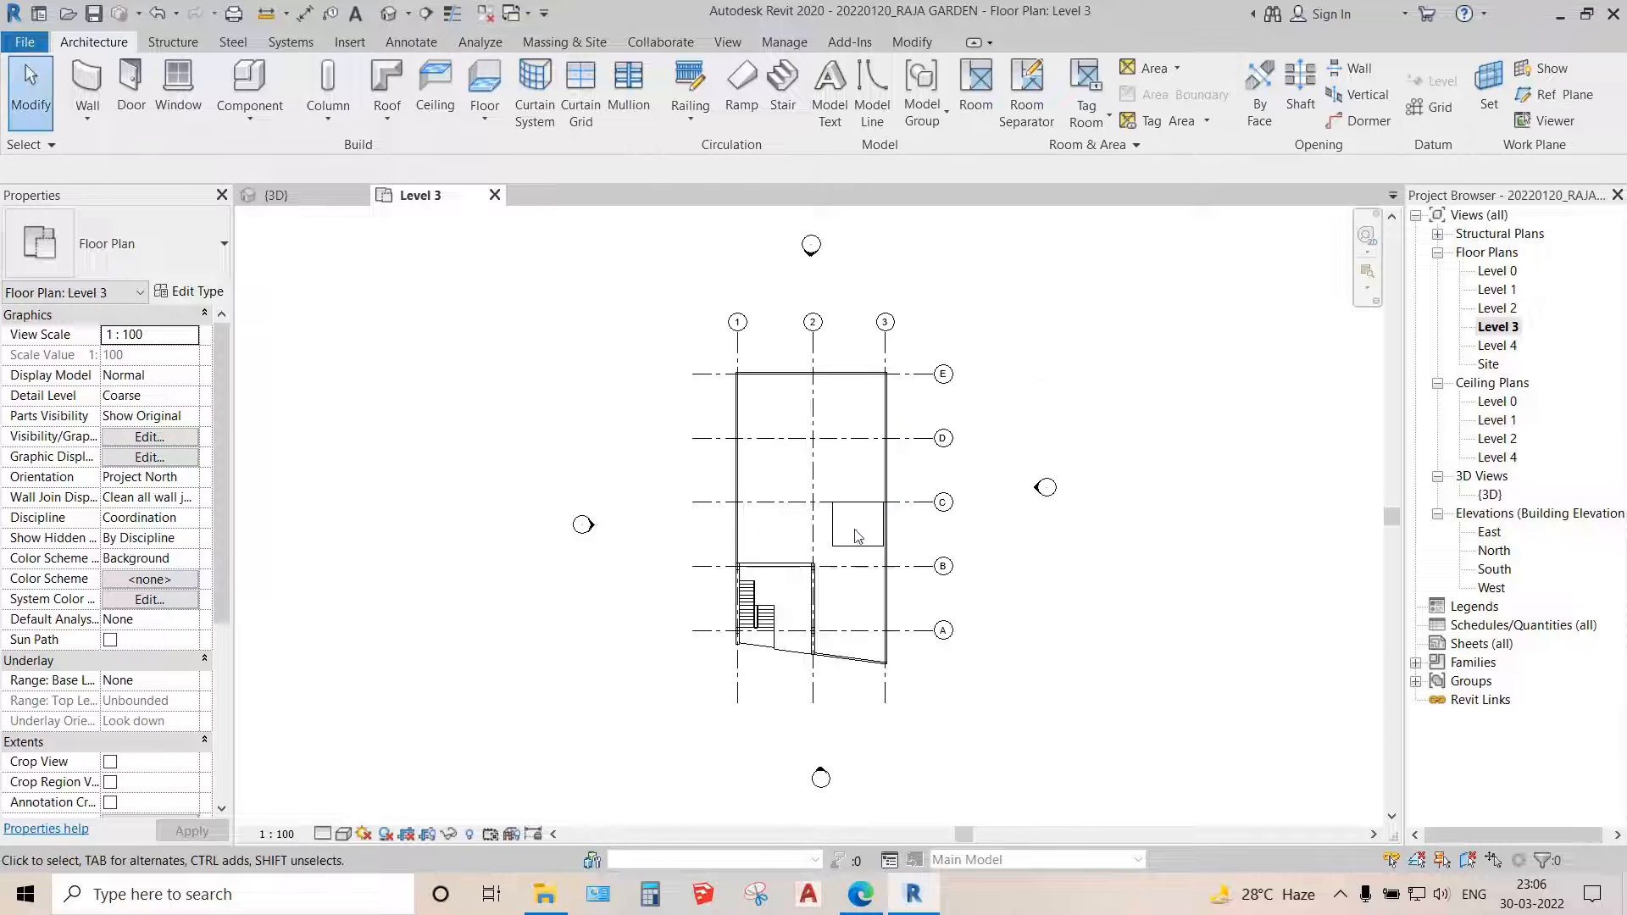
pyautogui.scroll(5, 835, 639)
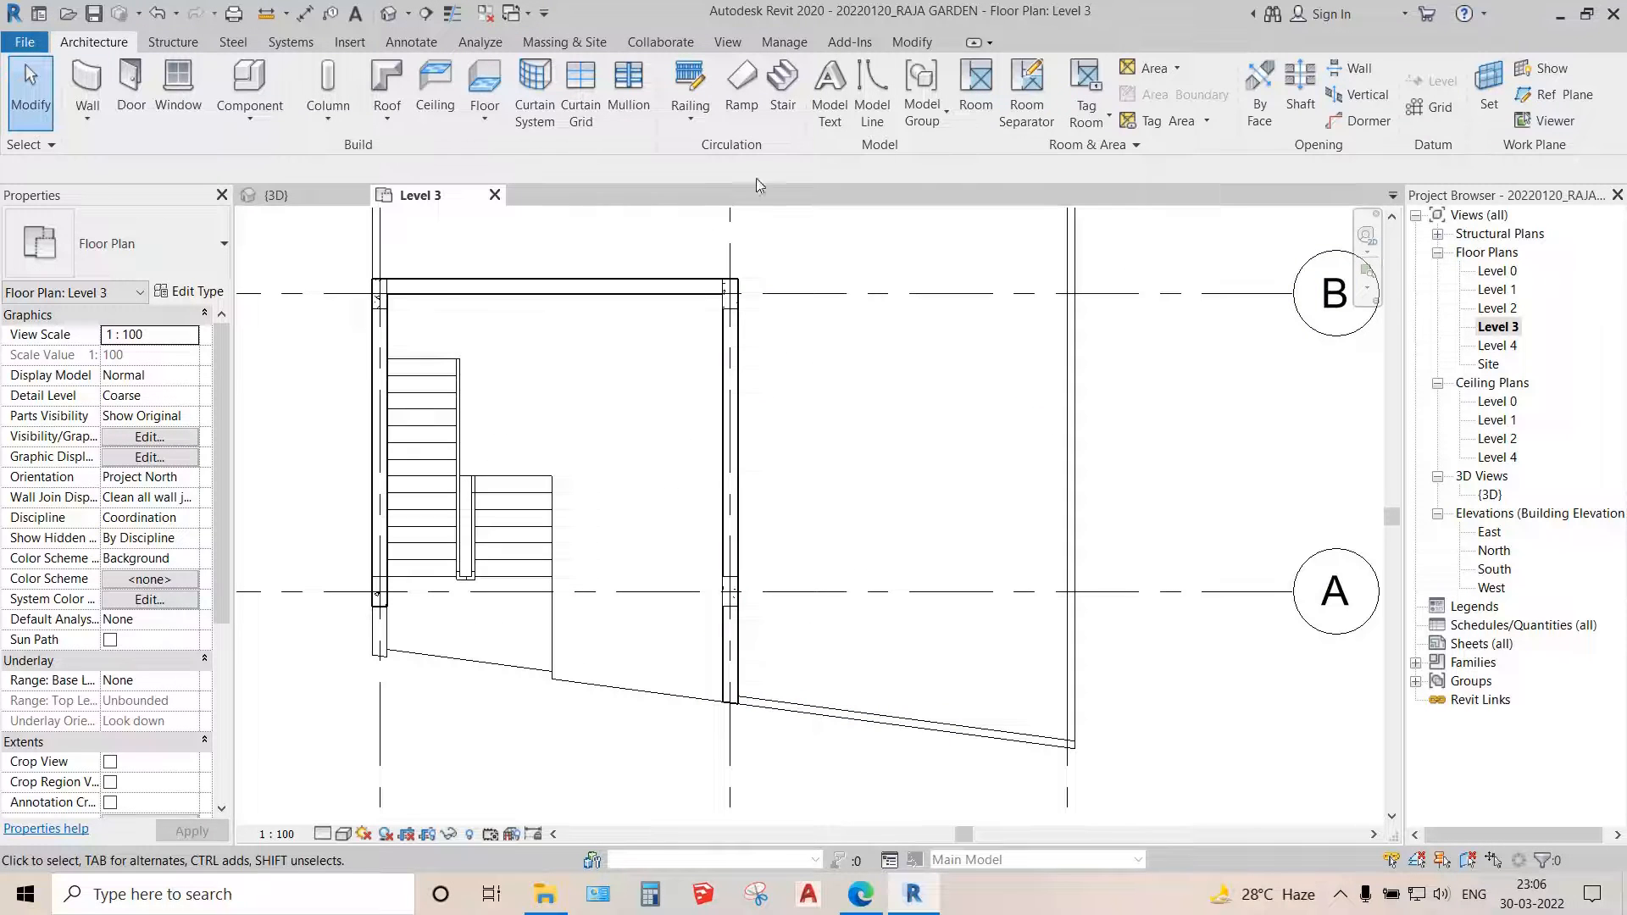
pyautogui.click(689, 120)
pyautogui.click(726, 151)
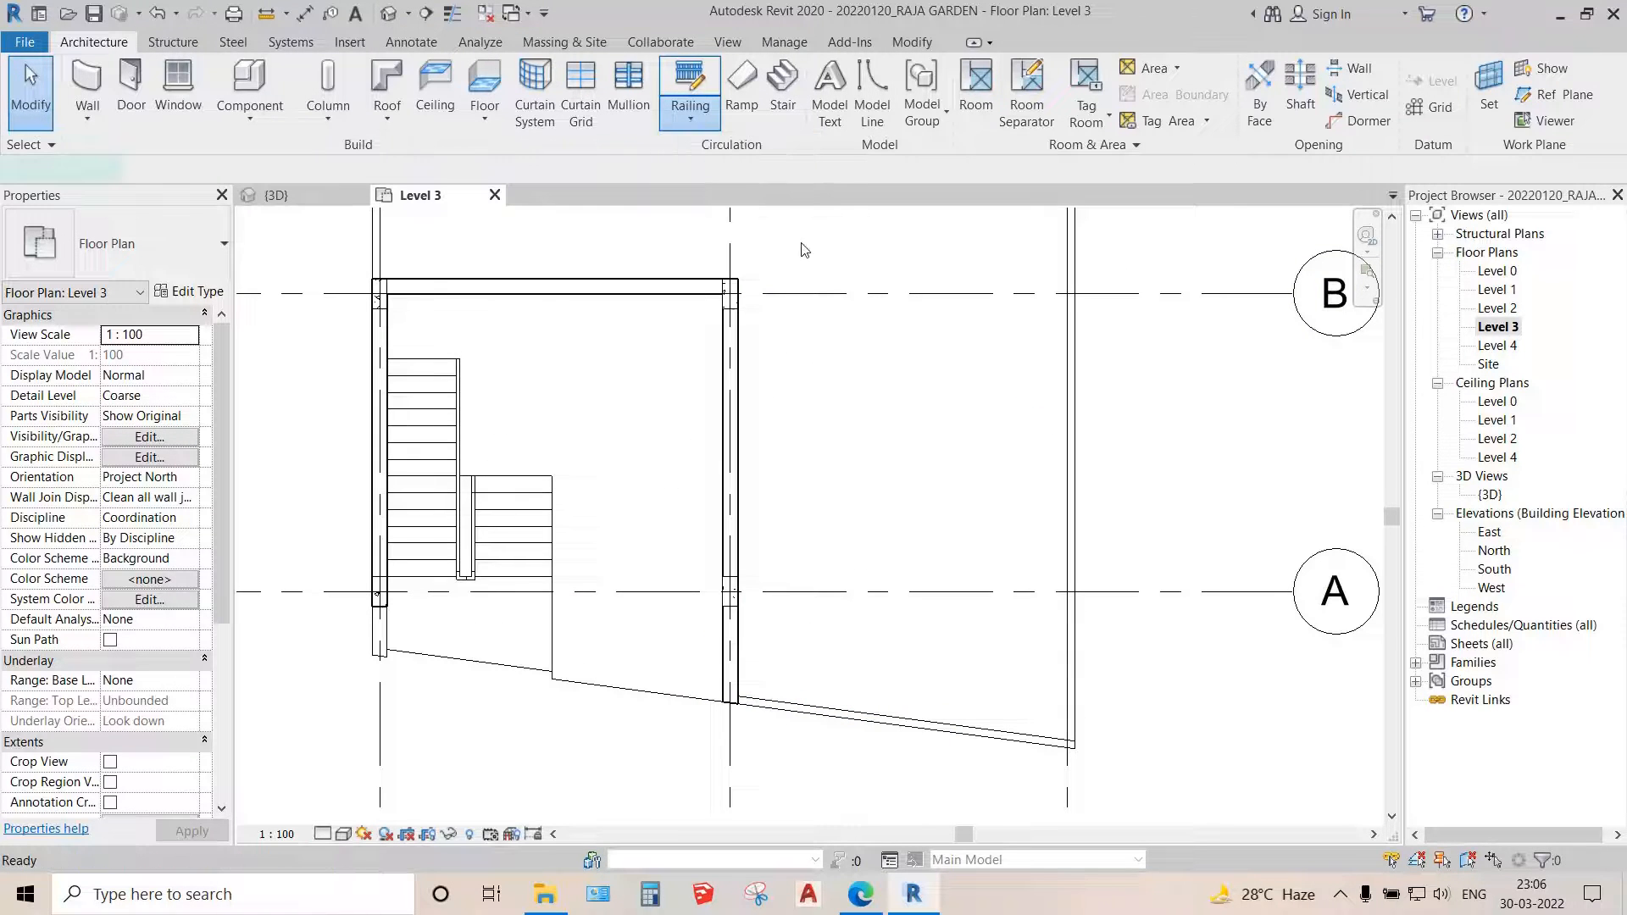
pyautogui.moveTo(1065, 737); pyautogui.dragTo(976, 594, button='middle')
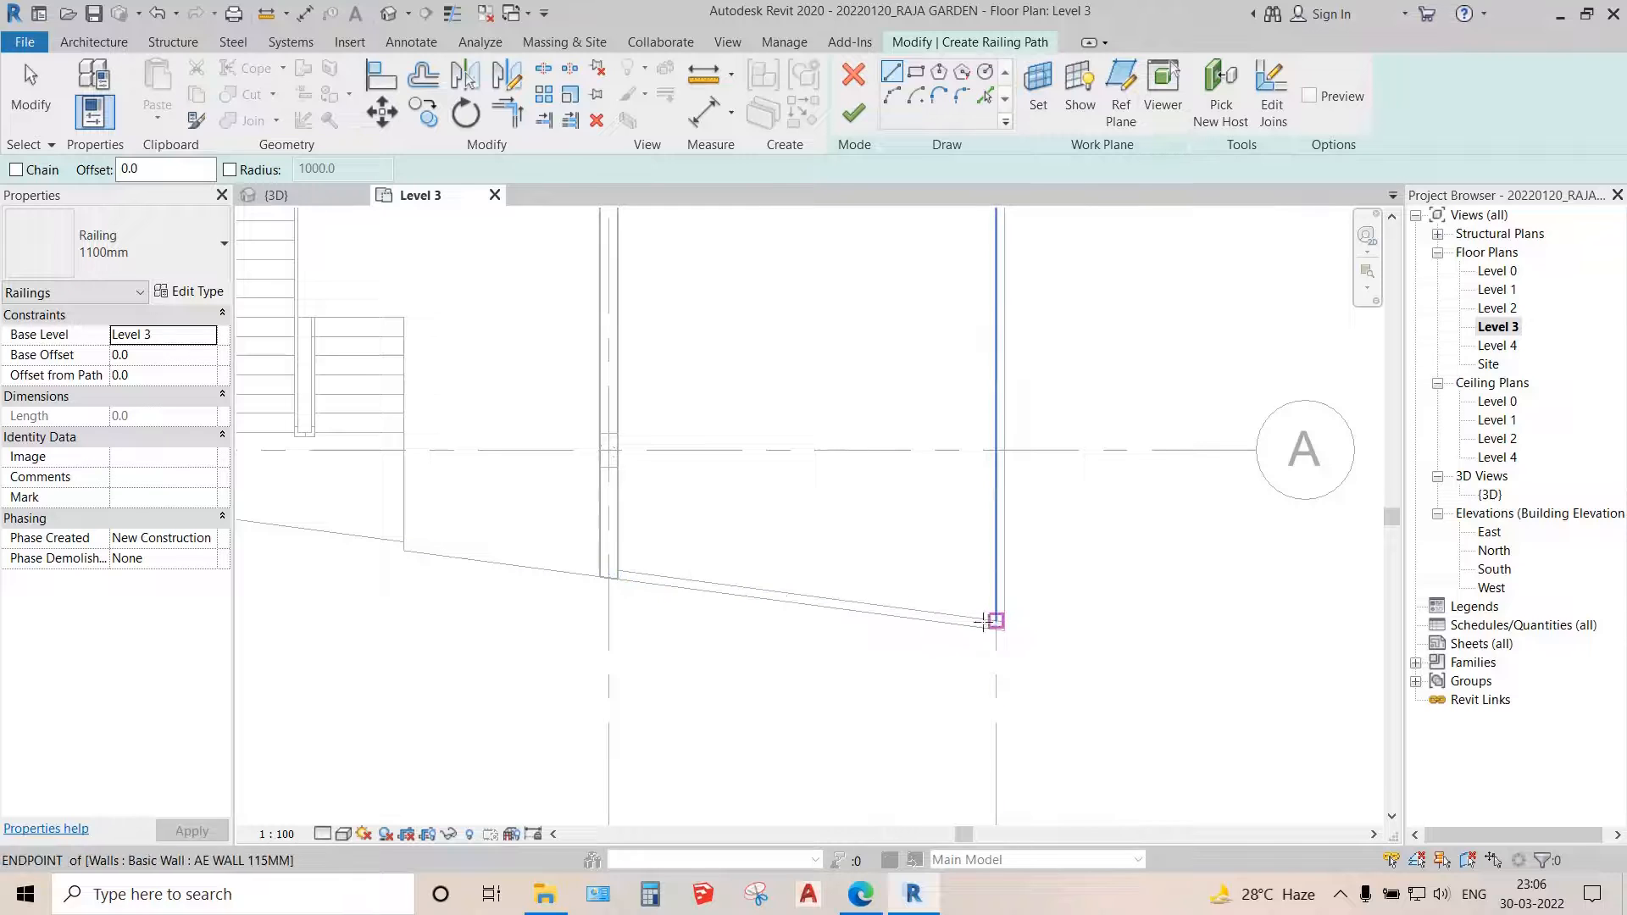
pyautogui.click(1002, 625)
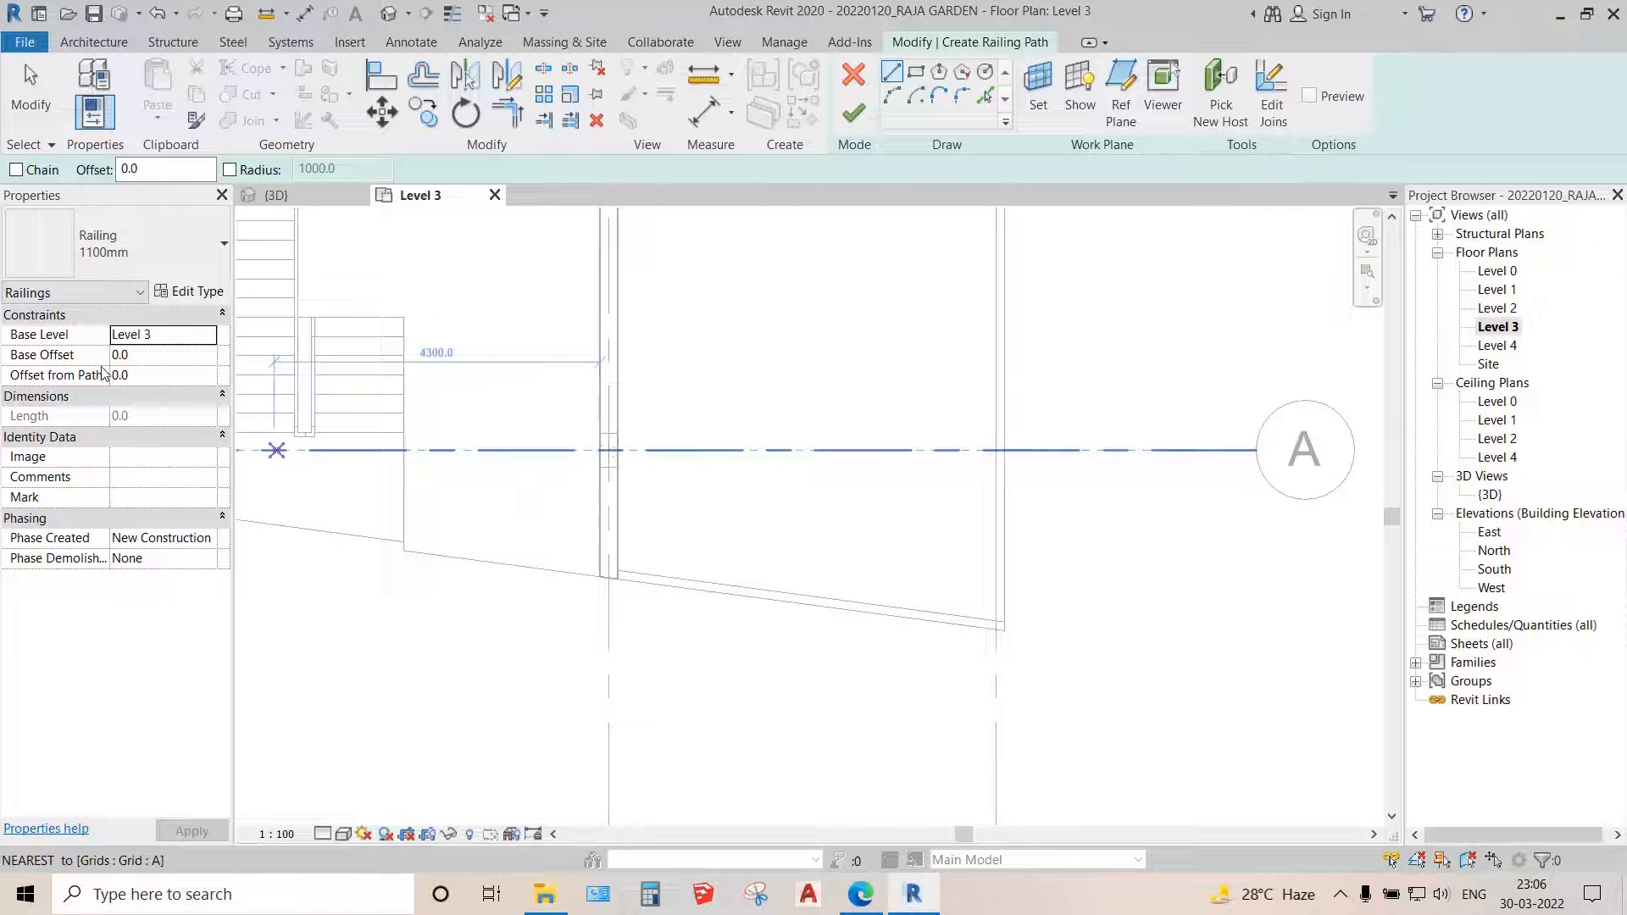
pyautogui.press('Escape')
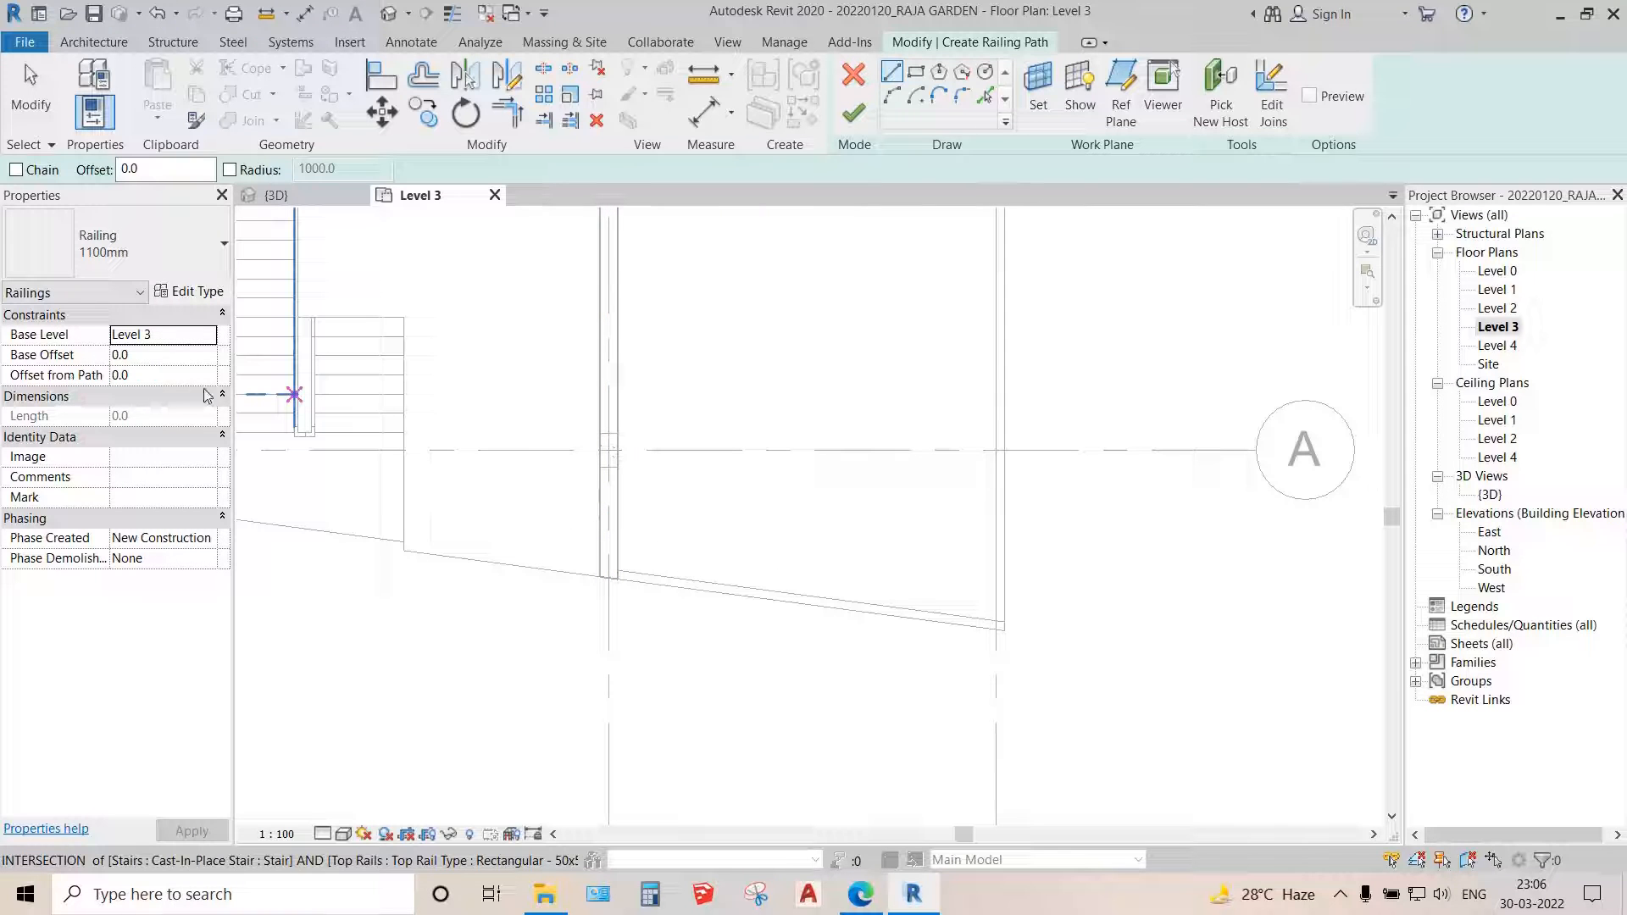
# - Inspect the front parapet wall in the 3D view and set the new railing's base offset to 300 mm
pyautogui.click(276, 195)
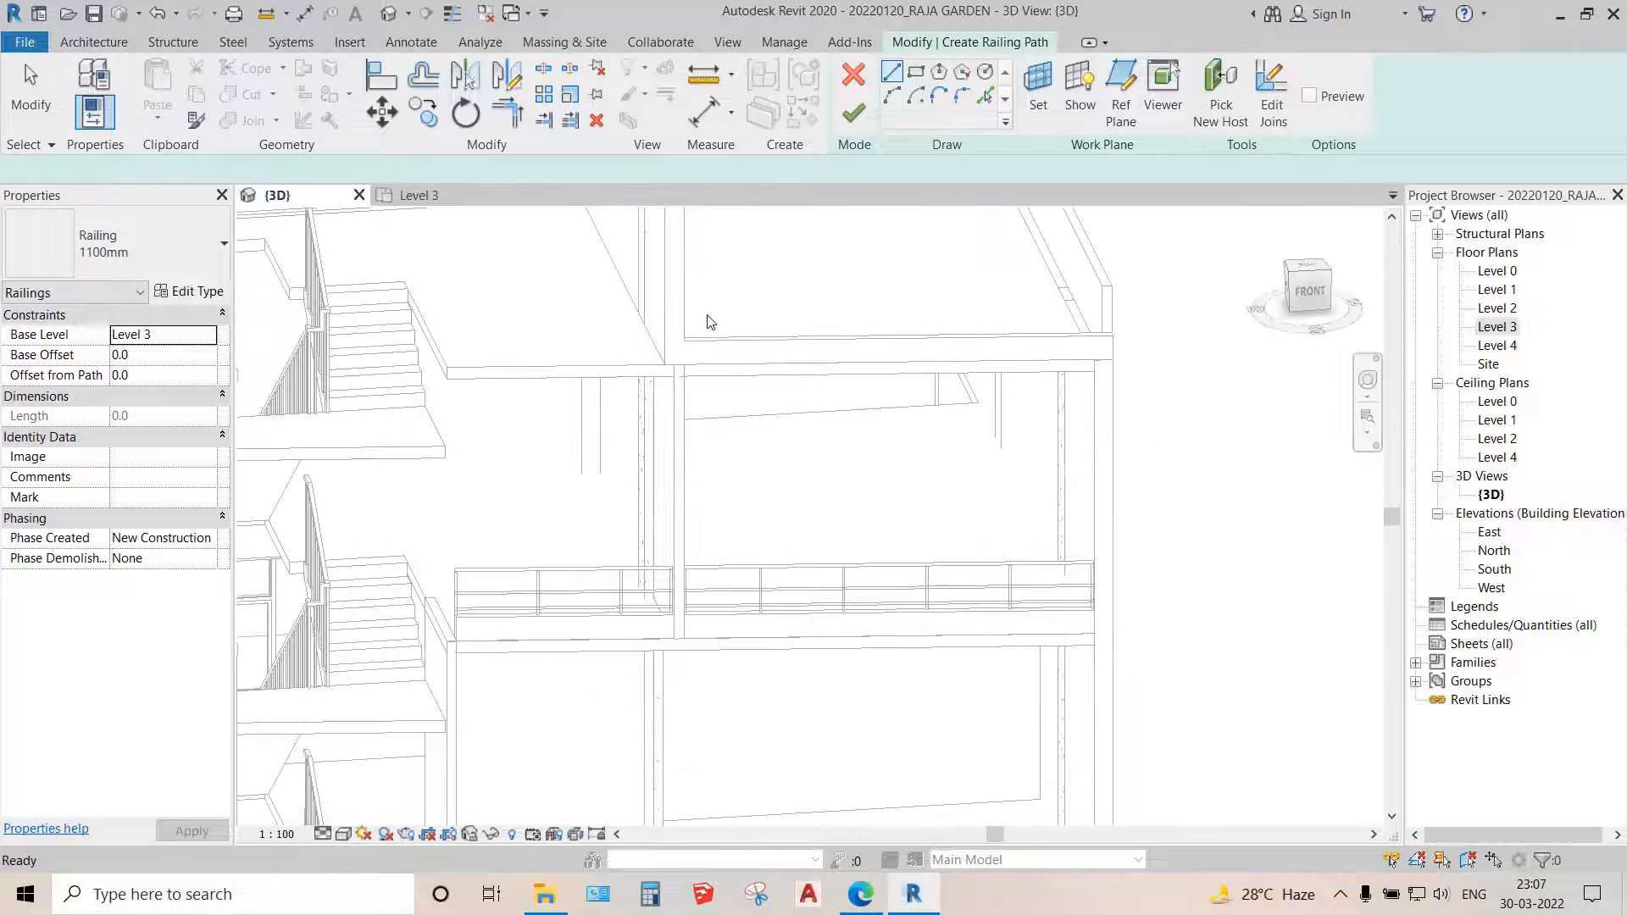
pyautogui.moveTo(700, 320); pyautogui.dragTo(721, 439, button='middle')
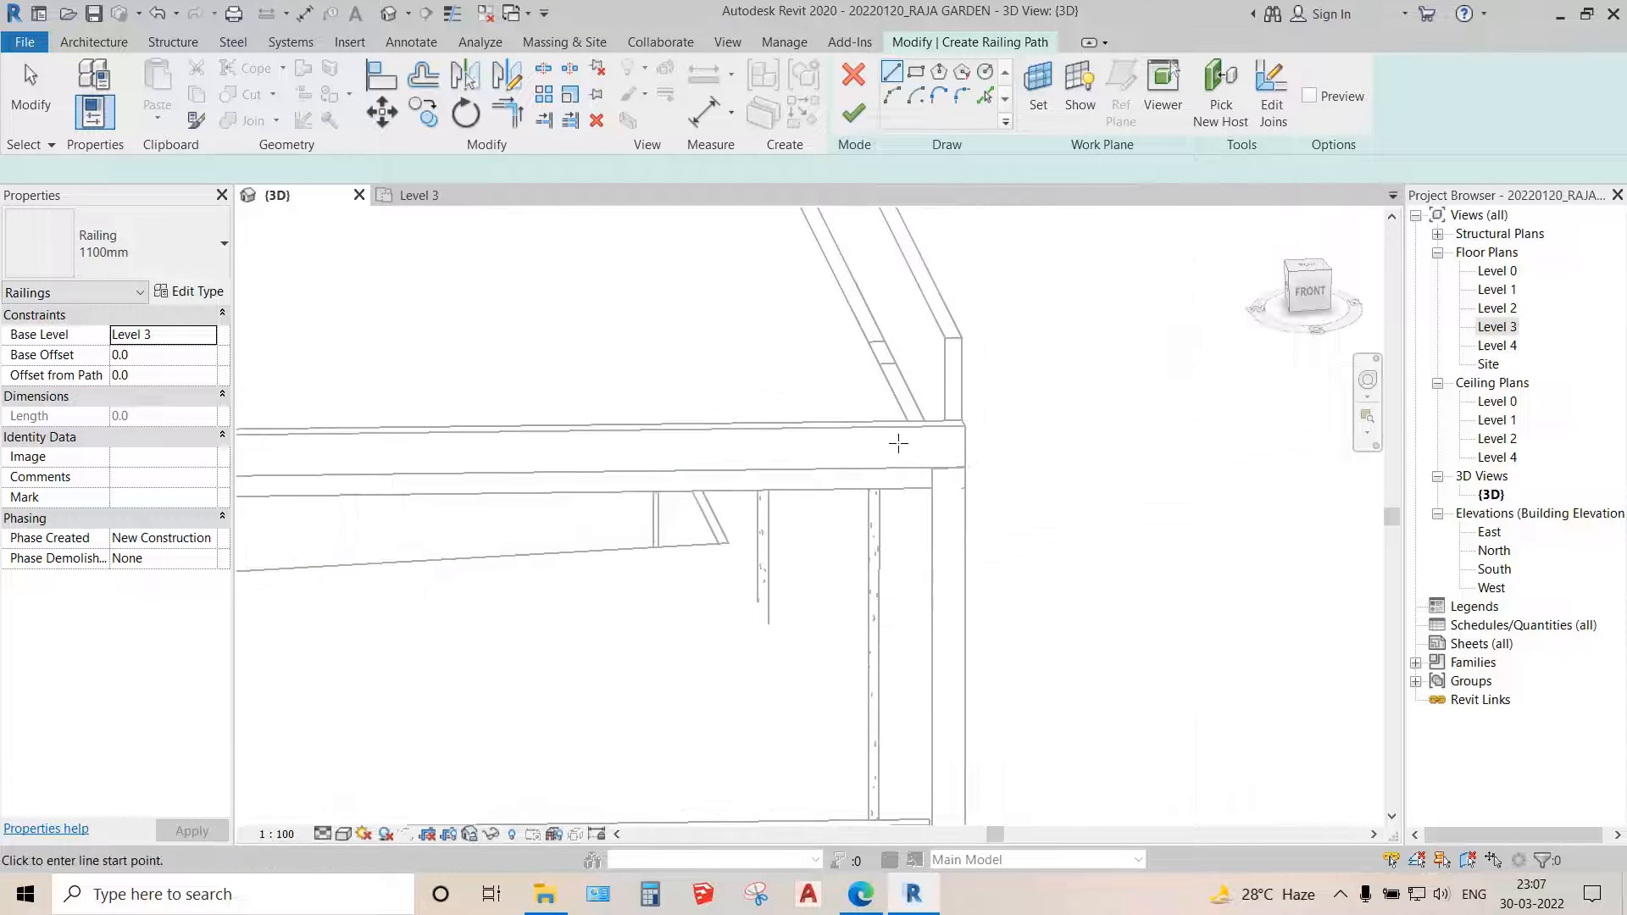
pyautogui.scroll(2, 898, 443)
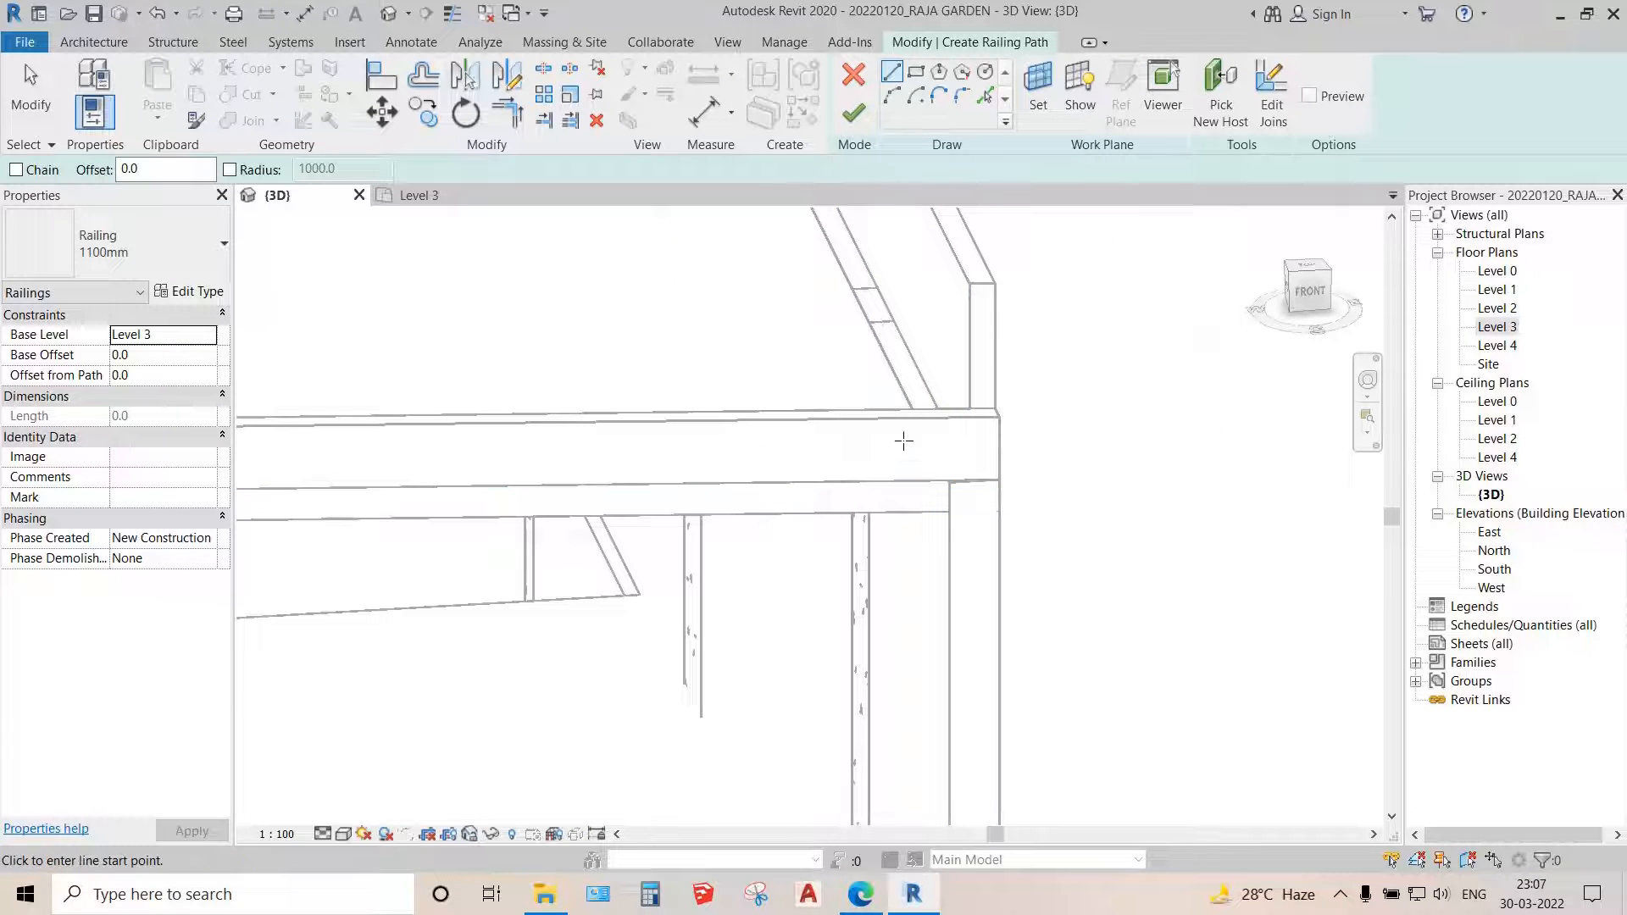
pyautogui.moveTo(906, 470); pyautogui.dragTo(1082, 494, button='middle')
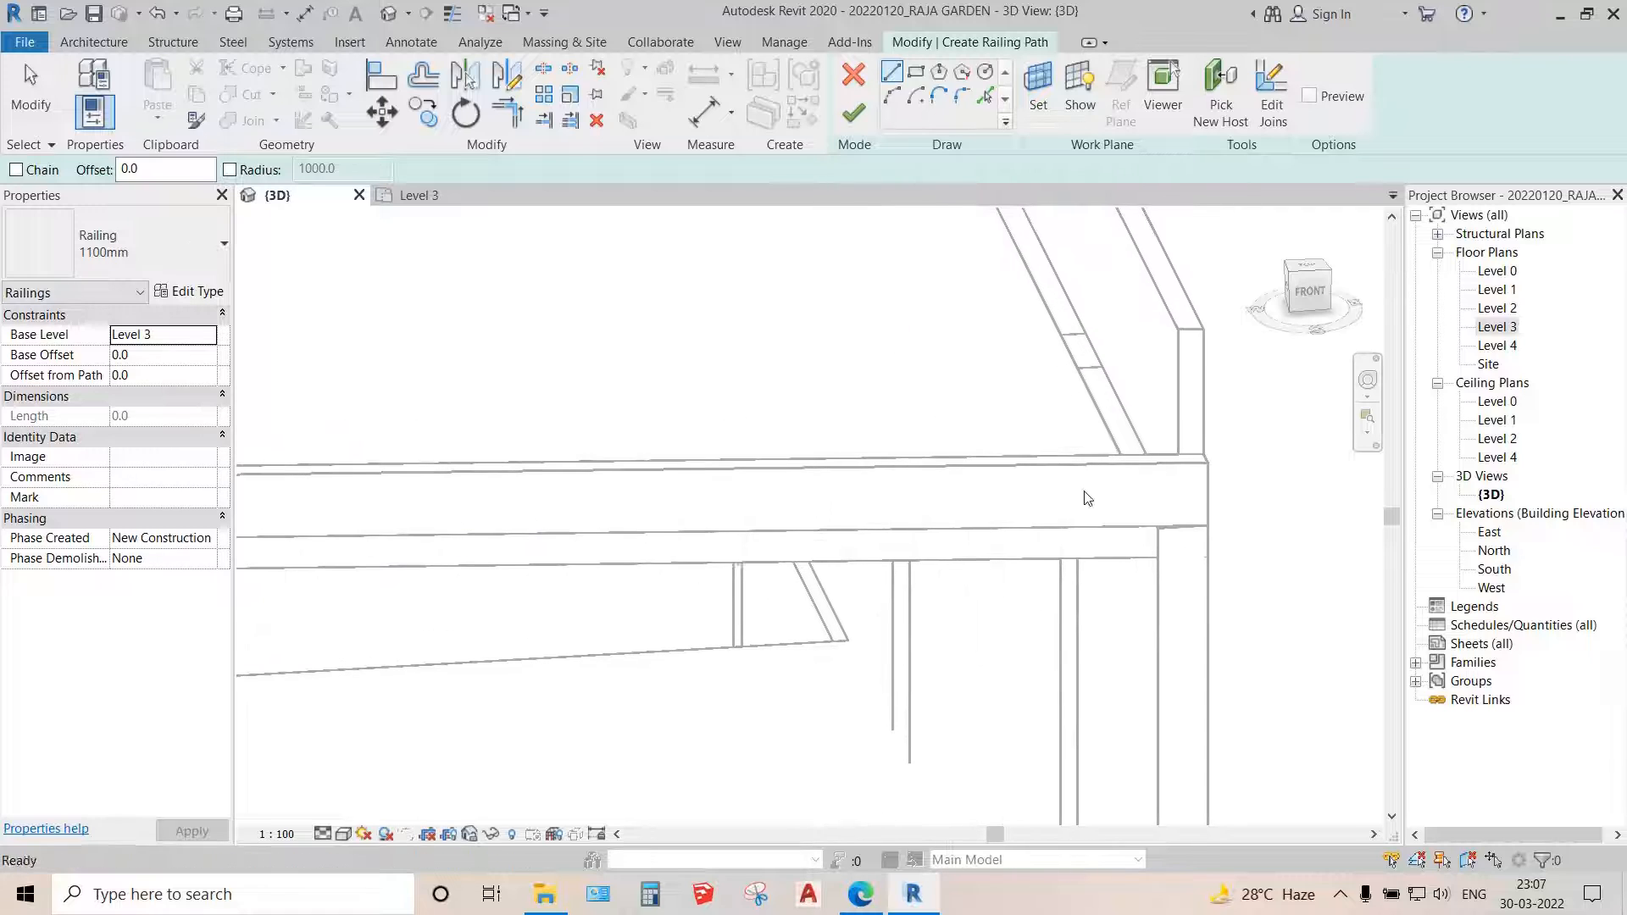
pyautogui.scroll(-3, 1085, 407)
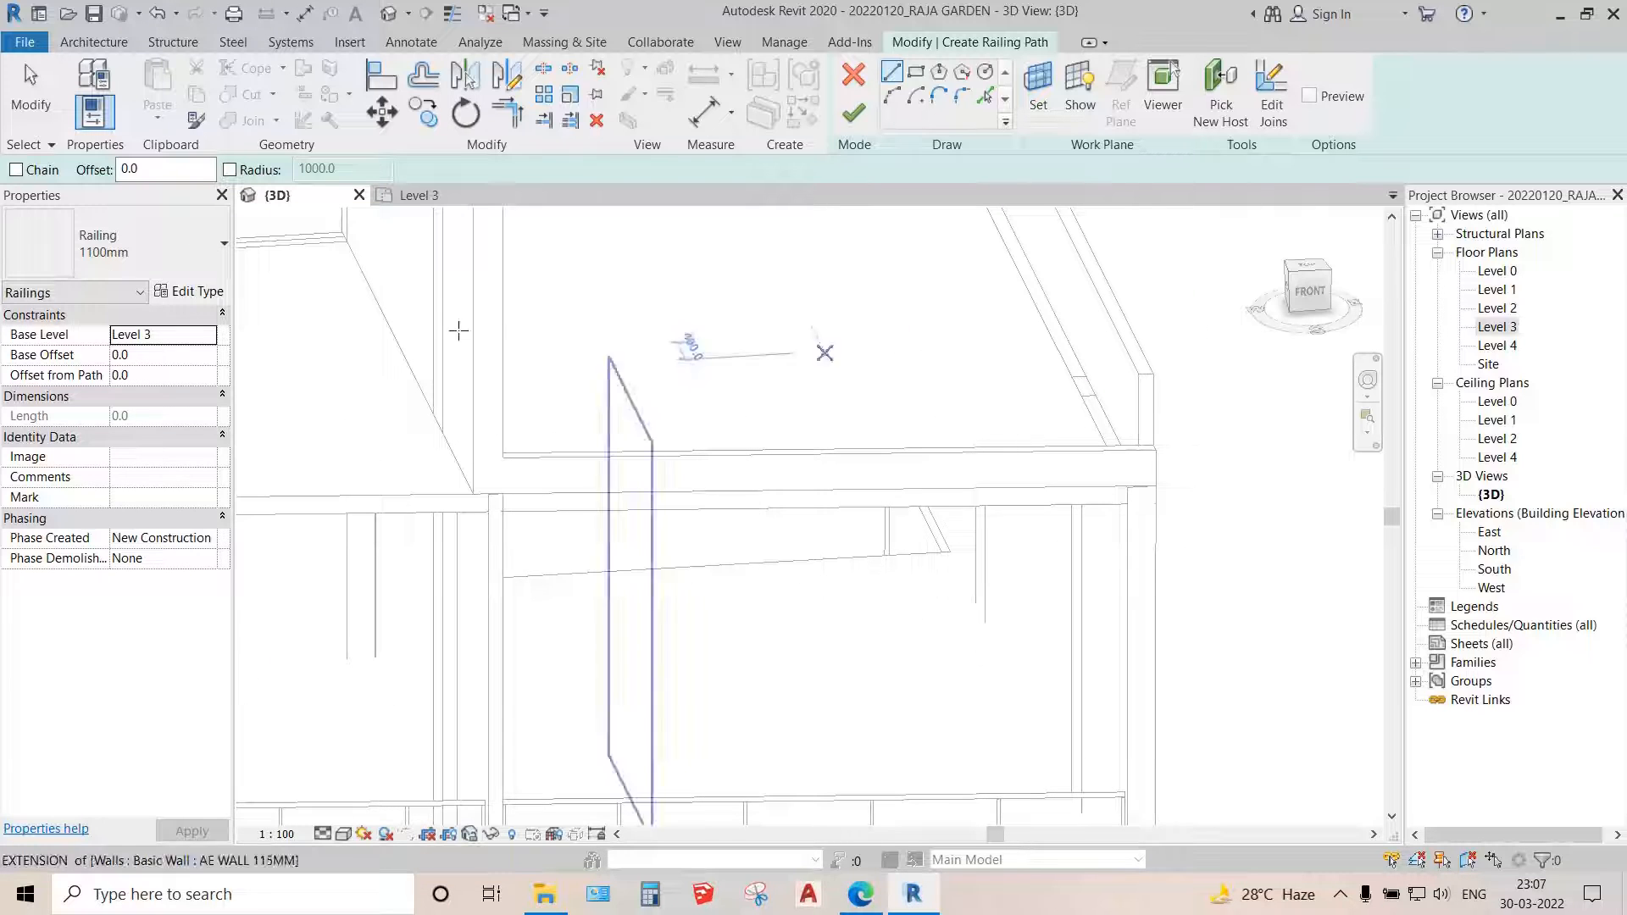
pyautogui.click(158, 362)
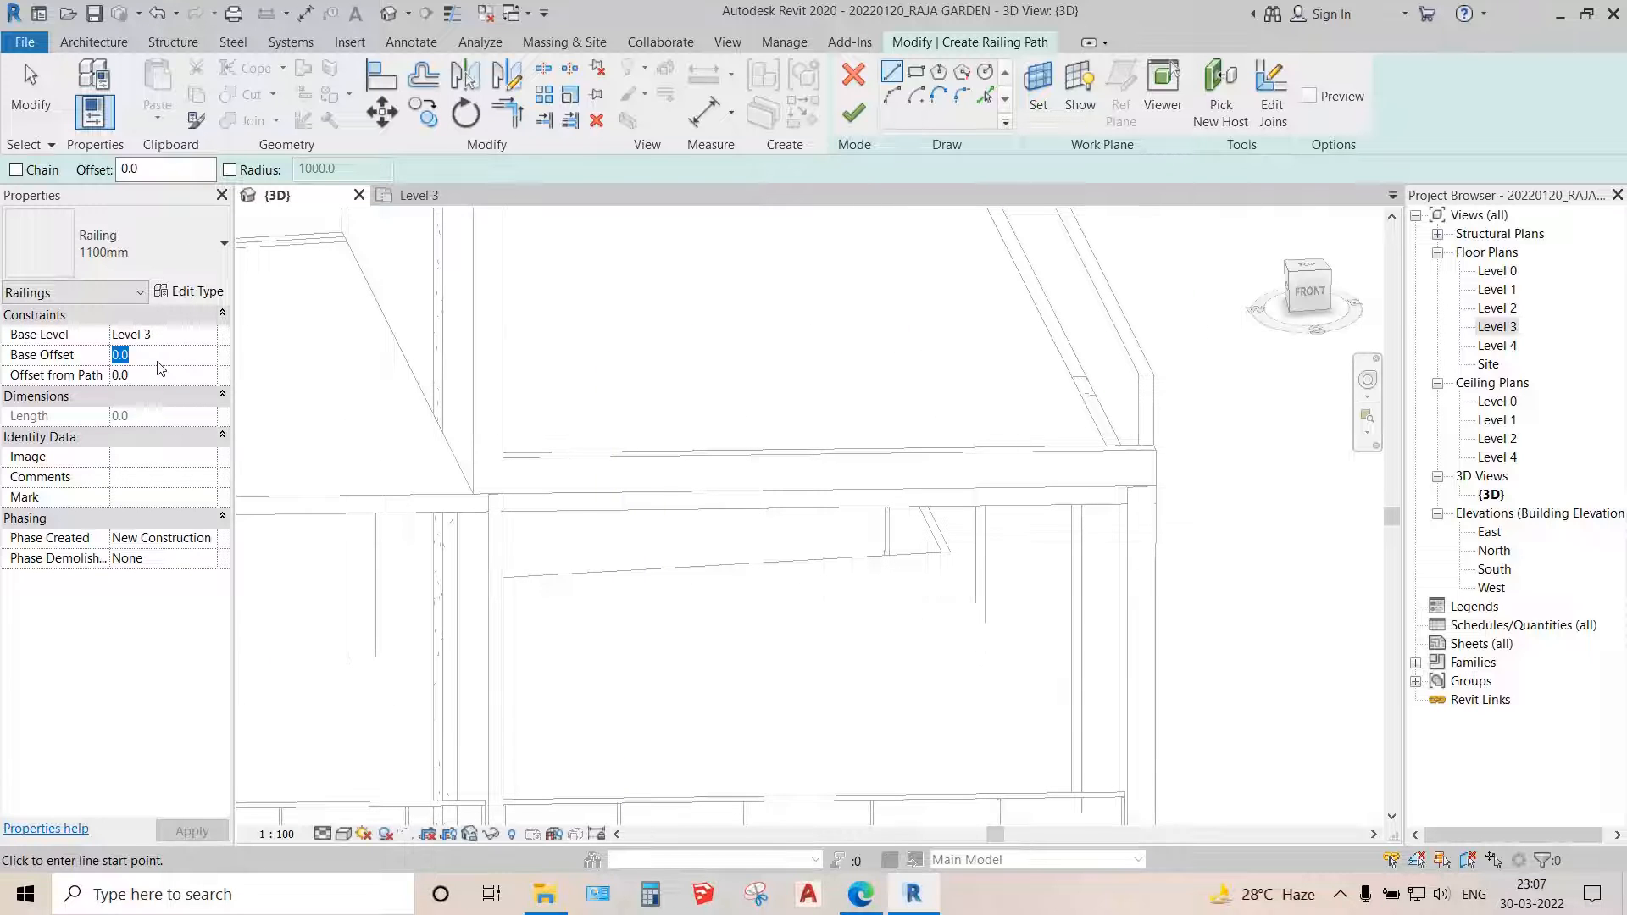
pyautogui.write('300')
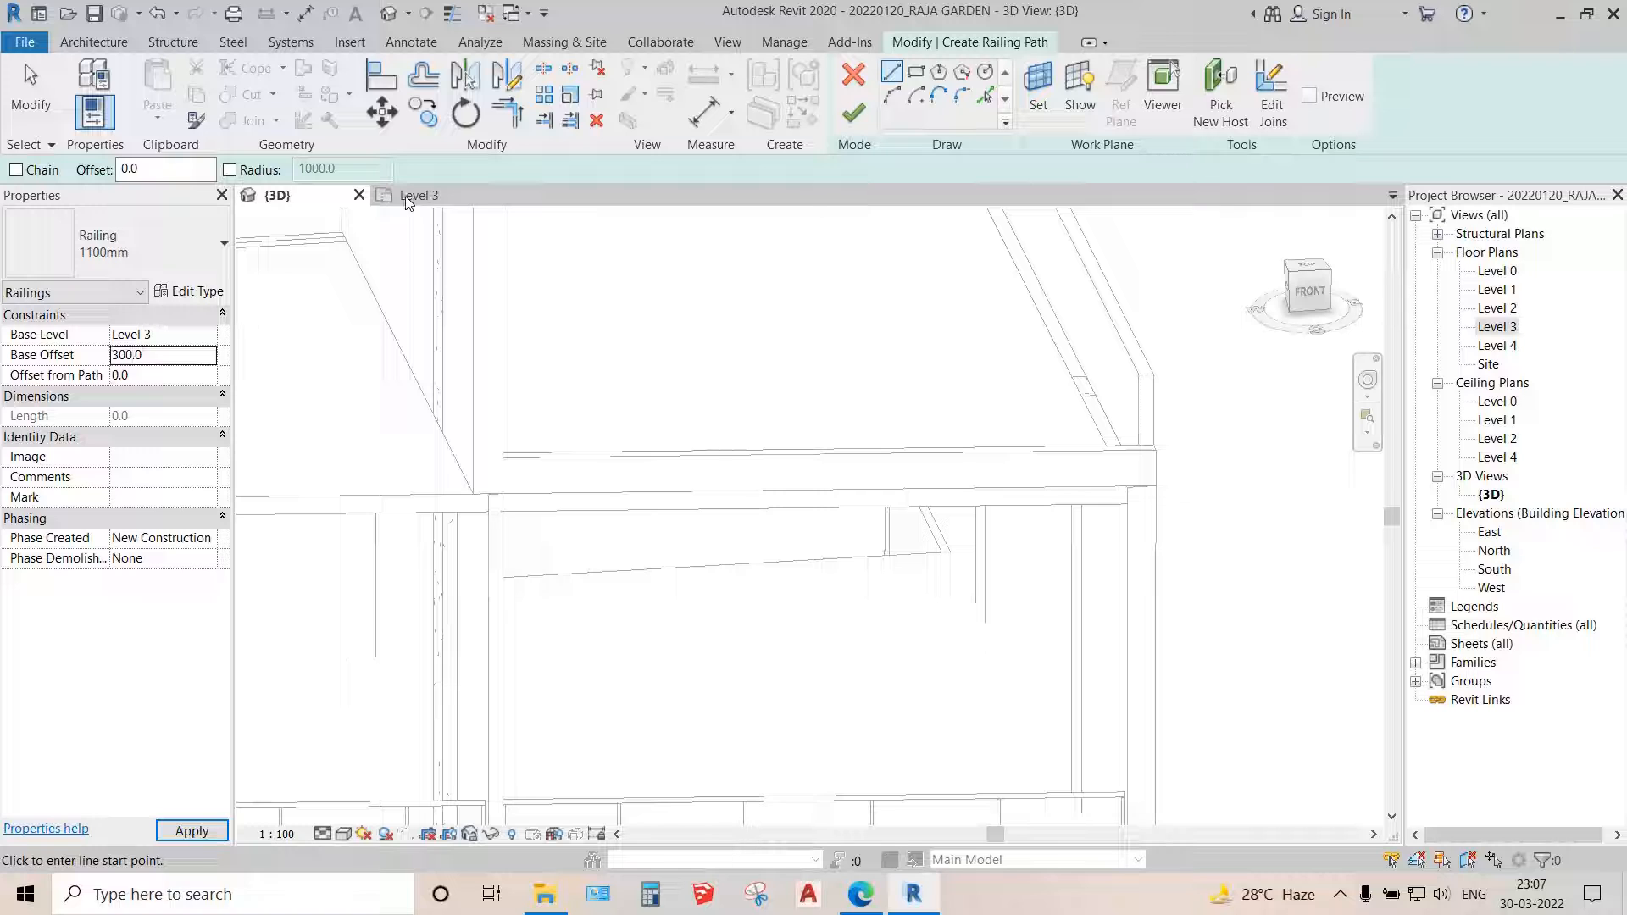
# - In the Level 3 plan, sketch a railing path about 5045 mm long along the slanted front parapet's centreline, from grid 3 to the wall at grid 2
pyautogui.click(456, 202)
pyautogui.scroll(4, 1005, 620)
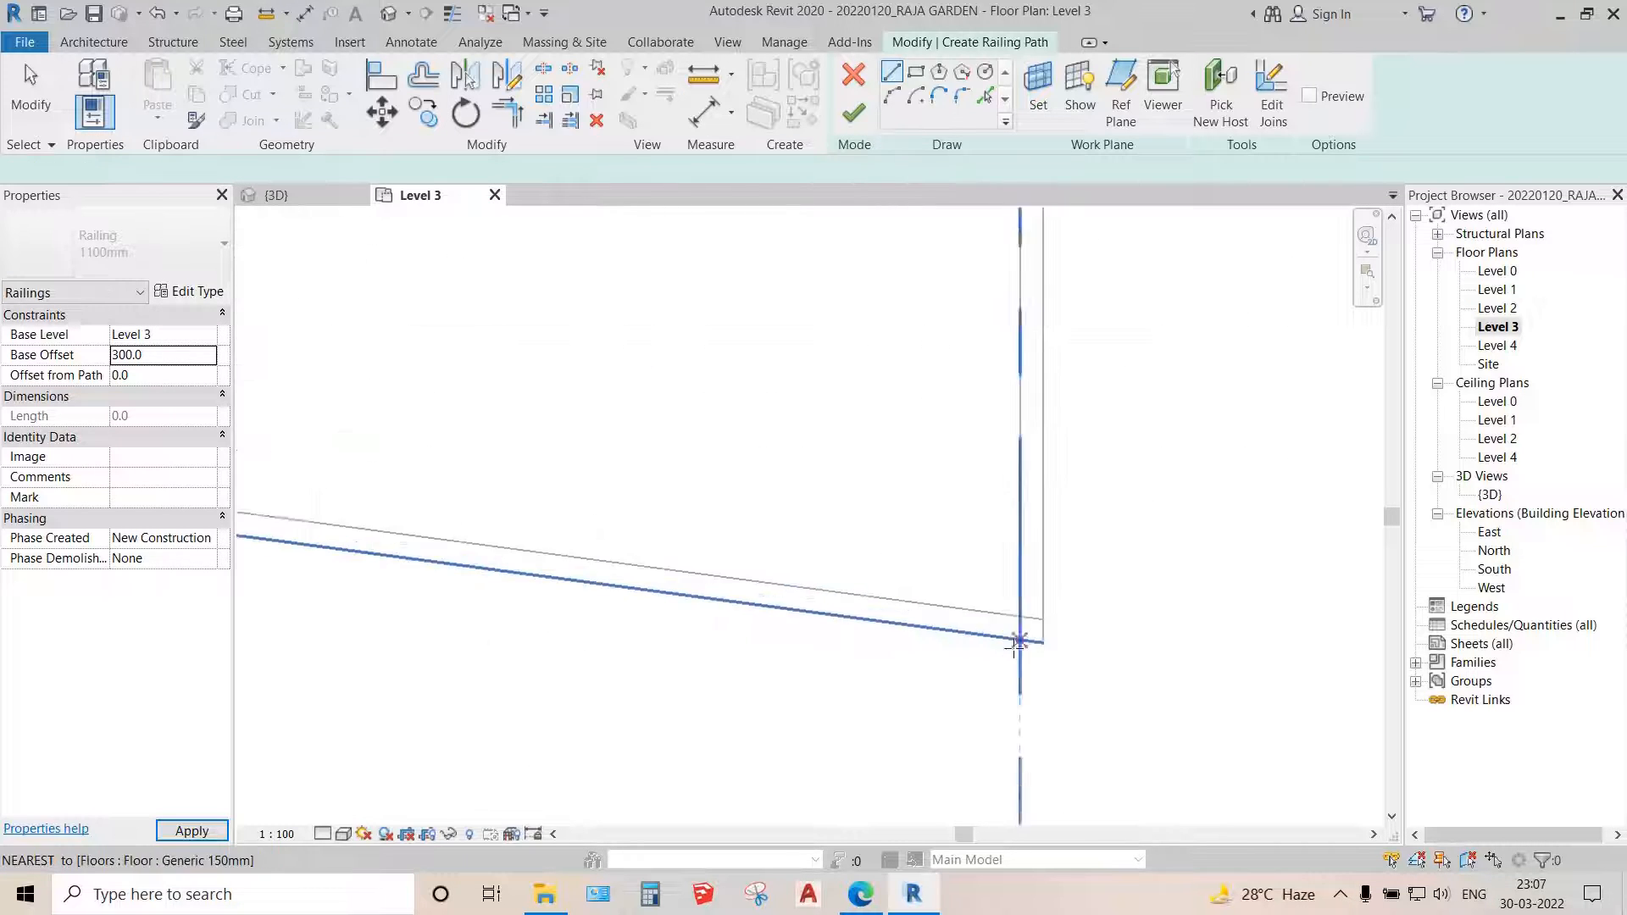
pyautogui.click(1027, 617)
pyautogui.scroll(-3, 1093, 612)
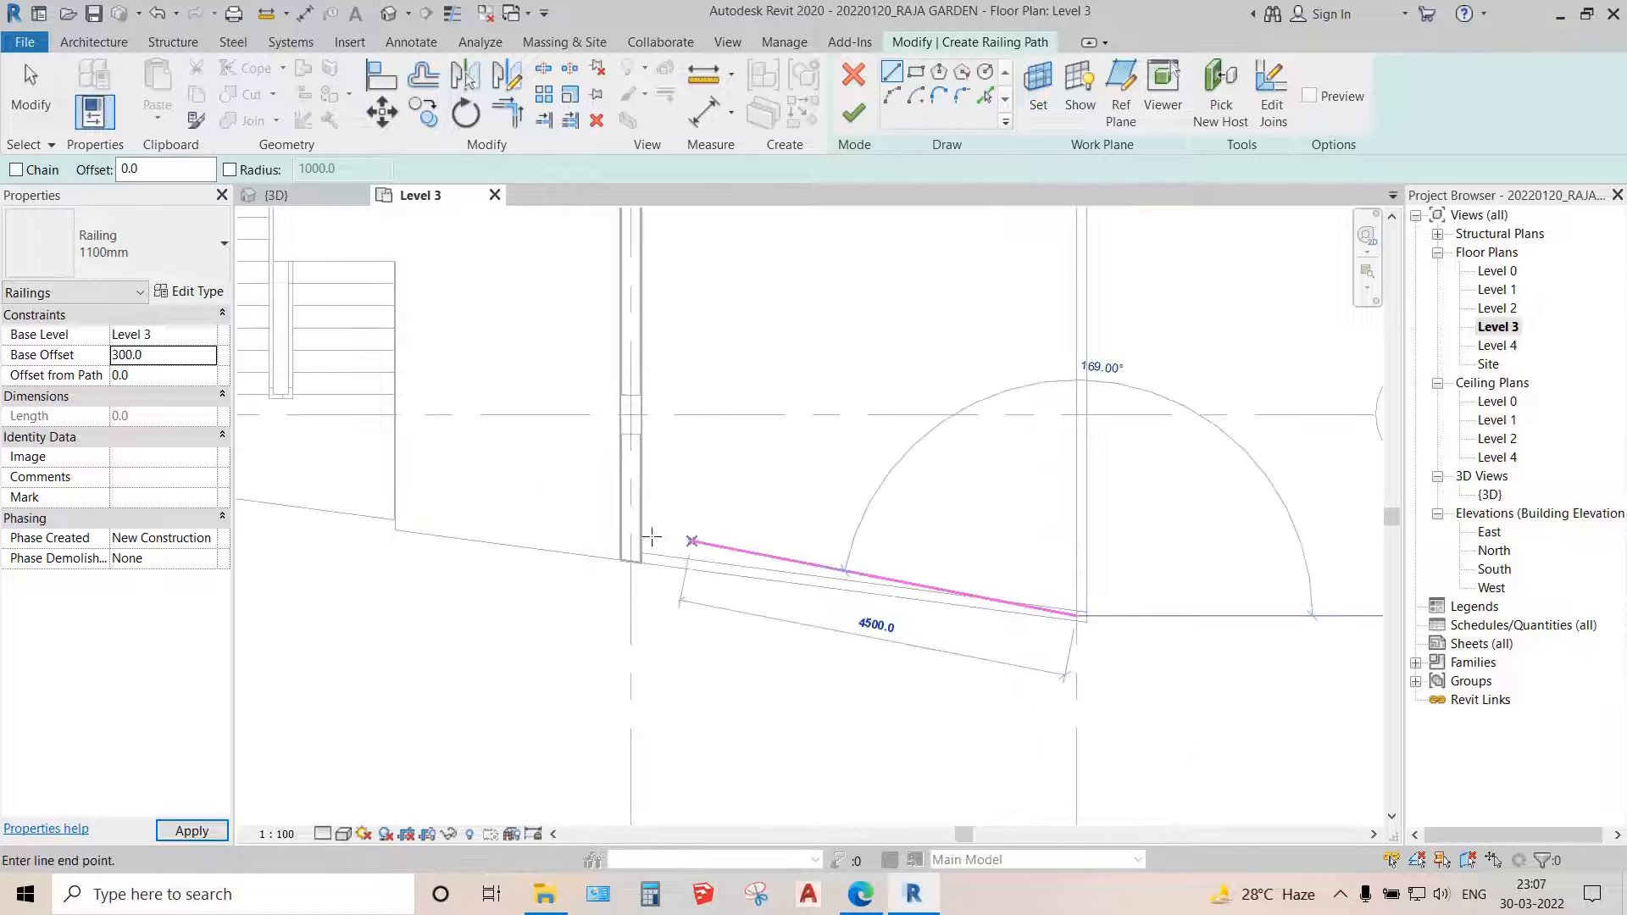
pyautogui.scroll(4, 644, 537)
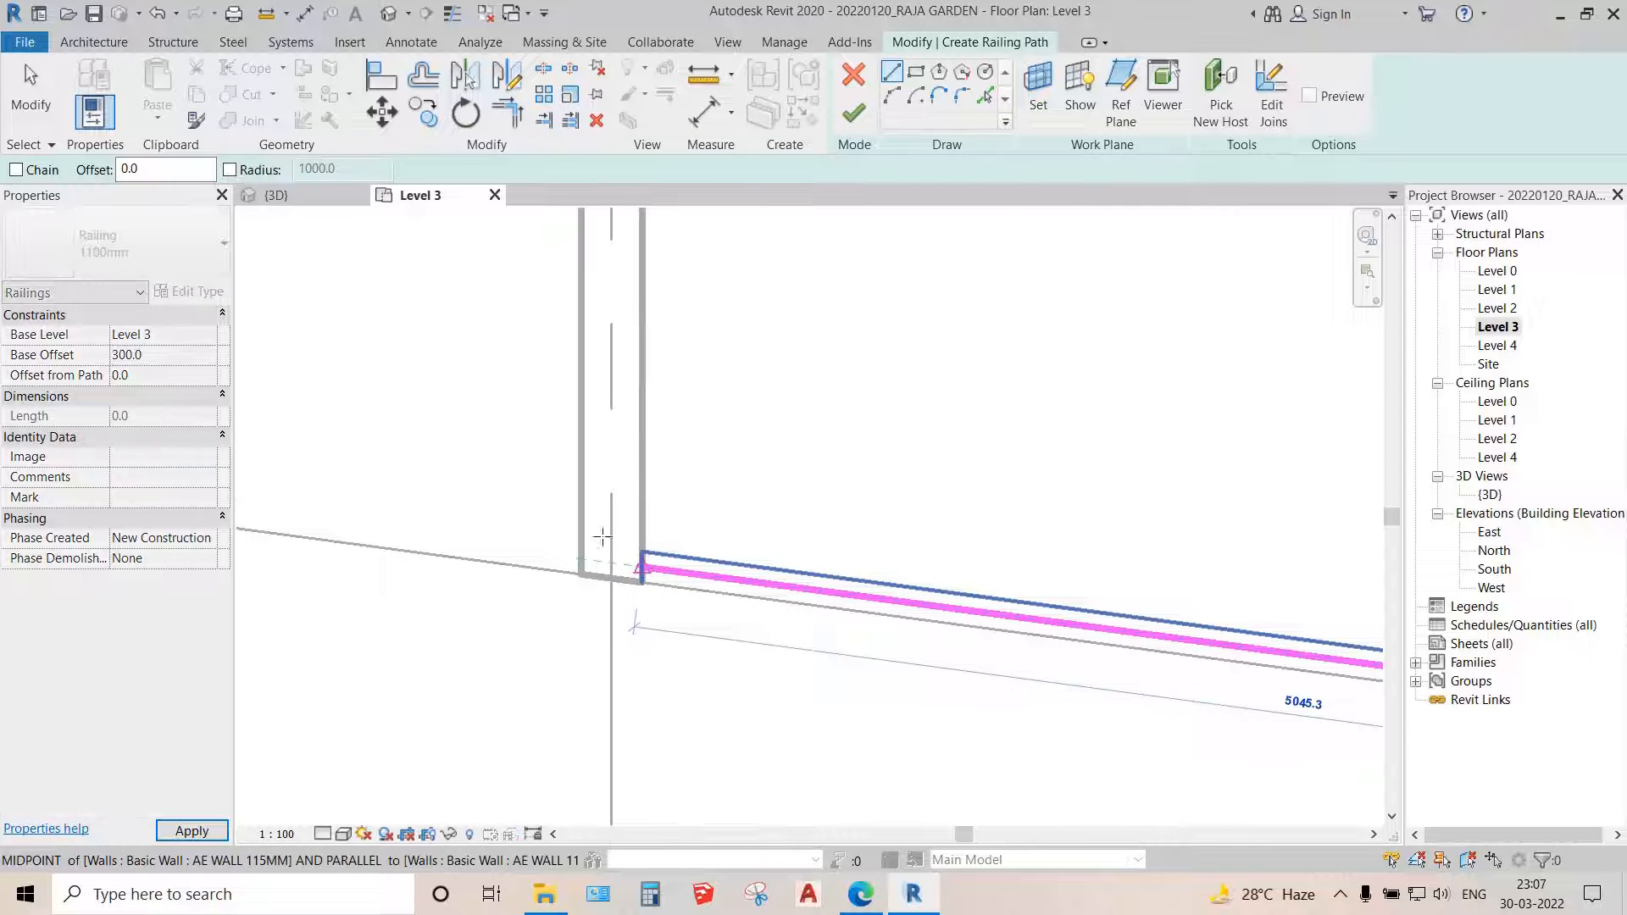
pyautogui.click(640, 566)
# - Check the sketched railing path and both of its ends against the slanted parapet wall
pyautogui.scroll(-4, 450, 481)
pyautogui.scroll(2, 784, 534)
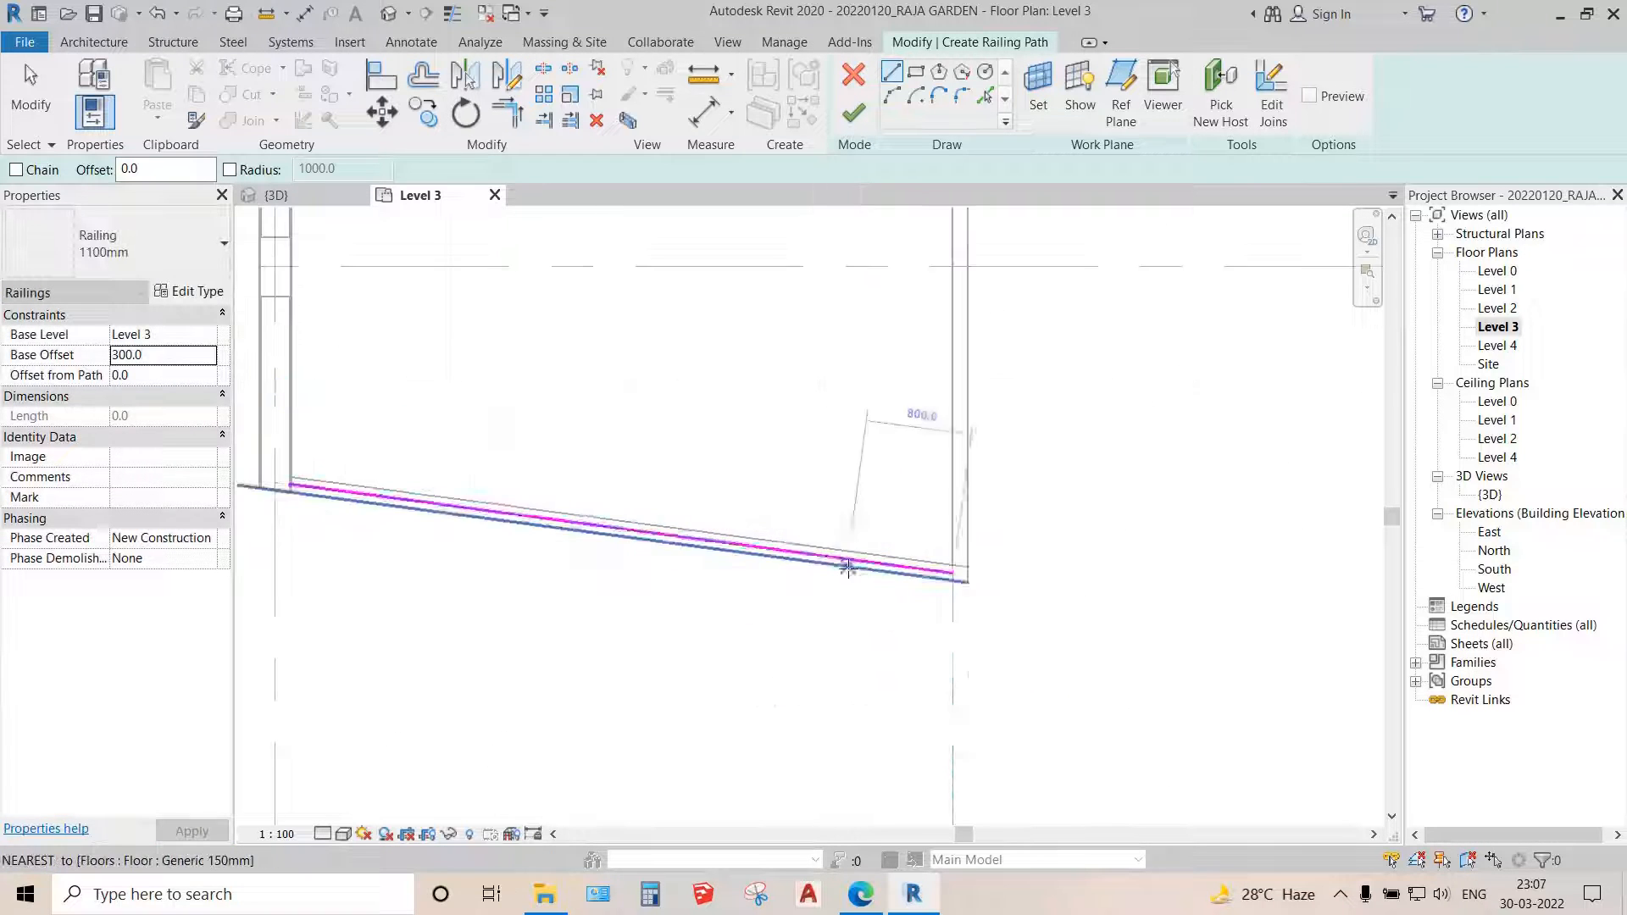
pyautogui.scroll(4, 847, 568)
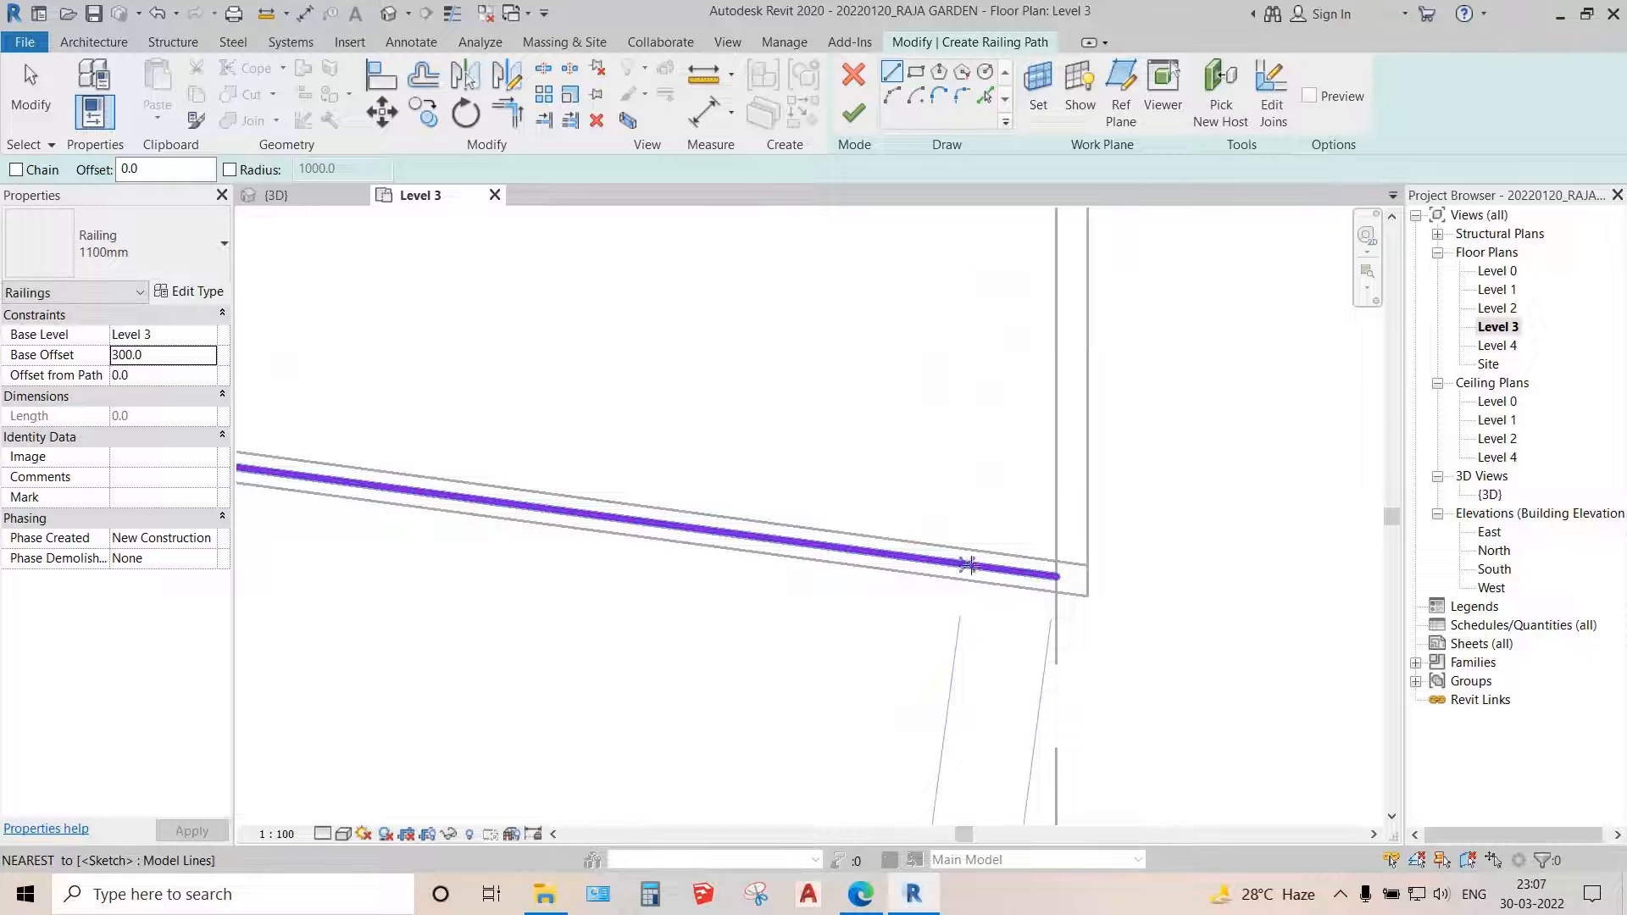
pyautogui.moveTo(1104, 563); pyautogui.dragTo(1030, 581, button='middle')
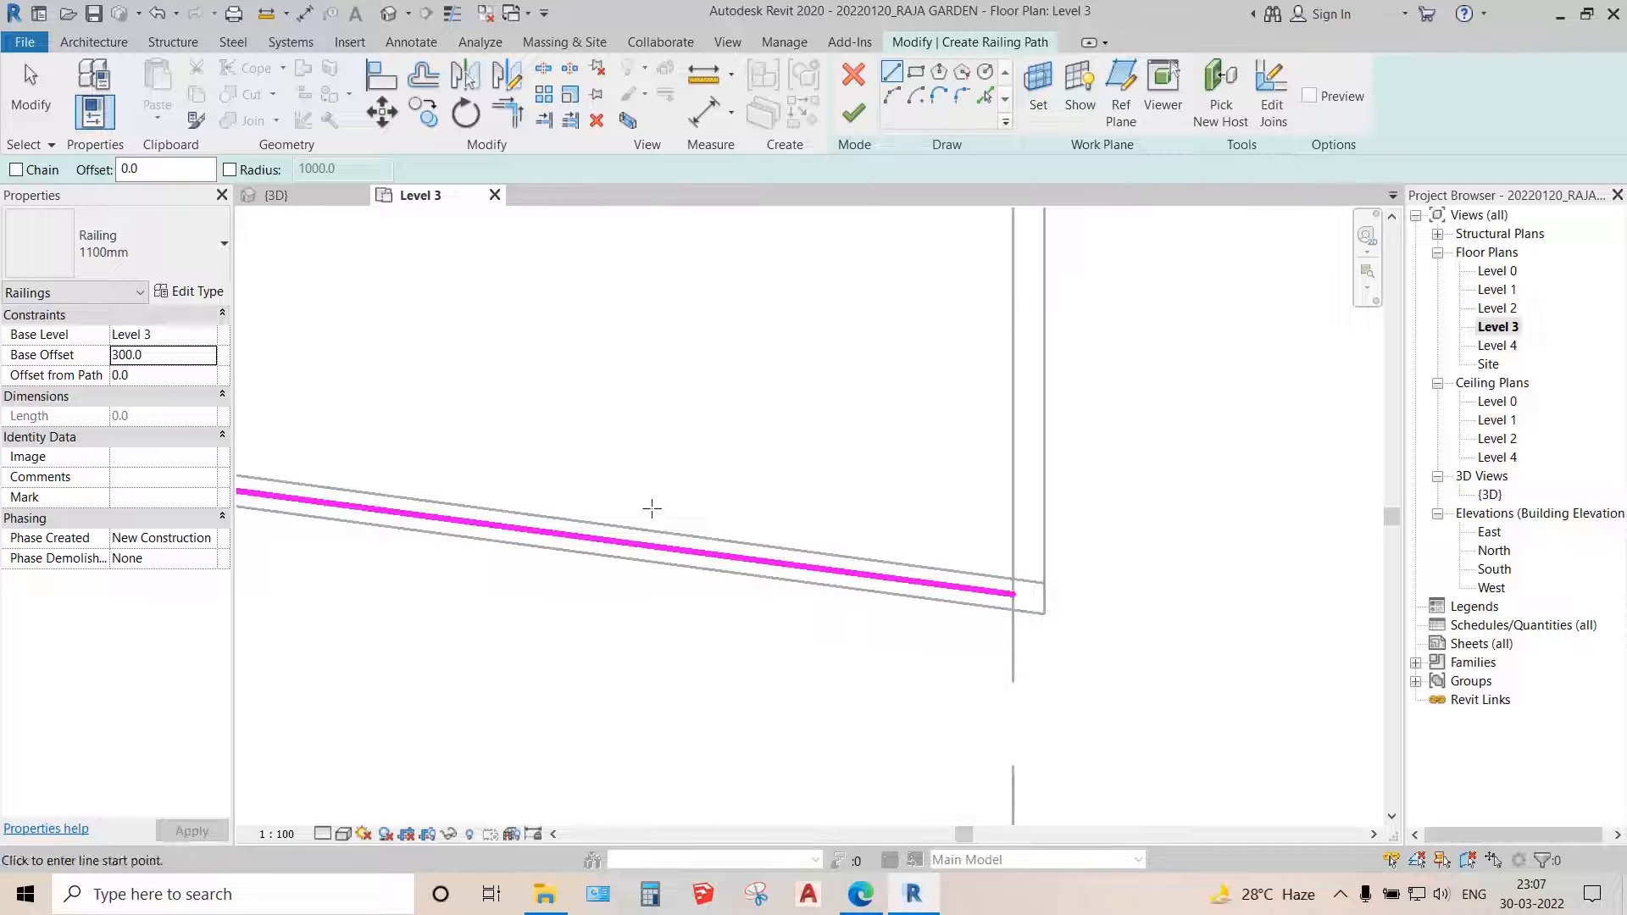
pyautogui.moveTo(696, 522); pyautogui.dragTo(1122, 552, button='middle')
pyautogui.scroll(-2, 1031, 540)
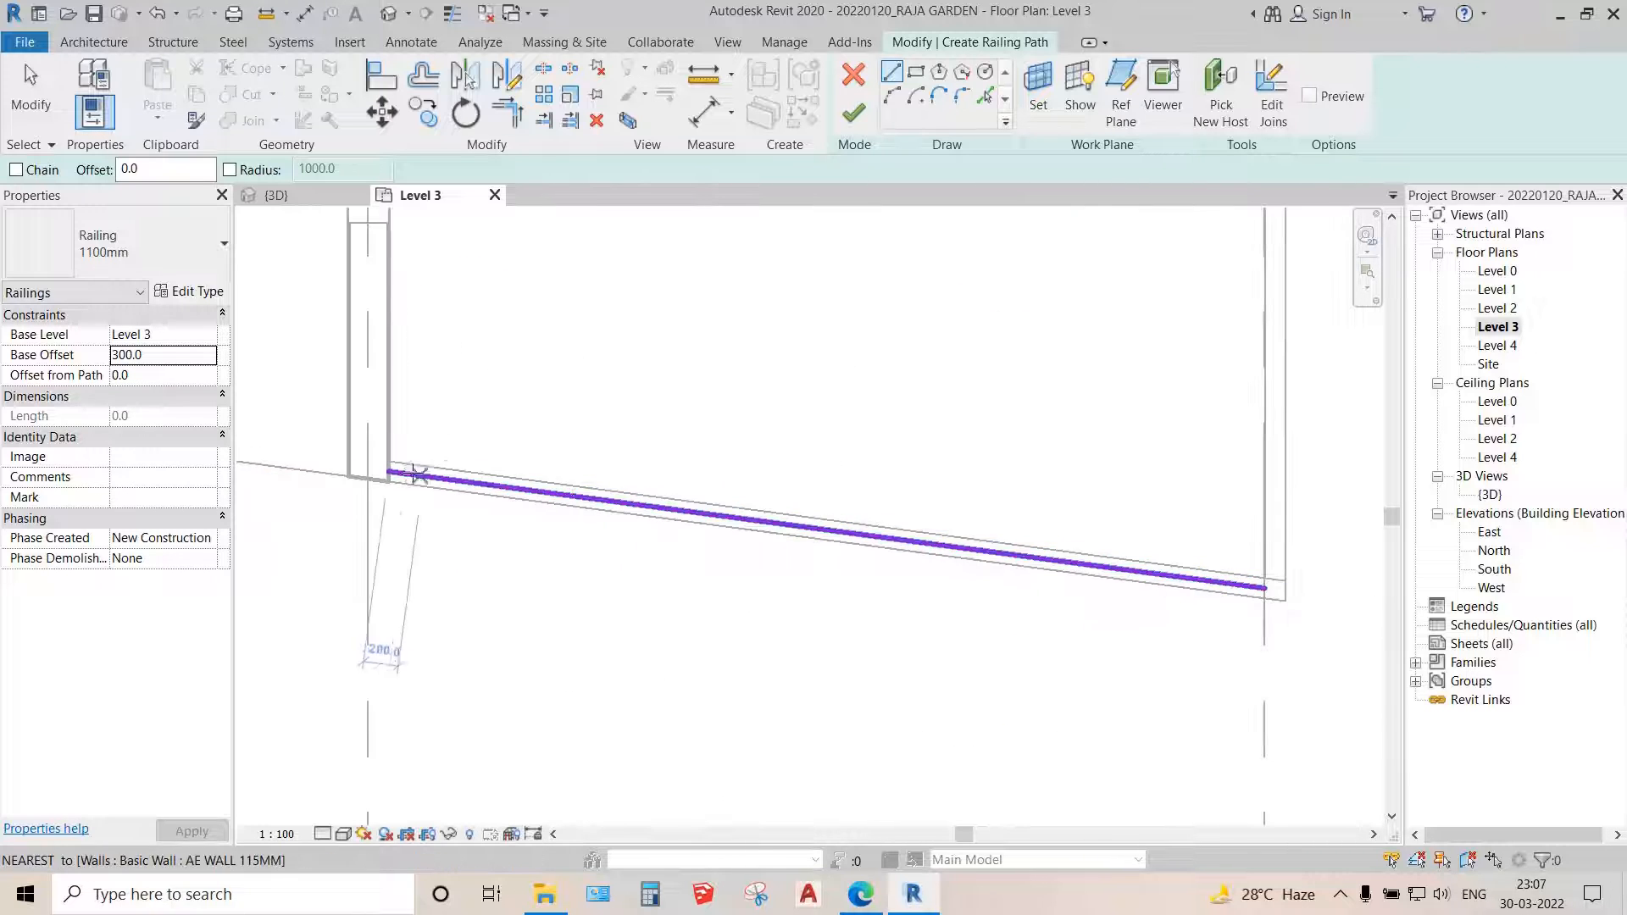
pyautogui.scroll(3, 391, 477)
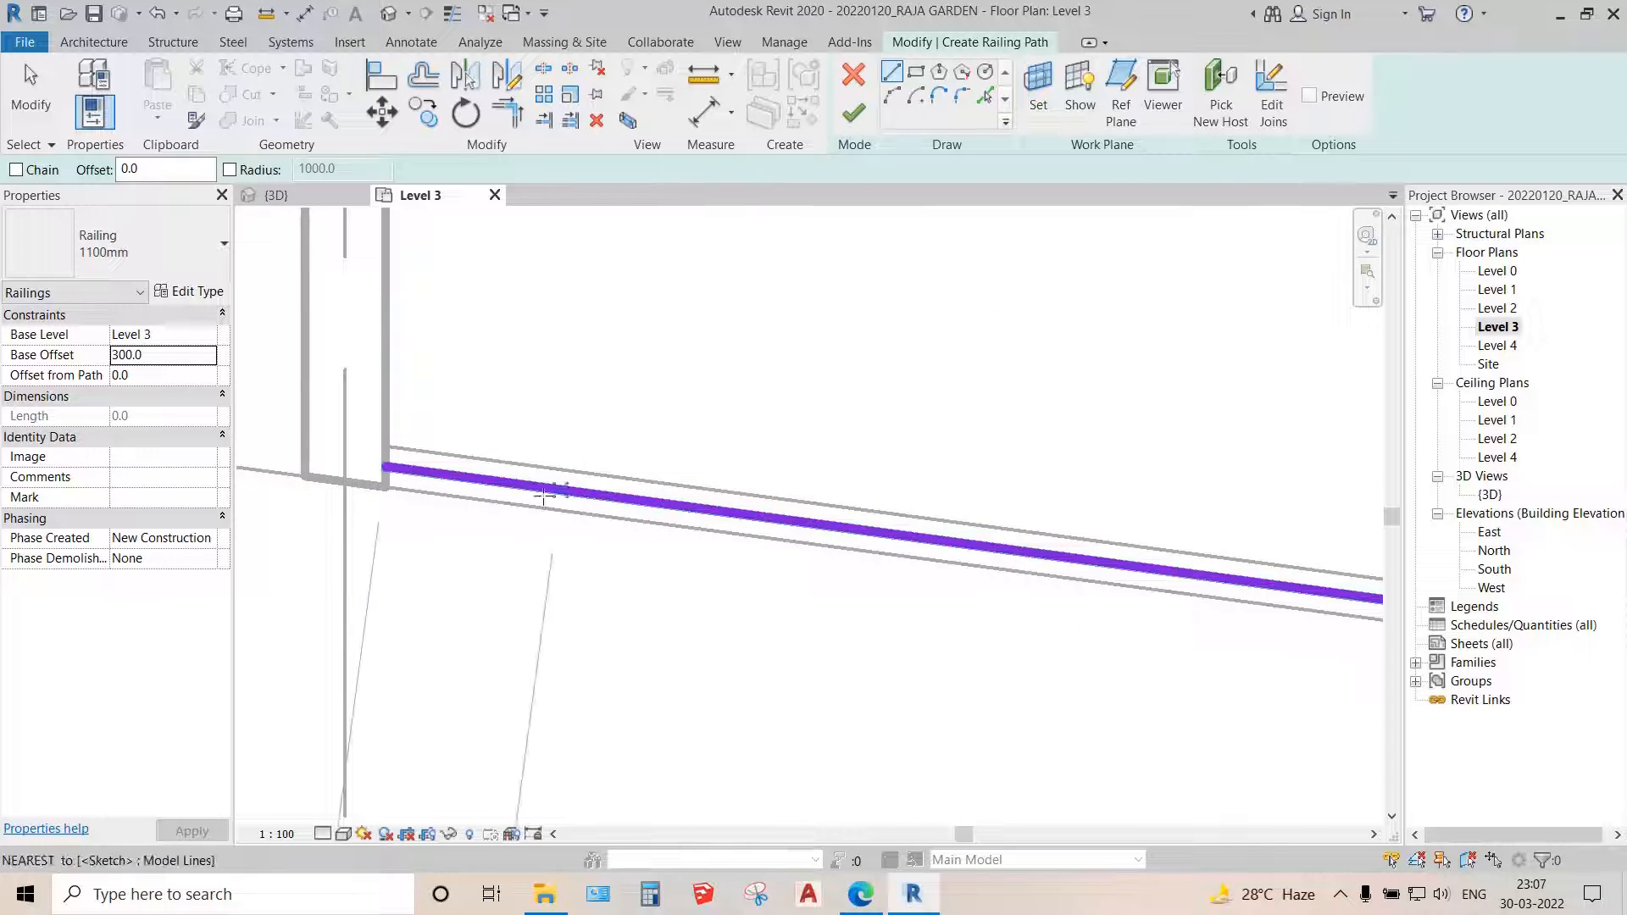
pyautogui.moveTo(544, 482); pyautogui.dragTo(251, 475, button='middle')
pyautogui.scroll(-2, 792, 532)
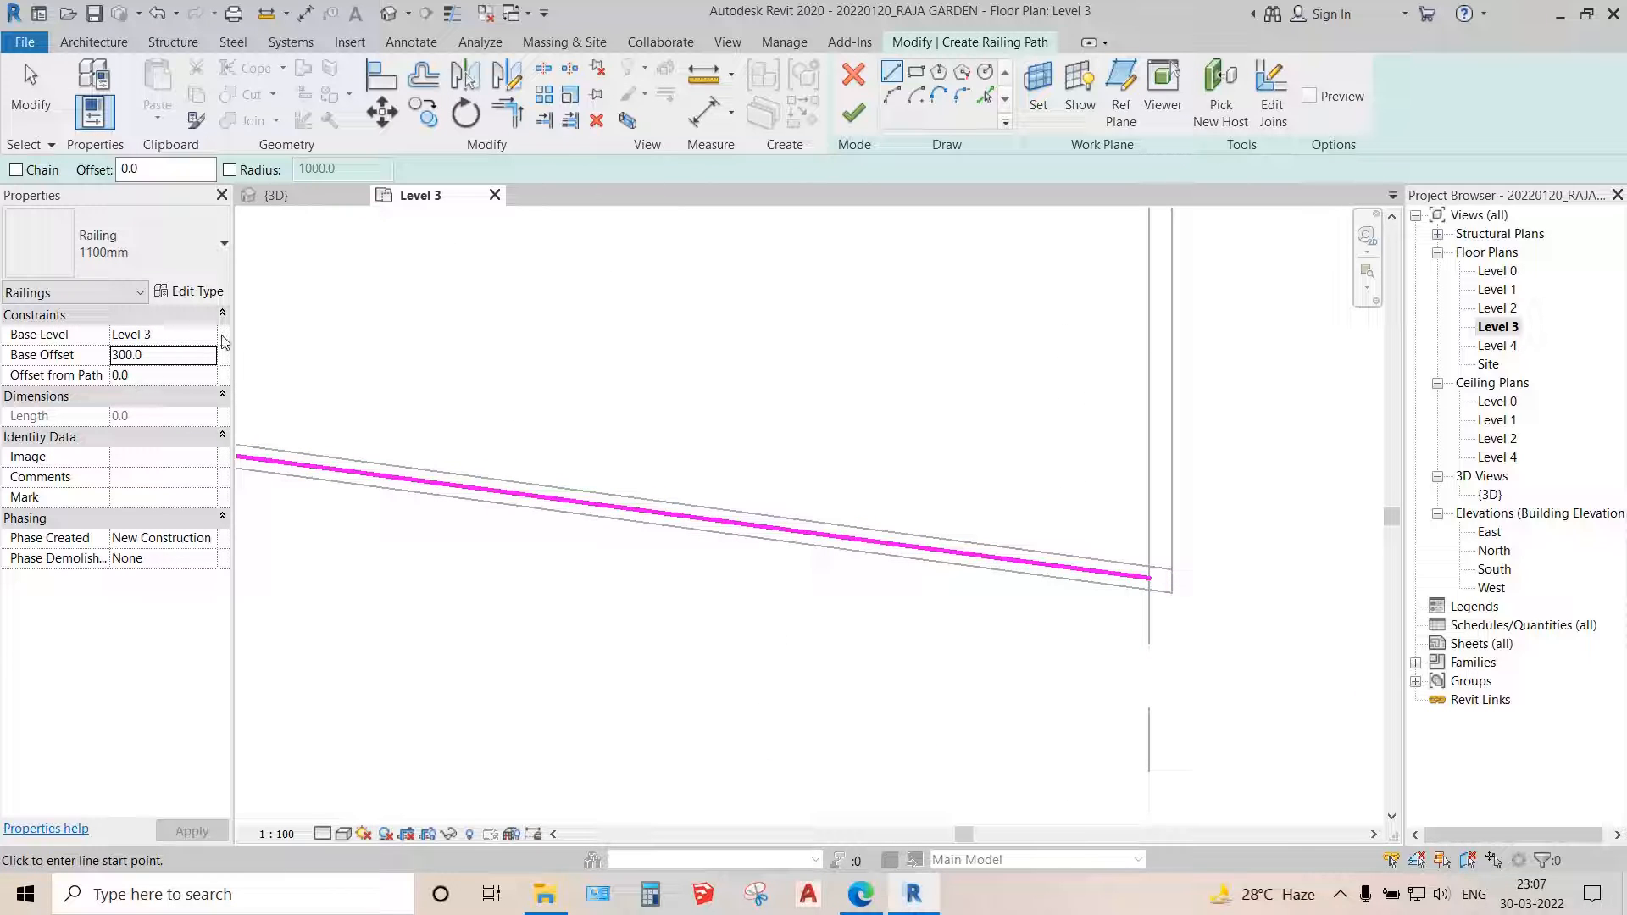
# - Change the railing type to 600mm and finish the railing path sketch
pyautogui.click(855, 119)
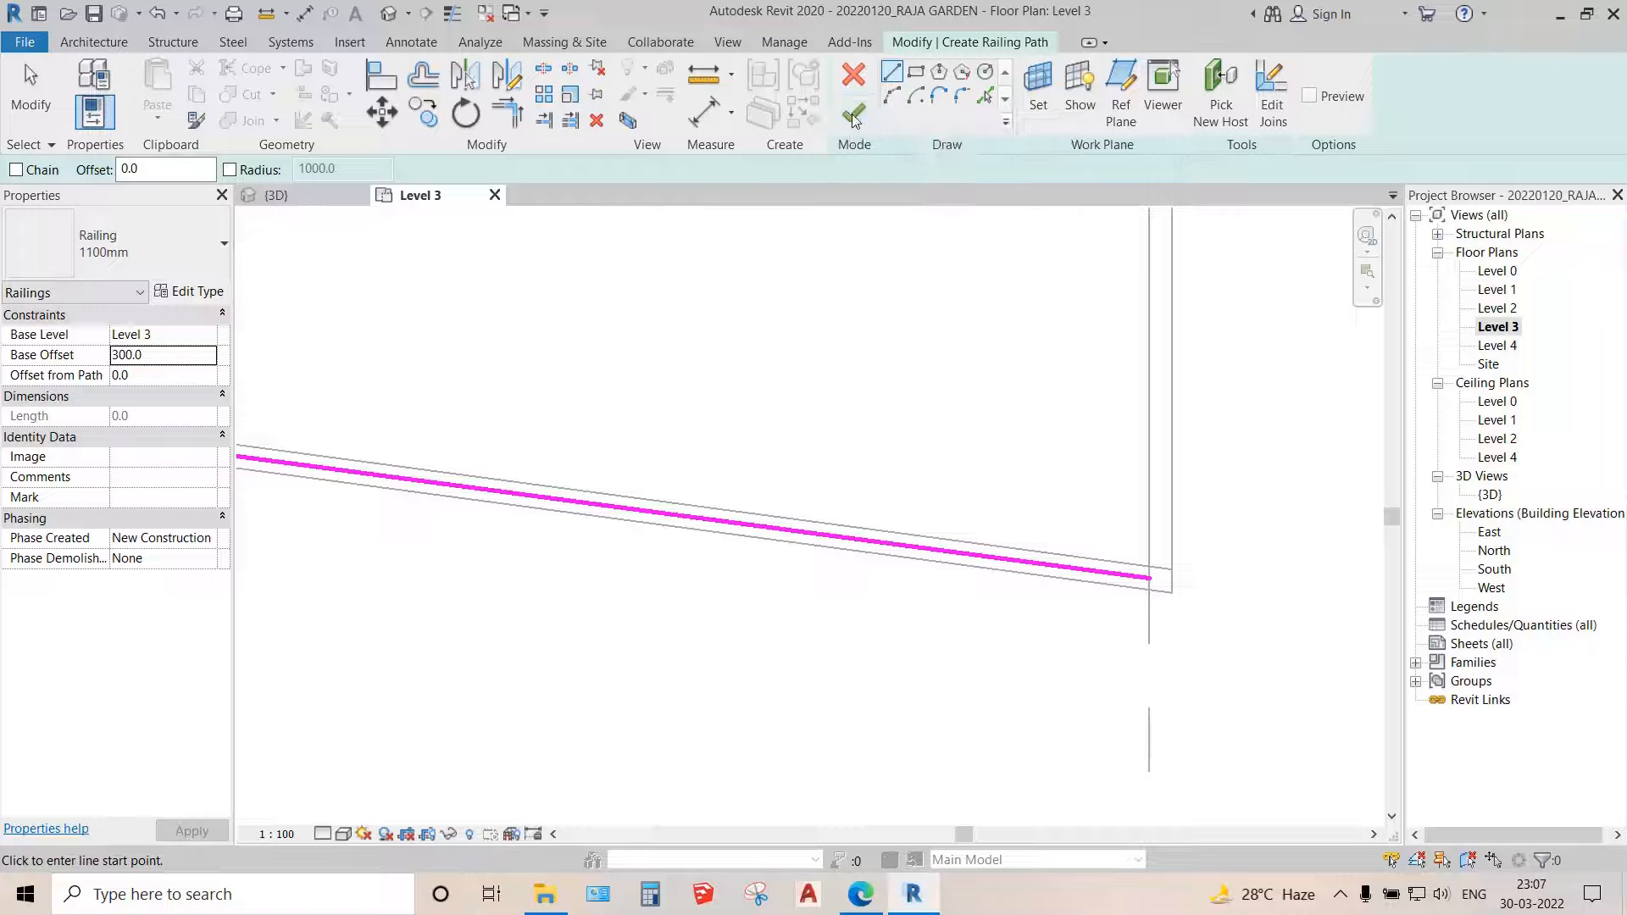
pyautogui.click(224, 246)
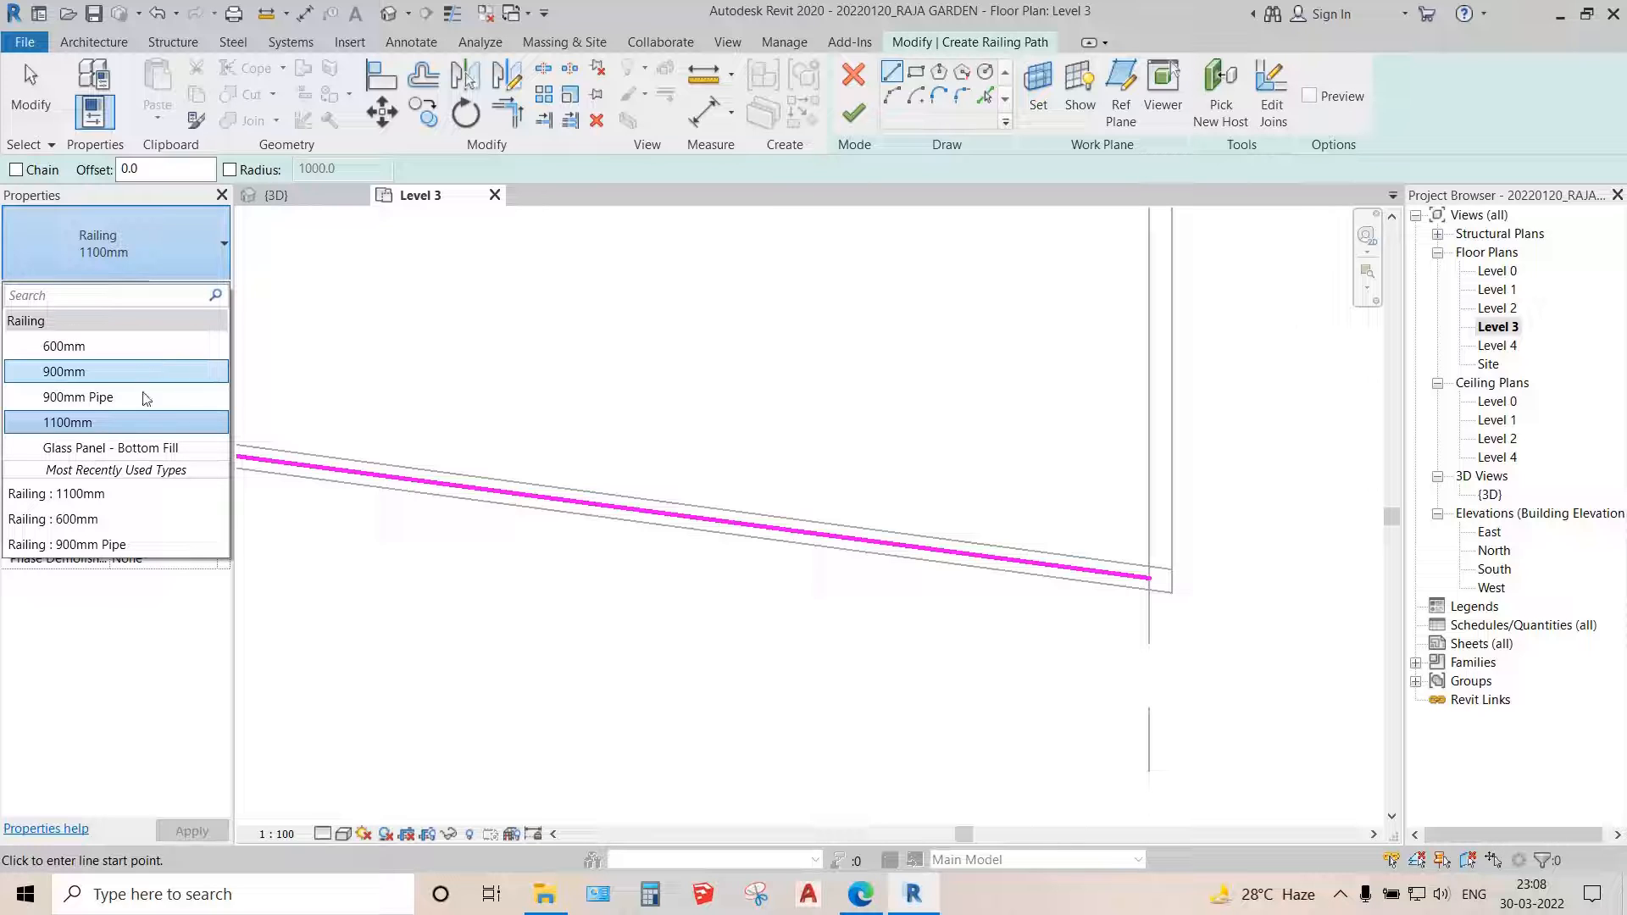
pyautogui.click(119, 349)
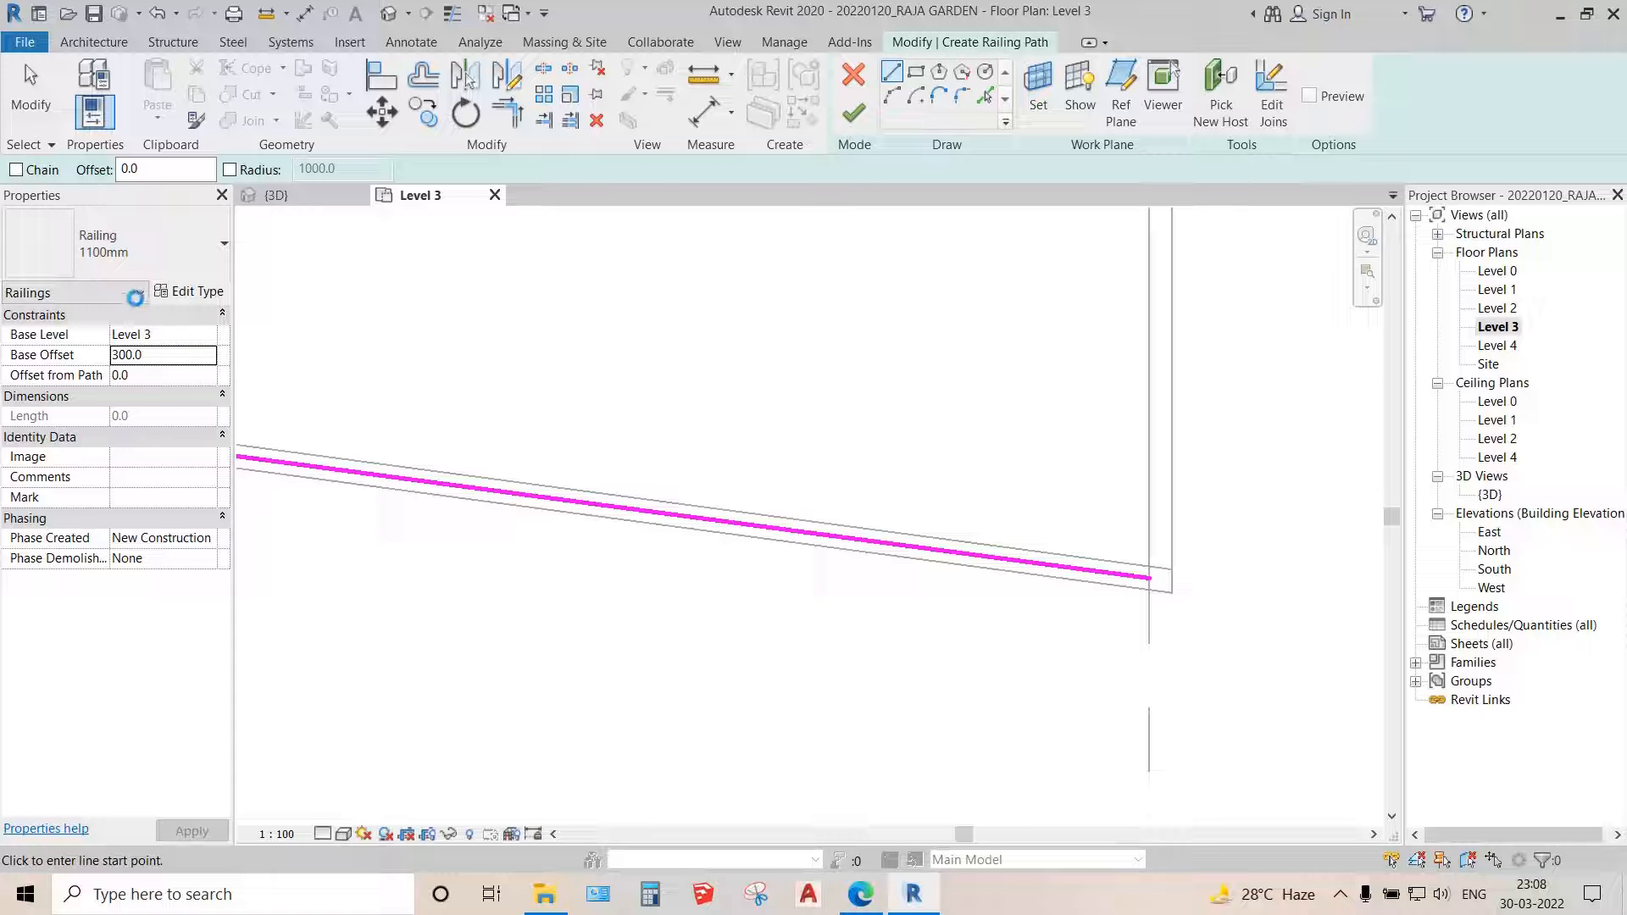
pyautogui.click(848, 122)
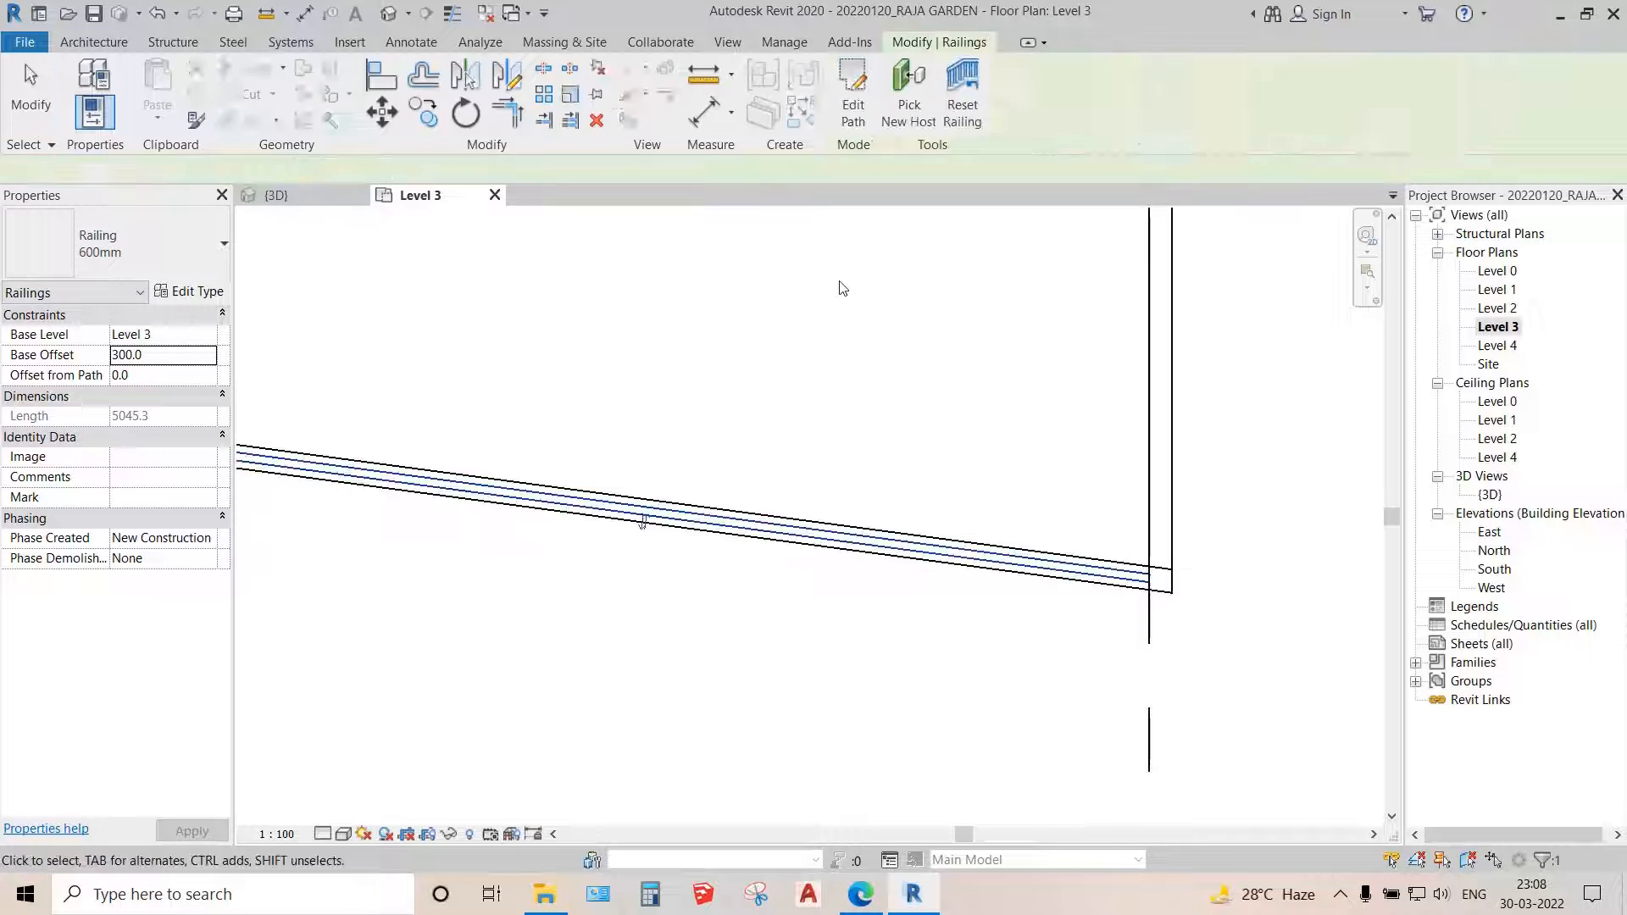
# - Check the new 600mm railing on the Level 3 front parapet in the 3D view against the railings on the floor below
pyautogui.click(302, 201)
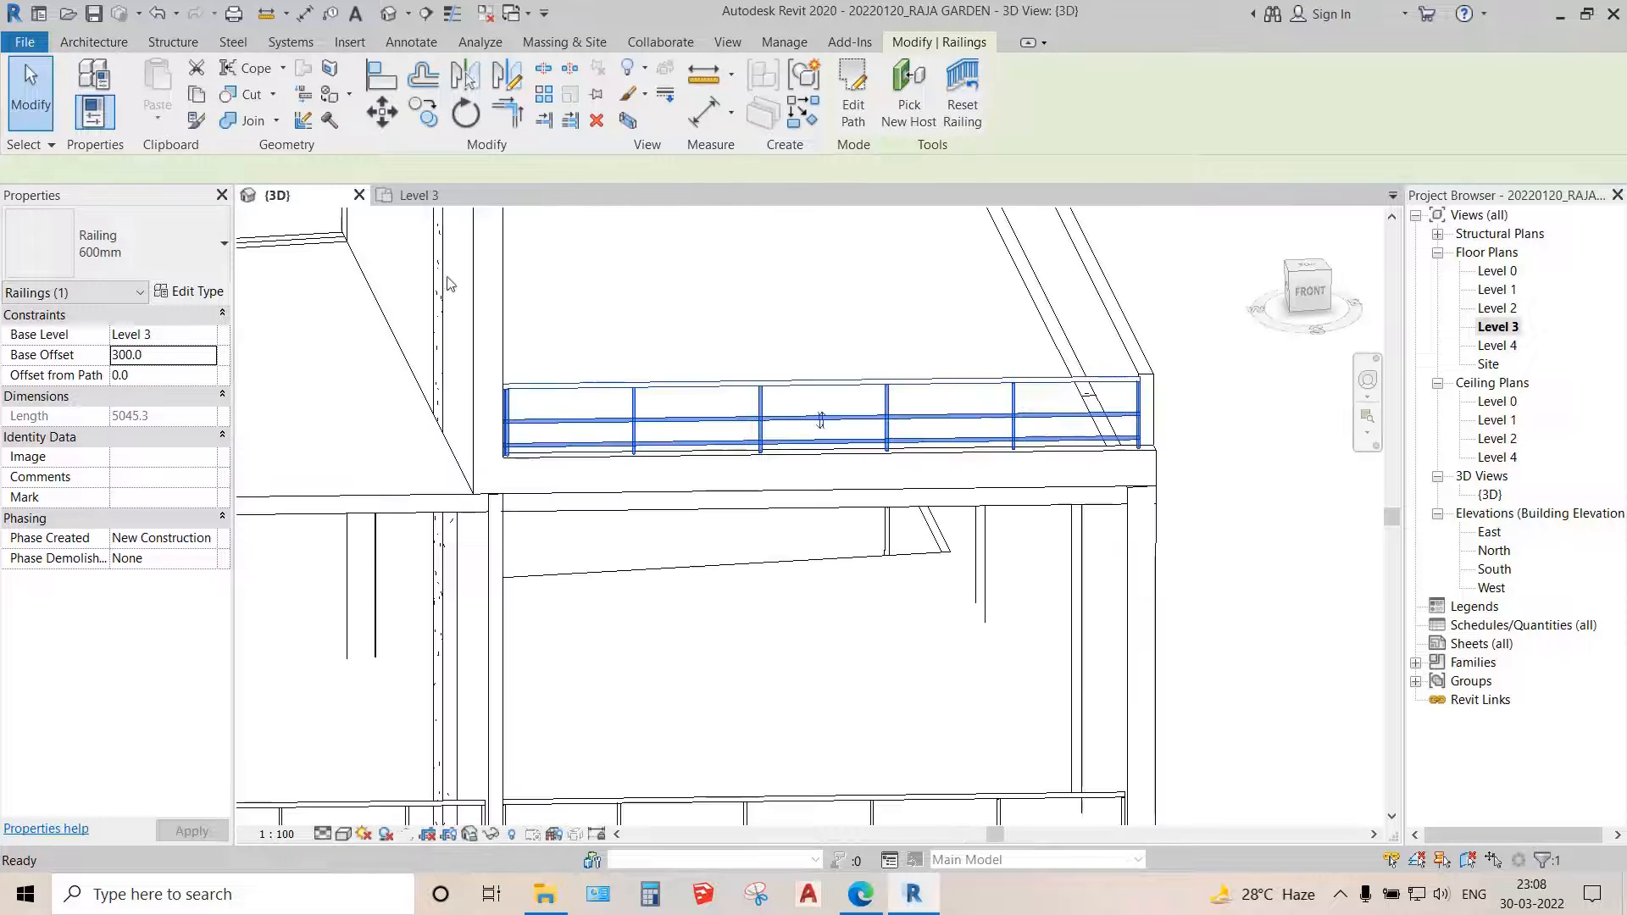
pyautogui.scroll(3, 940, 465)
pyautogui.moveTo(941, 465); pyautogui.dragTo(1115, 538, button='middle')
pyautogui.scroll(-2, 1115, 537)
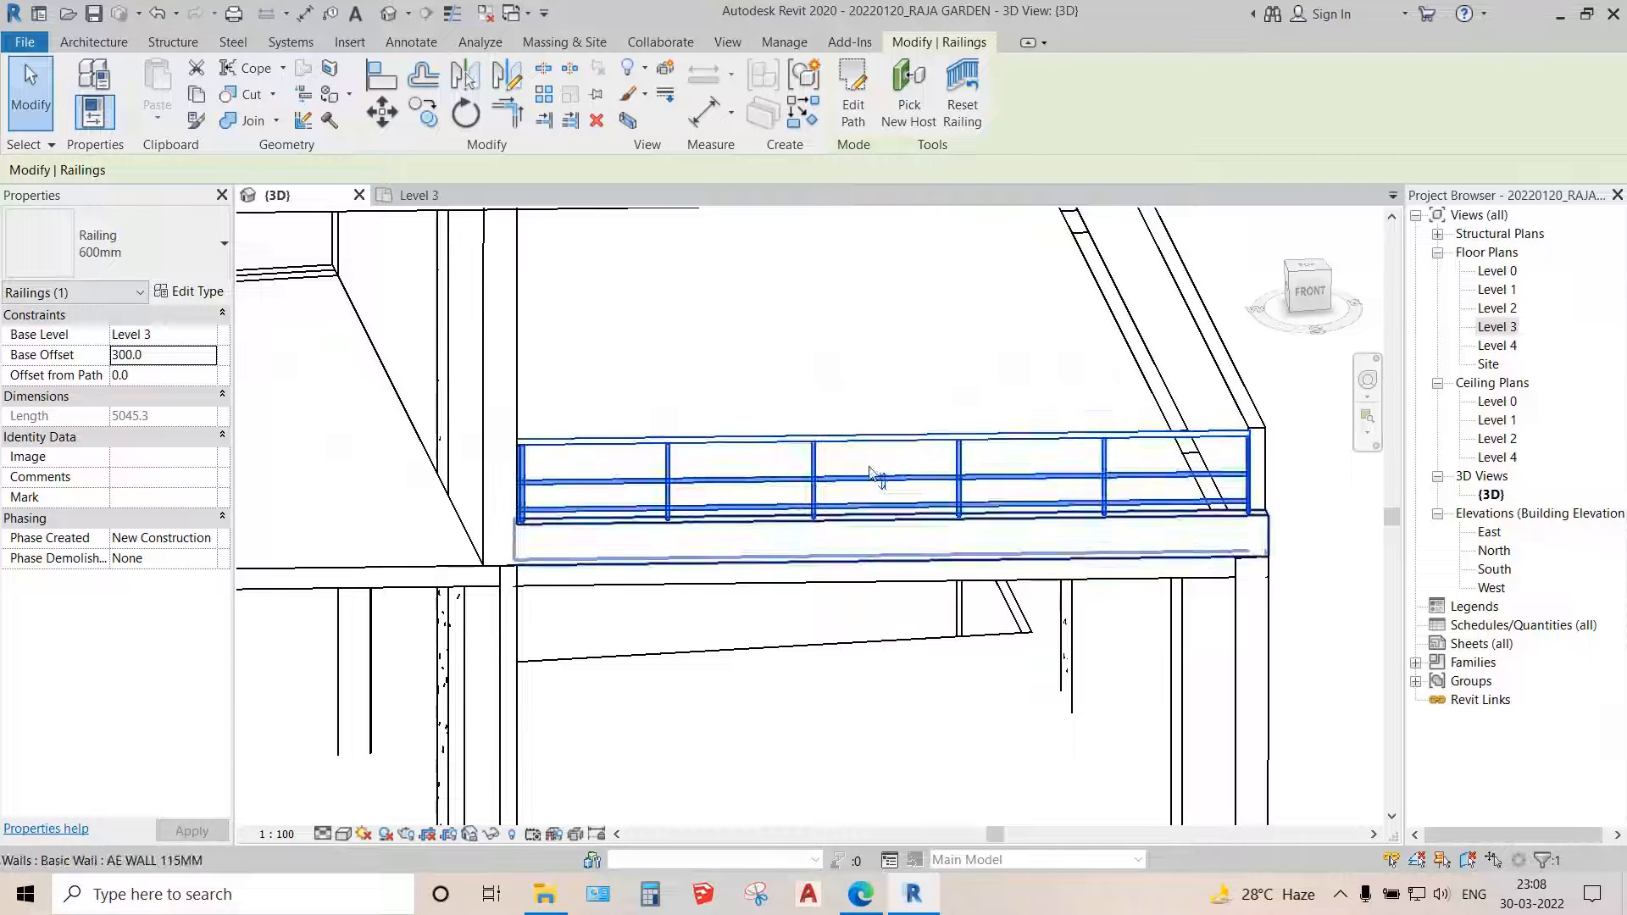
pyautogui.scroll(-2, 716, 388)
pyautogui.moveTo(918, 598); pyautogui.dragTo(1087, 451, button='middle')
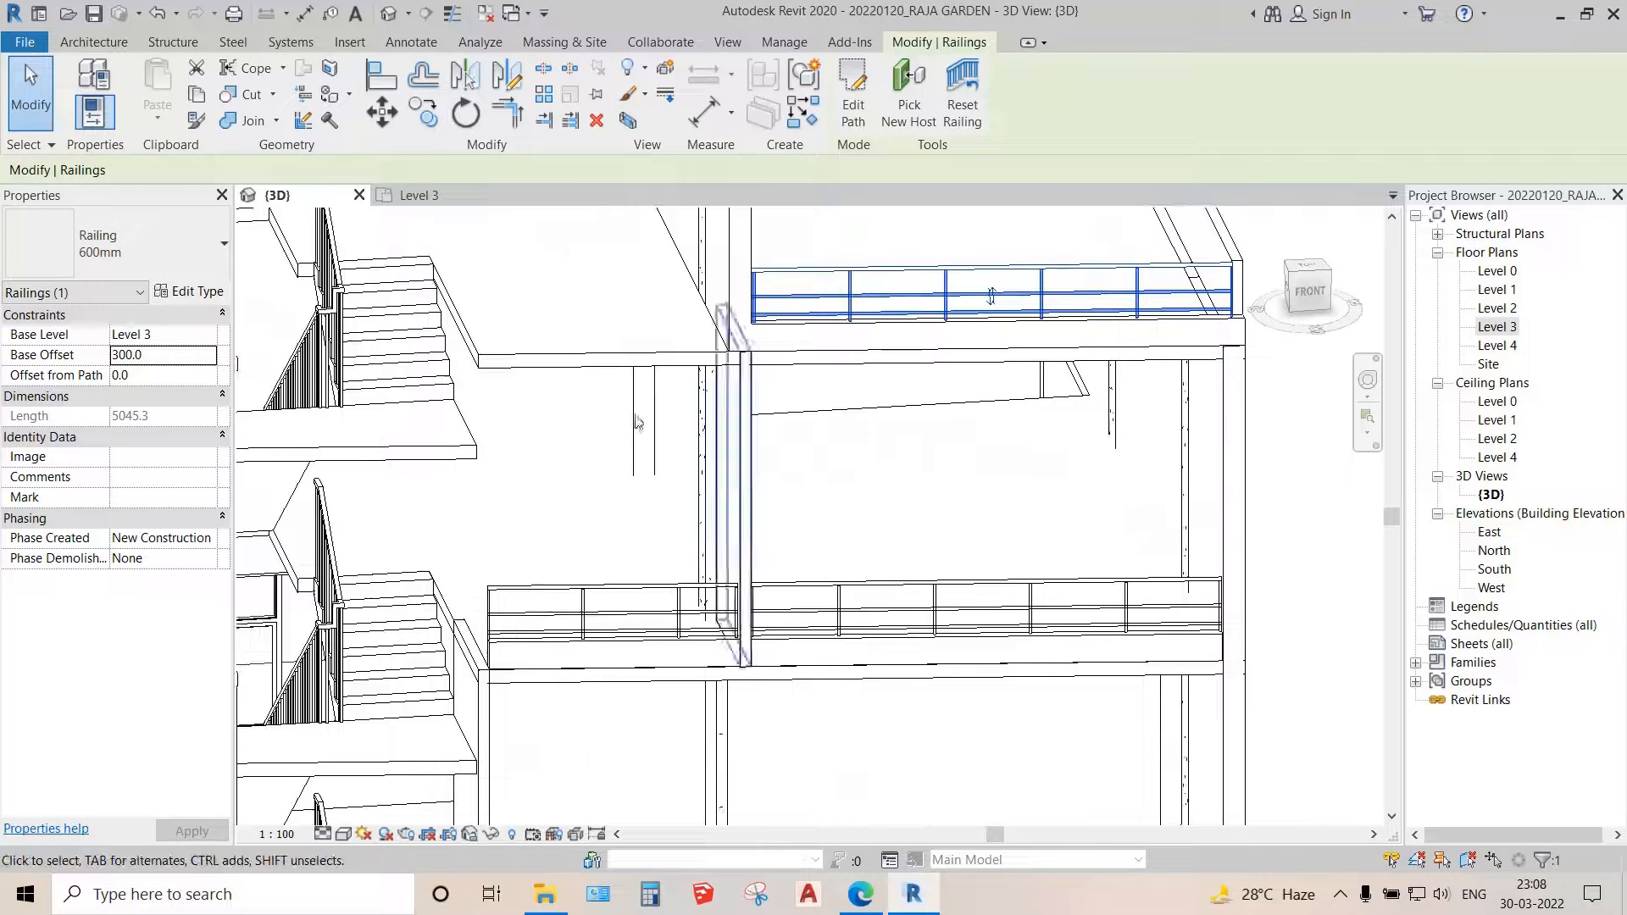
pyautogui.click(185, 295)
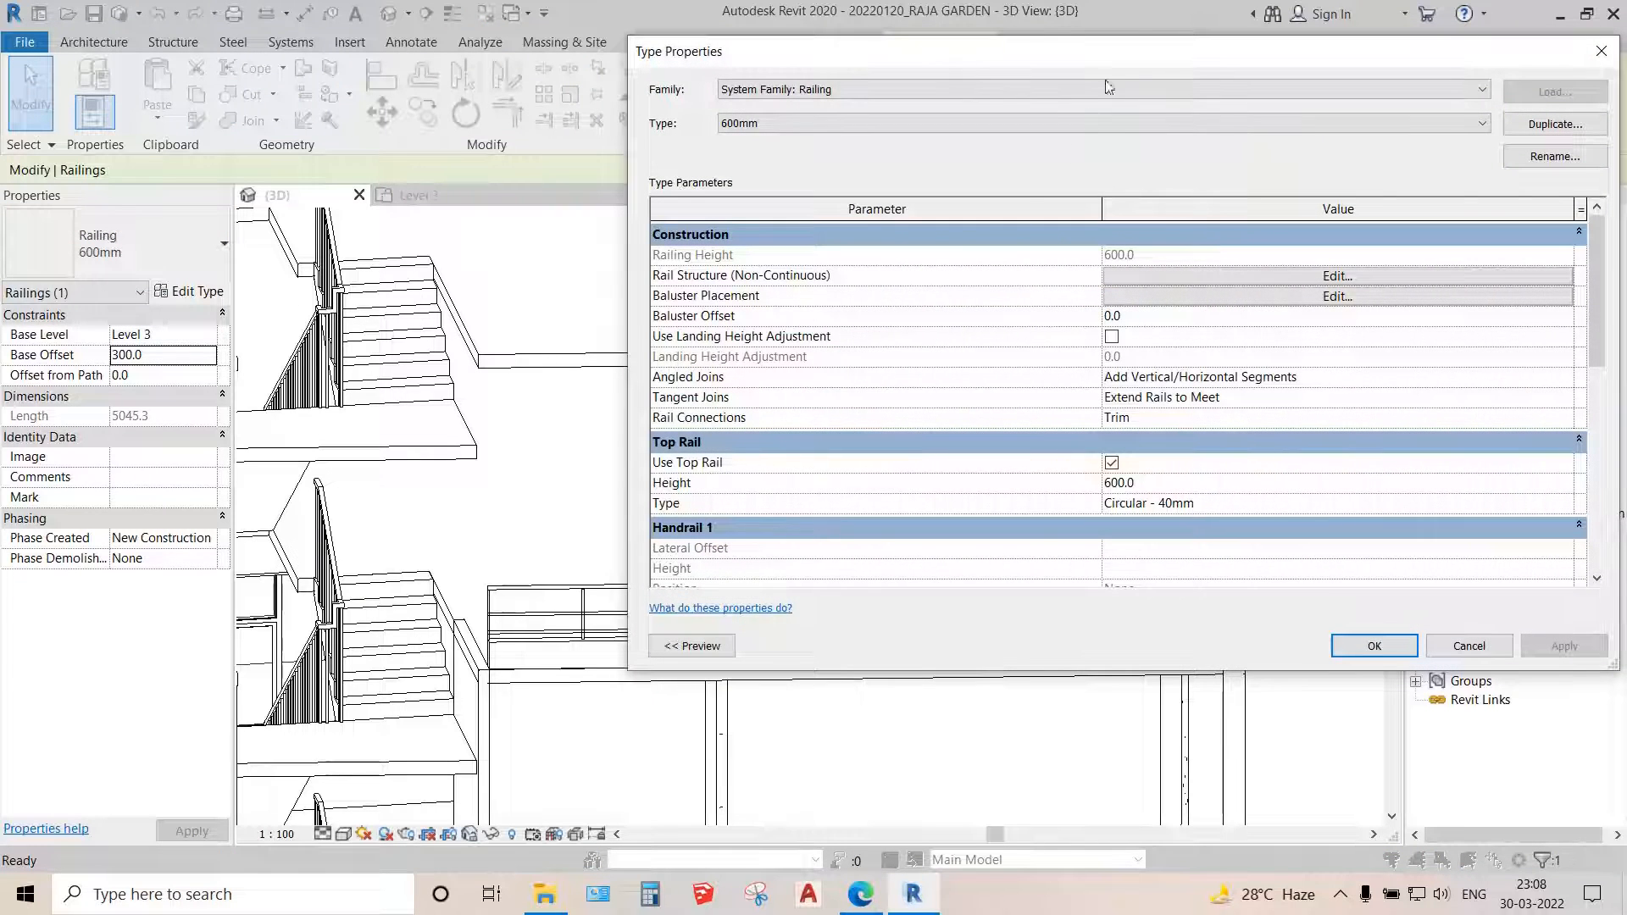
pyautogui.moveTo(1114, 57); pyautogui.dragTo(1009, 69)
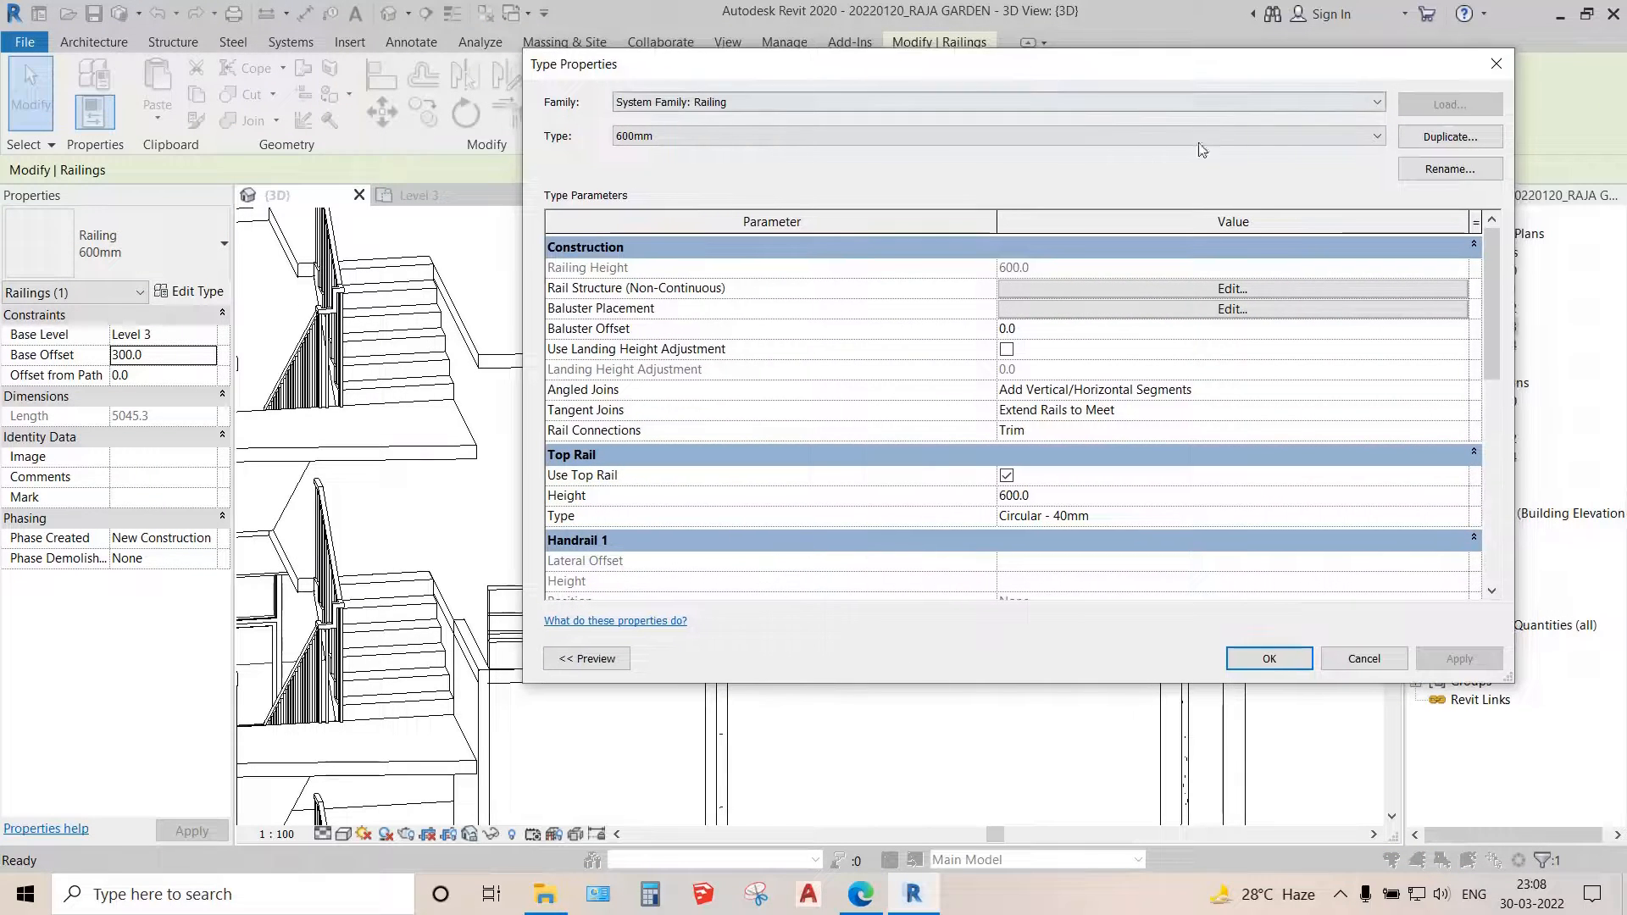
pyautogui.click(1475, 147)
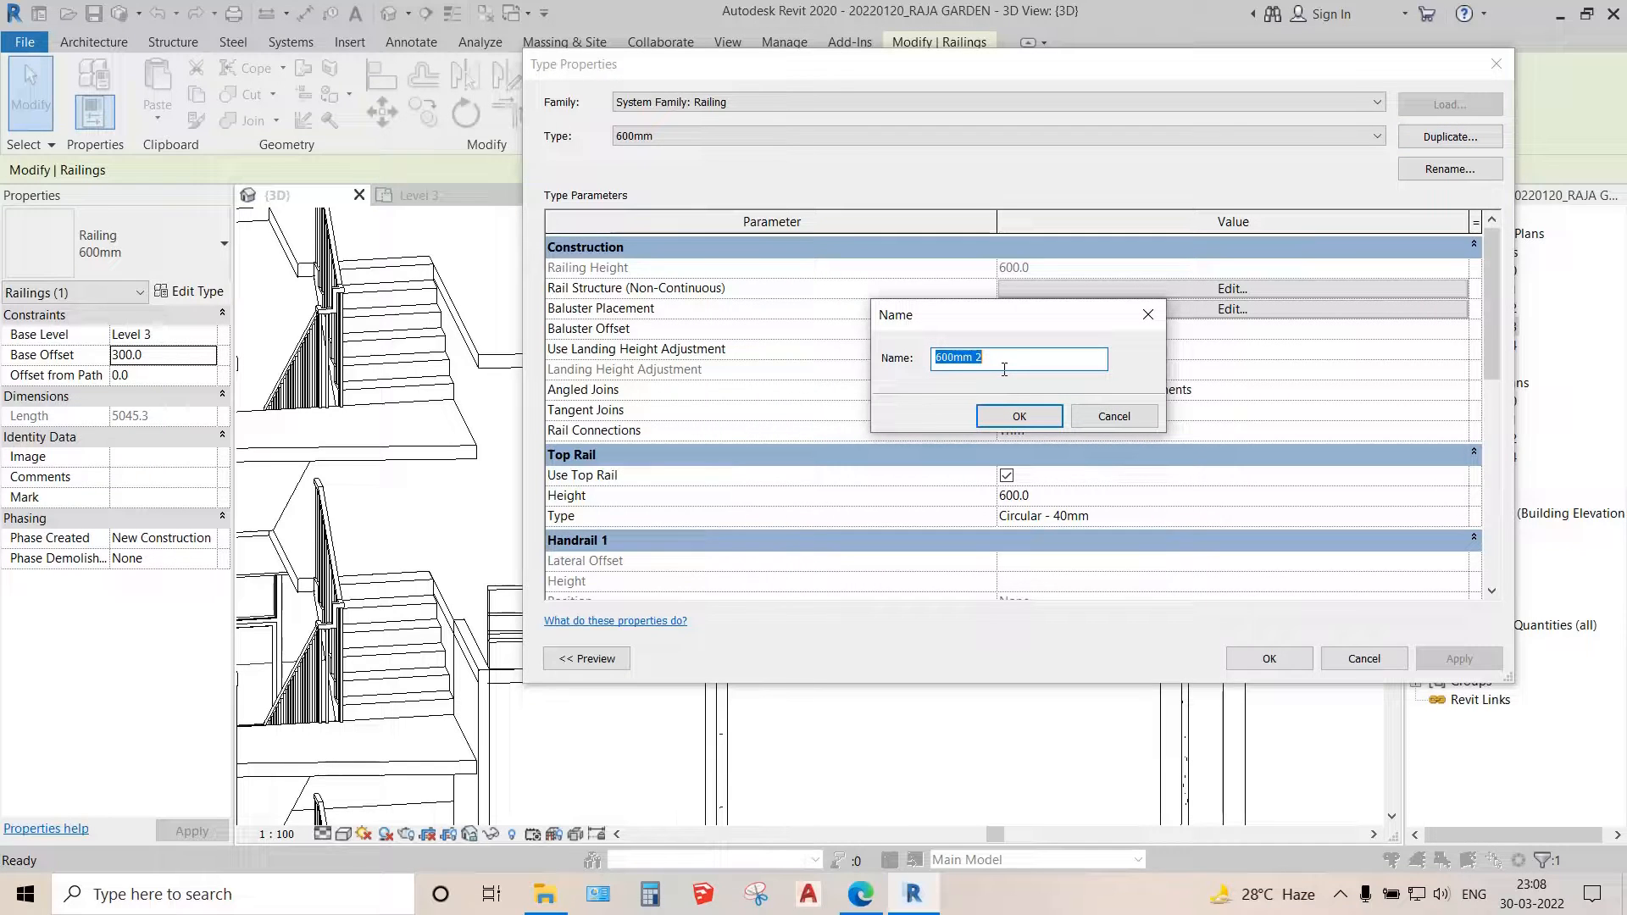
pyautogui.write('800')
pyautogui.click(1029, 420)
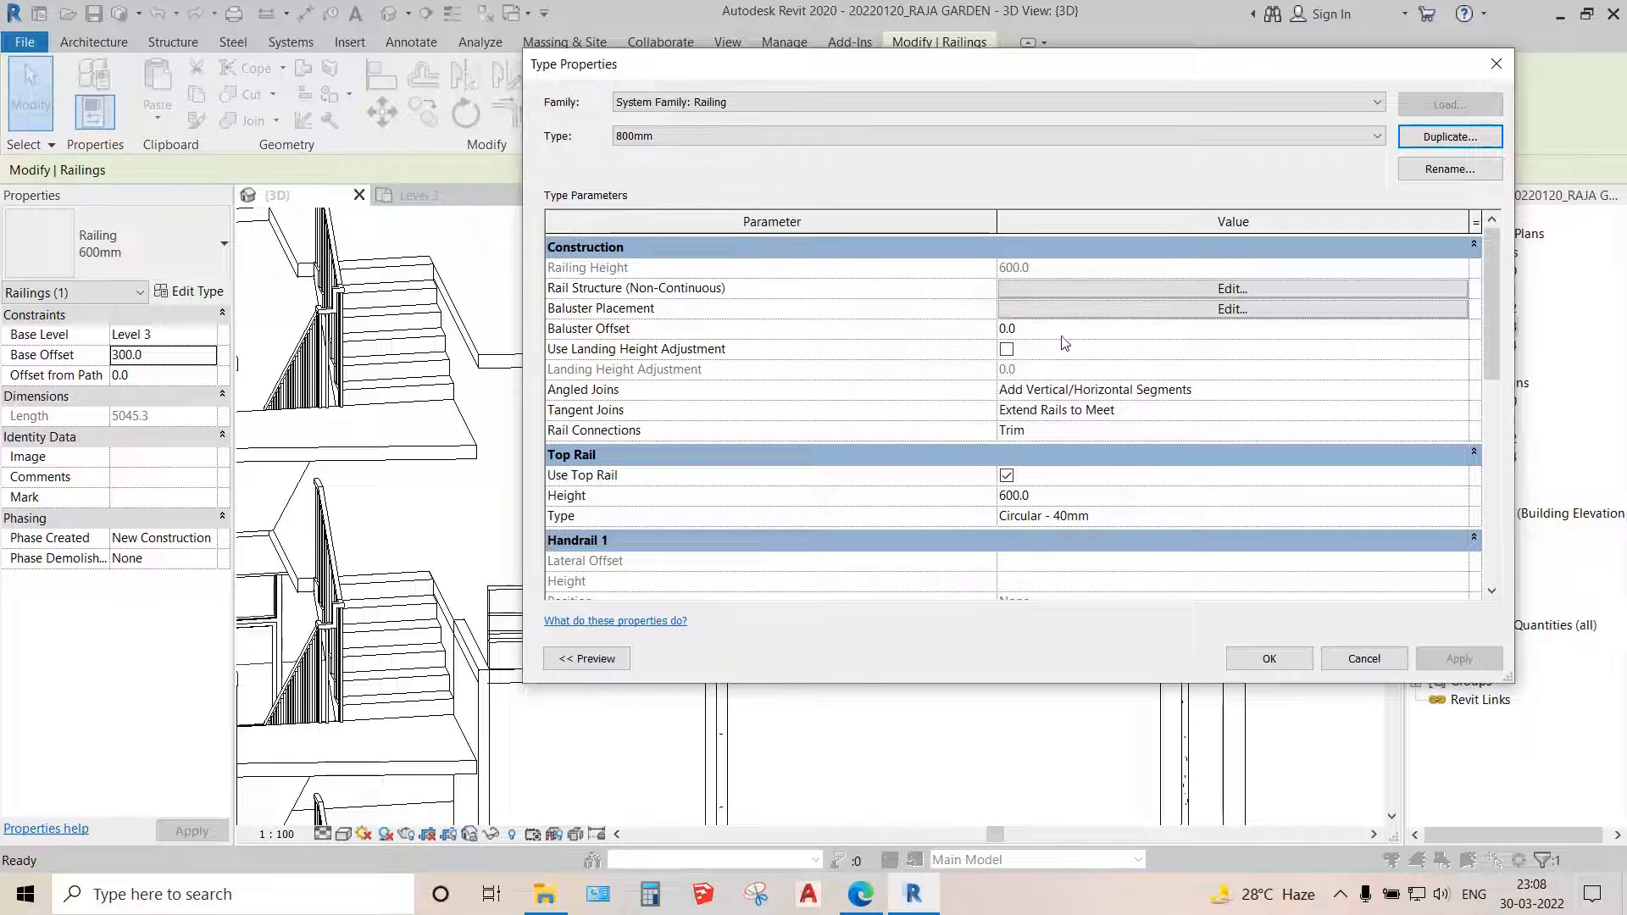
pyautogui.click(1059, 495)
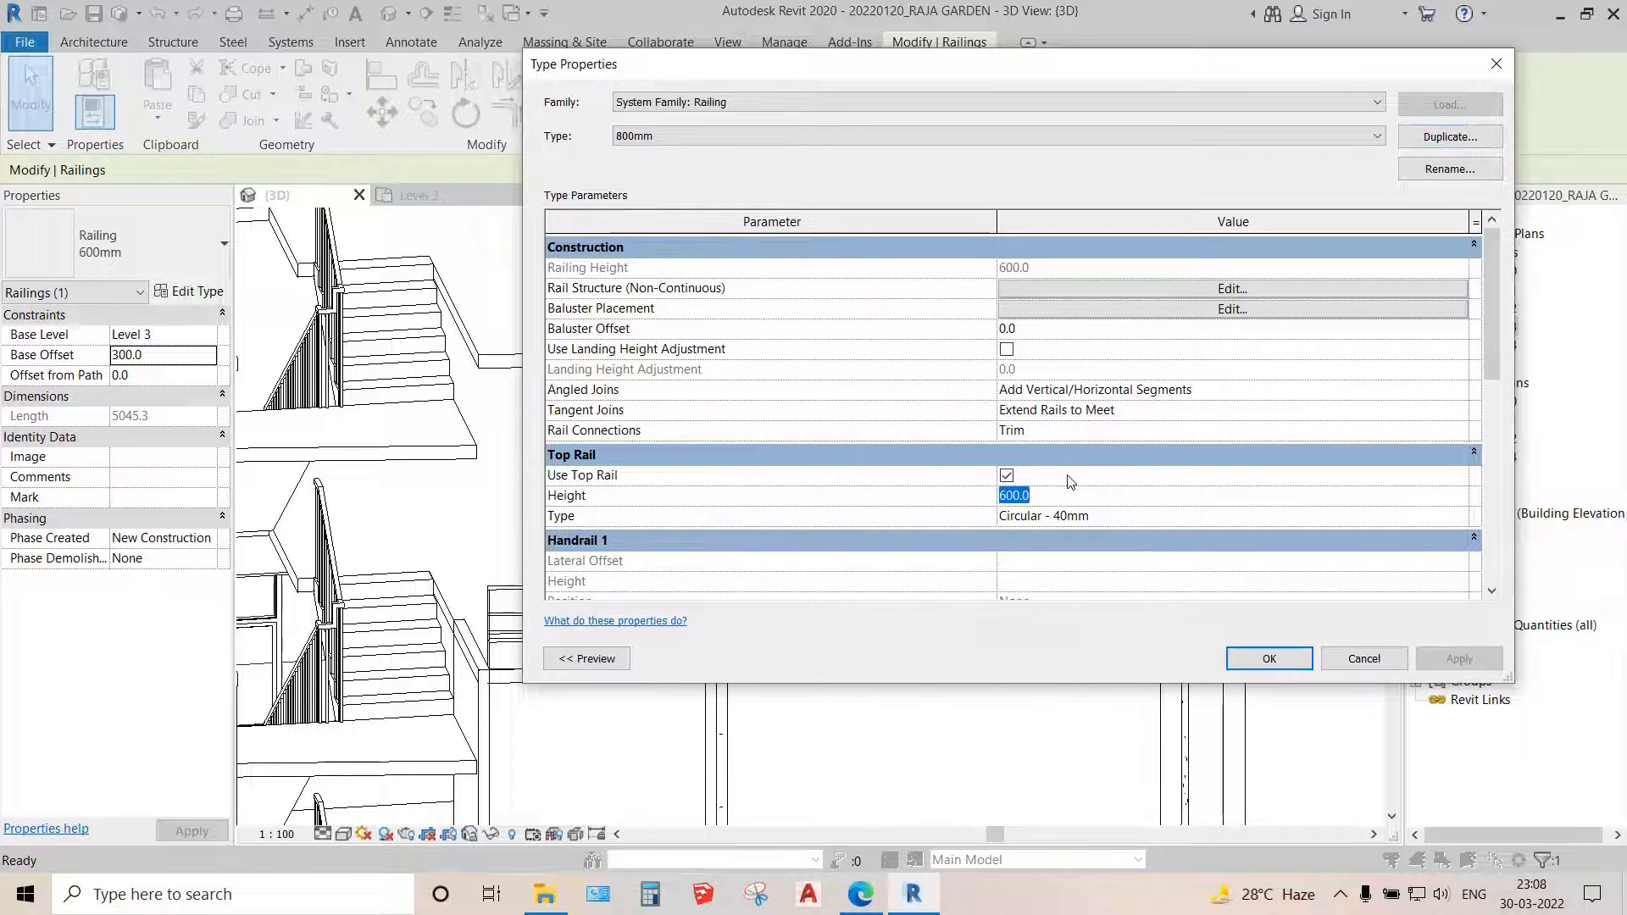
pyautogui.write('800')
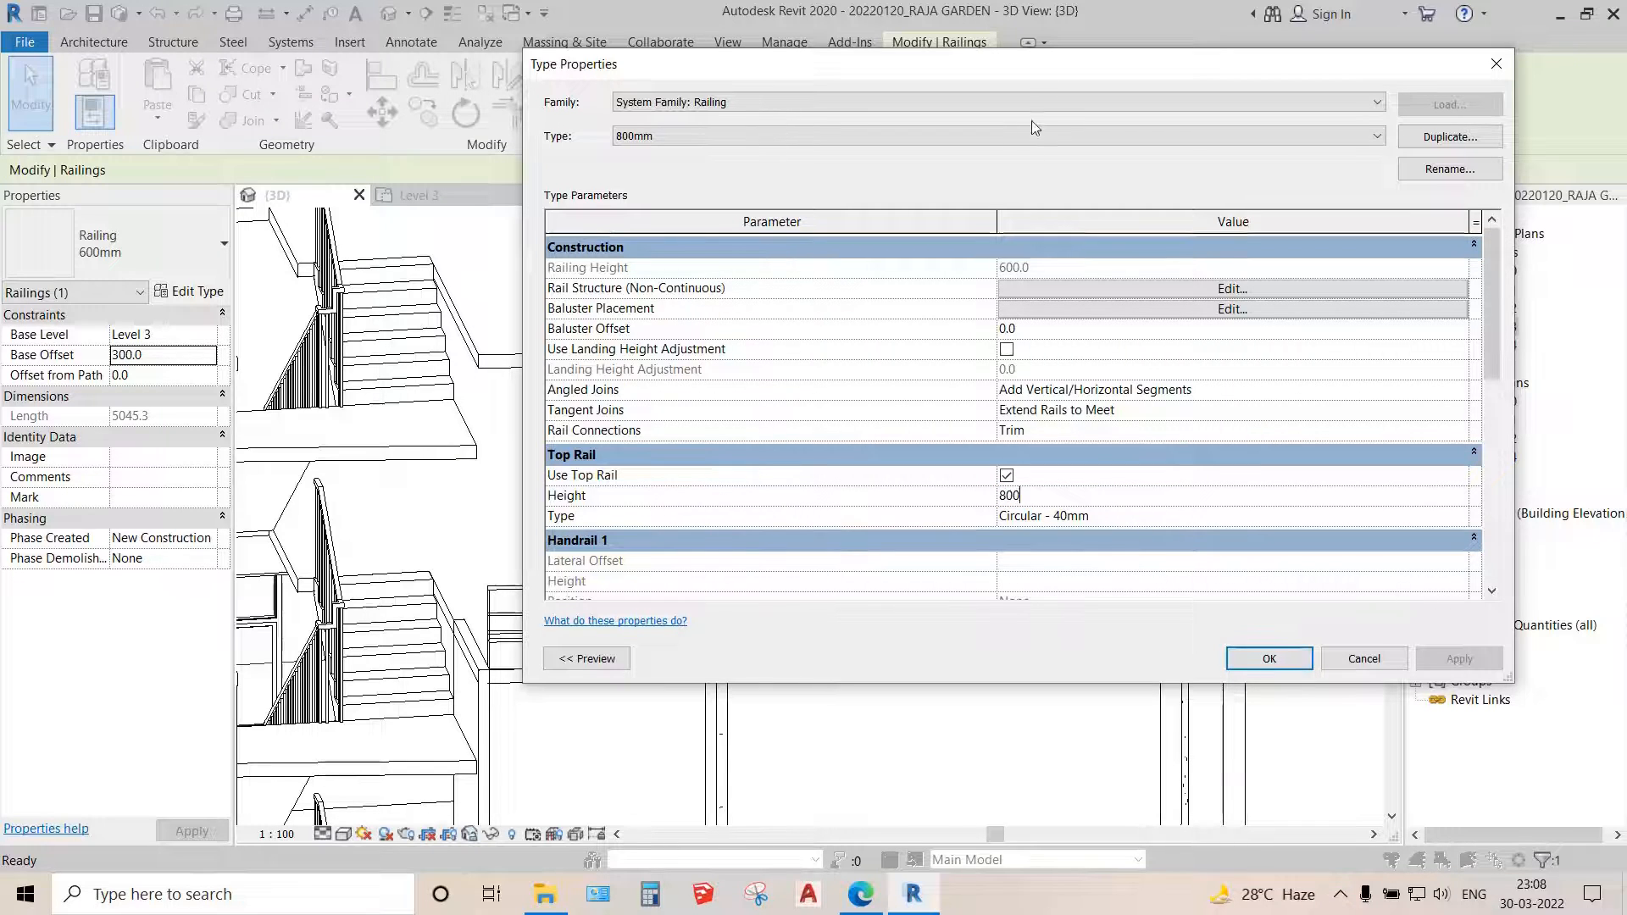
pyautogui.moveTo(938, 73); pyautogui.dragTo(902, 386)
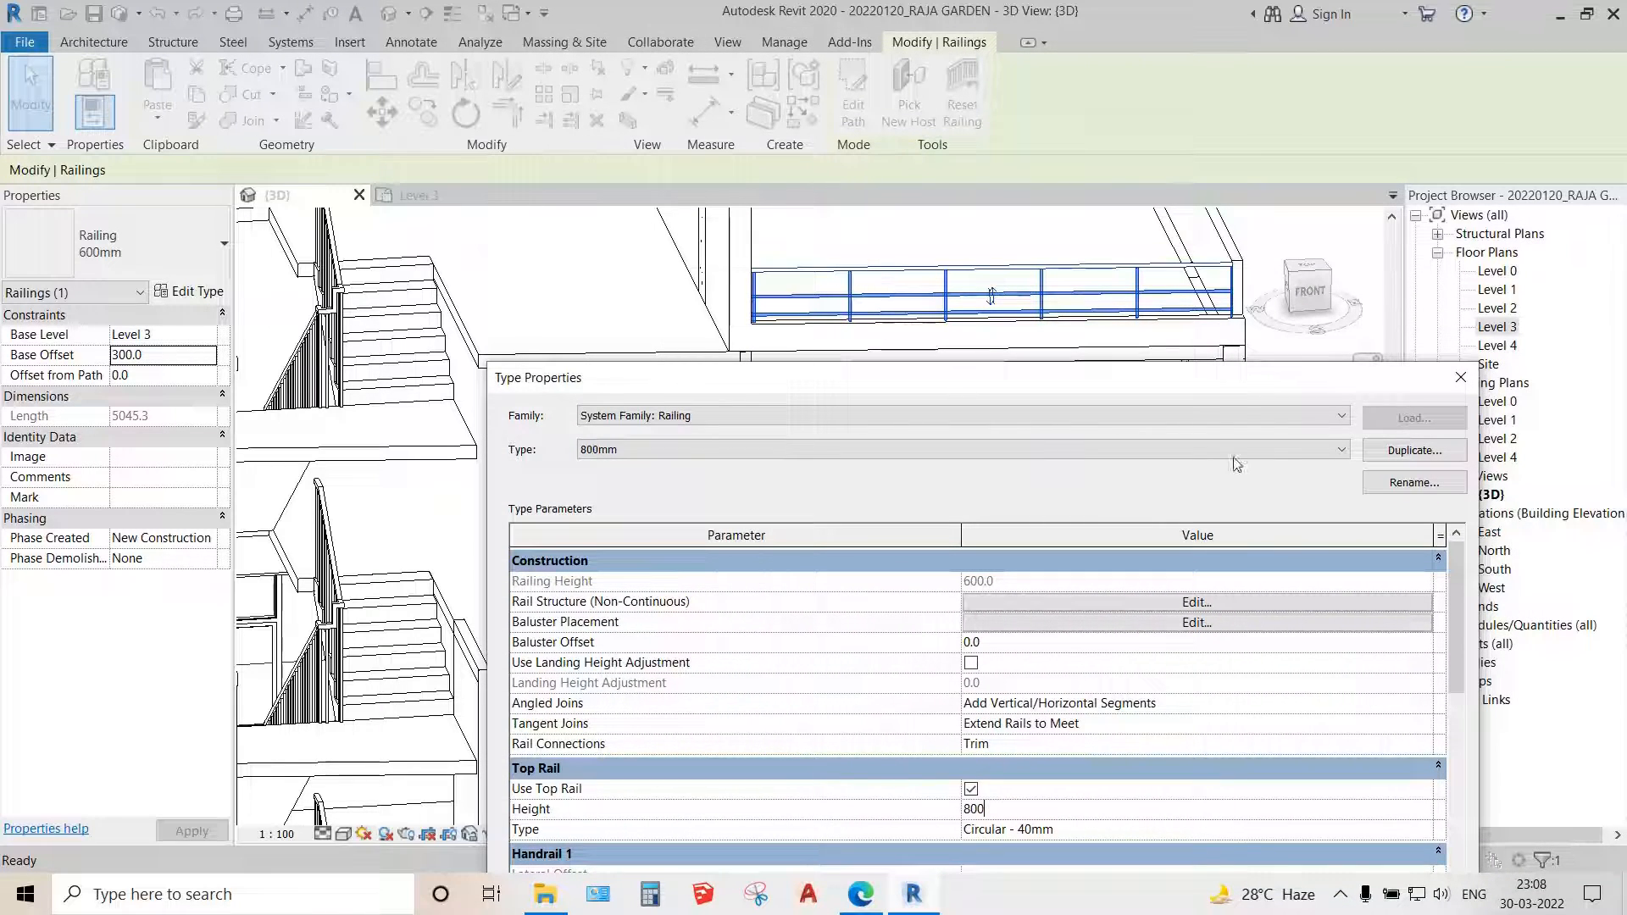
pyautogui.click(1460, 377)
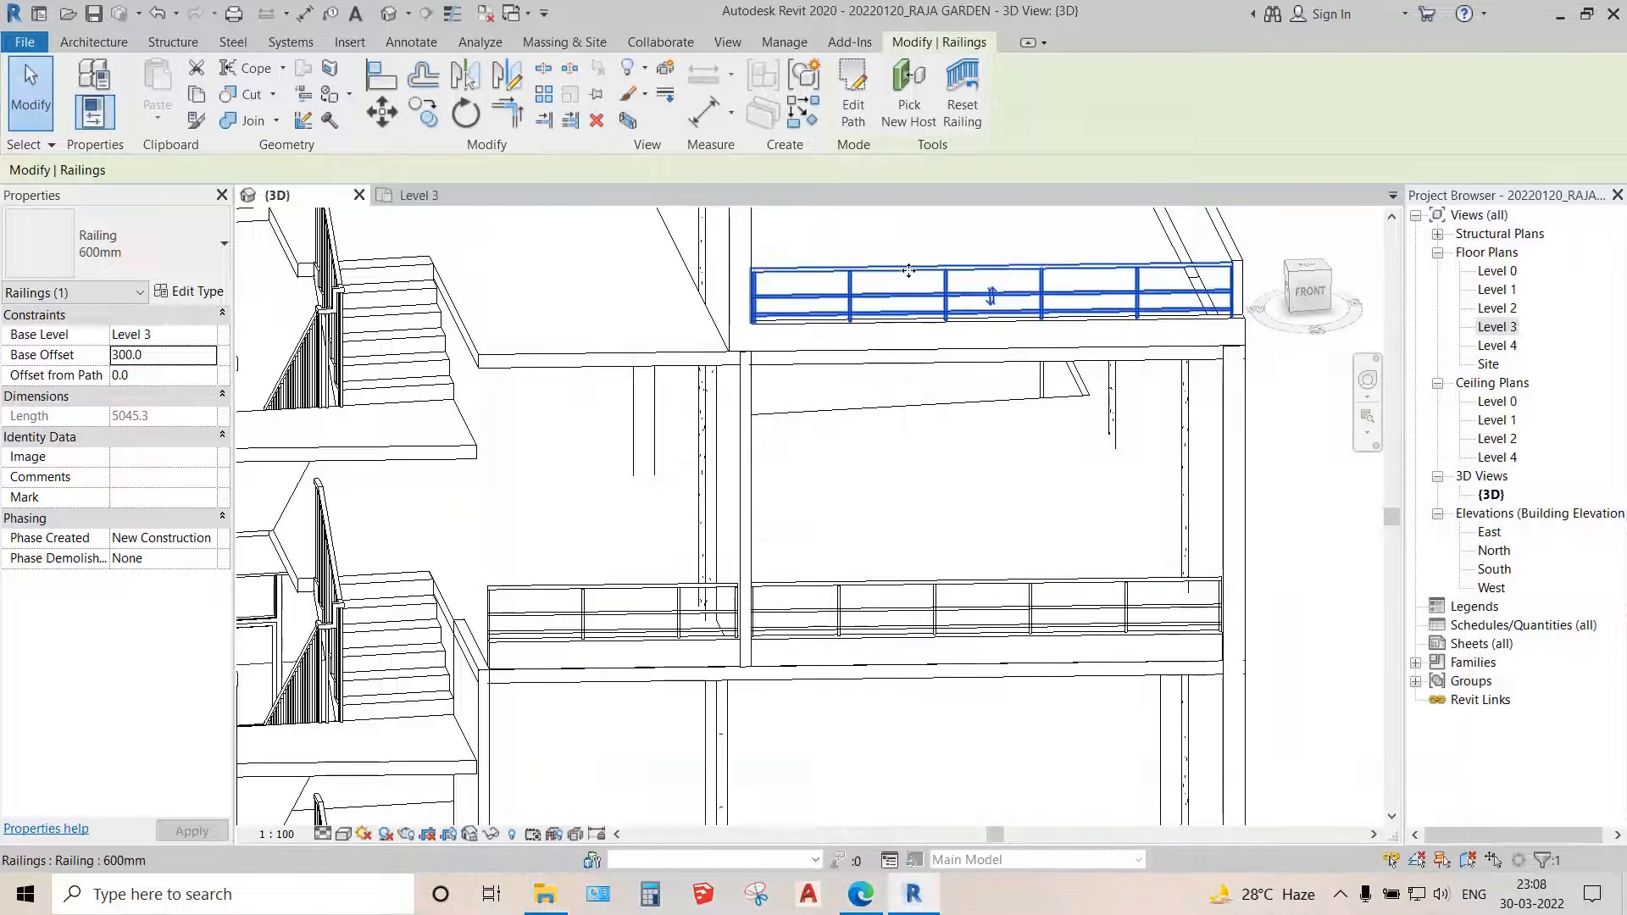
# - Examine the Level 3 front railing's rails, posts and end at the parapet wall up close in the 3D view
pyautogui.scroll(3, 1053, 336)
pyautogui.moveTo(1053, 335); pyautogui.dragTo(917, 371, button='middle')
pyautogui.scroll(-2, 933, 367)
pyautogui.moveTo(1074, 379); pyautogui.dragTo(918, 397, button='middle')
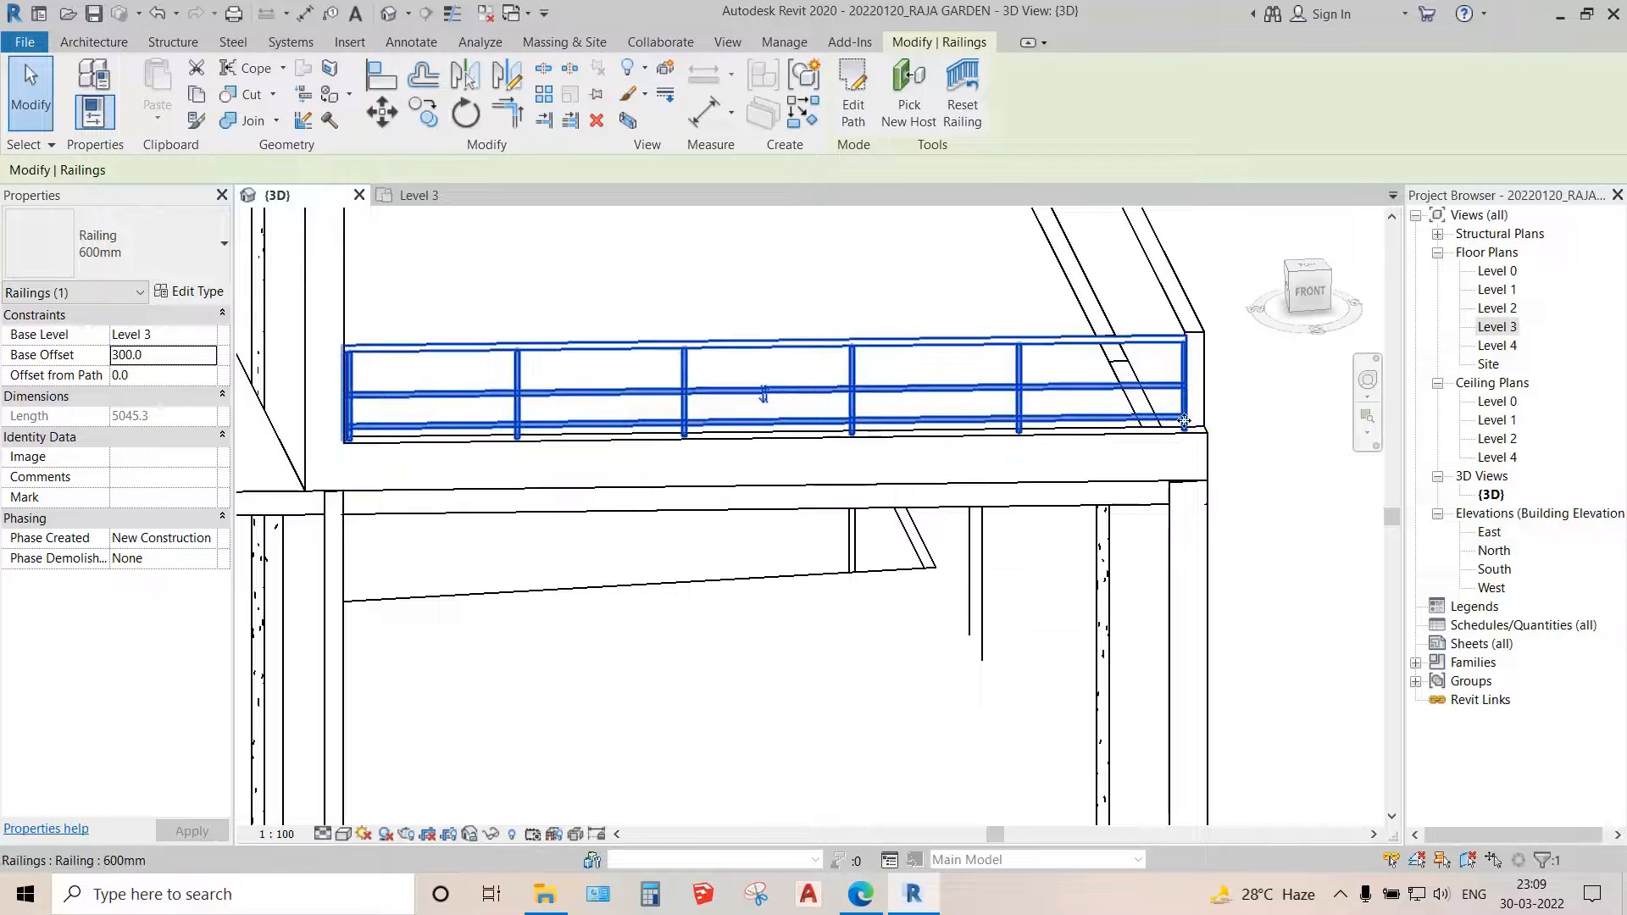
pyautogui.scroll(6, 1028, 399)
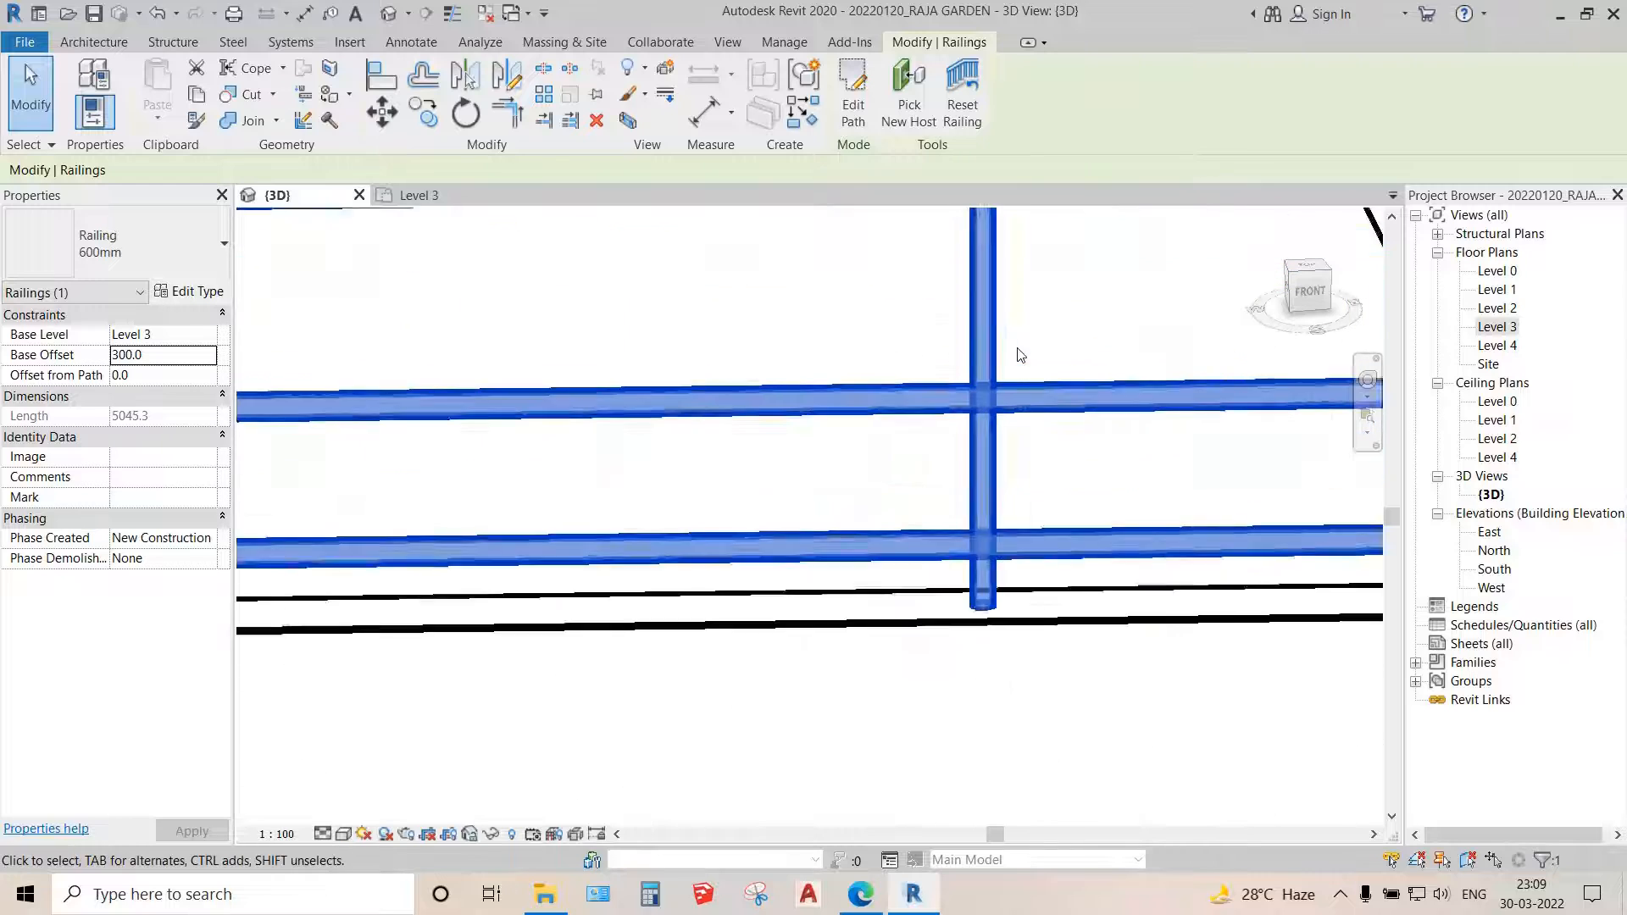
pyautogui.keyDown('shift'); pyautogui.moveTo(999, 392); pyautogui.dragTo(886, 360, button='middle'); pyautogui.keyUp('shift')
pyautogui.scroll(-2, 886, 361)
pyautogui.moveTo(858, 433); pyautogui.dragTo(853, 410, button='middle')
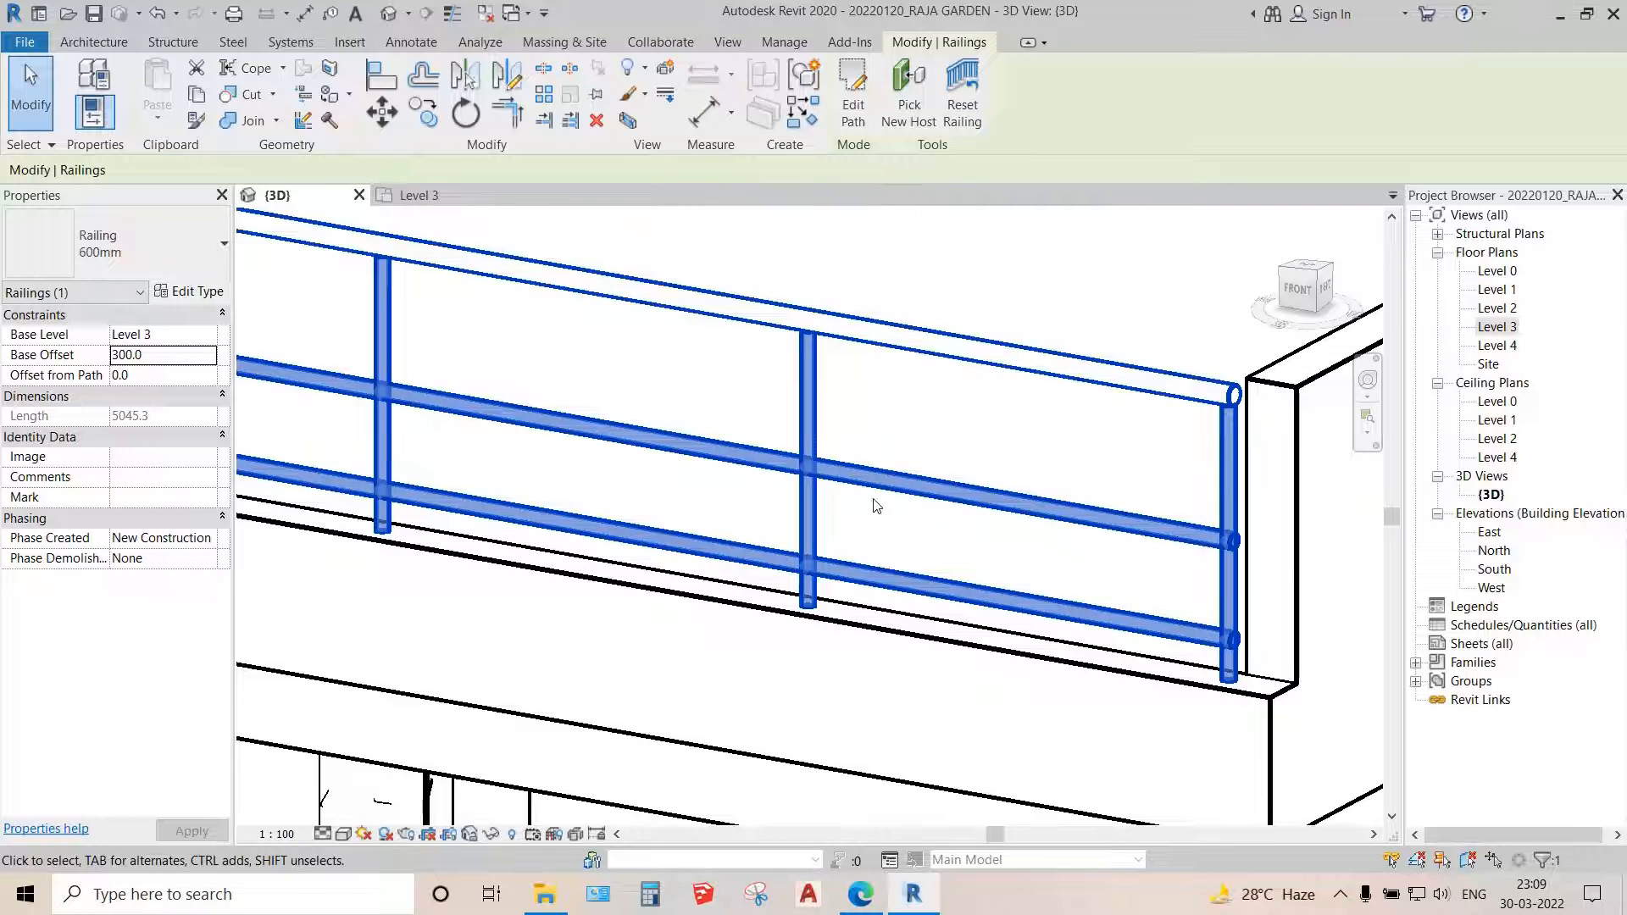
pyautogui.scroll(-4, 1231, 468)
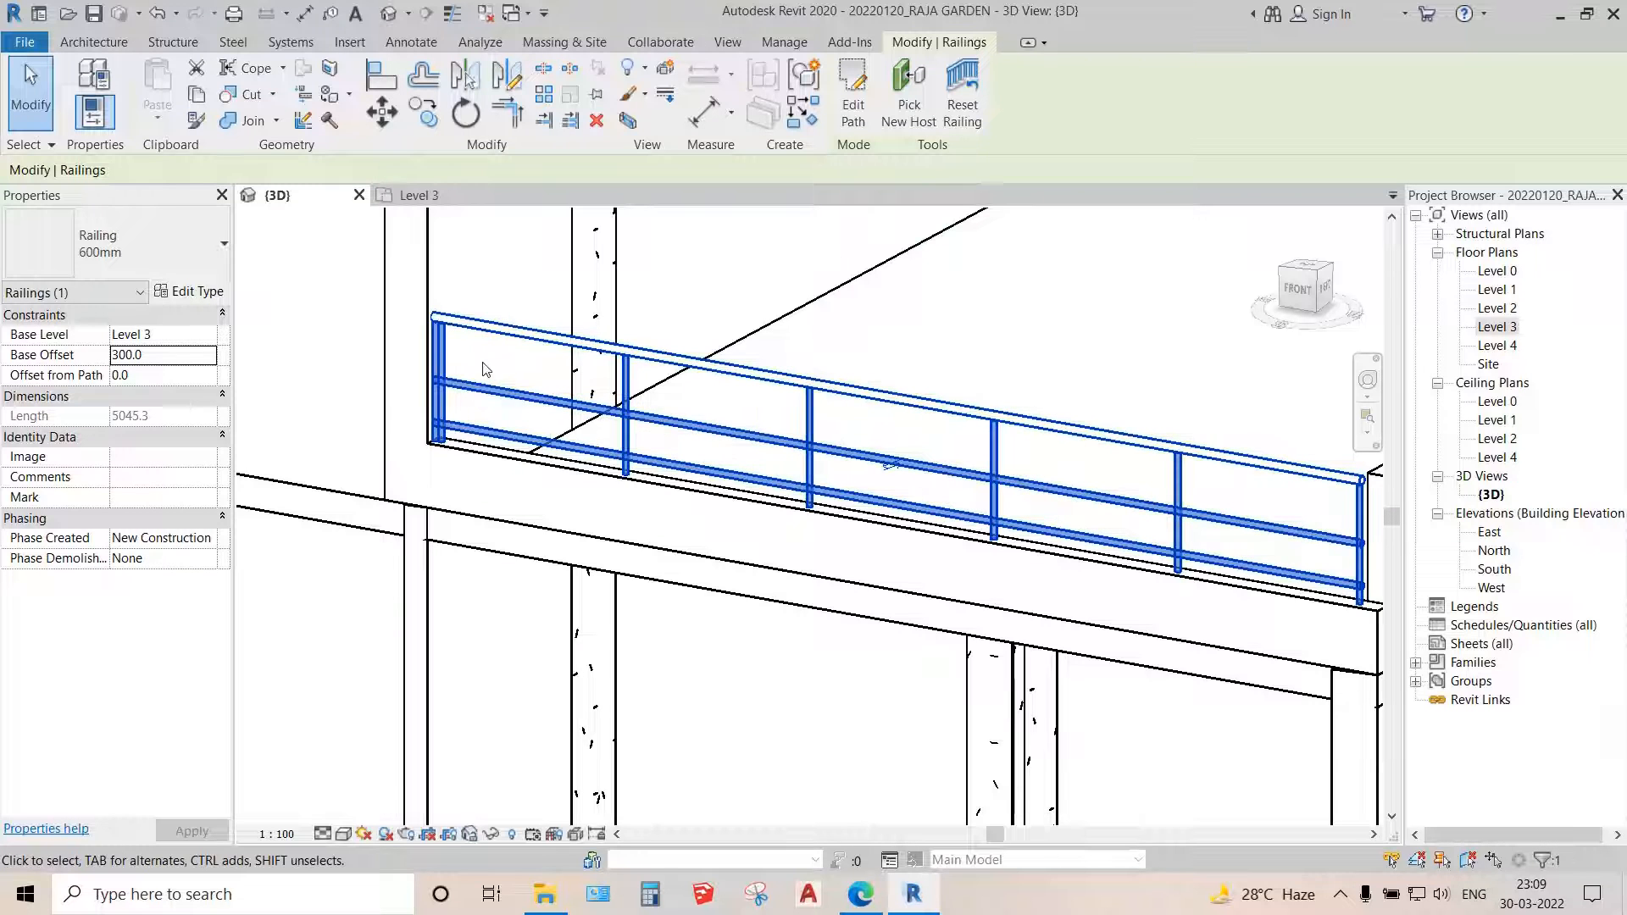
# - Duplicate the selected railing's 600mm type under the name 800mm
pyautogui.click(182, 293)
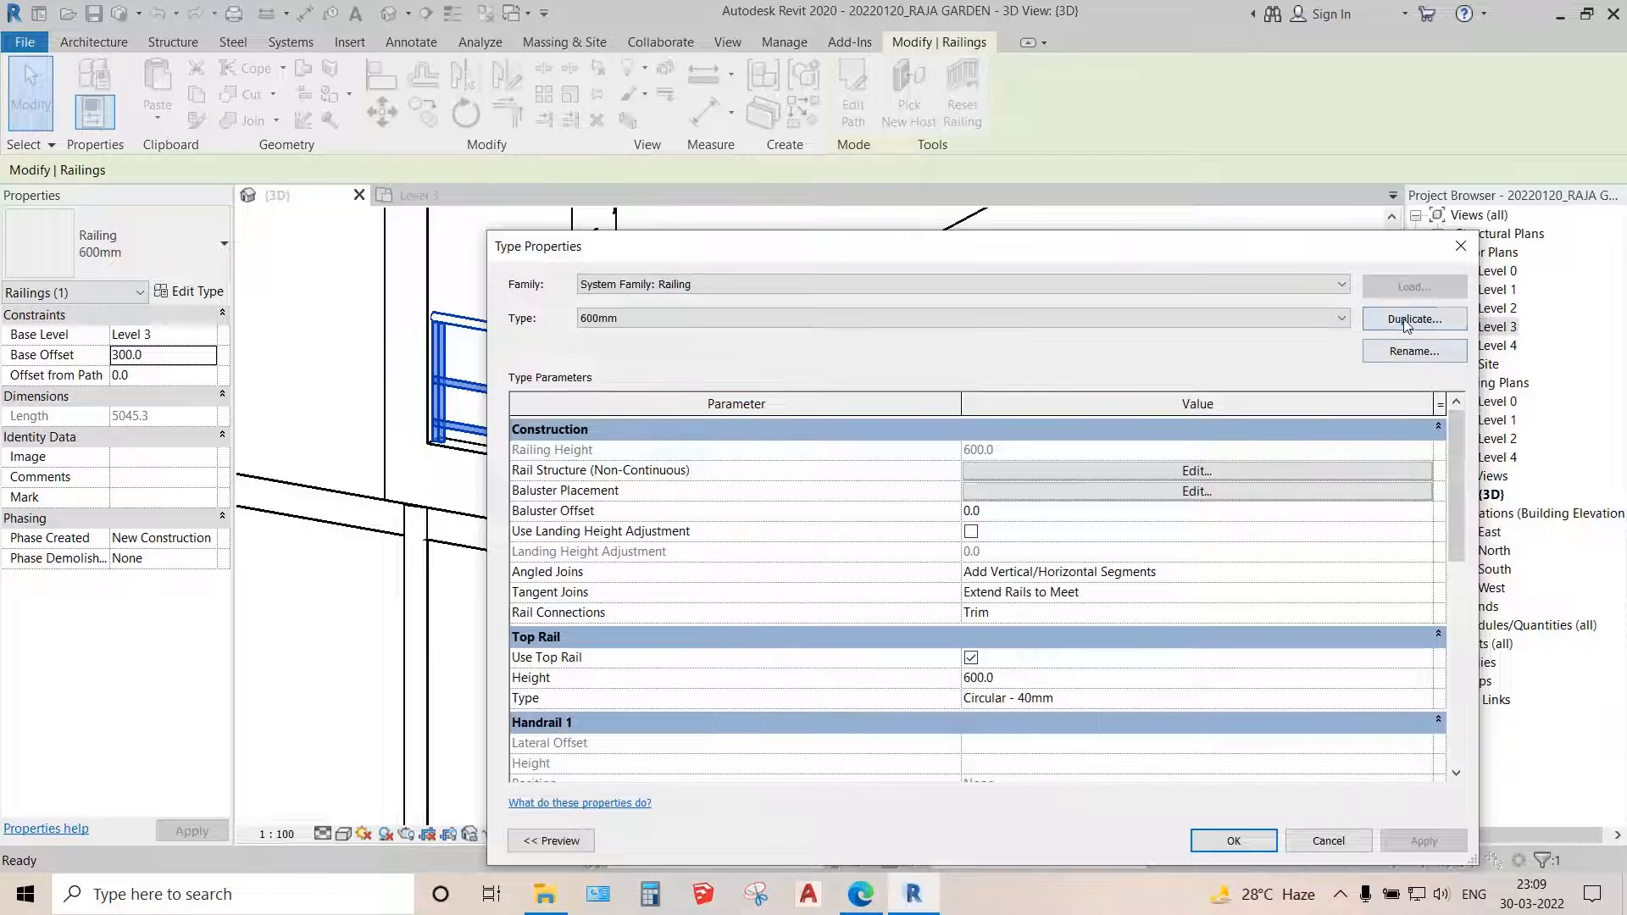
pyautogui.click(1406, 320)
pyautogui.write('800mm')
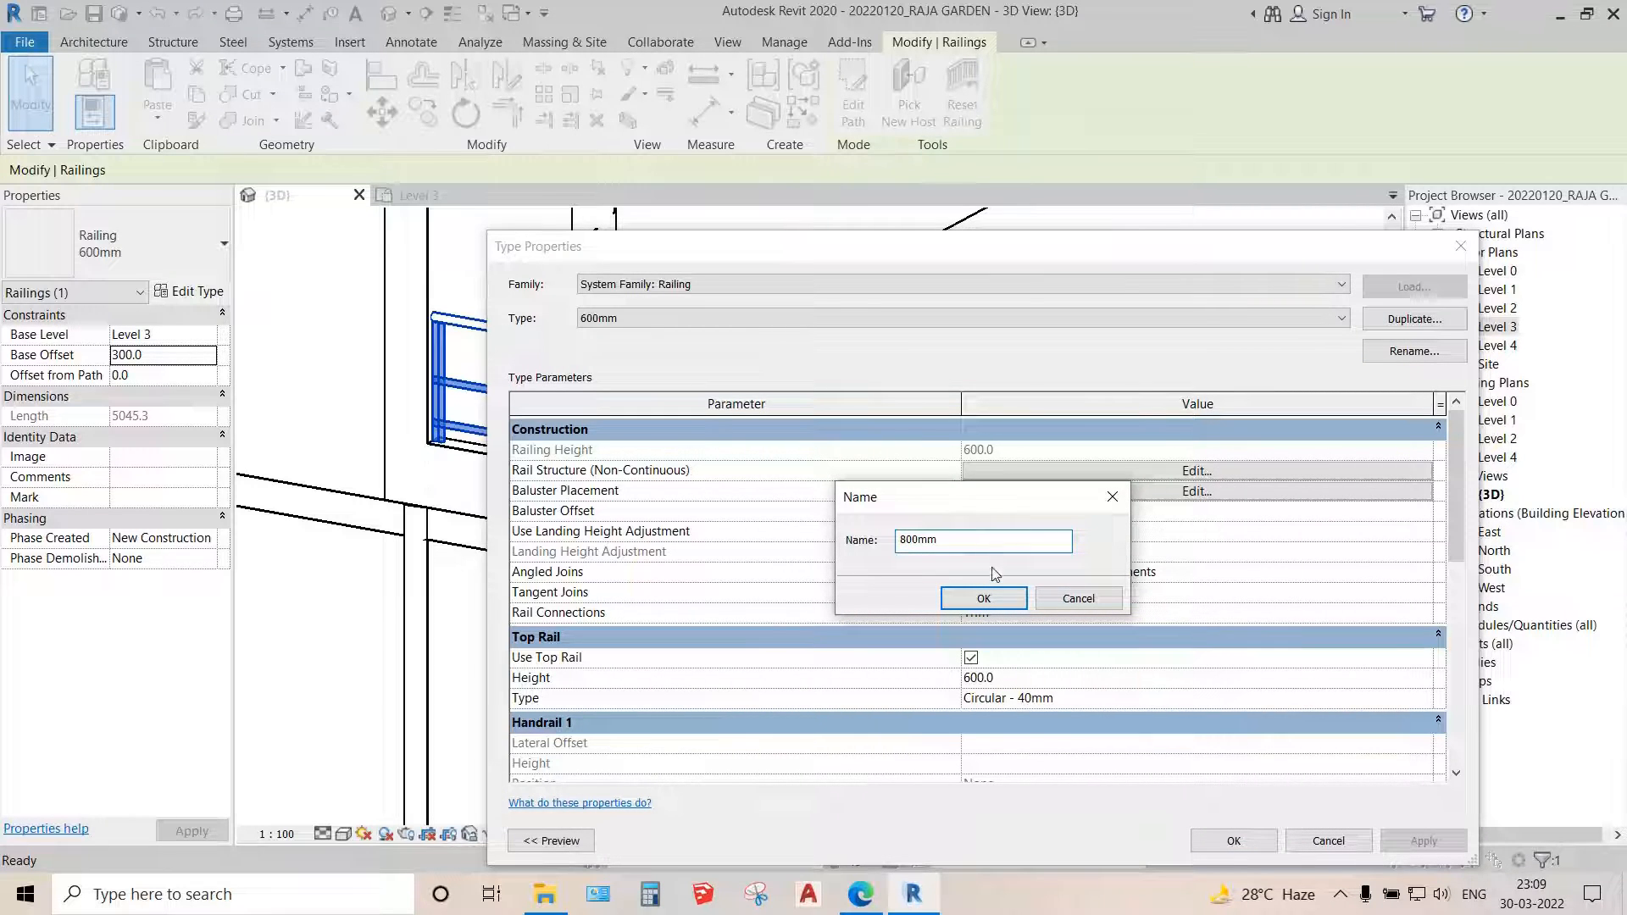
pyautogui.click(974, 598)
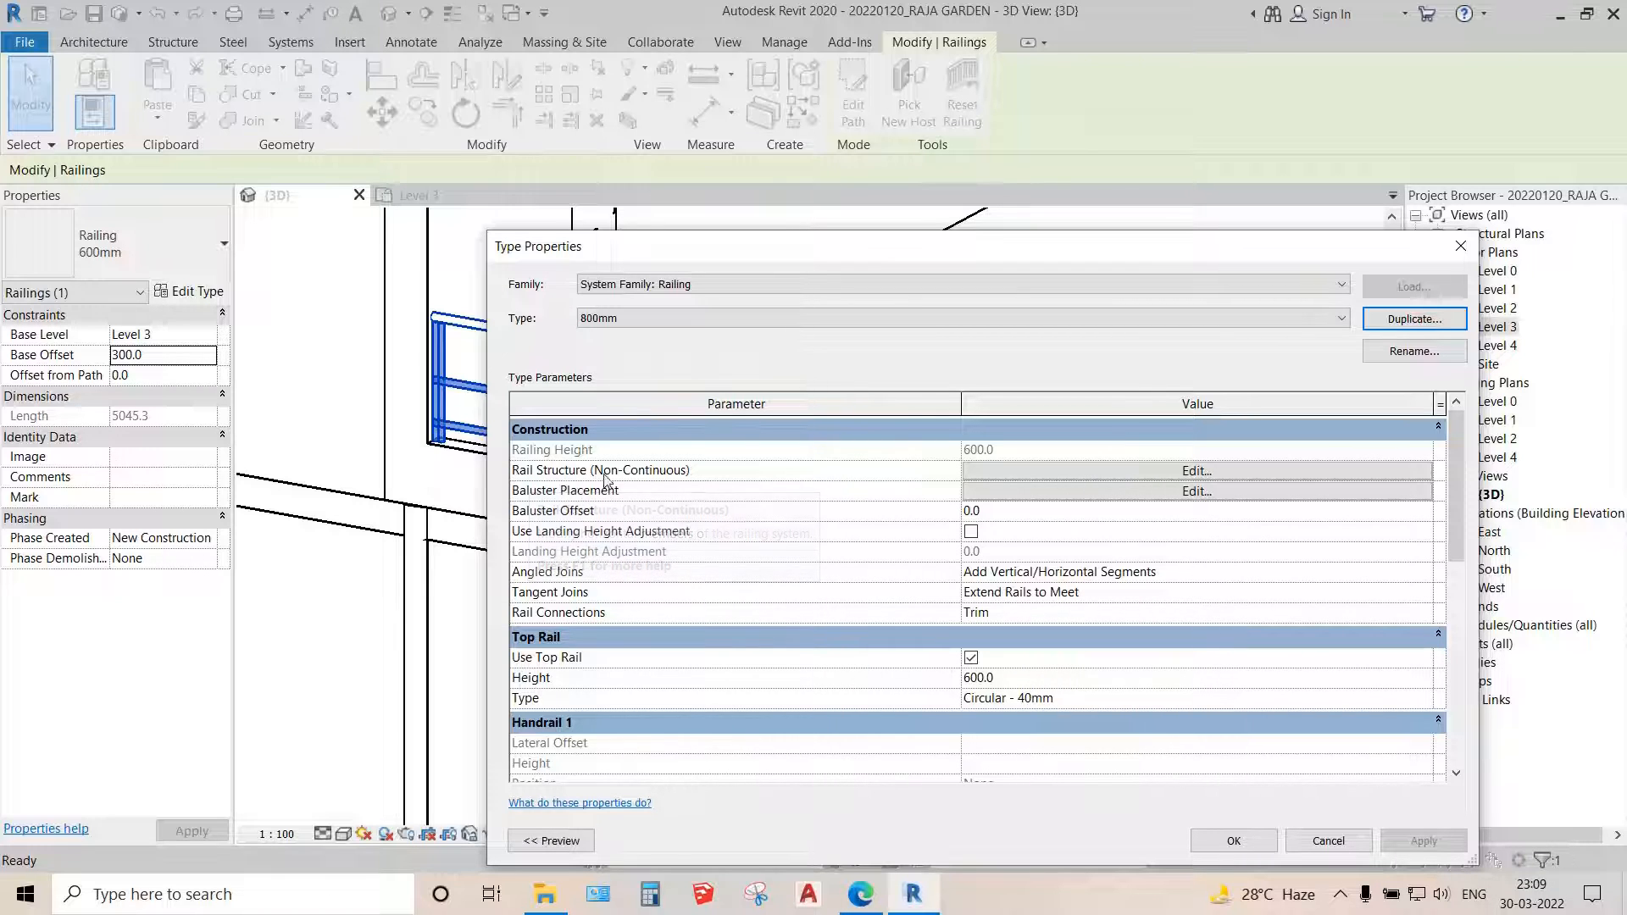
# - In the 800mm type's non-continuous rail structure, set the height of Rail 3 to 500 and Rail 4 to 200
pyautogui.click(1142, 471)
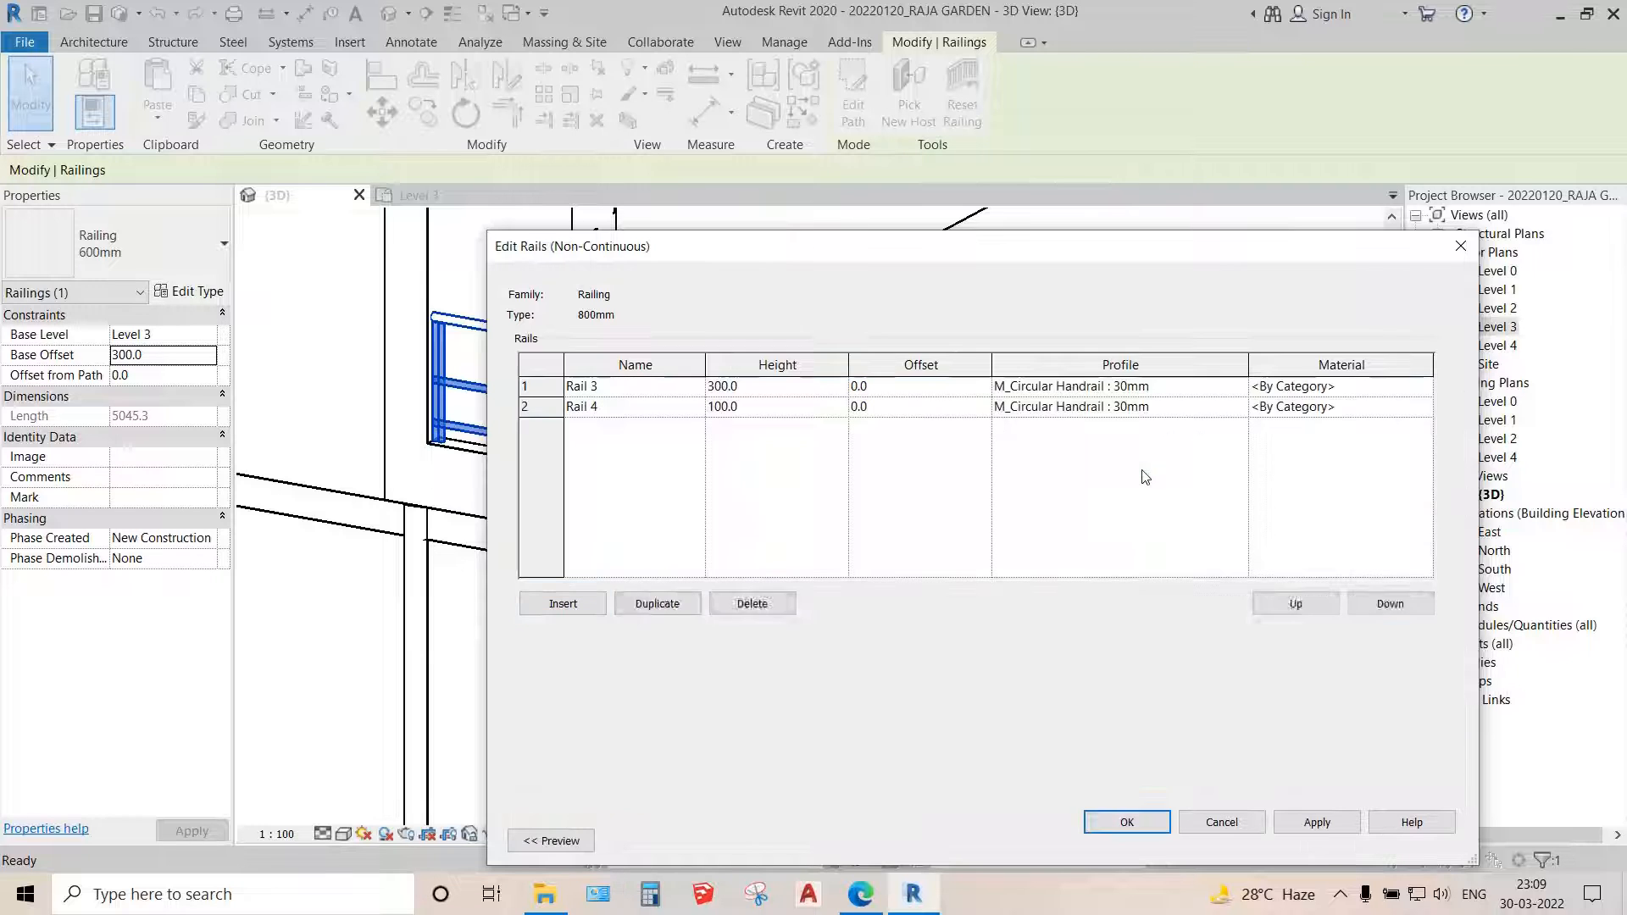
pyautogui.moveTo(753, 244); pyautogui.dragTo(1211, 188)
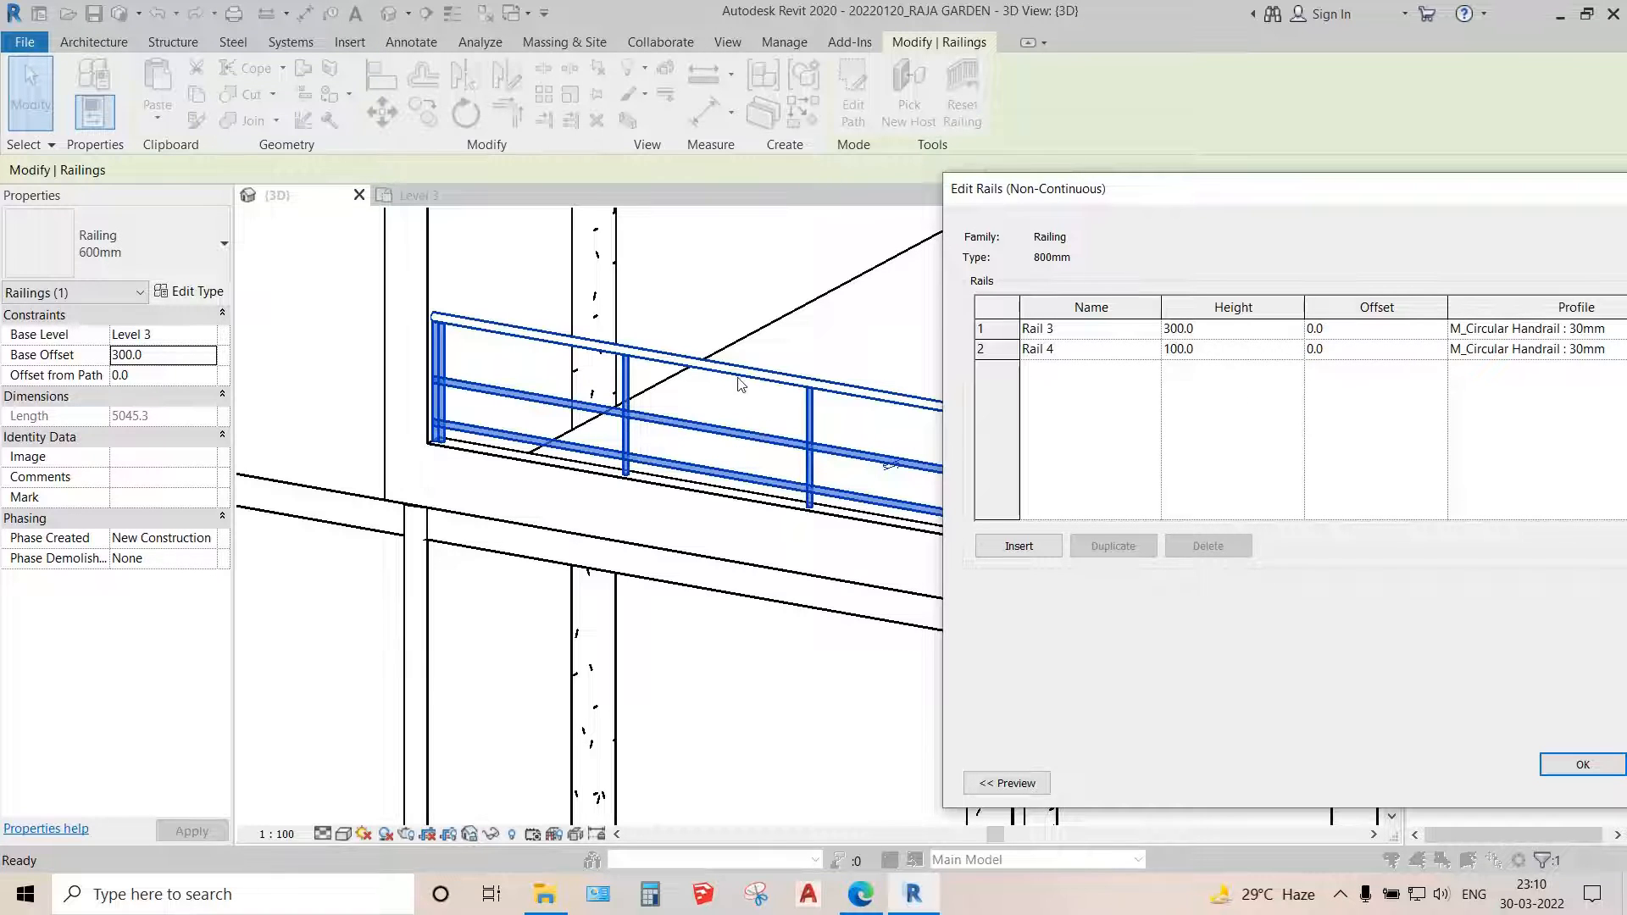
pyautogui.click(1226, 328)
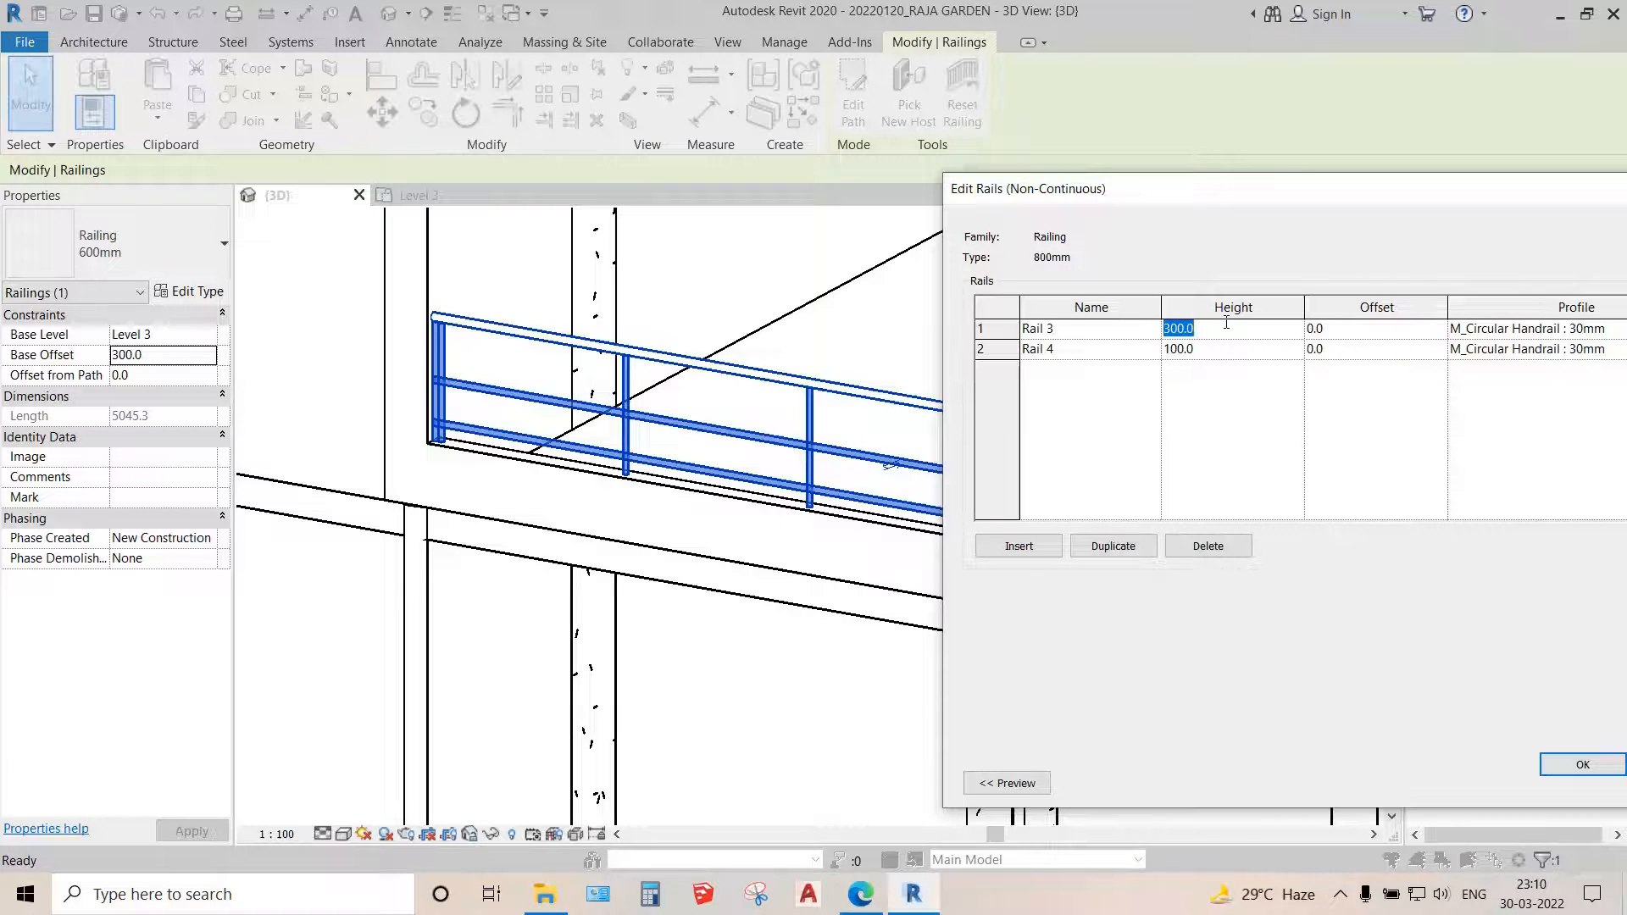
pyautogui.write('500')
pyautogui.moveTo(1279, 181); pyautogui.dragTo(1041, 158)
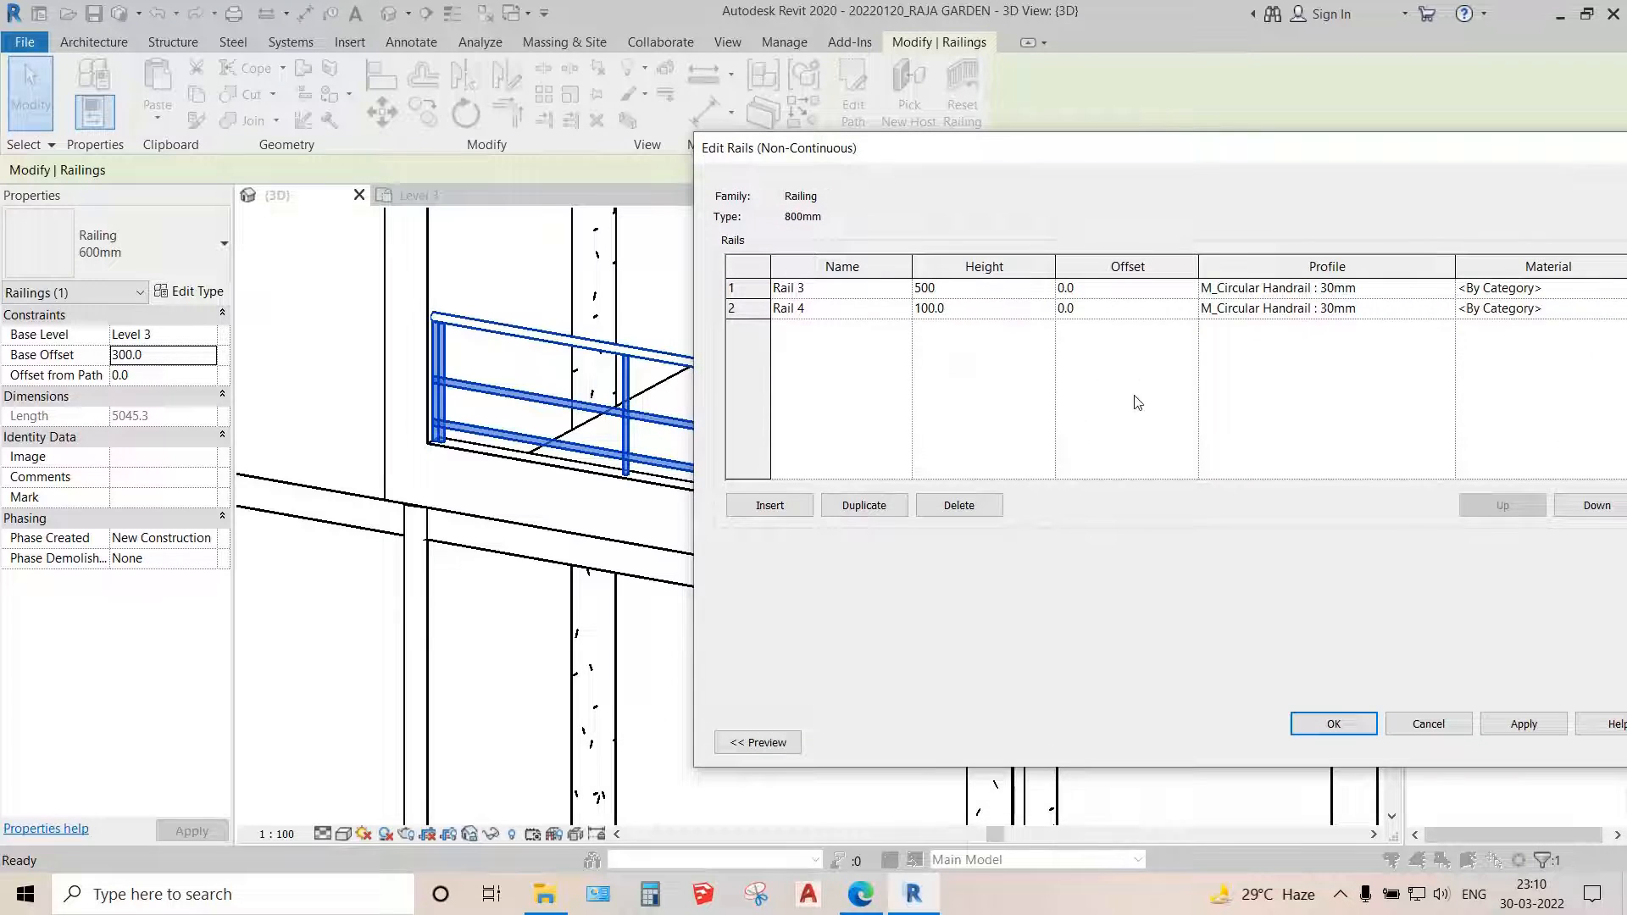
pyautogui.click(985, 315)
pyautogui.click(985, 317)
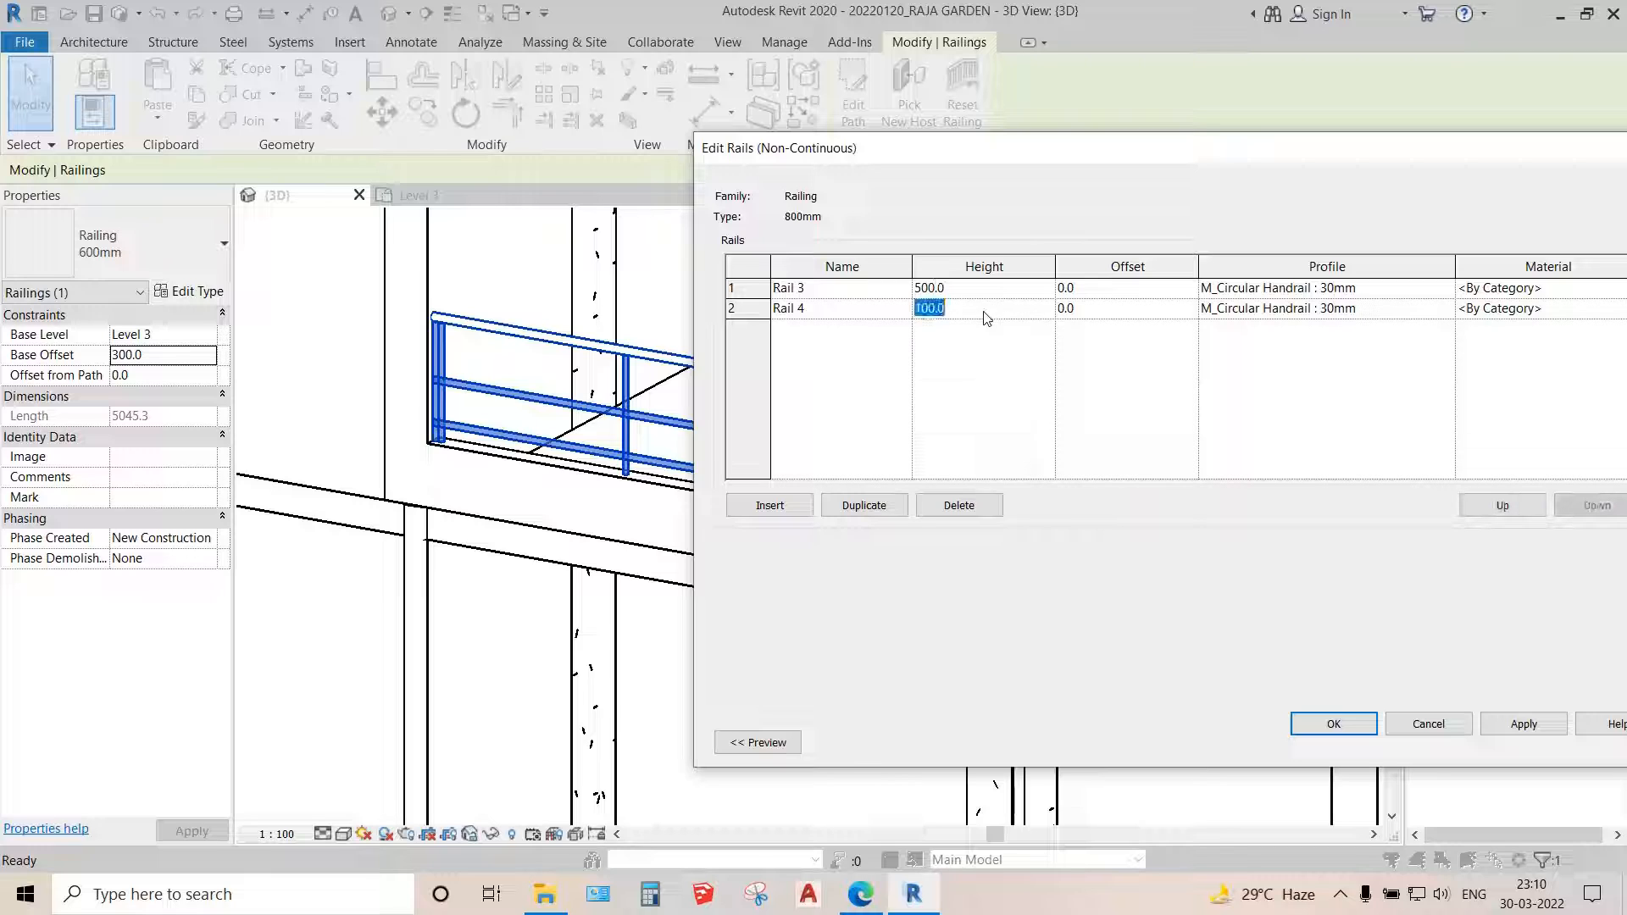
pyautogui.write('200')
# - Insert a new rail between Rail 3 and Rail 4 at height 350 and name it rail2
pyautogui.click(770, 505)
pyautogui.click(950, 310)
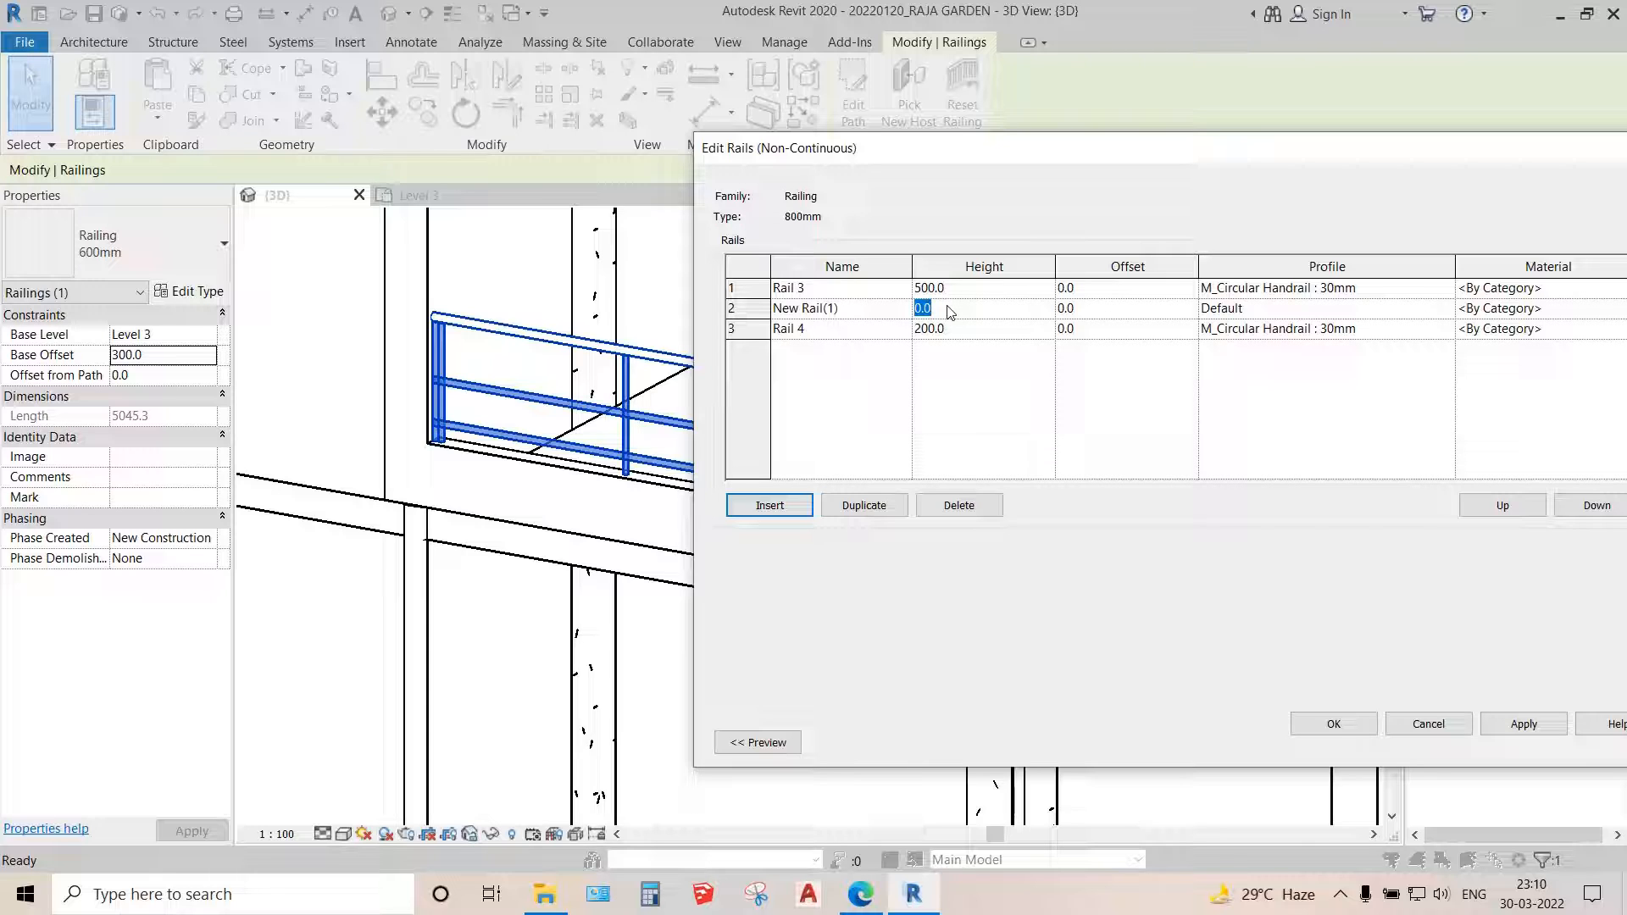
pyautogui.write('350')
pyautogui.click(862, 313)
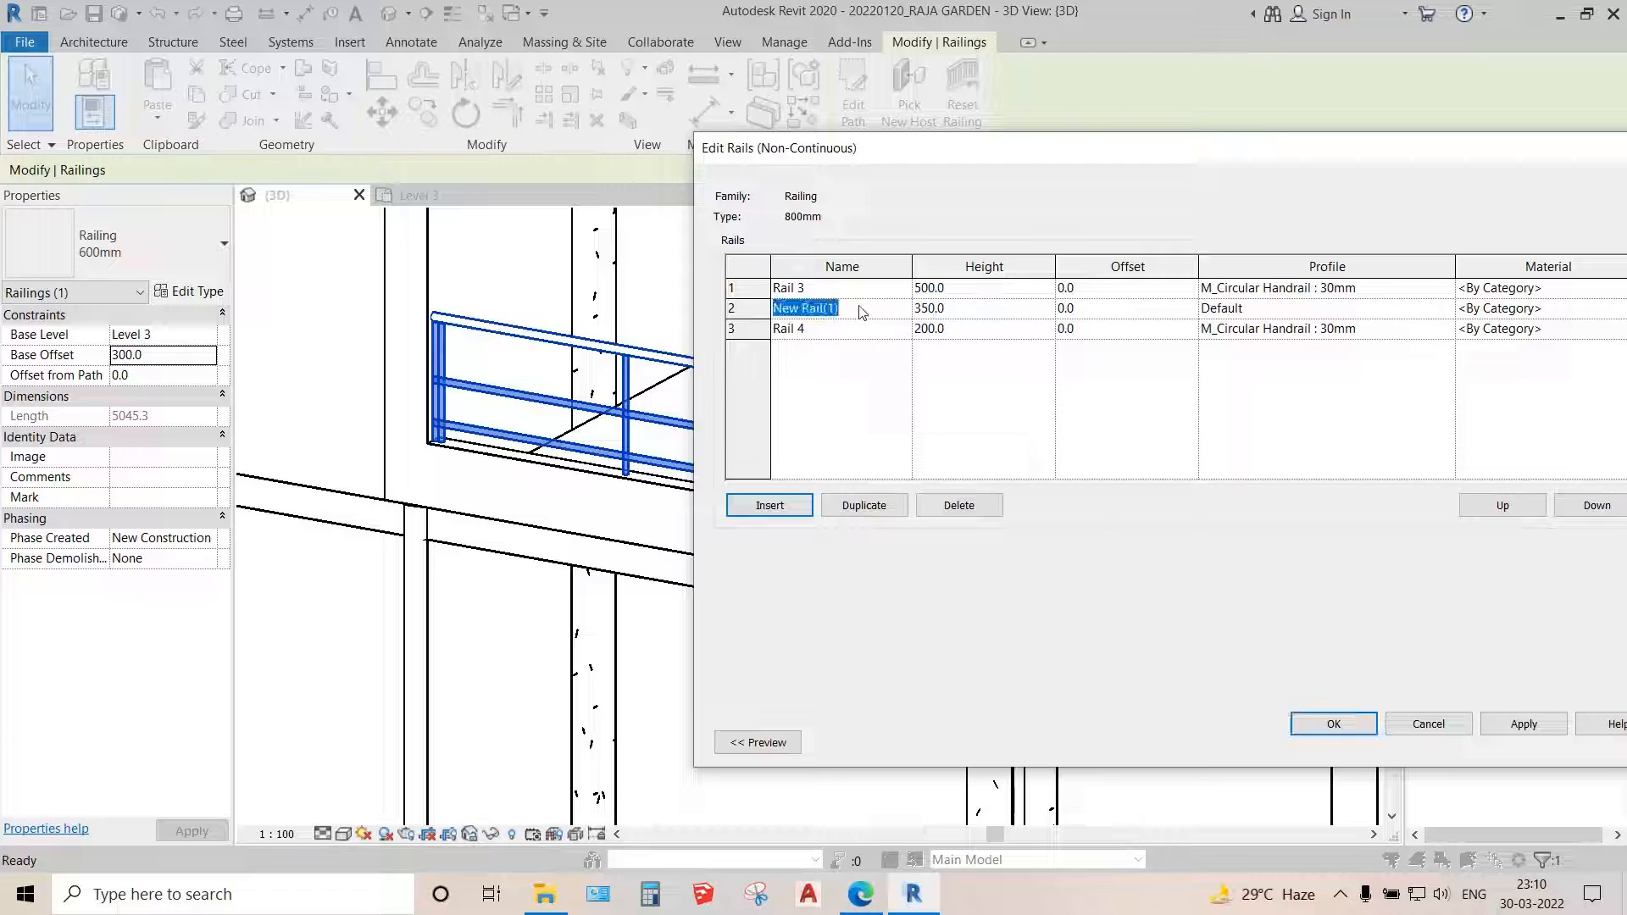
pyautogui.write('rail2')
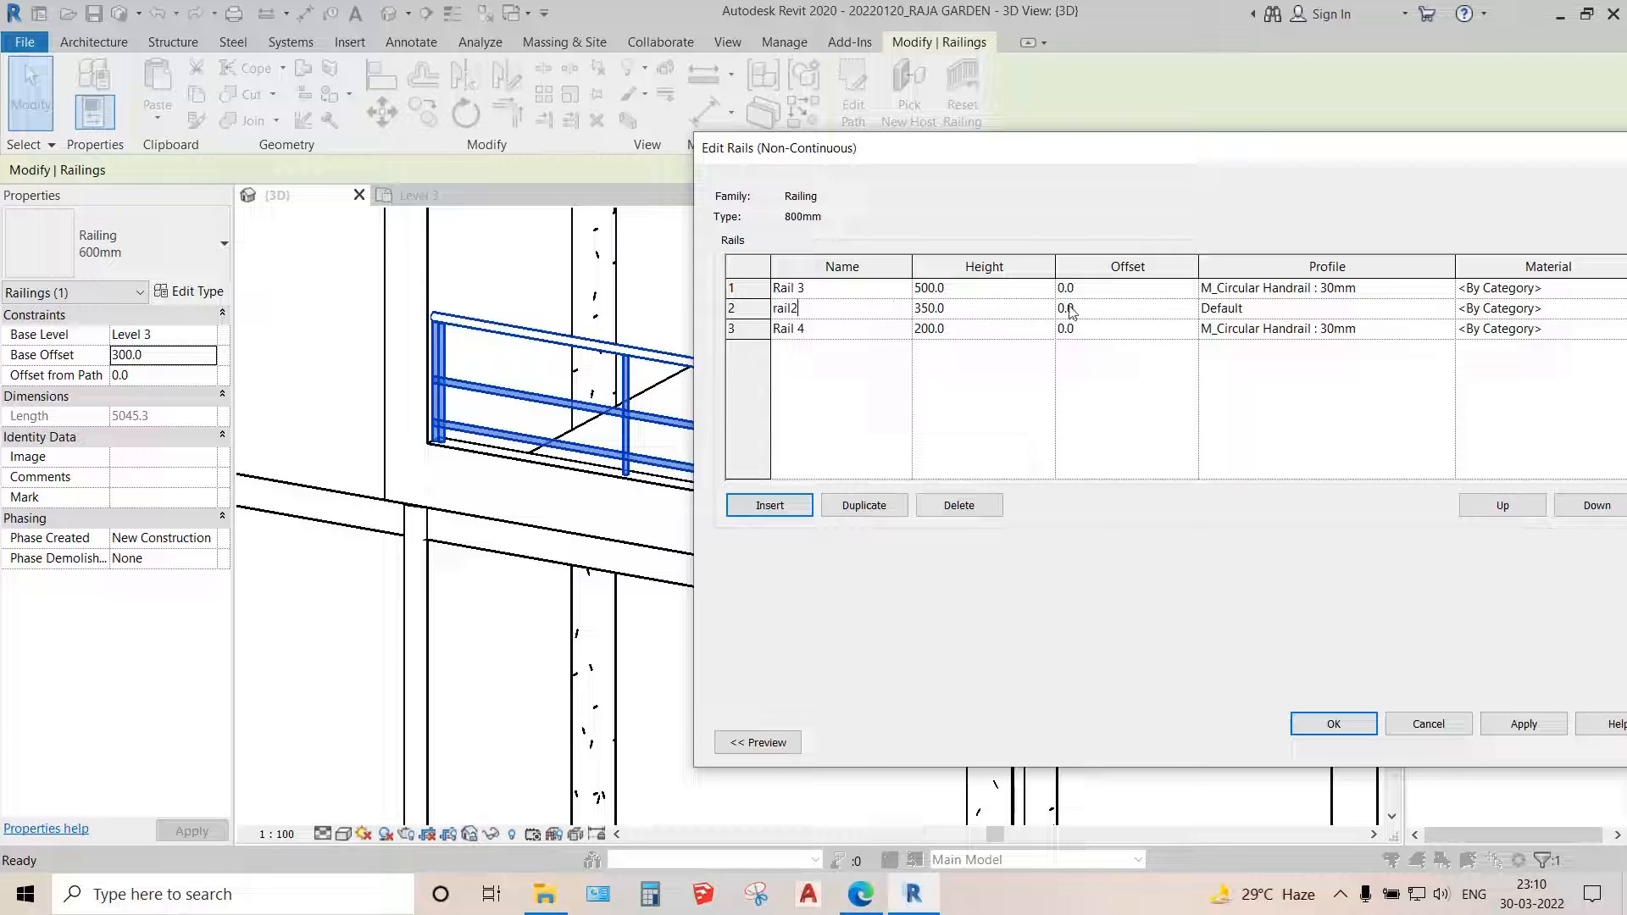
# - Assign the M_Circular Handrail : 30mm profile to rail2 and apply the rail structure changes
pyautogui.click(1268, 313)
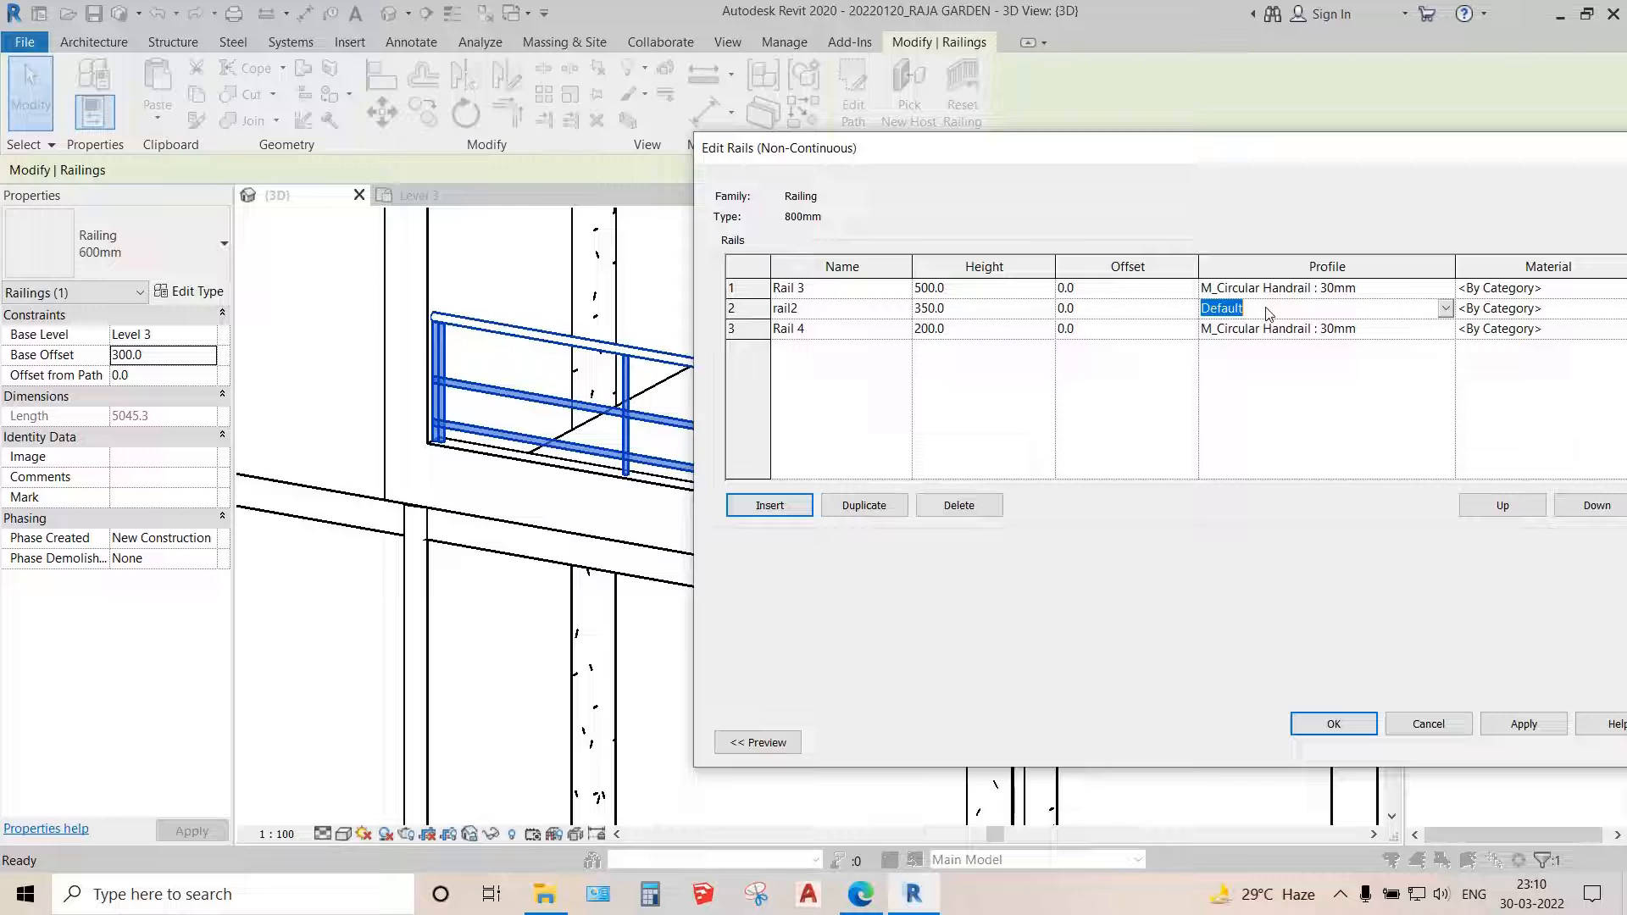
pyautogui.click(1443, 309)
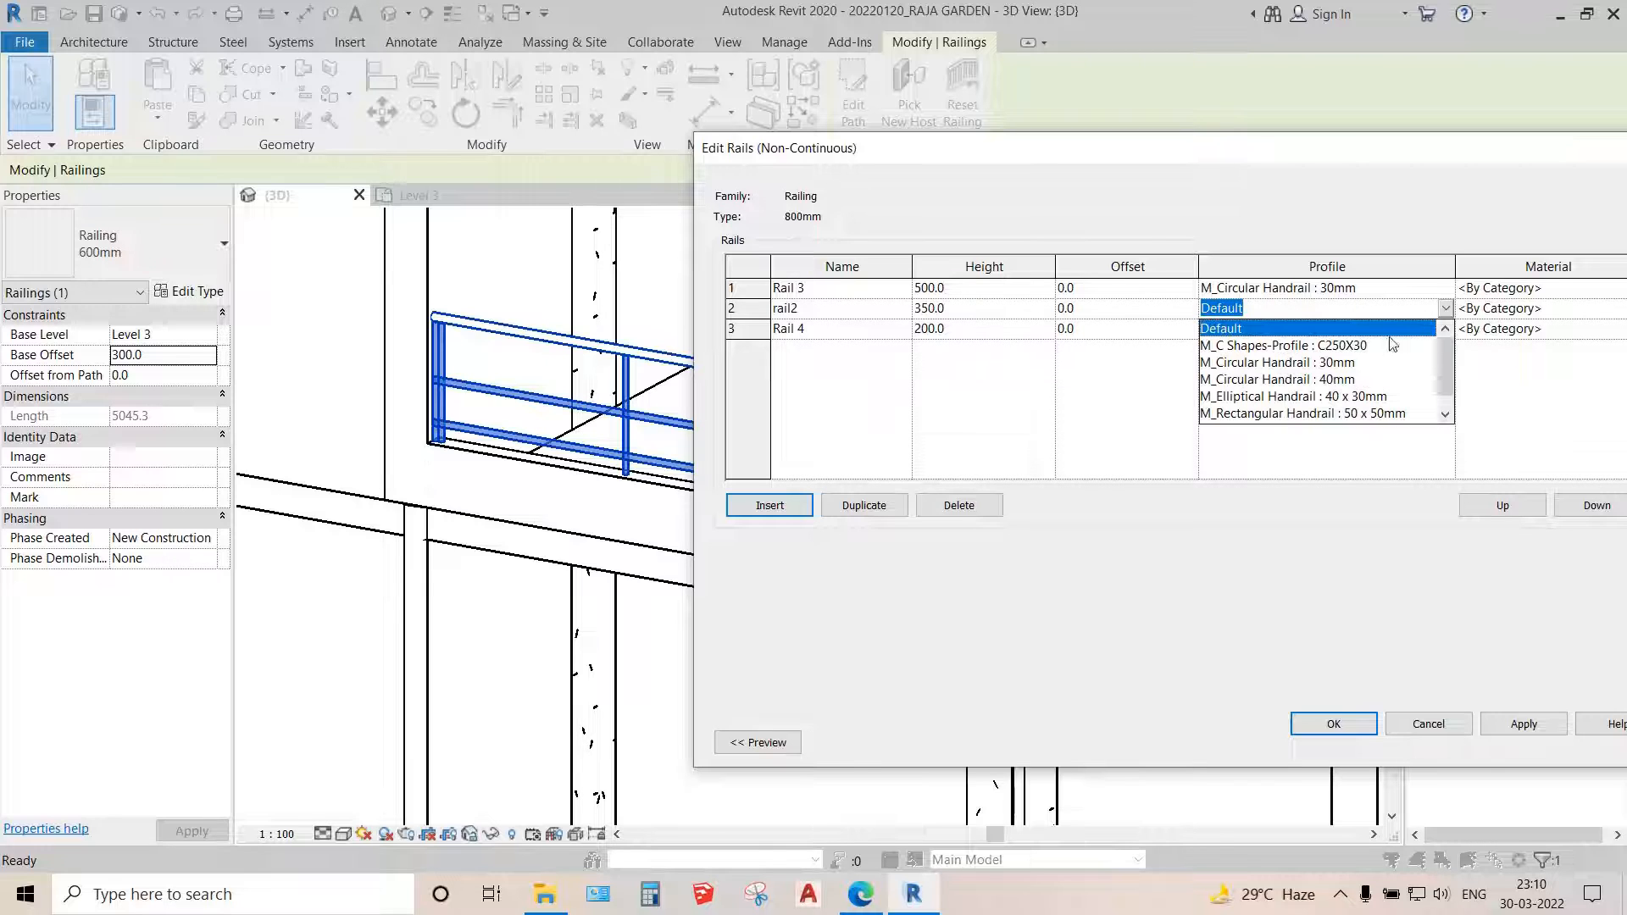
pyautogui.click(1285, 415)
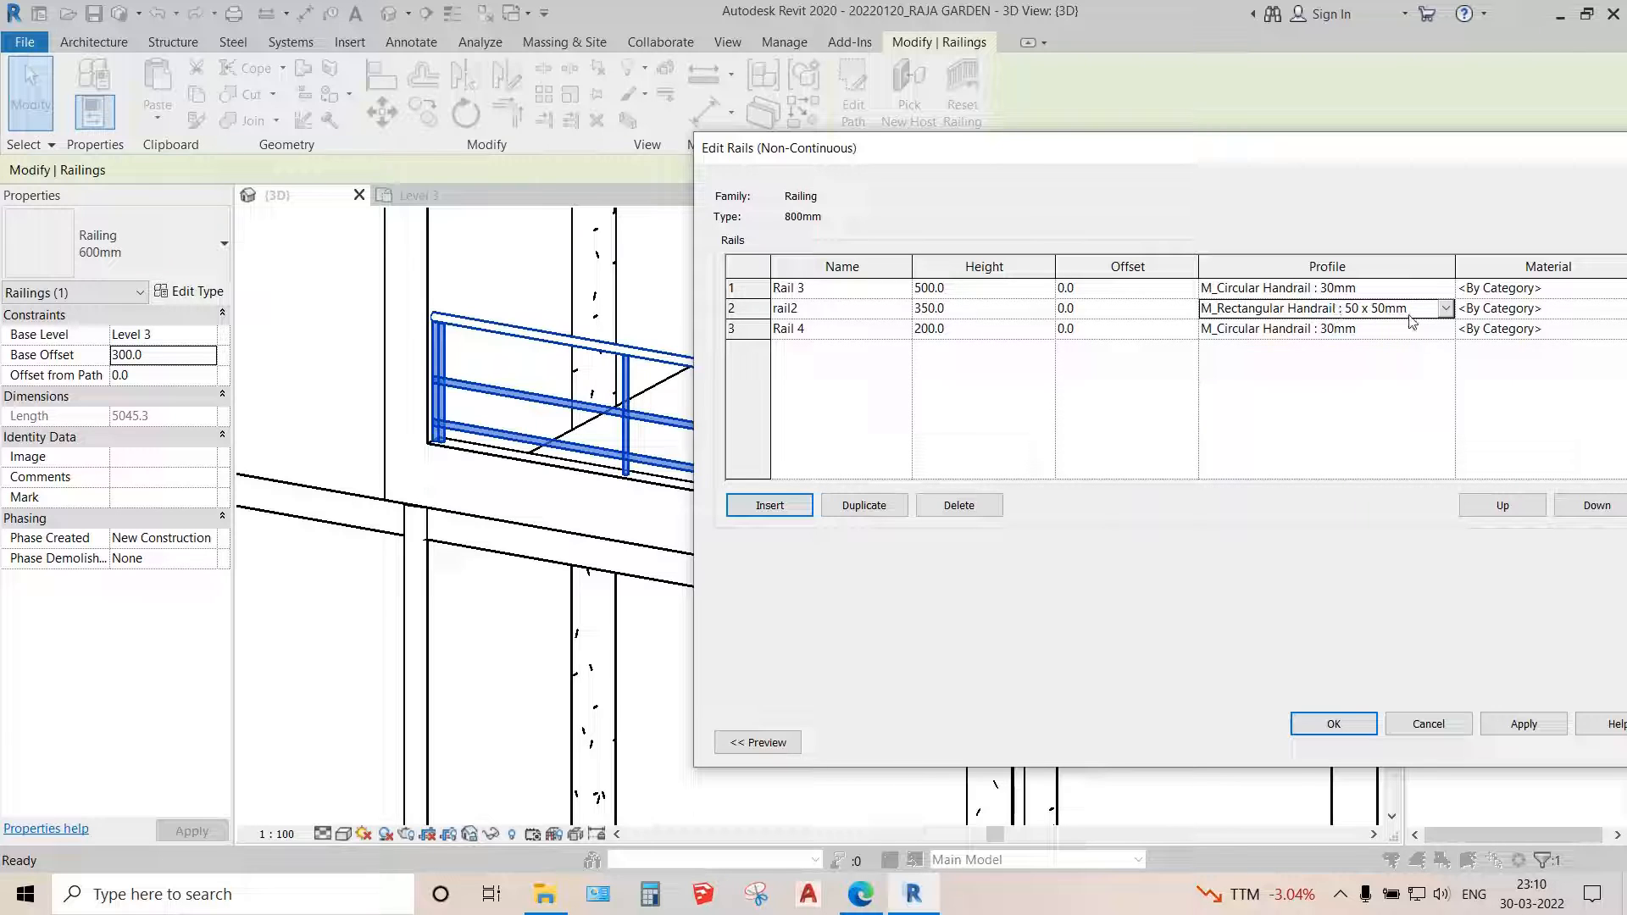
pyautogui.click(1444, 310)
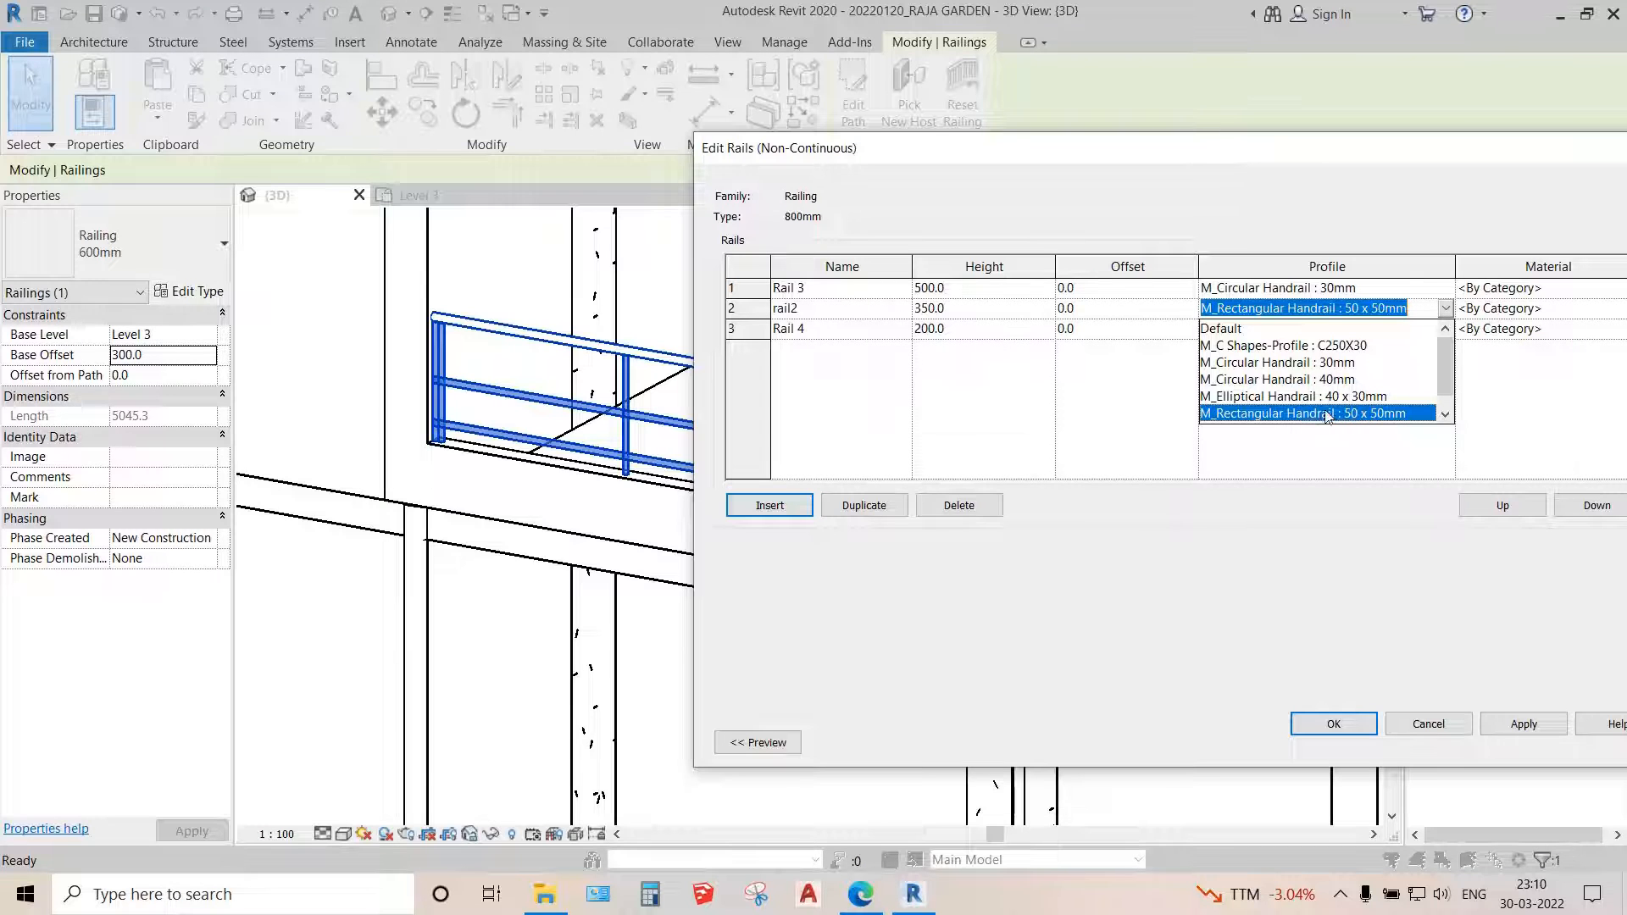
pyautogui.click(1300, 362)
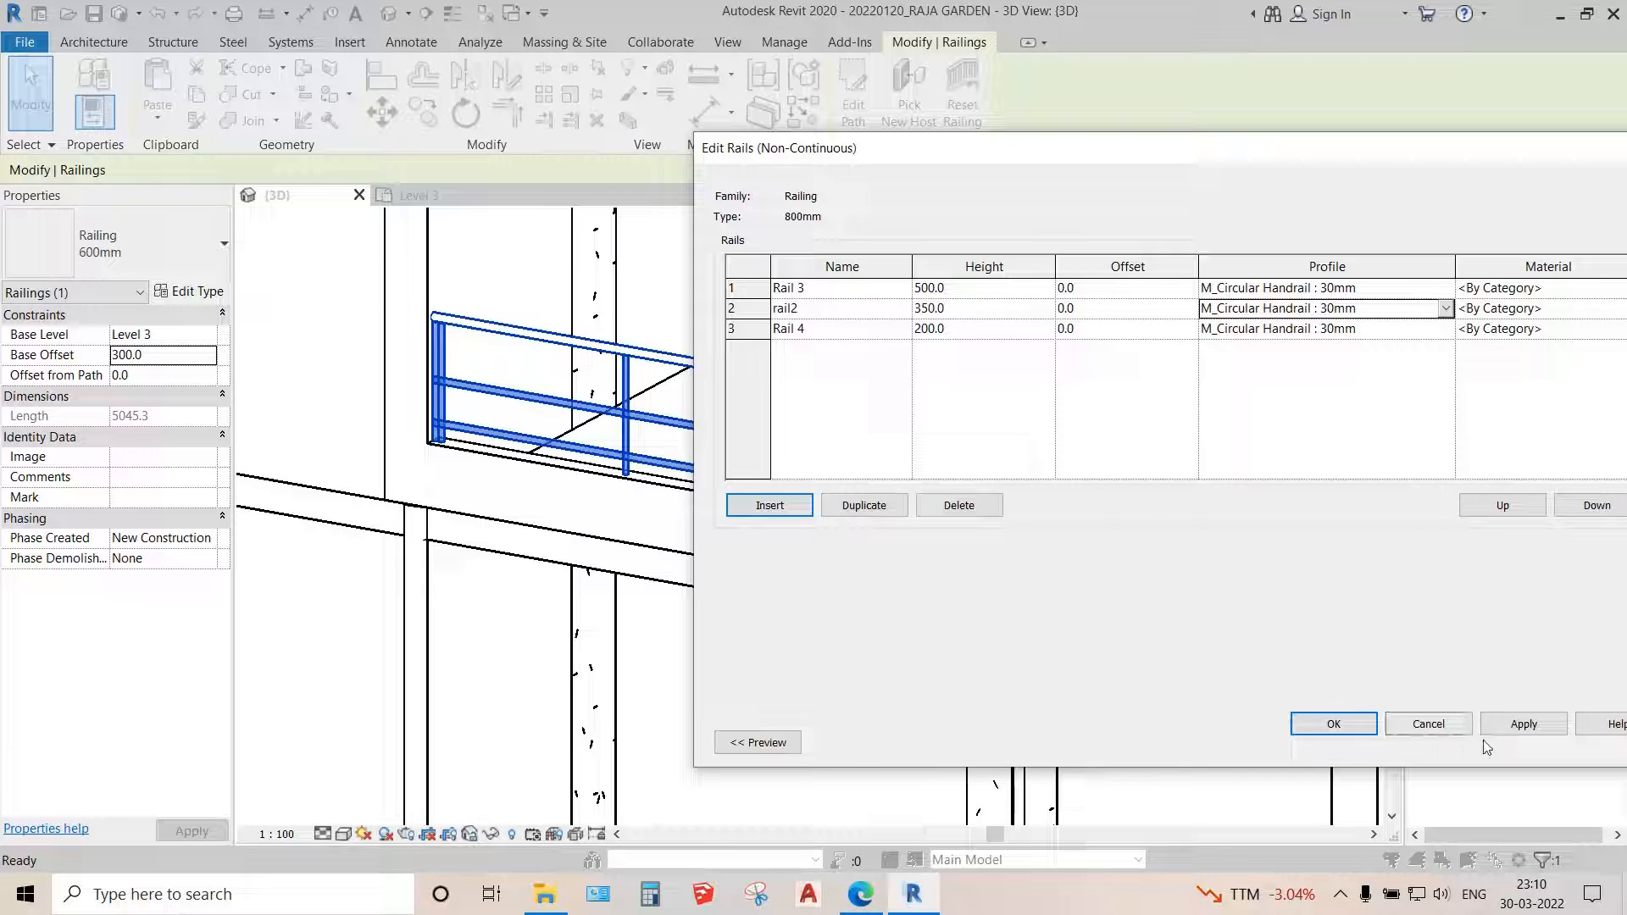
pyautogui.click(1515, 726)
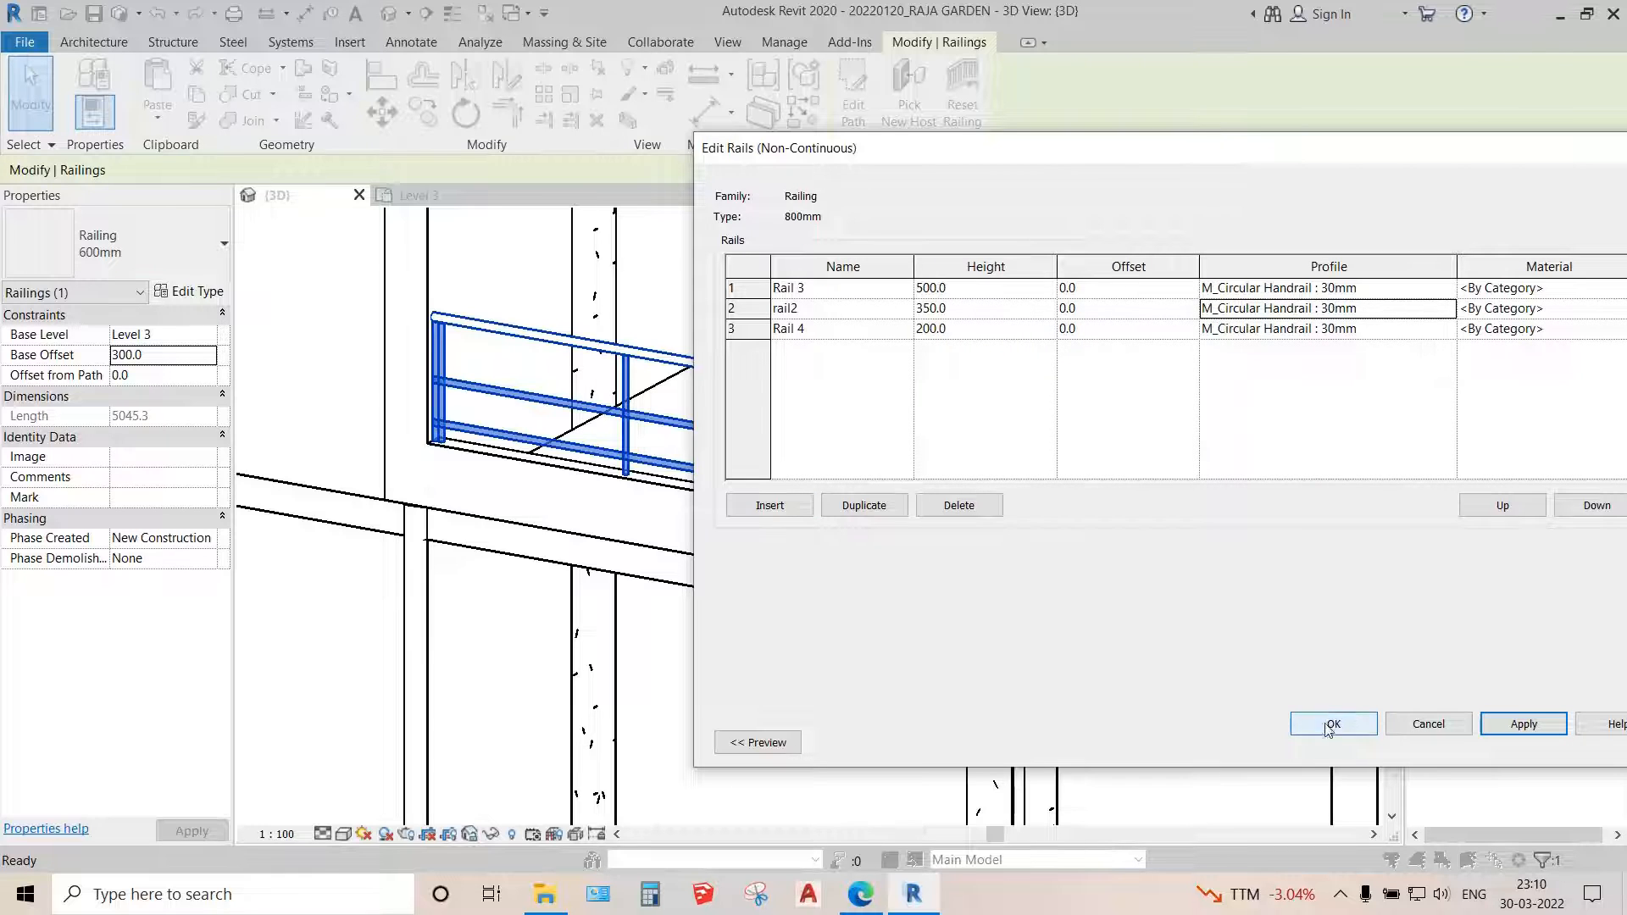
pyautogui.click(1328, 727)
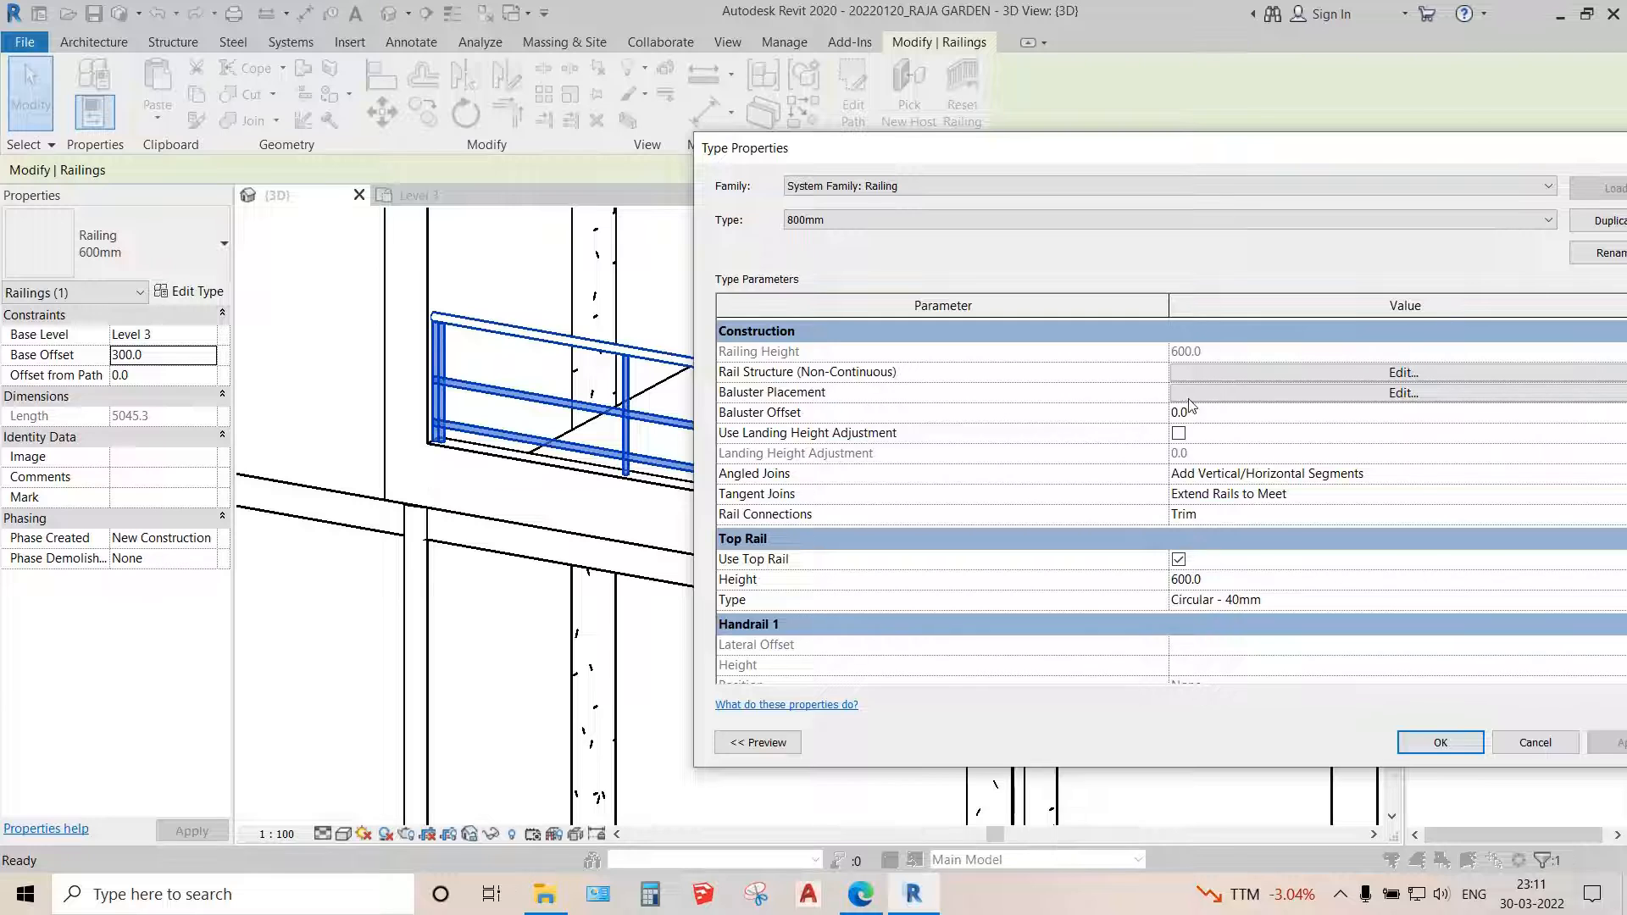
# - In the 800mm railing type's baluster placement, set the Start Post's baluster family to None
pyautogui.click(1215, 399)
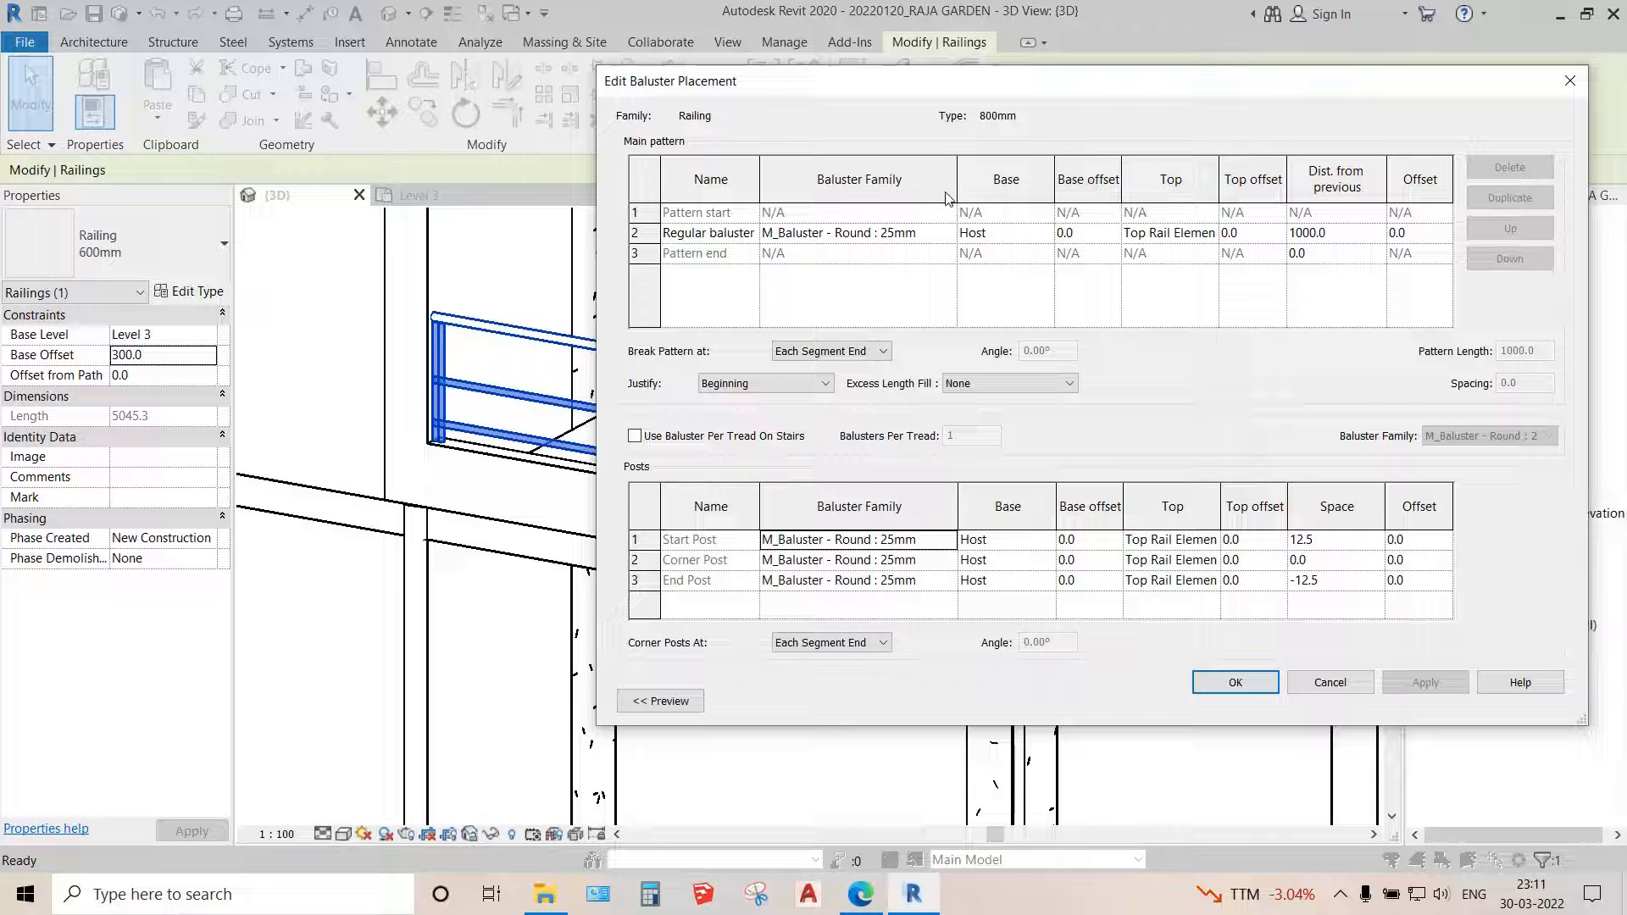
pyautogui.moveTo(1131, 85); pyautogui.dragTo(1105, 638)
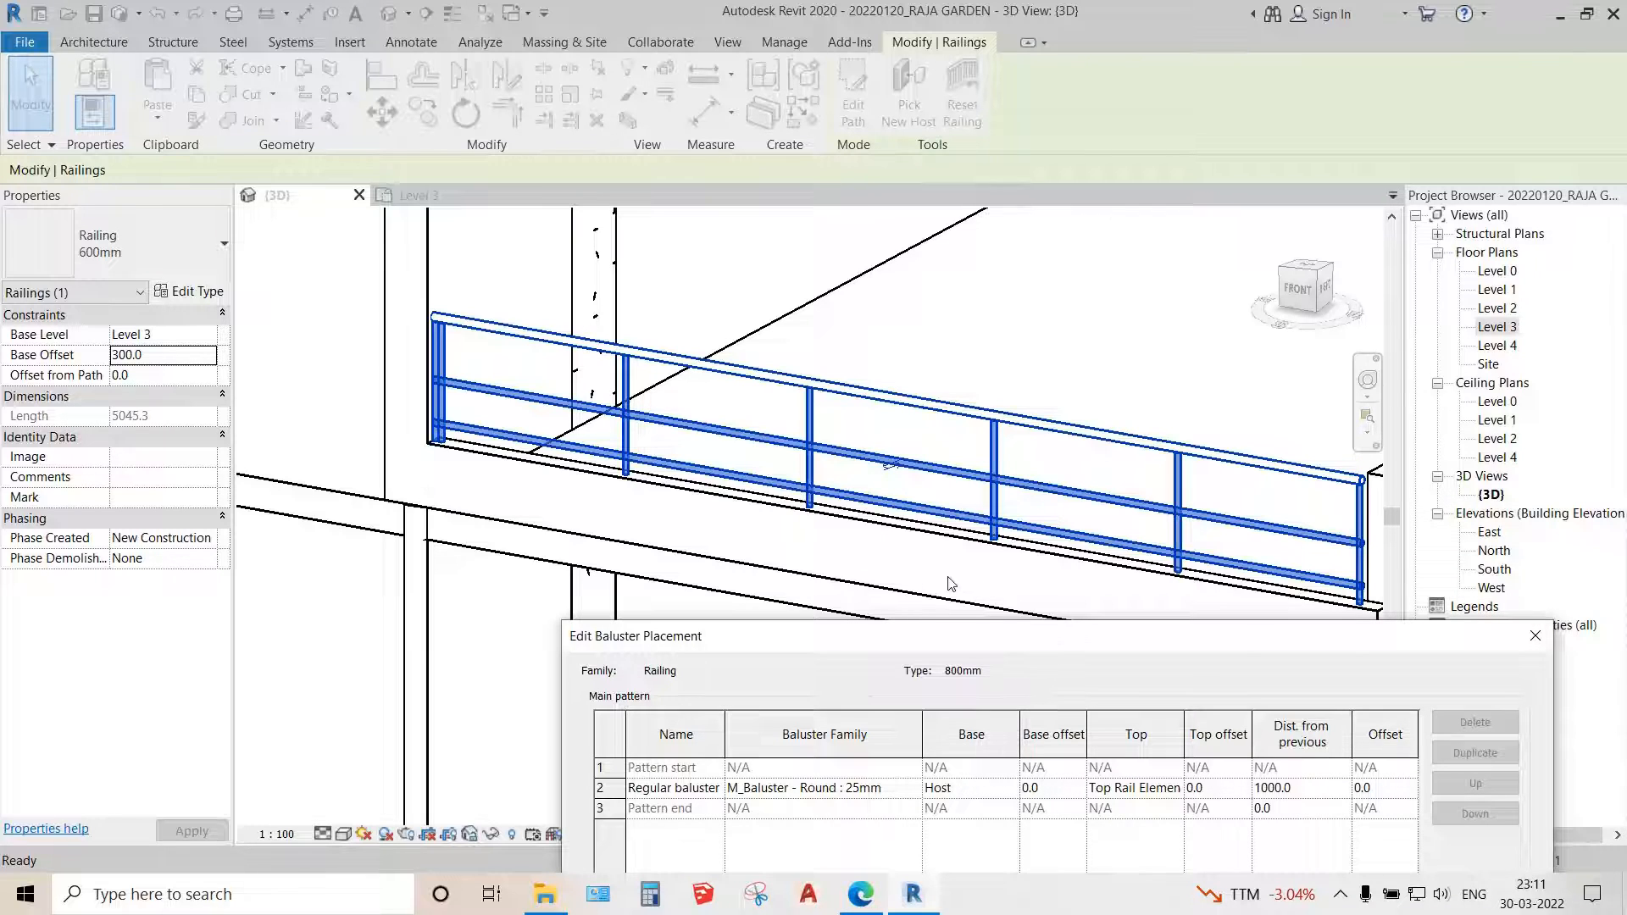
pyautogui.moveTo(1006, 649); pyautogui.dragTo(1128, 32)
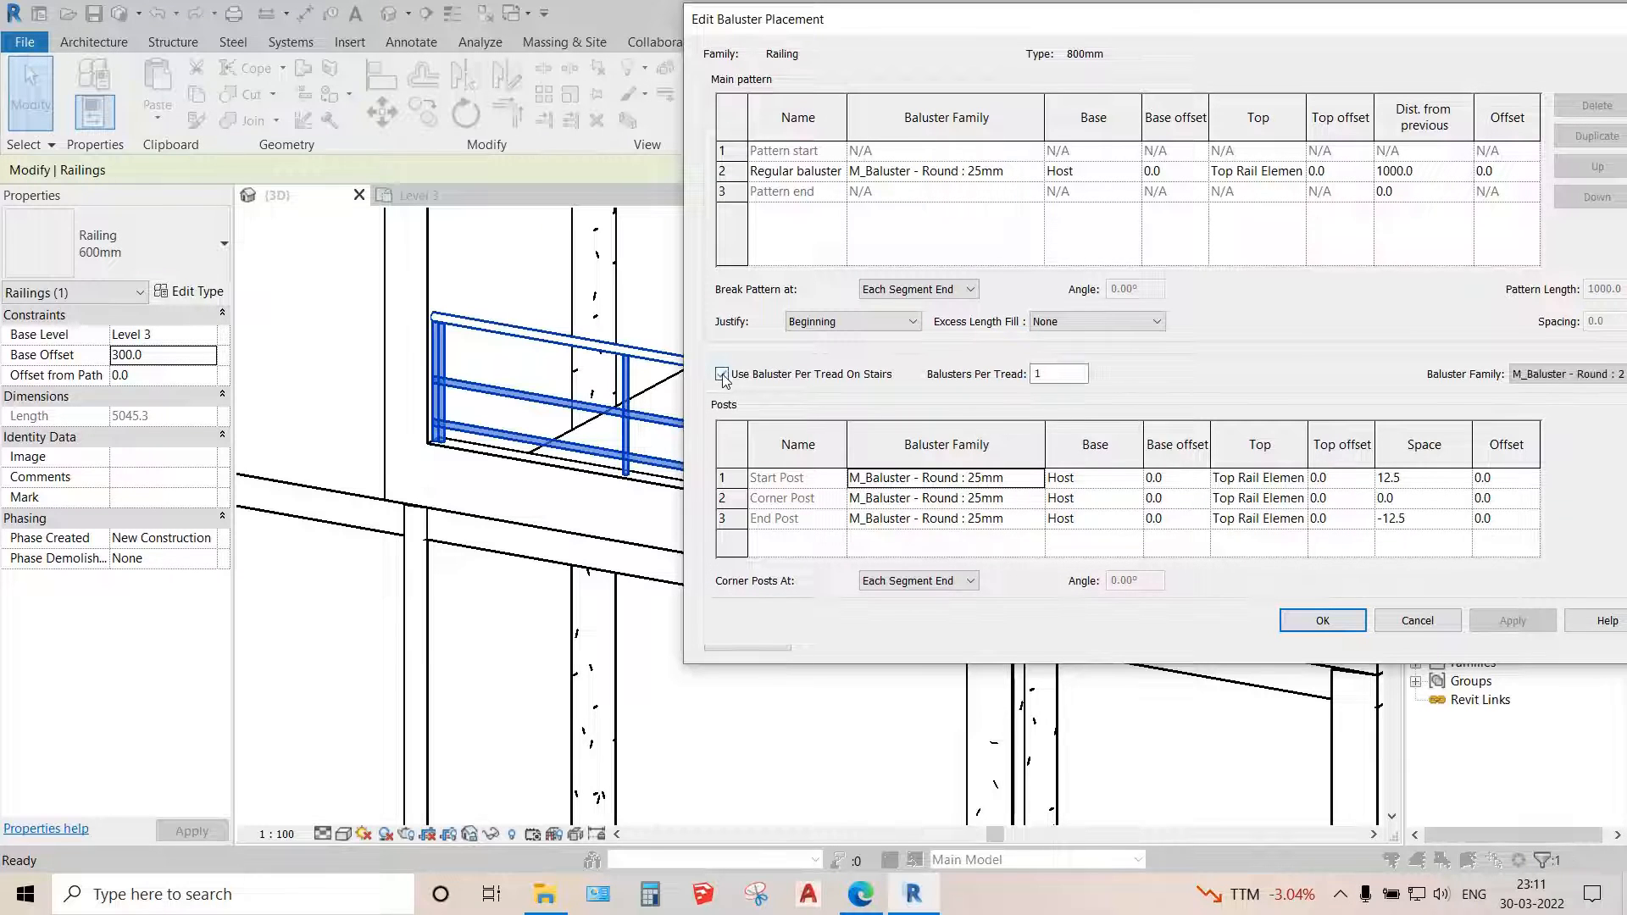
pyautogui.click(1028, 500)
pyautogui.click(1034, 470)
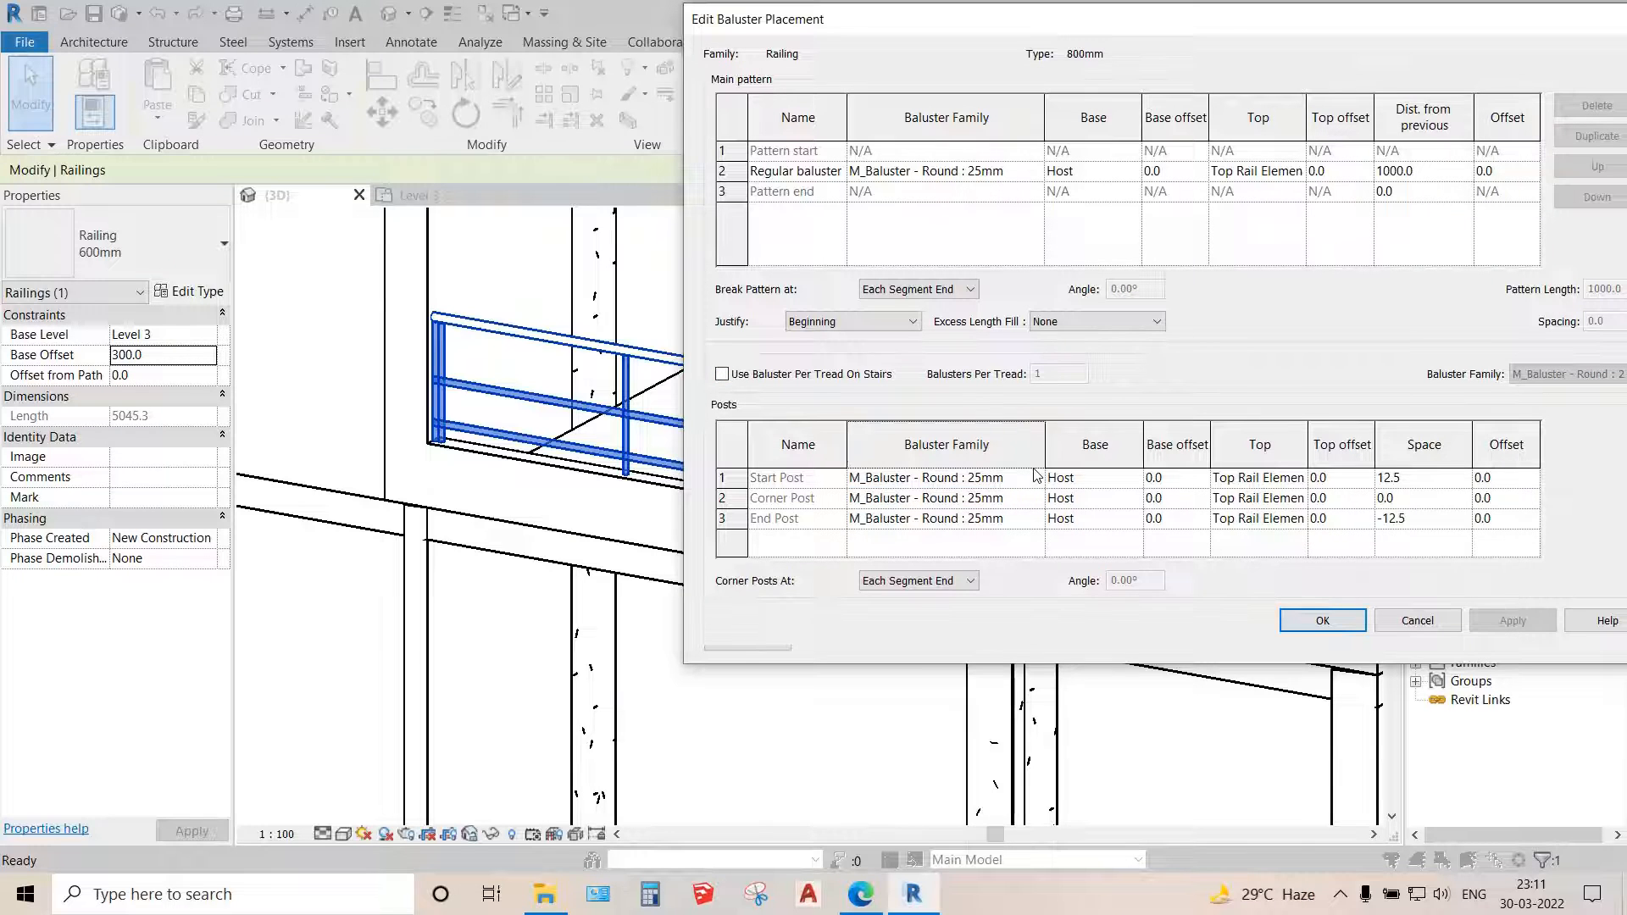
pyautogui.click(1035, 476)
pyautogui.click(1035, 477)
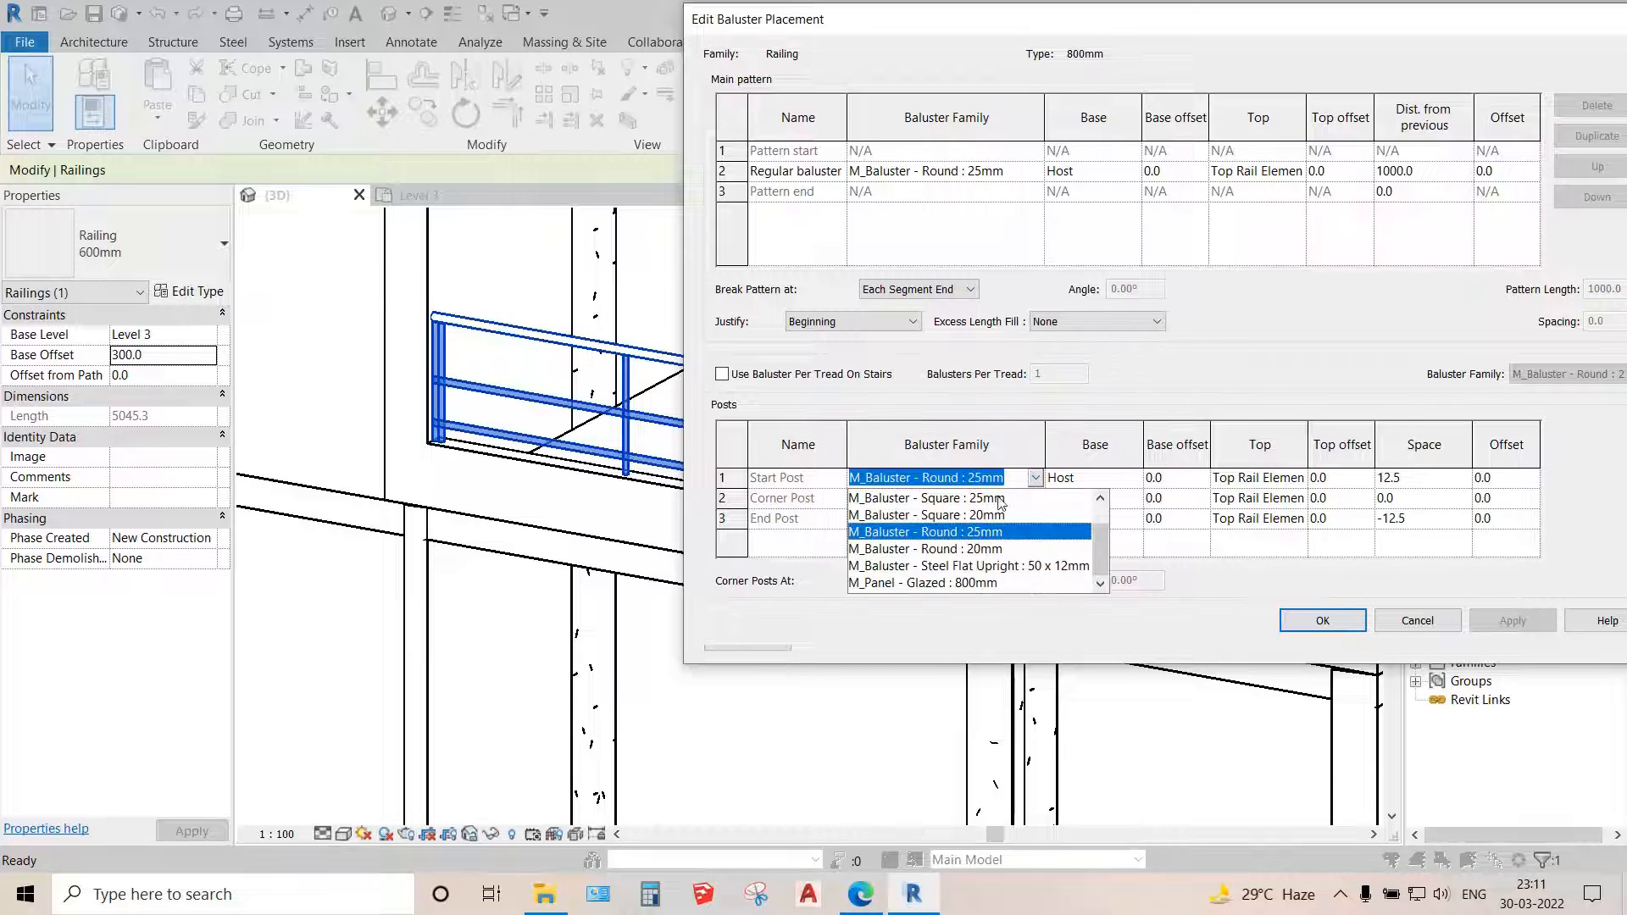
pyautogui.click(870, 501)
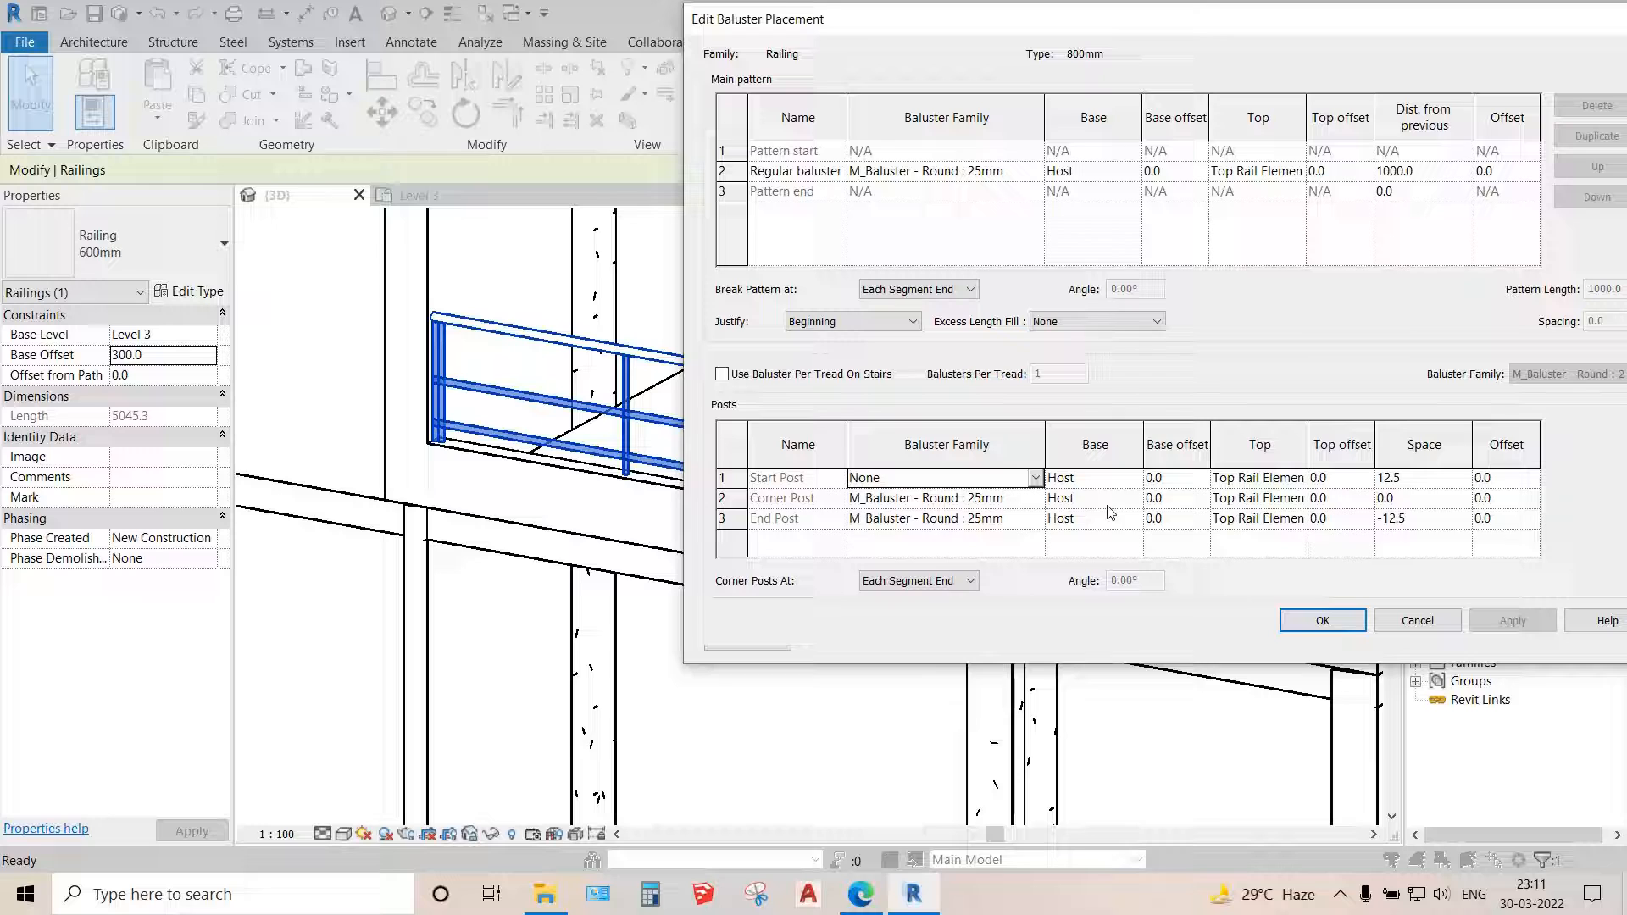
# - Set the baluster family of both the Corner Post and the End Post to None
pyautogui.click(1035, 498)
pyautogui.click(872, 519)
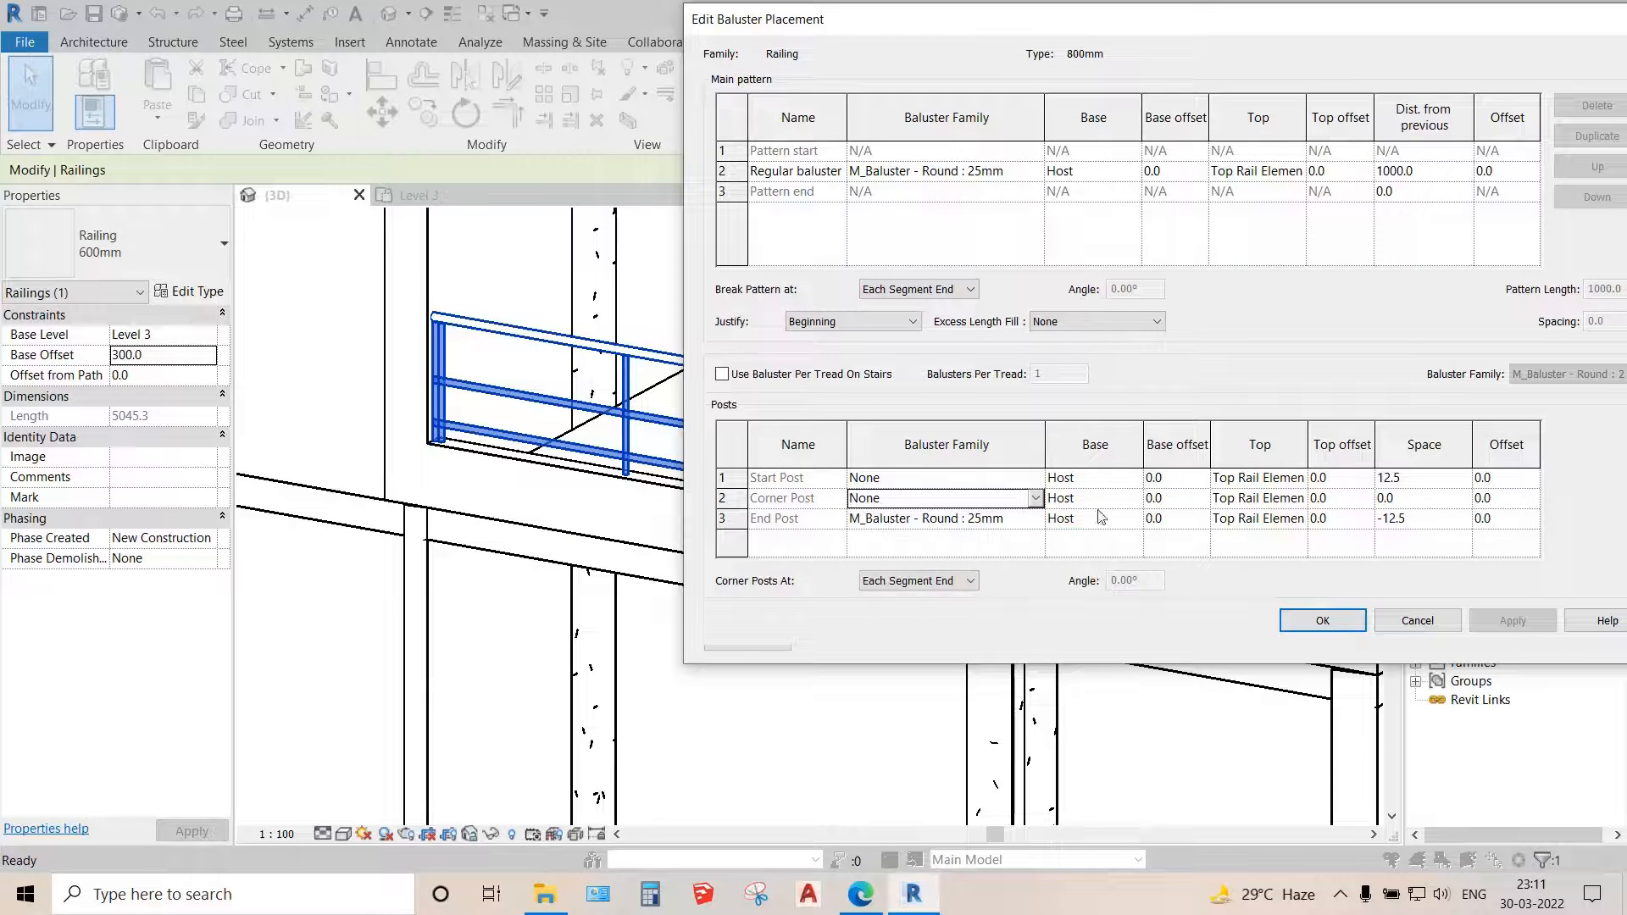
pyautogui.click(1039, 519)
pyautogui.click(1035, 519)
pyautogui.click(866, 539)
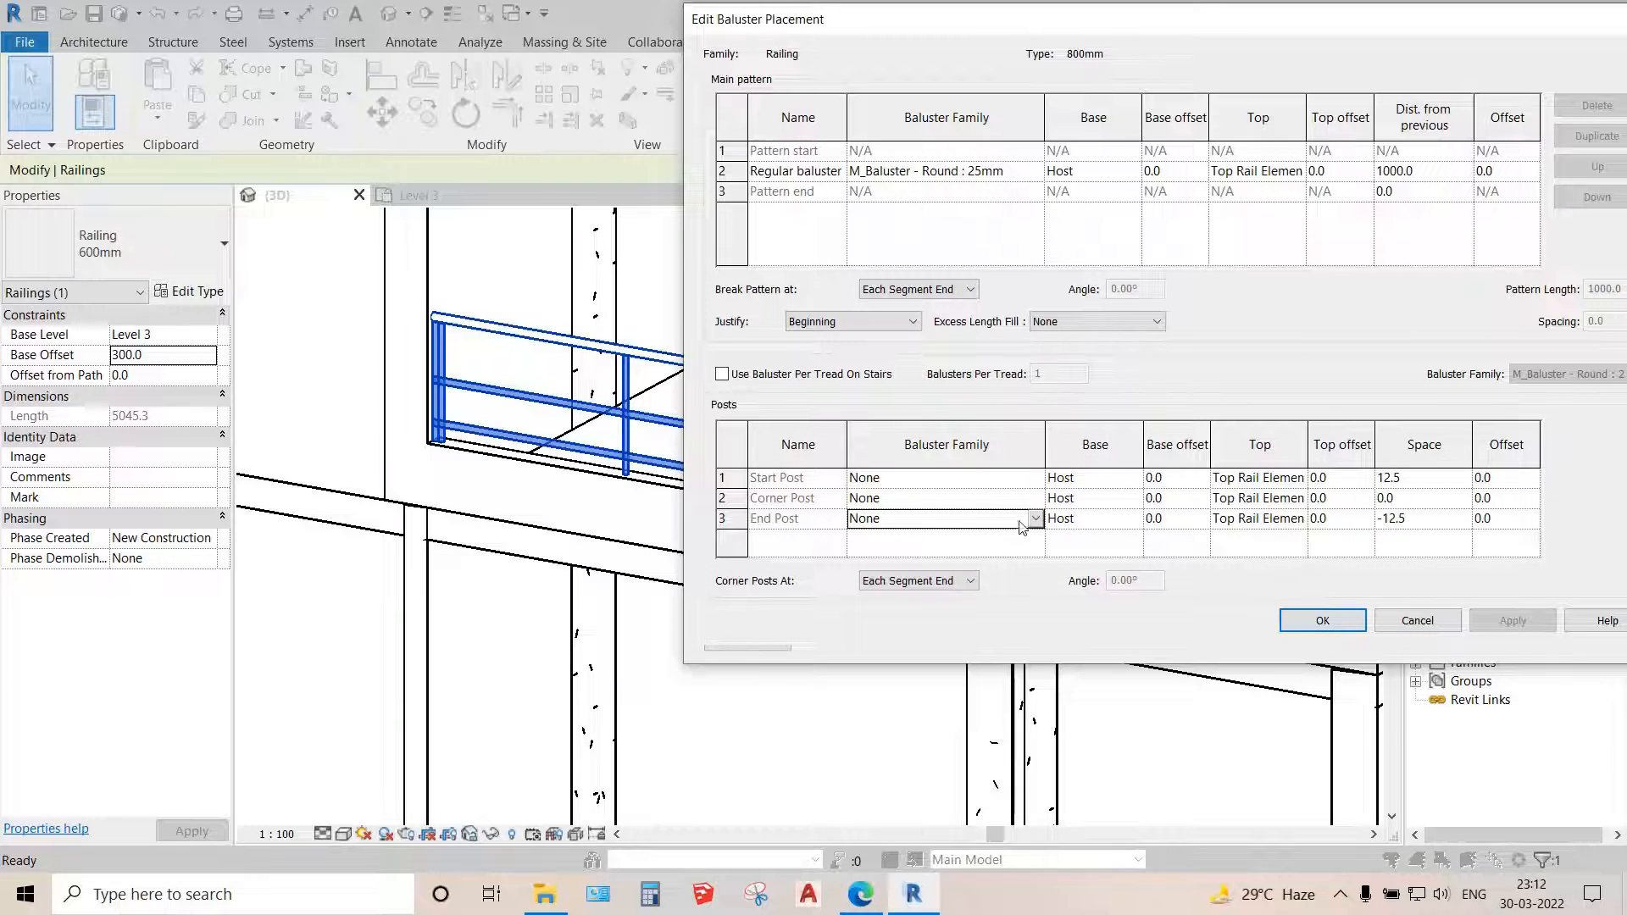
# - Assign M_Baluster - Square : 25mm to the Start Post and Corner Post, and accept the baluster placement and type changes
pyautogui.click(1020, 483)
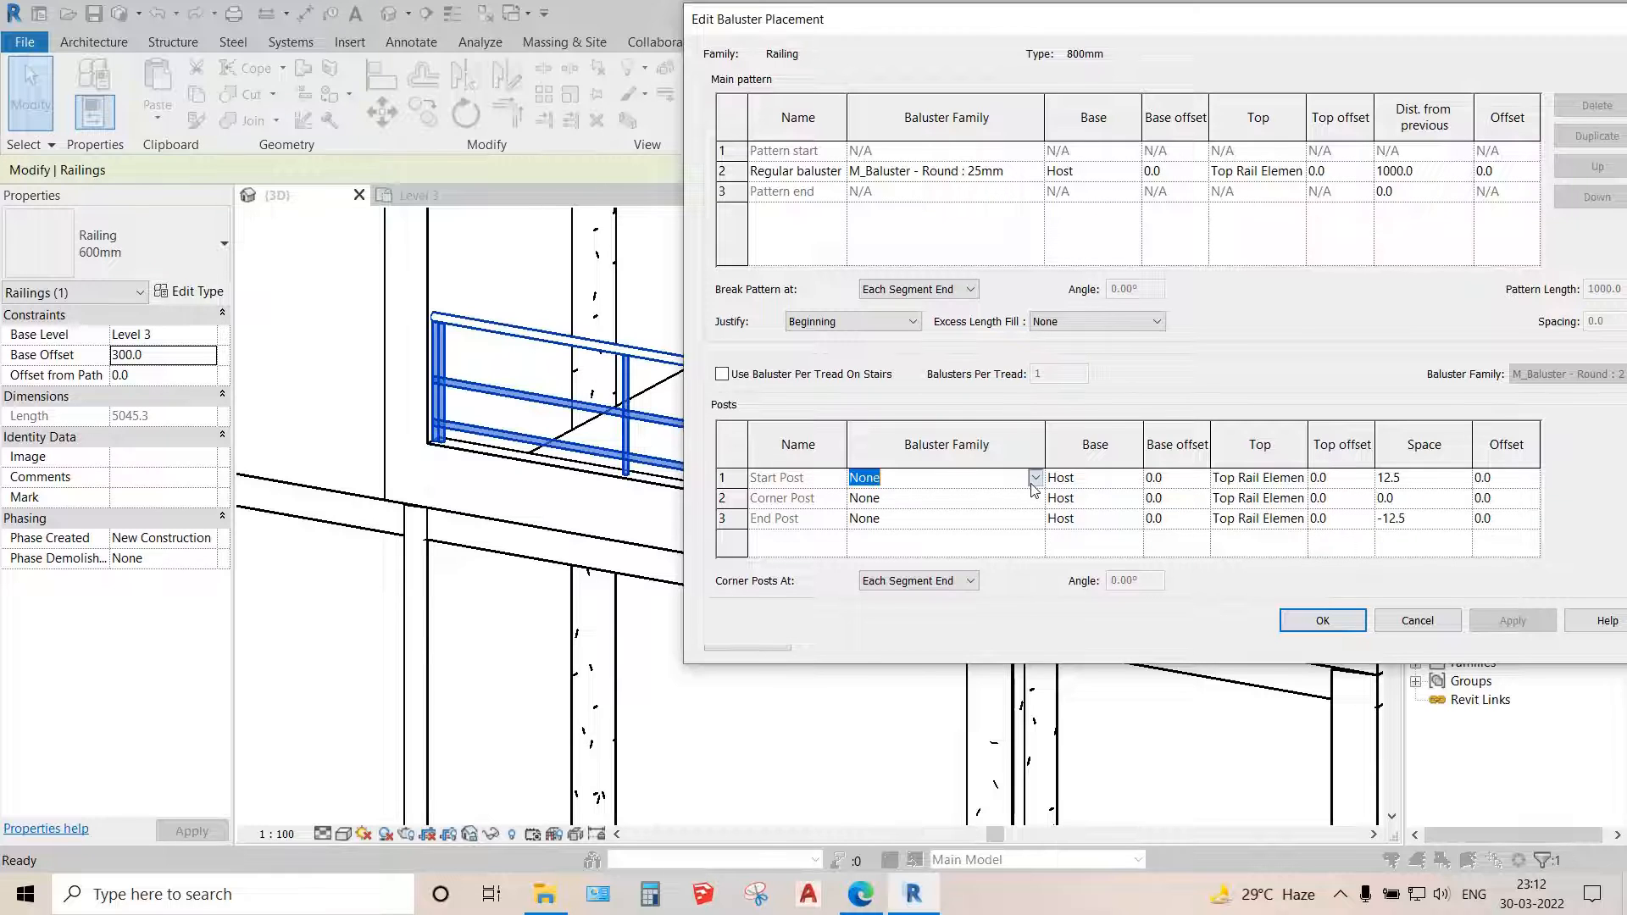
pyautogui.click(1031, 483)
pyautogui.click(963, 543)
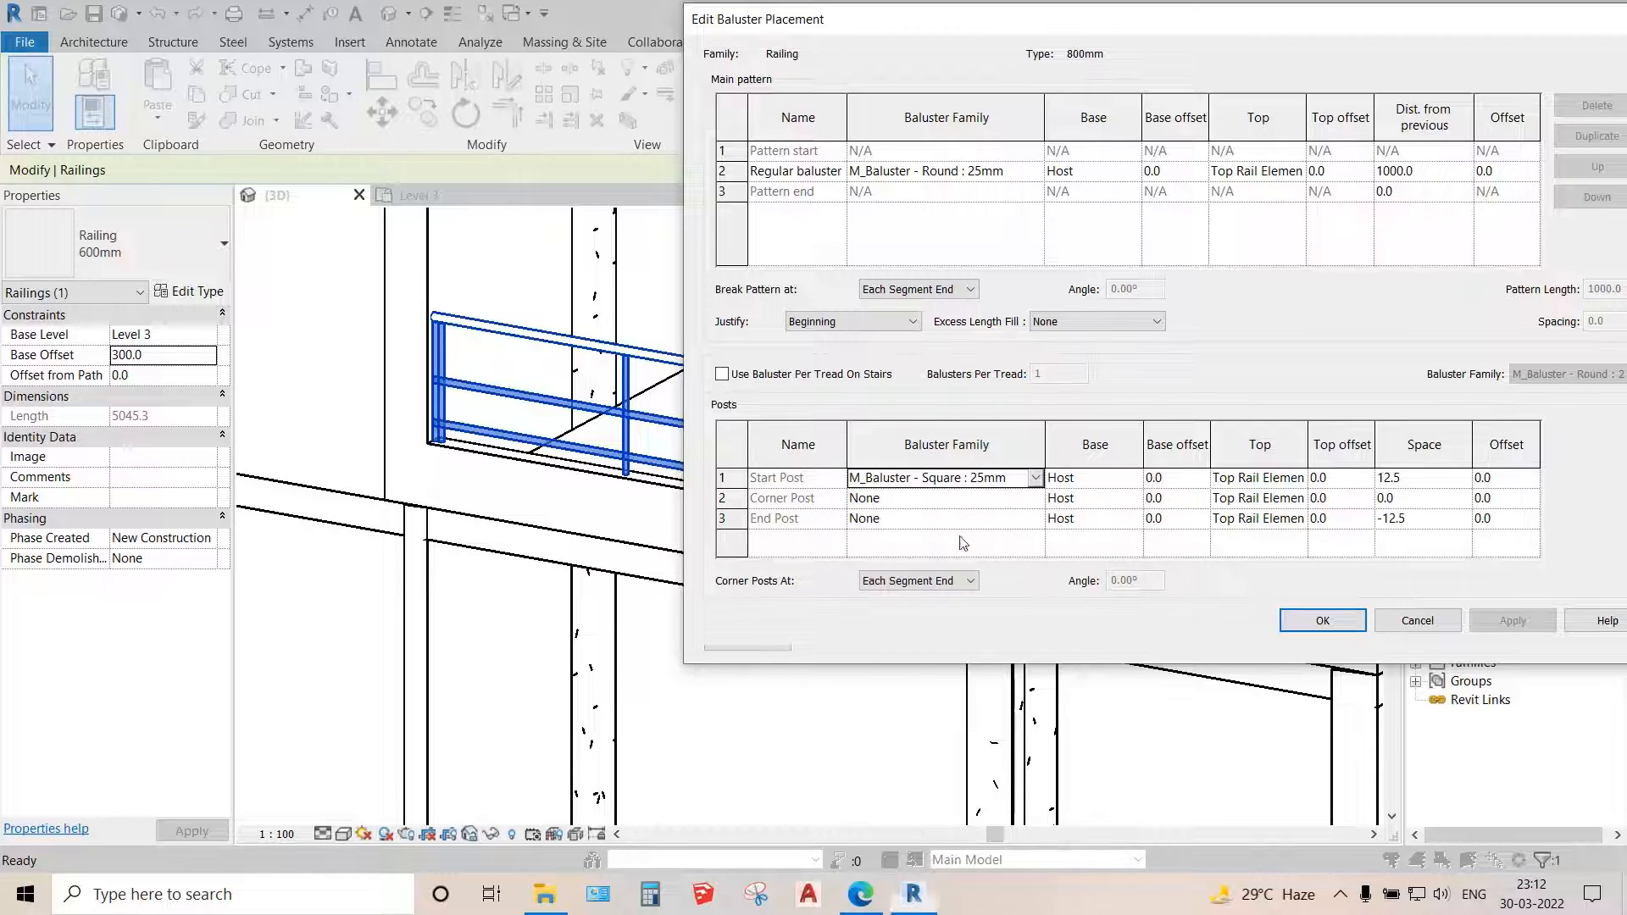
pyautogui.click(1028, 503)
pyautogui.click(1034, 498)
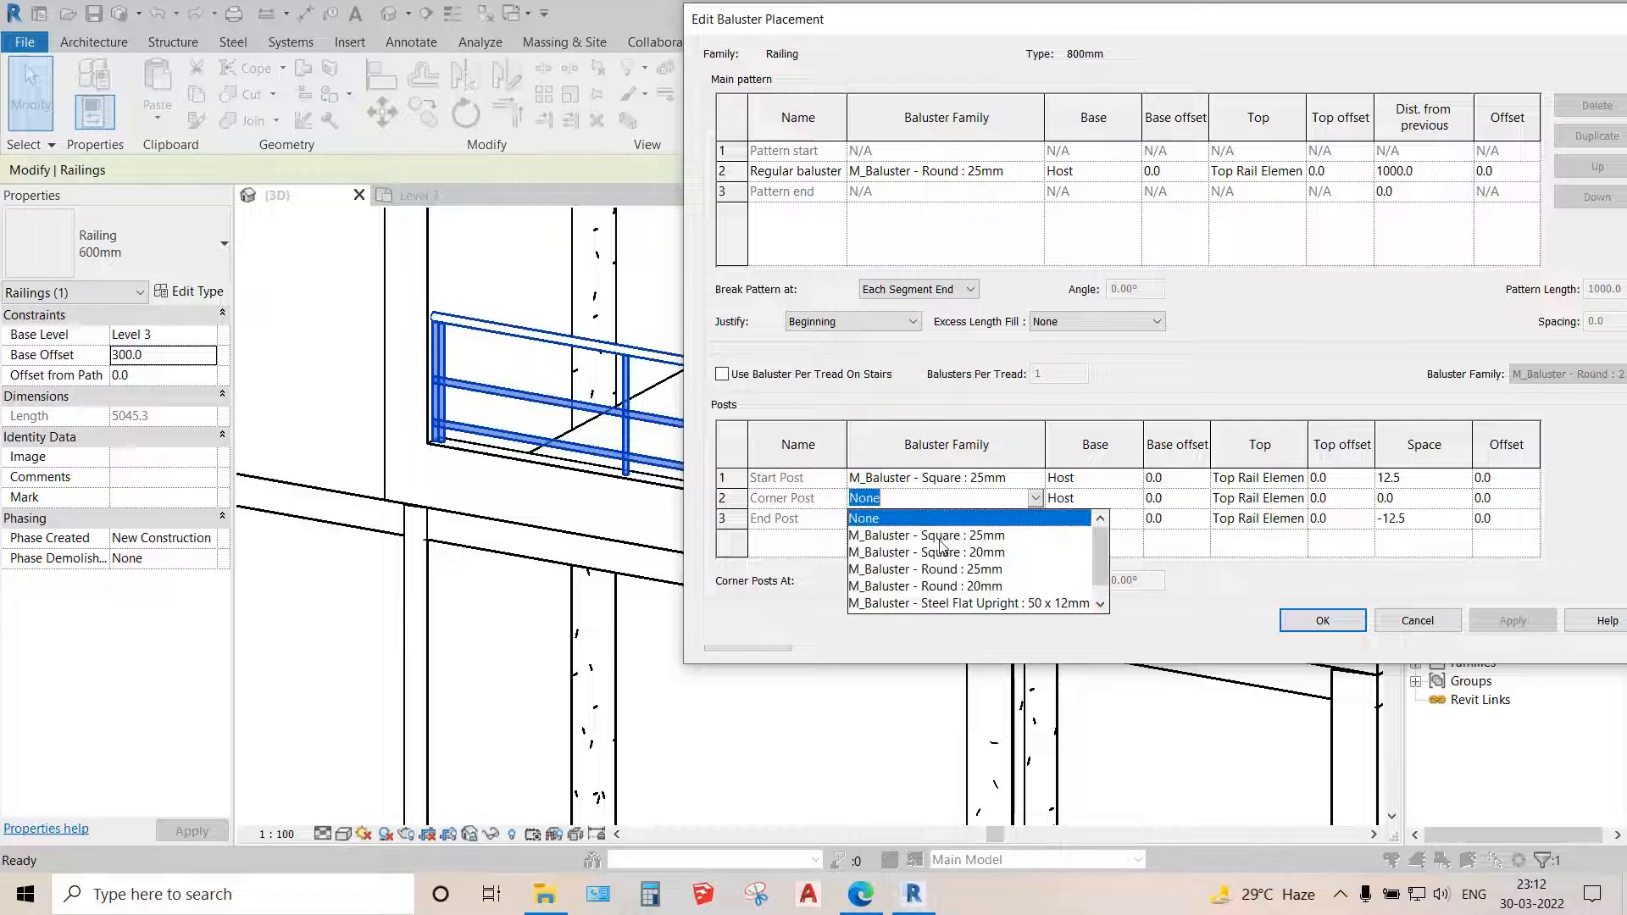
pyautogui.click(942, 548)
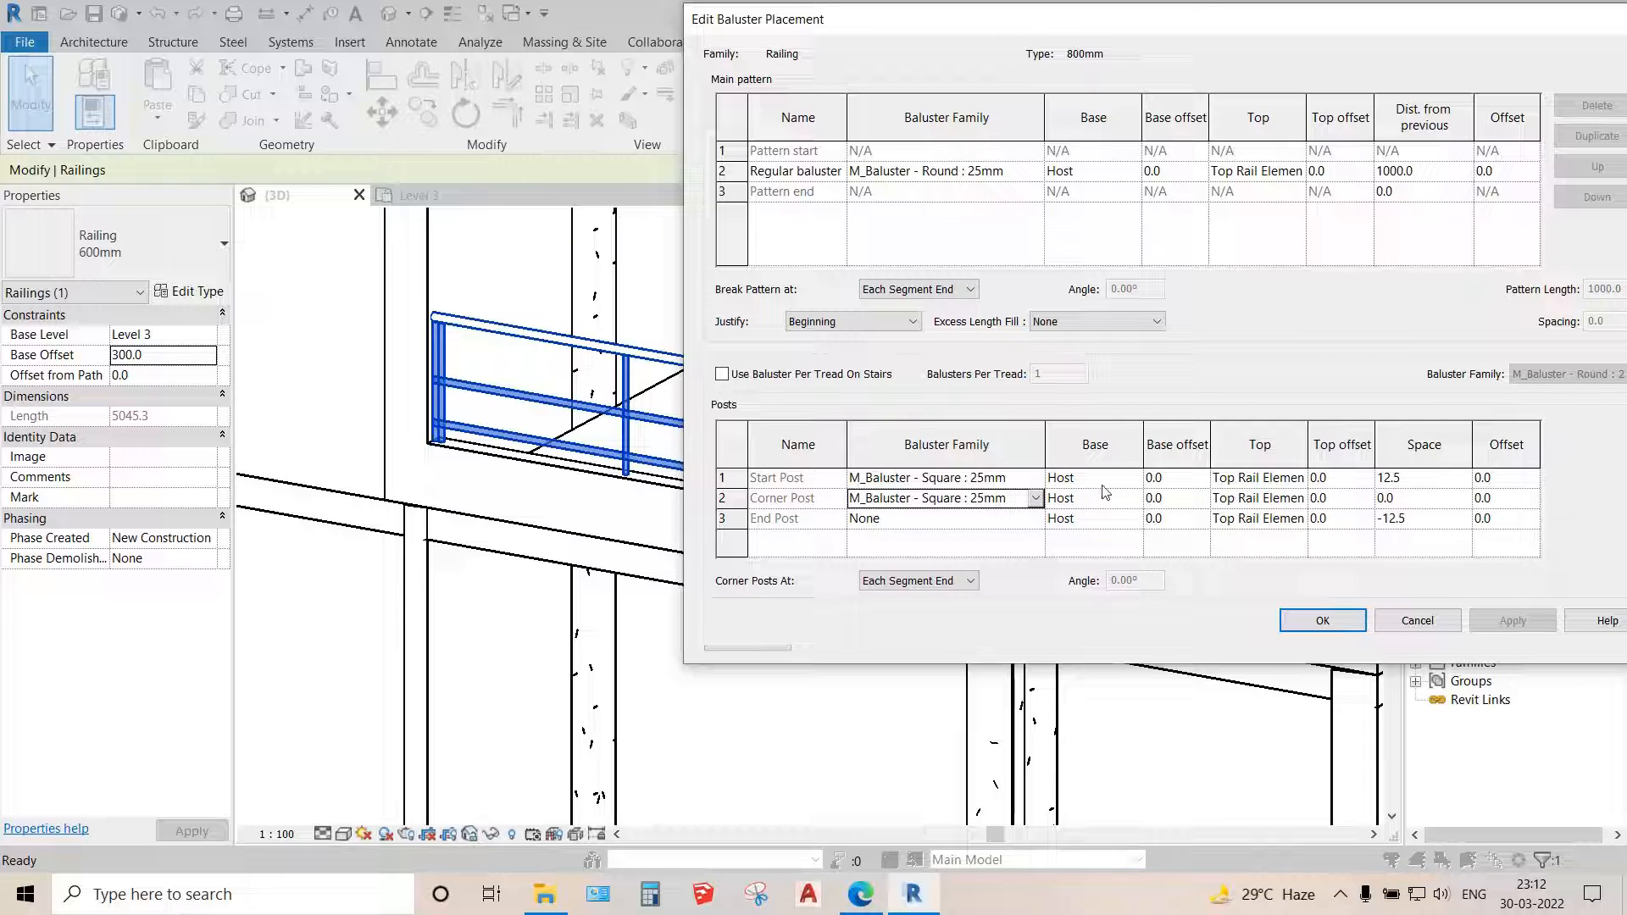
pyautogui.click(1127, 481)
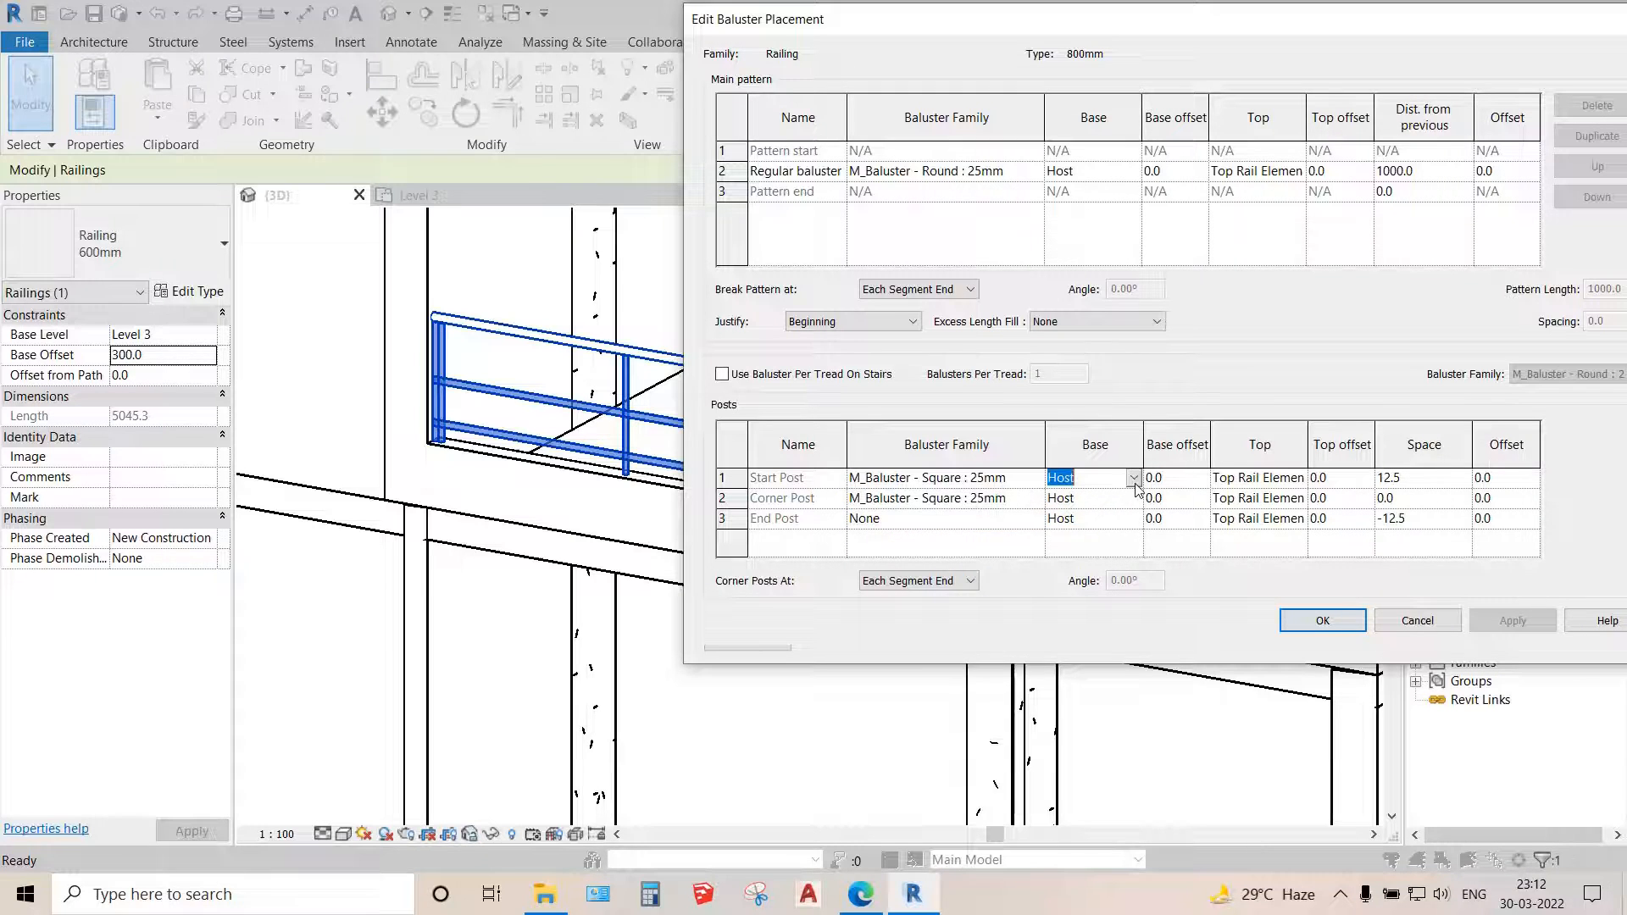
pyautogui.click(1321, 621)
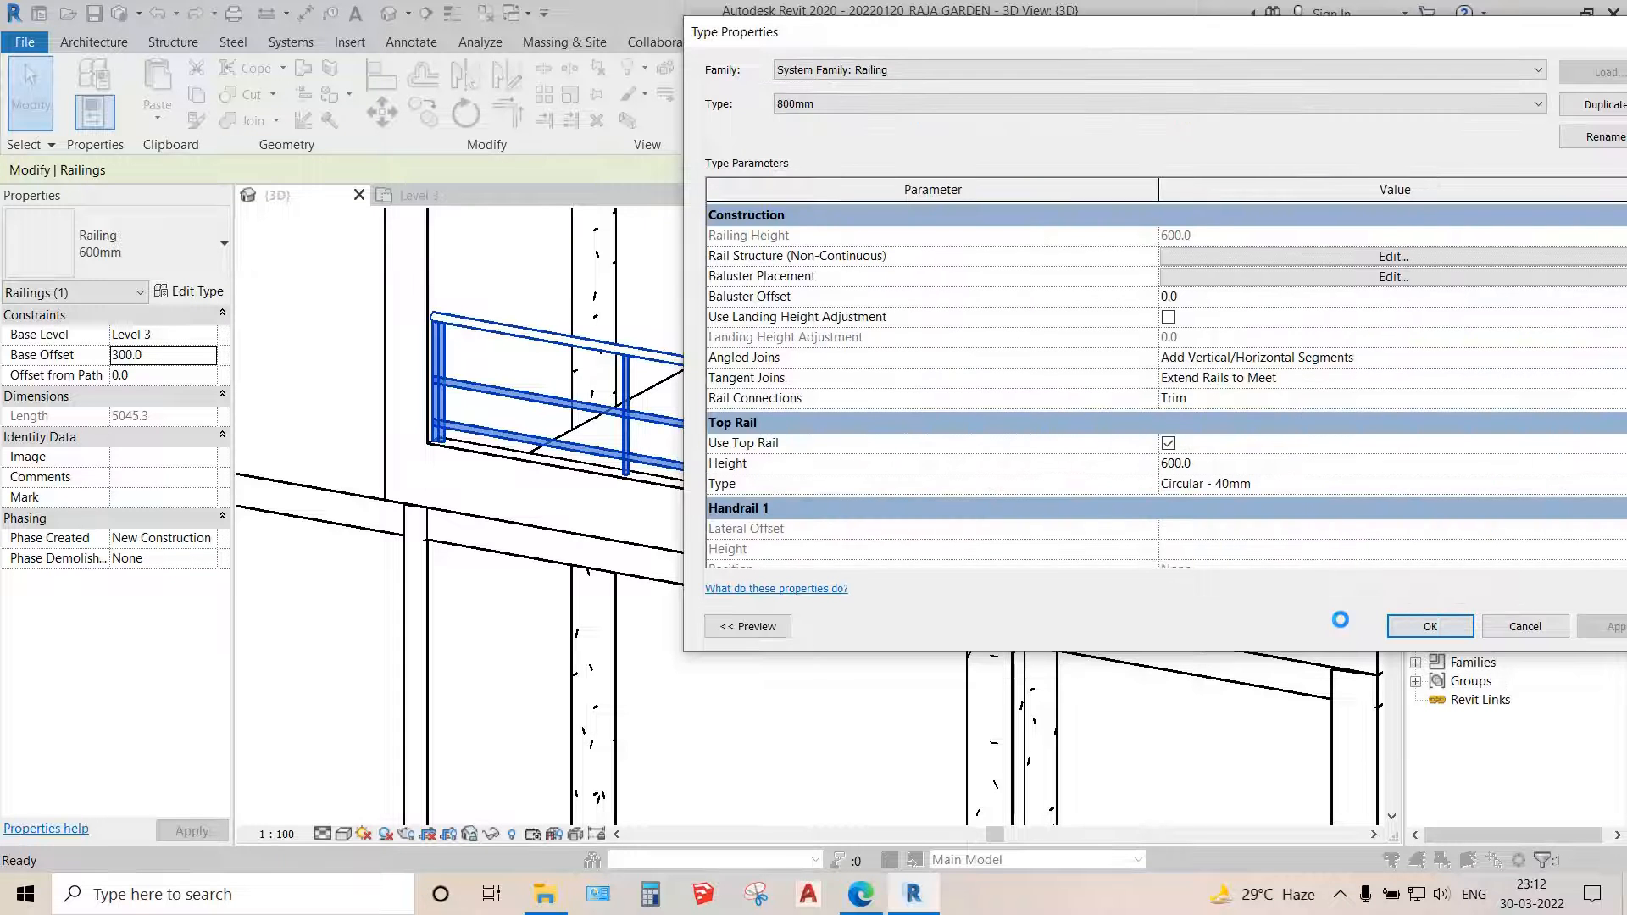
pyautogui.click(1426, 627)
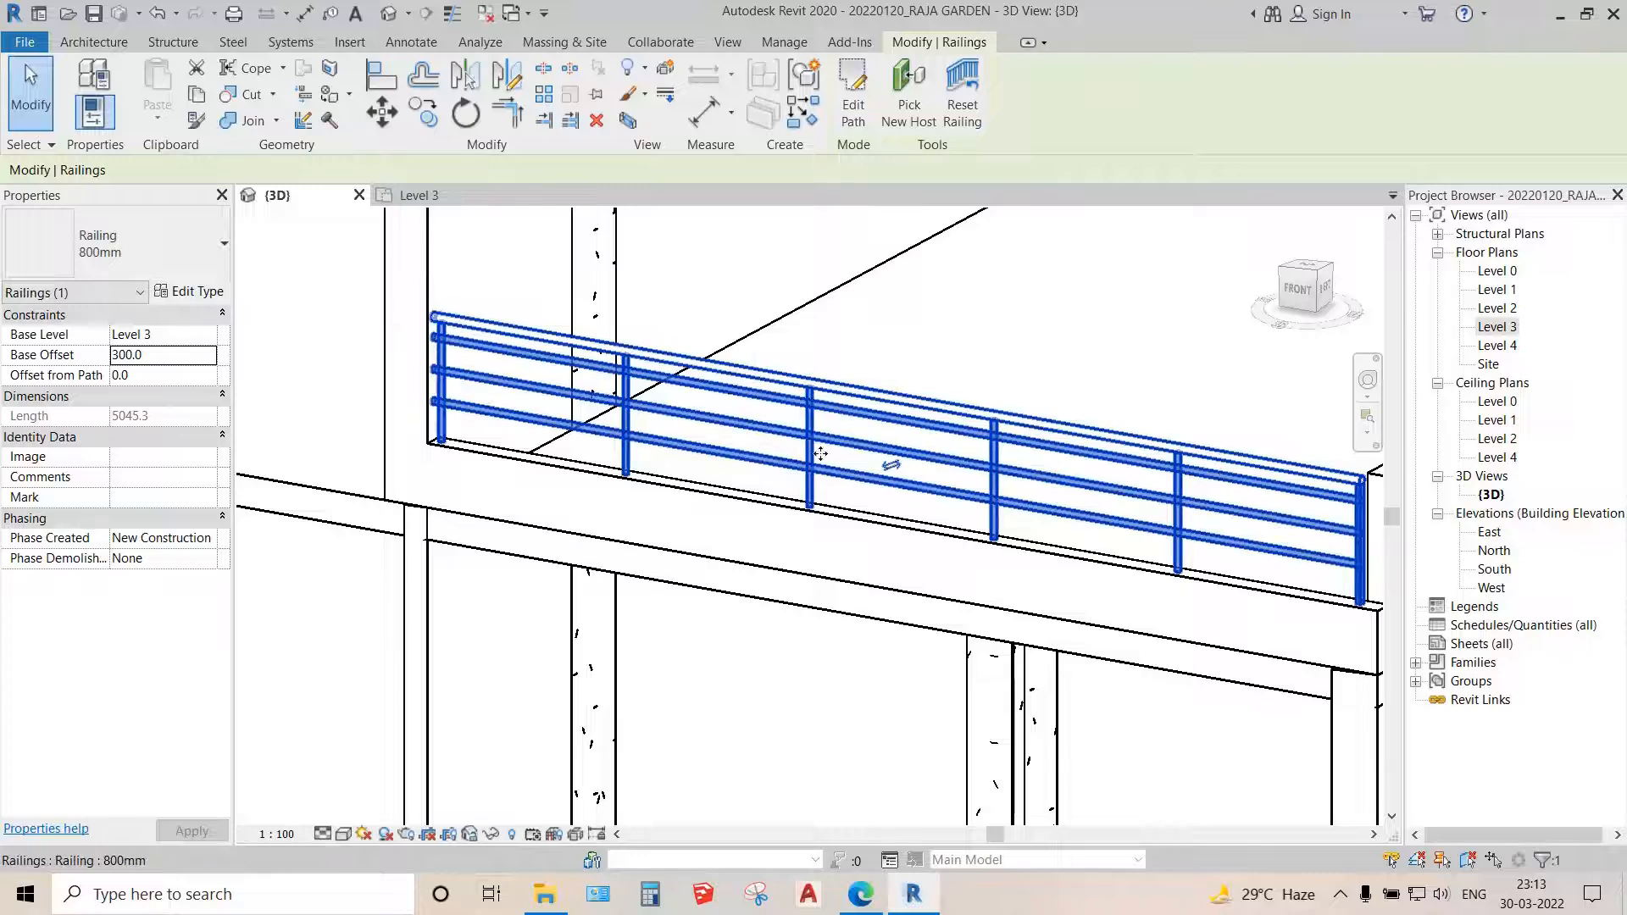
# - Examine the railing's end post beside the parapet return wall, including its rail connections and base
pyautogui.keyDown('shift'); pyautogui.moveTo(820, 453); pyautogui.dragTo(686, 433, button='middle'); pyautogui.keyUp('shift')
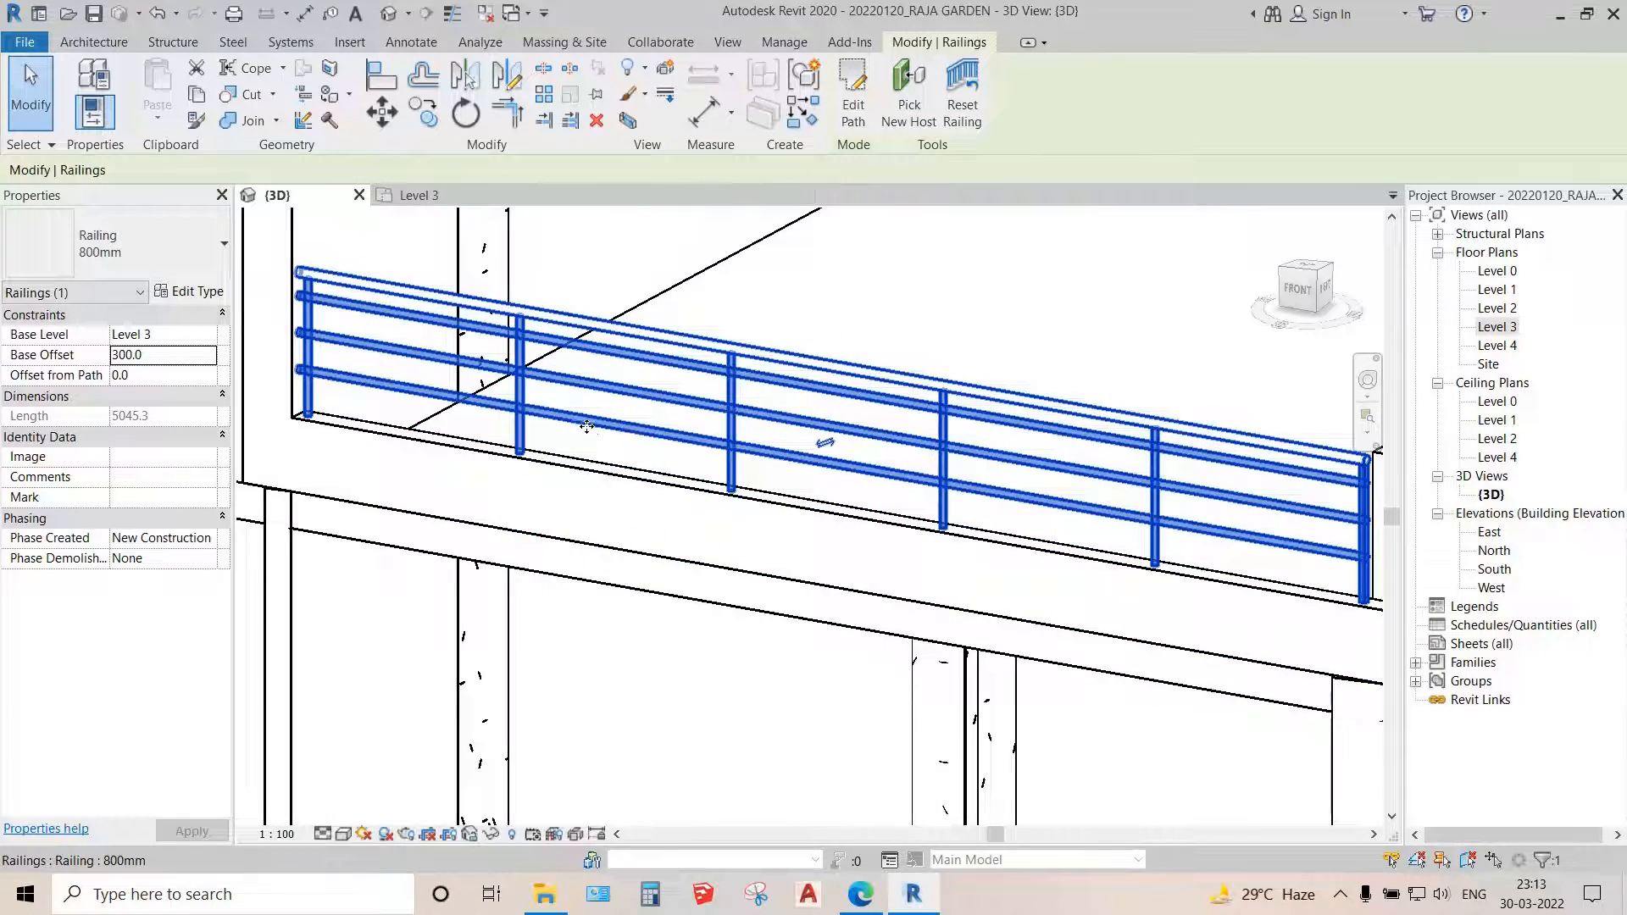
pyautogui.keyDown('shift'); pyautogui.moveTo(587, 426); pyautogui.dragTo(367, 291, button='middle'); pyautogui.keyUp('shift')
pyautogui.scroll(5, 1165, 413)
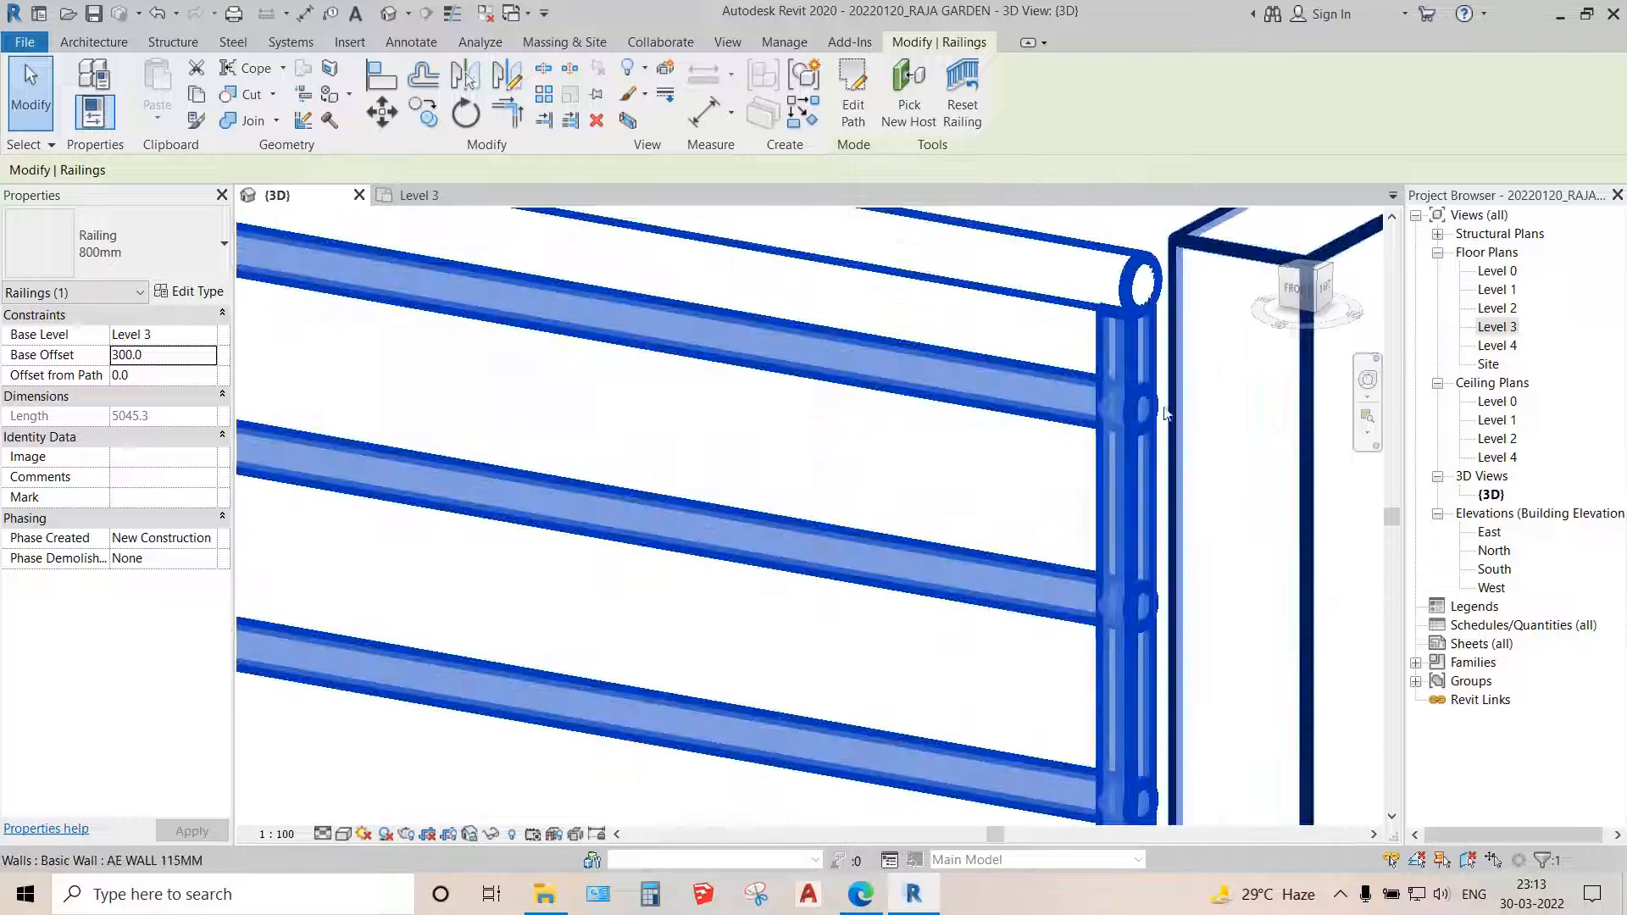
pyautogui.moveTo(1253, 550); pyautogui.dragTo(1093, 372, button='middle')
pyautogui.scroll(2, 988, 773)
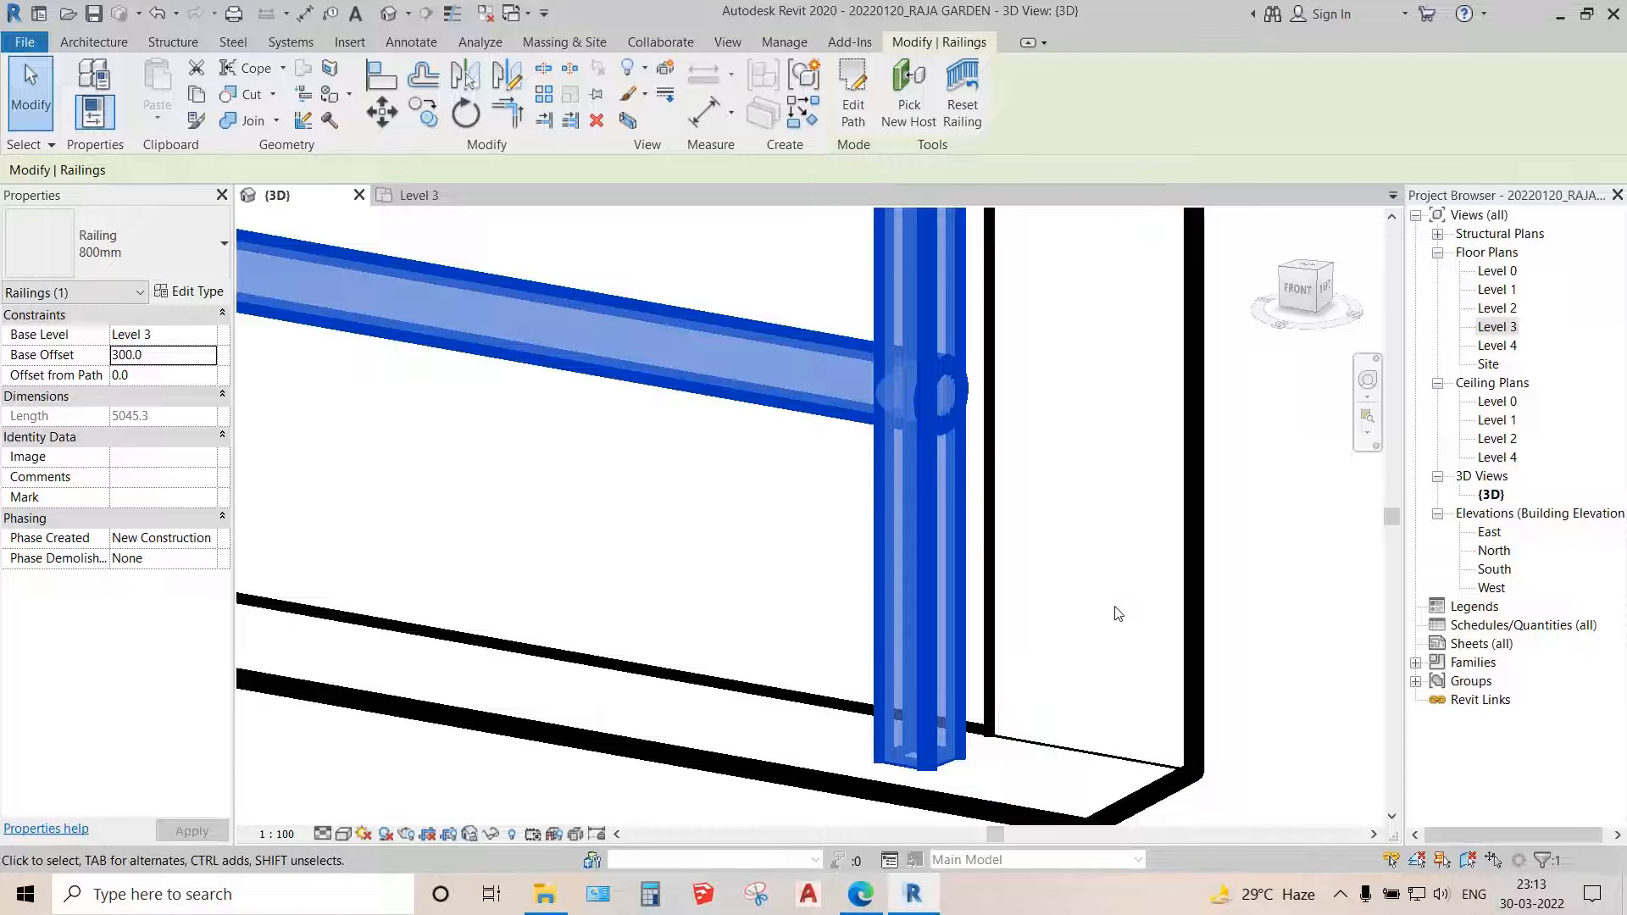
pyautogui.scroll(-2, 1009, 654)
pyautogui.moveTo(1008, 654); pyautogui.dragTo(1028, 660, button='middle')
pyautogui.scroll(2, 1075, 718)
pyautogui.scroll(-5, 1075, 718)
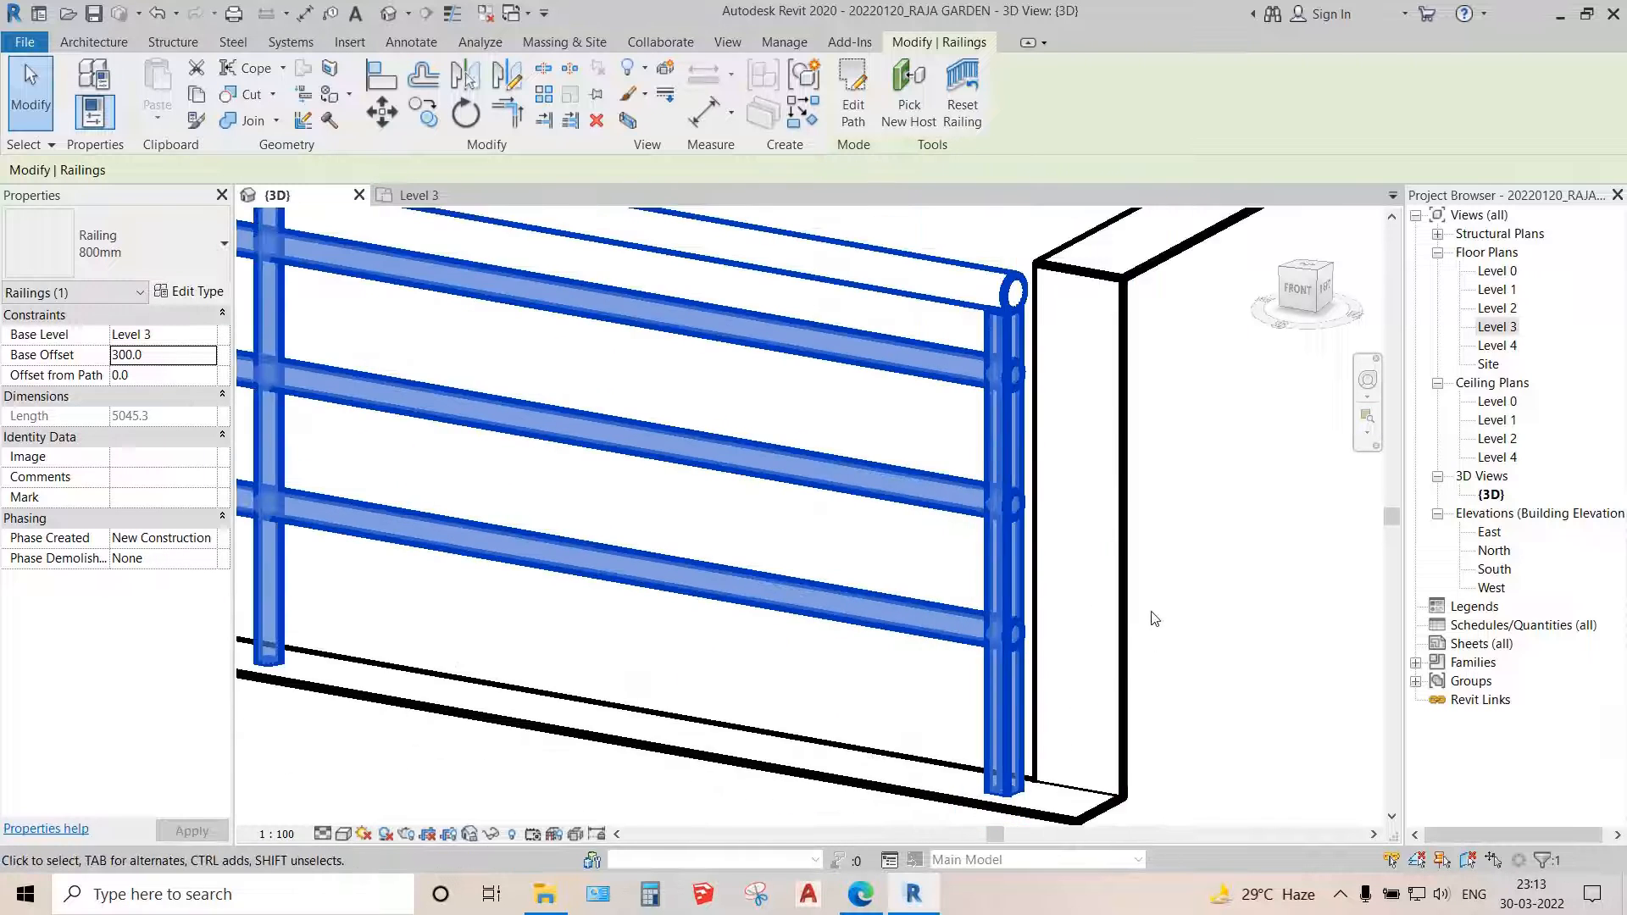
# - Examine the railing's opposite end, its intermediate balusters and the overall rail spacing along the parapet
pyautogui.scroll(2, 392, 473)
pyautogui.moveTo(392, 473); pyautogui.dragTo(431, 373, button='middle')
pyautogui.scroll(4, 380, 436)
pyautogui.scroll(-3, 431, 373)
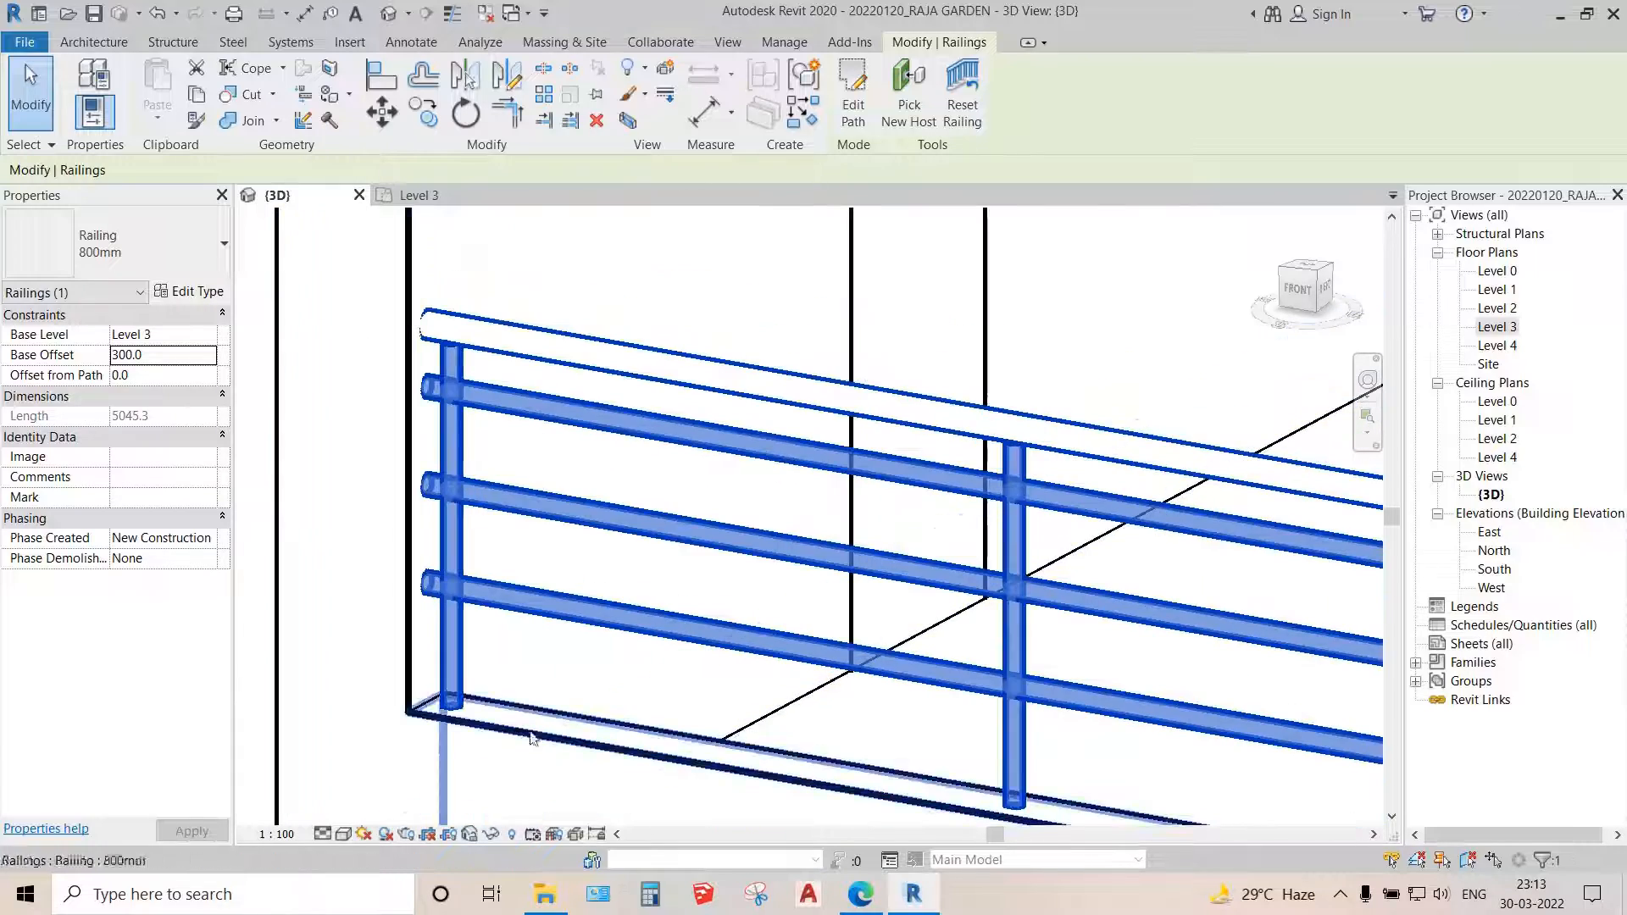
pyautogui.scroll(2, 345, 533)
pyautogui.scroll(2, 734, 558)
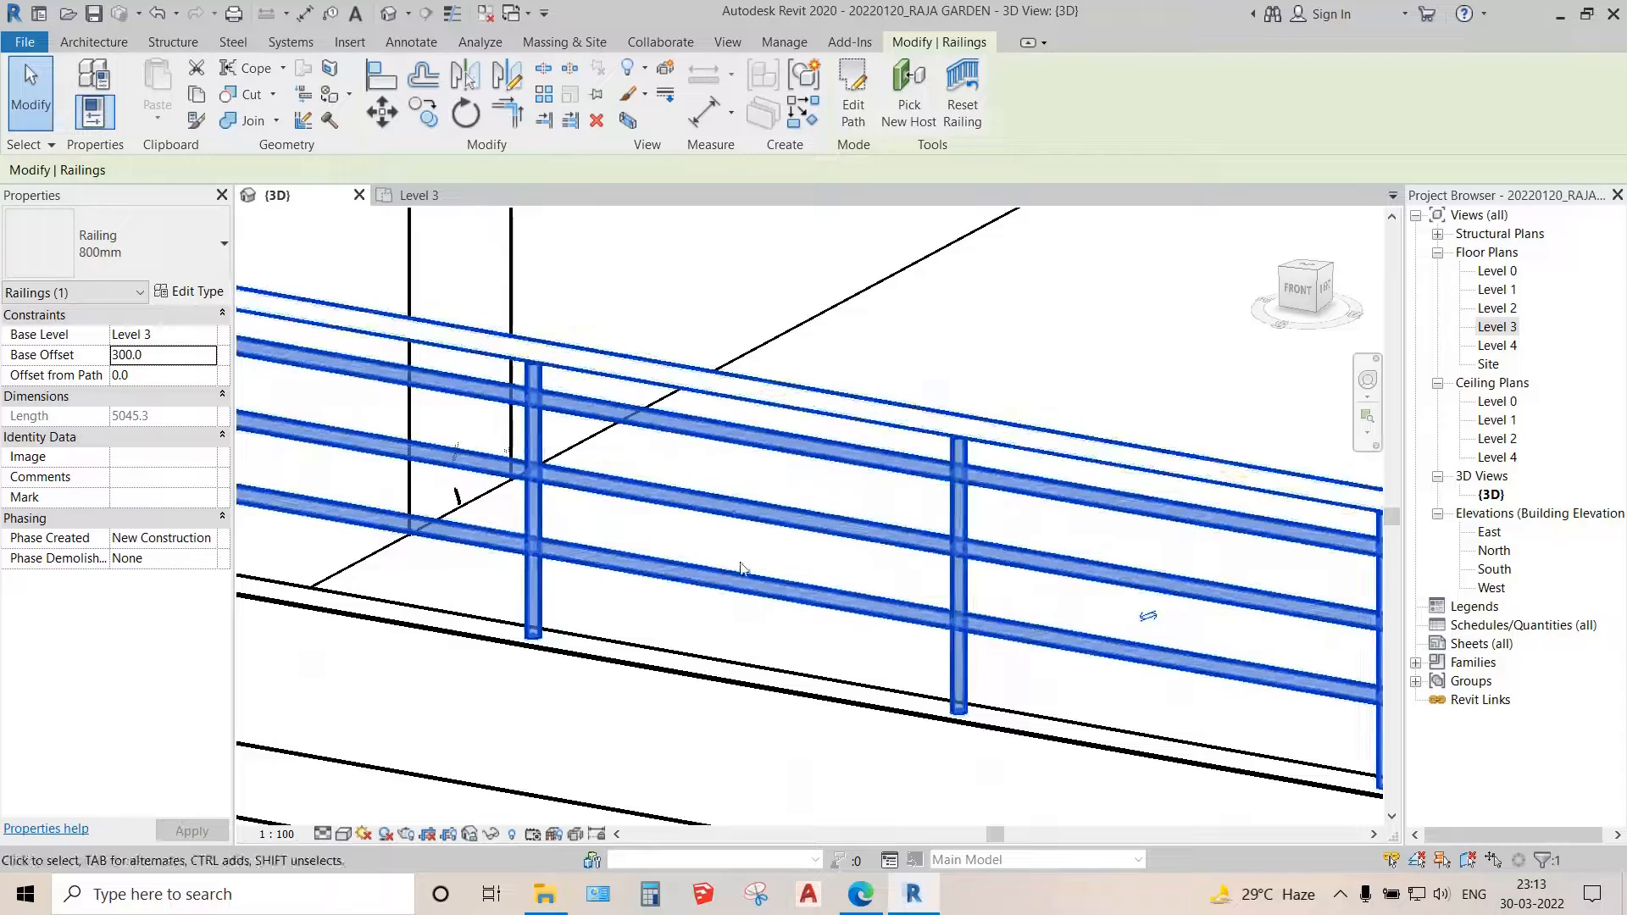
pyautogui.scroll(-3, 673, 546)
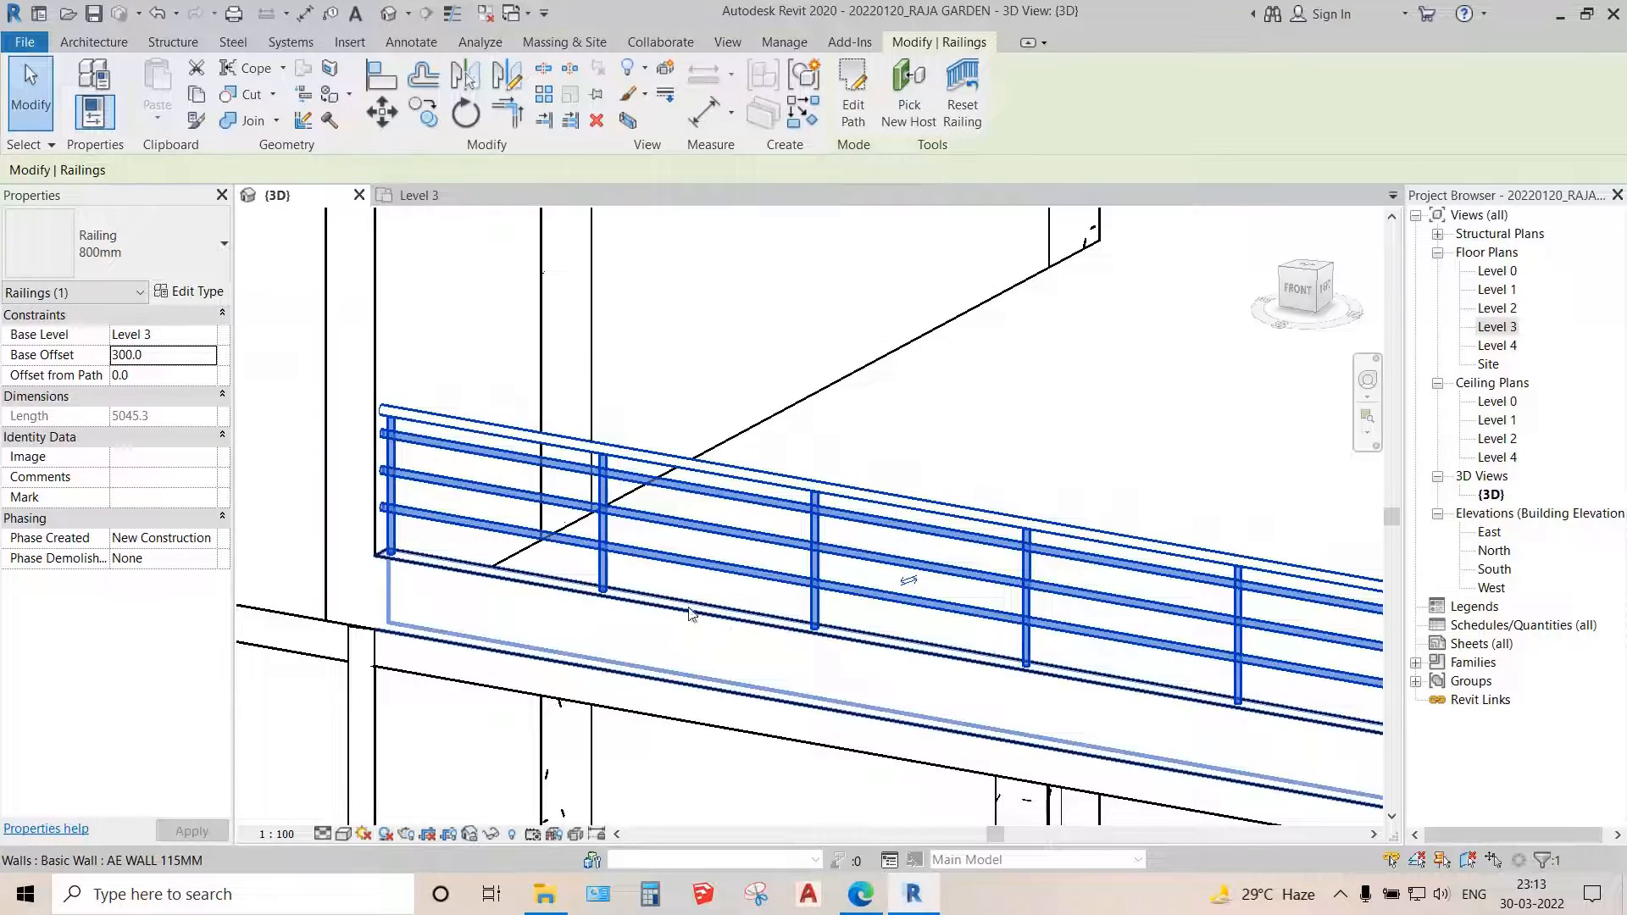
pyautogui.scroll(-5, 690, 613)
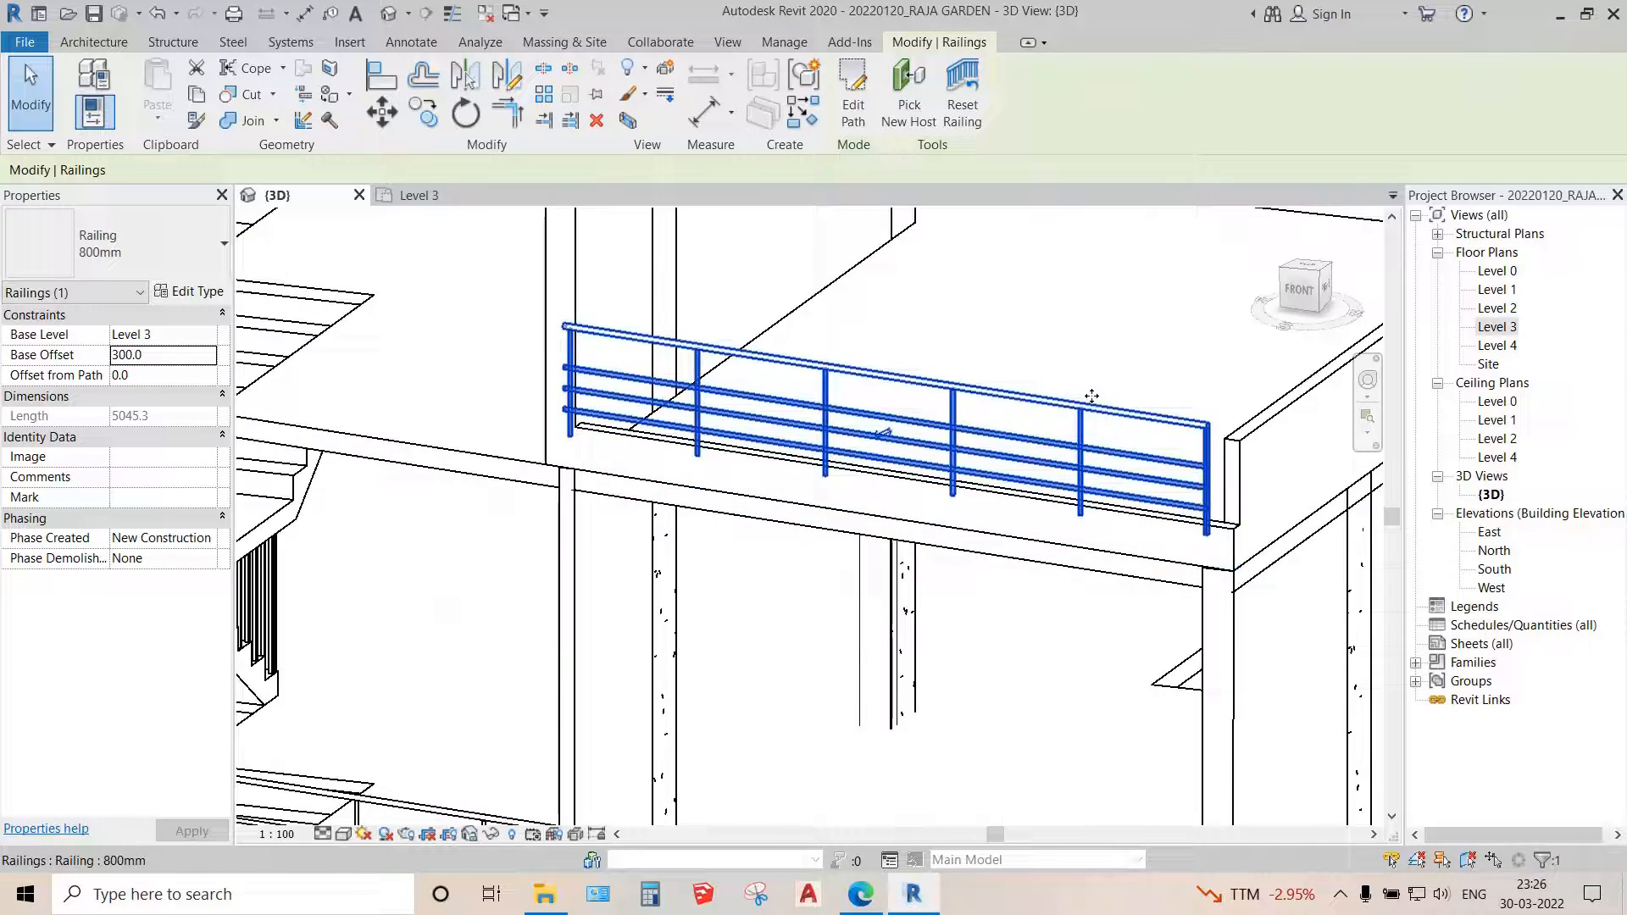
pyautogui.scroll(2, 762, 440)
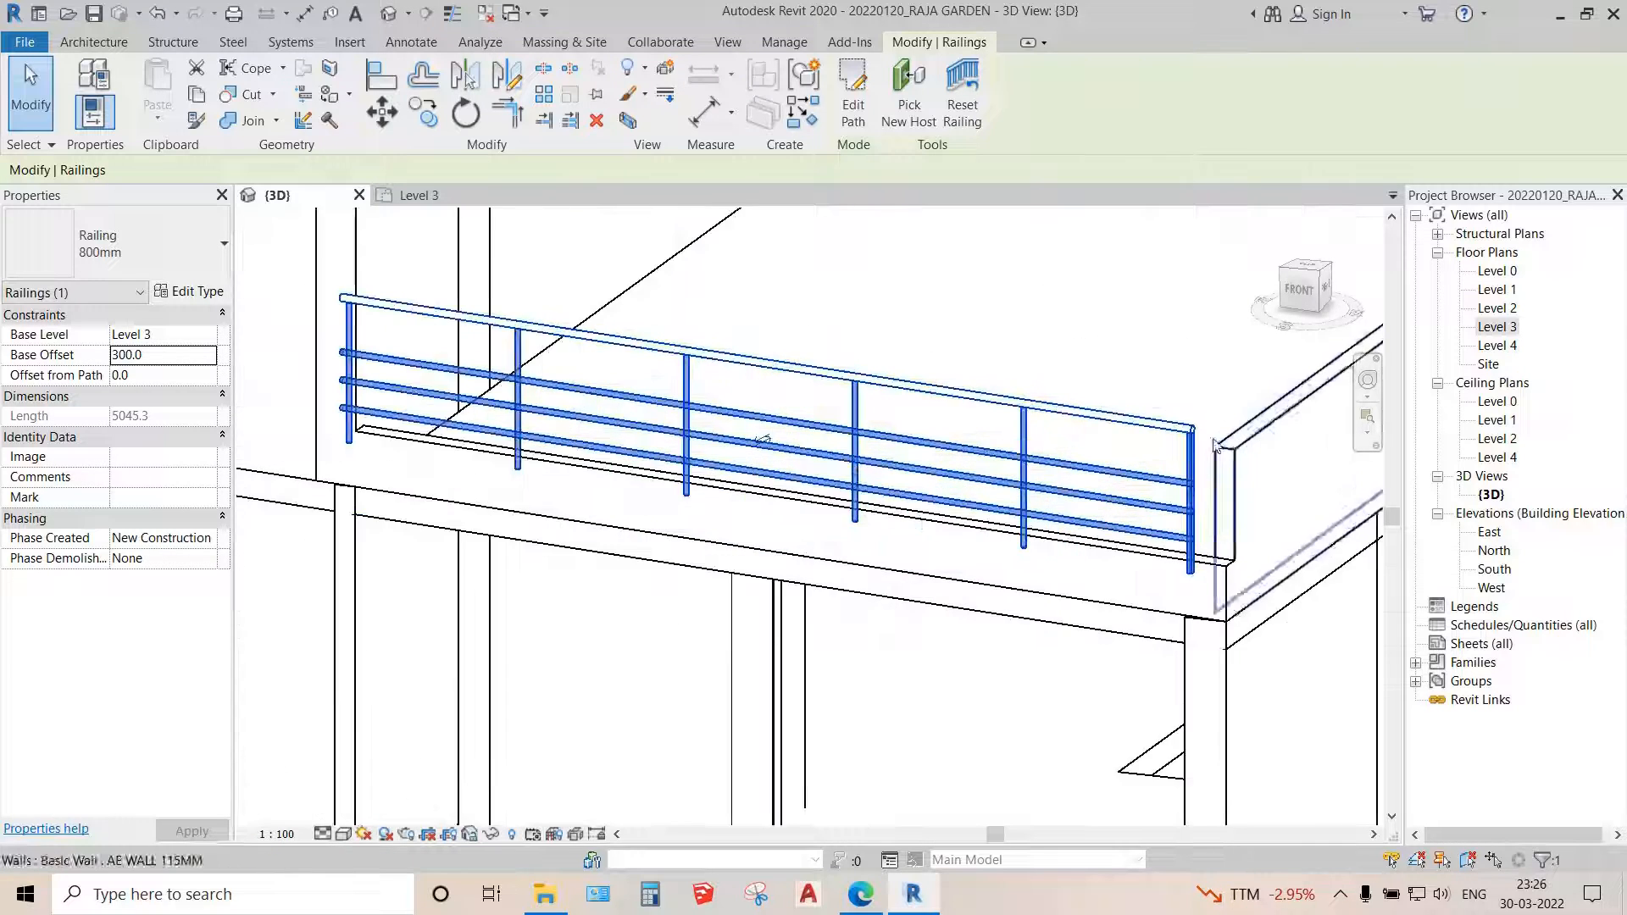
pyautogui.scroll(4, 1089, 443)
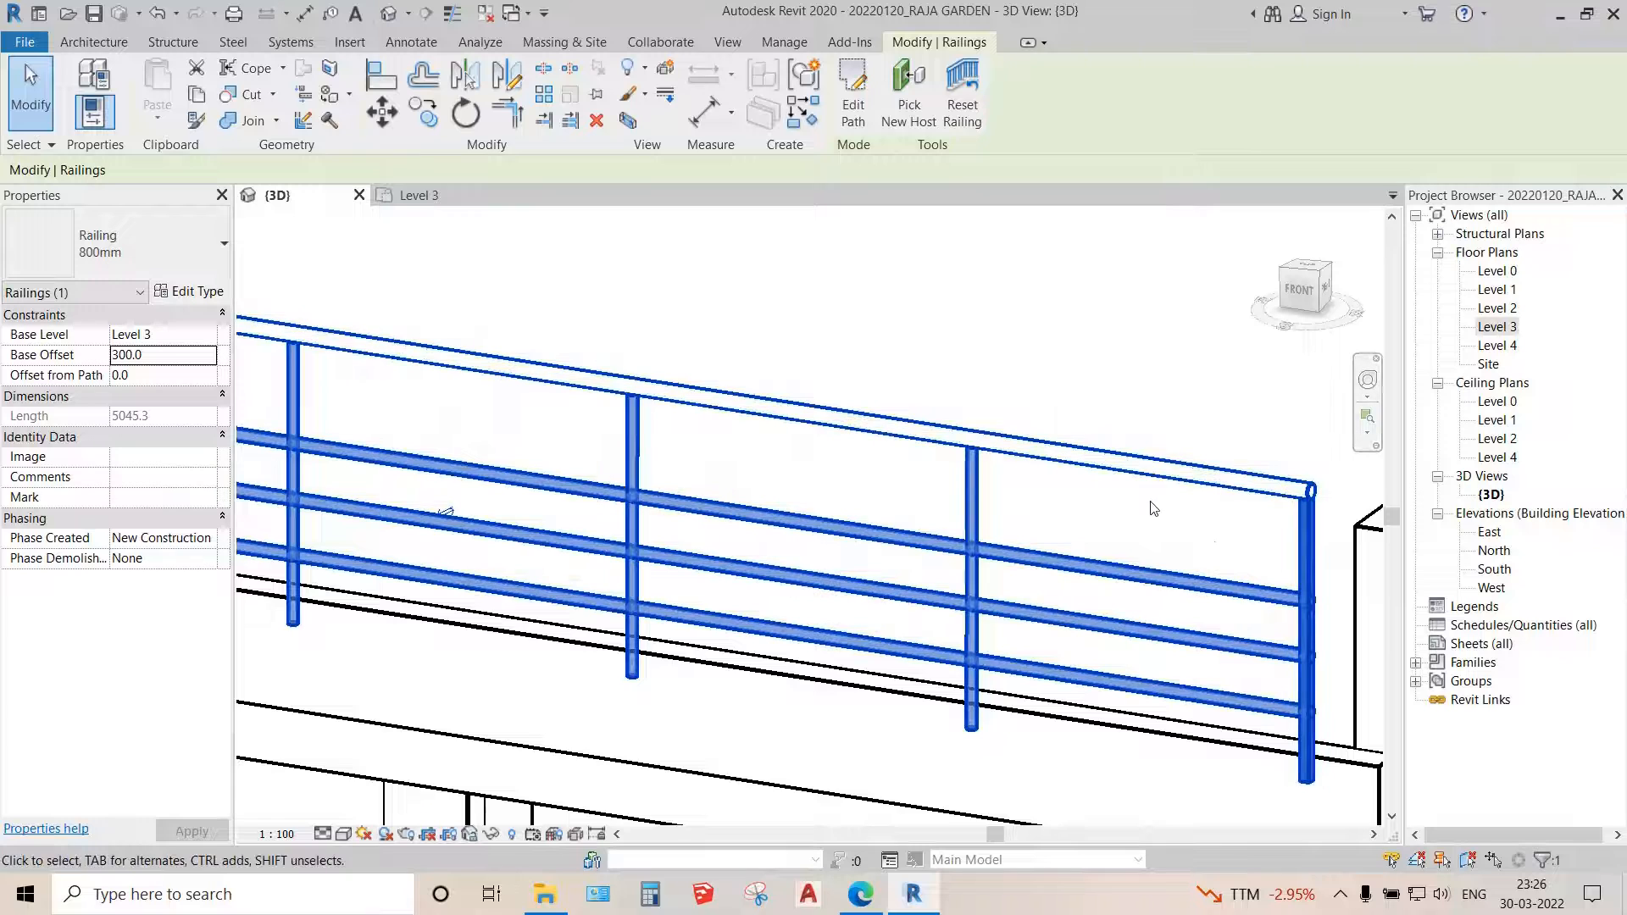
# - In the 800mm type's top rail properties, choose the Rectangular - 50x50mm top rail type
pyautogui.click(200, 296)
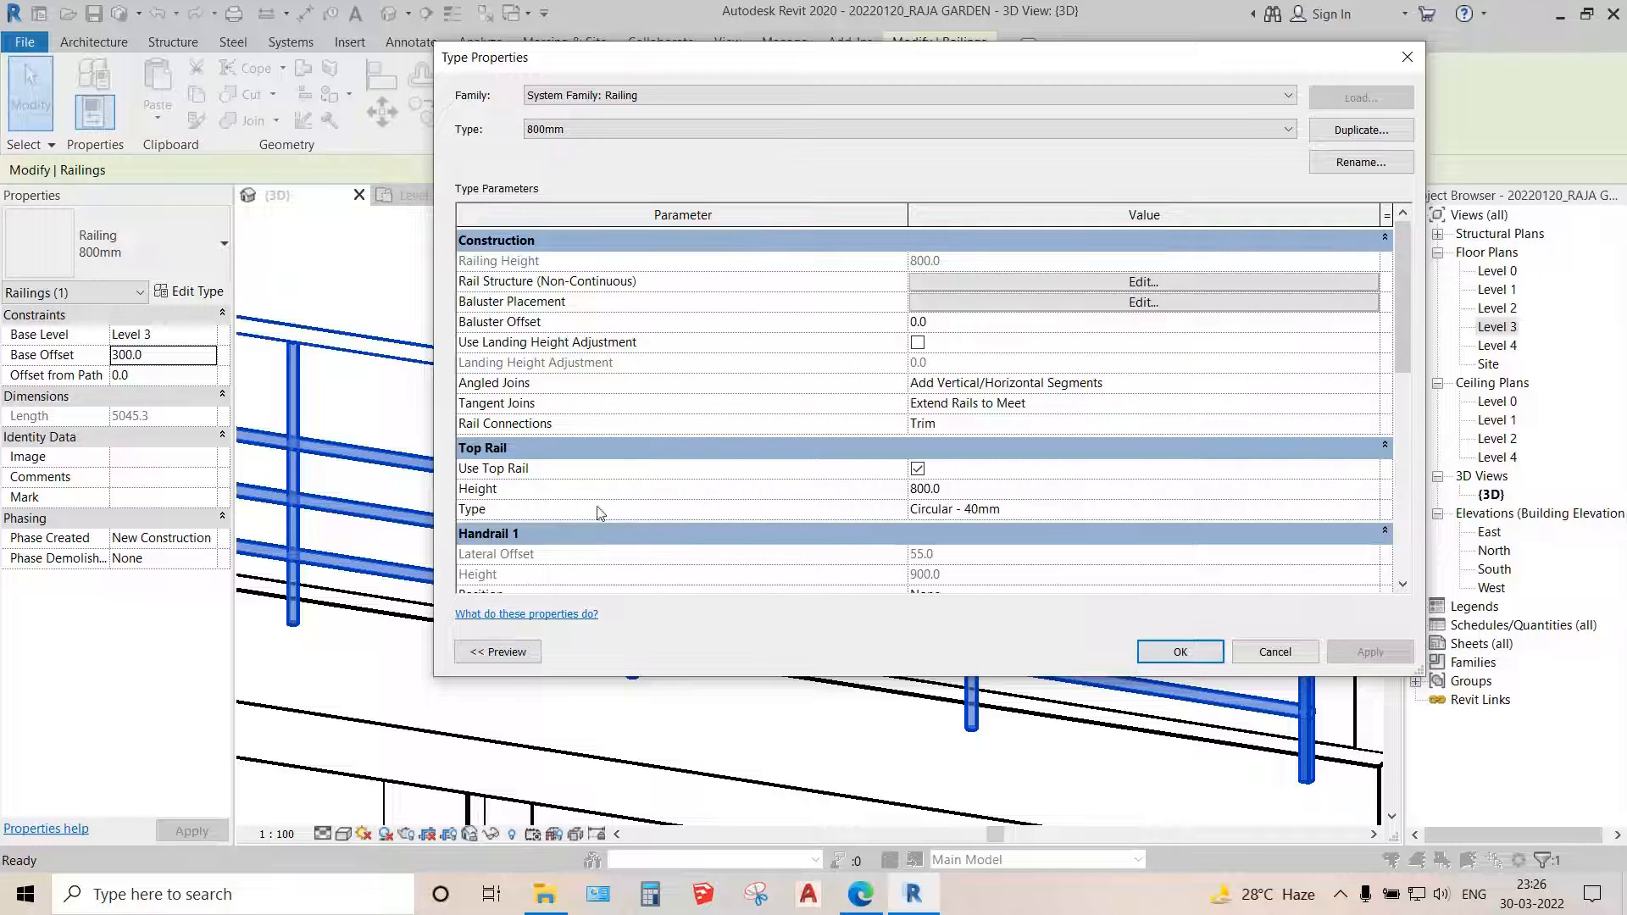
pyautogui.click(1330, 511)
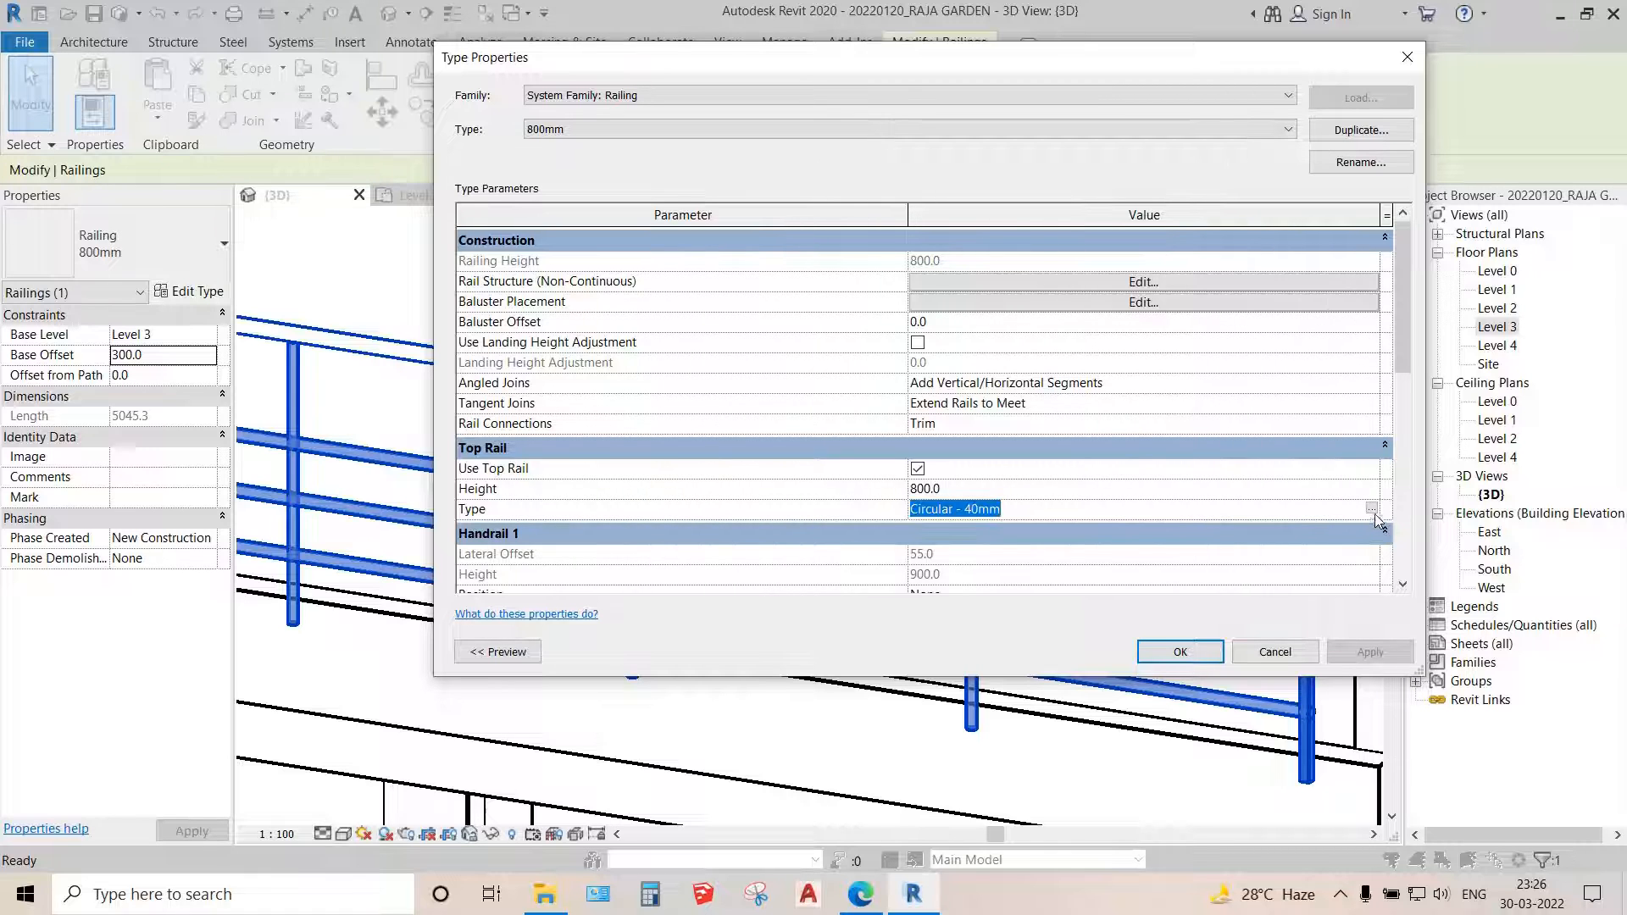
pyautogui.click(1371, 510)
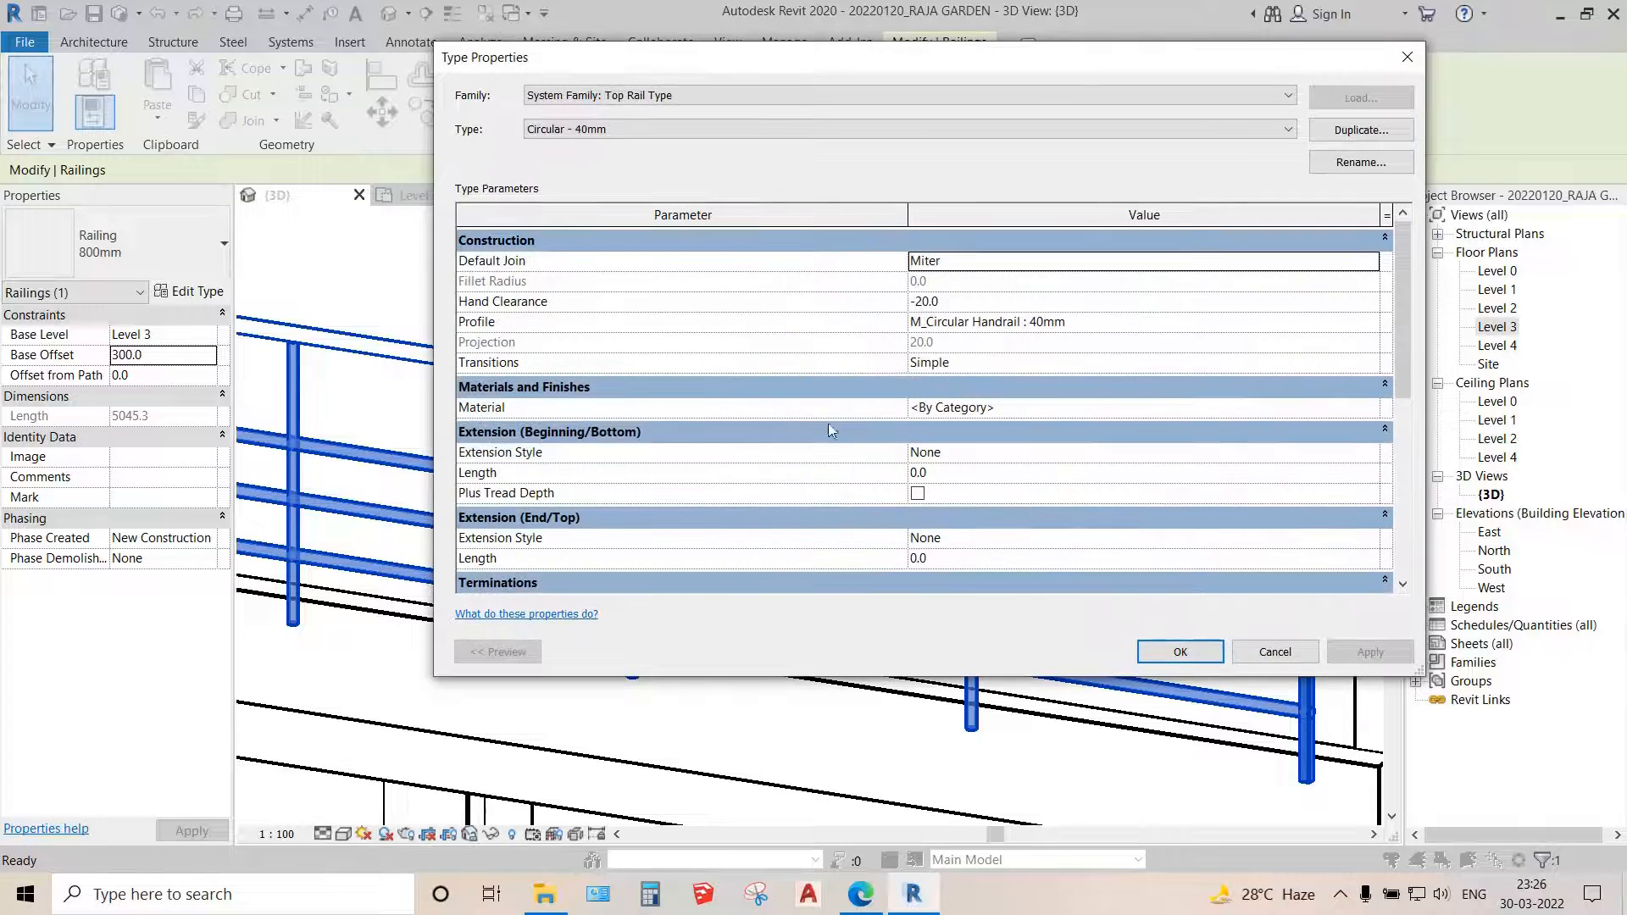
pyautogui.moveTo(801, 59); pyautogui.dragTo(691, 83)
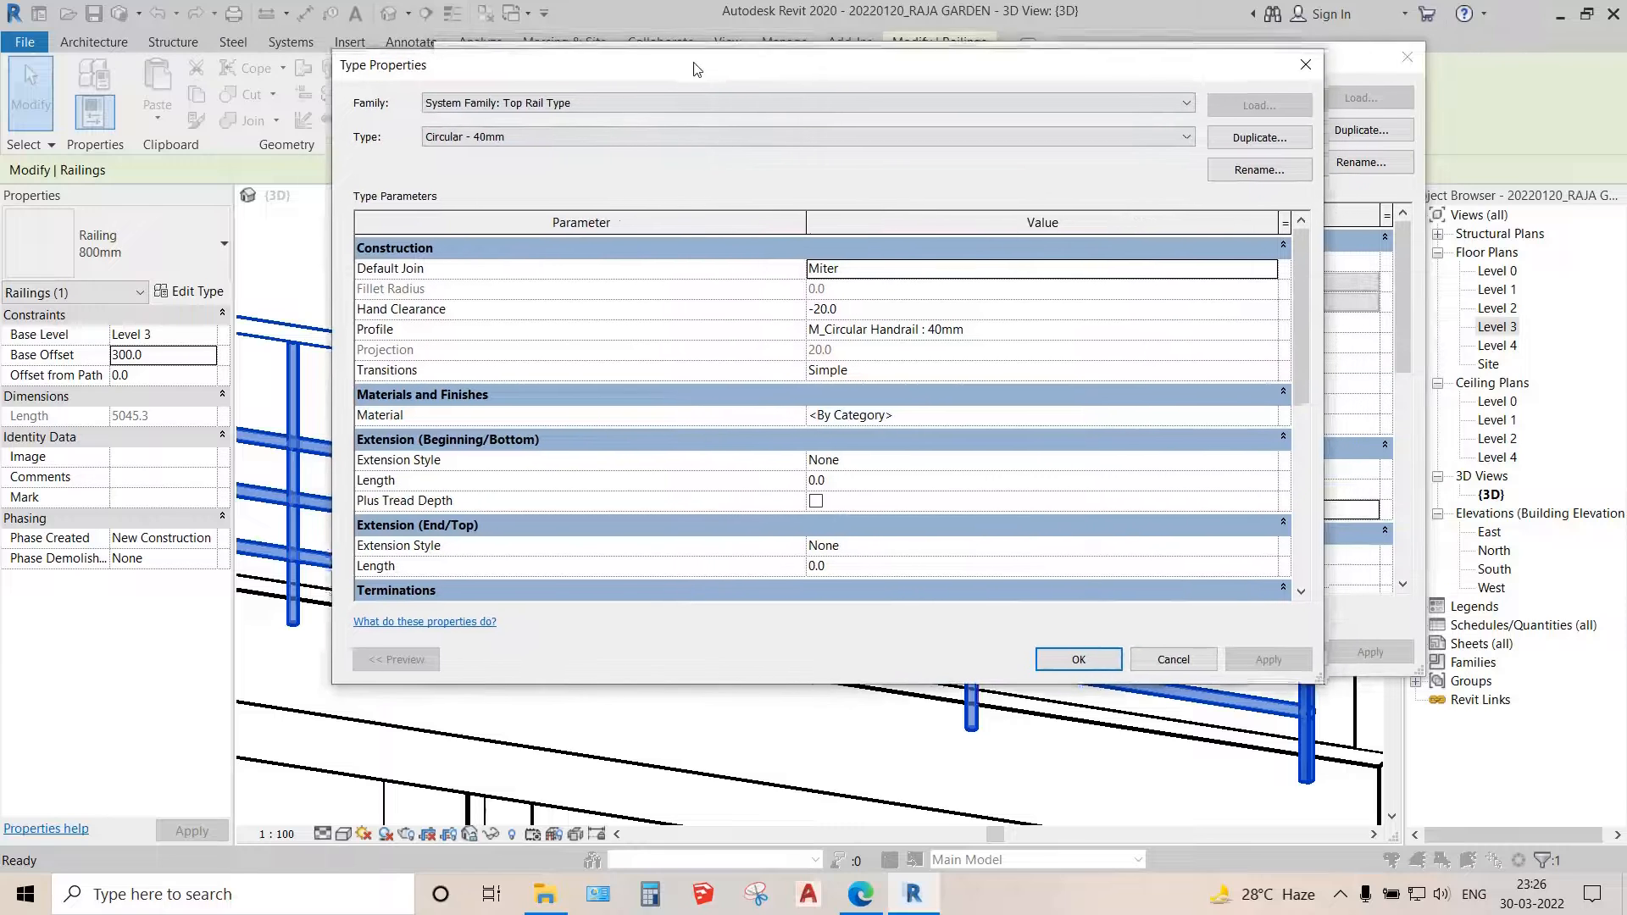
pyautogui.click(716, 153)
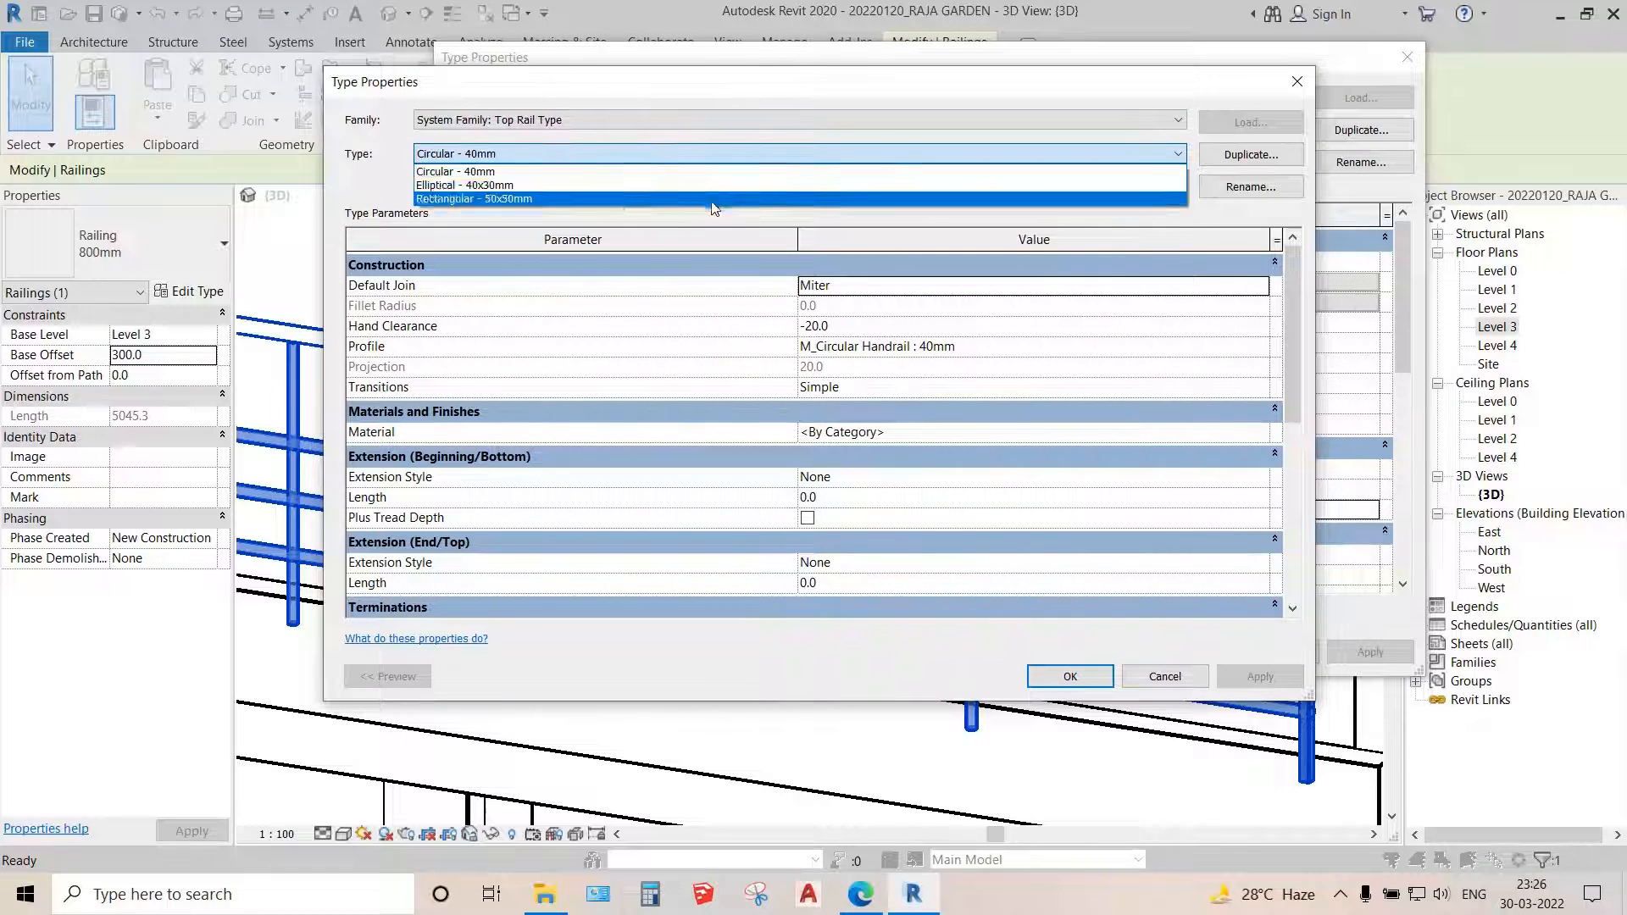
pyautogui.click(547, 199)
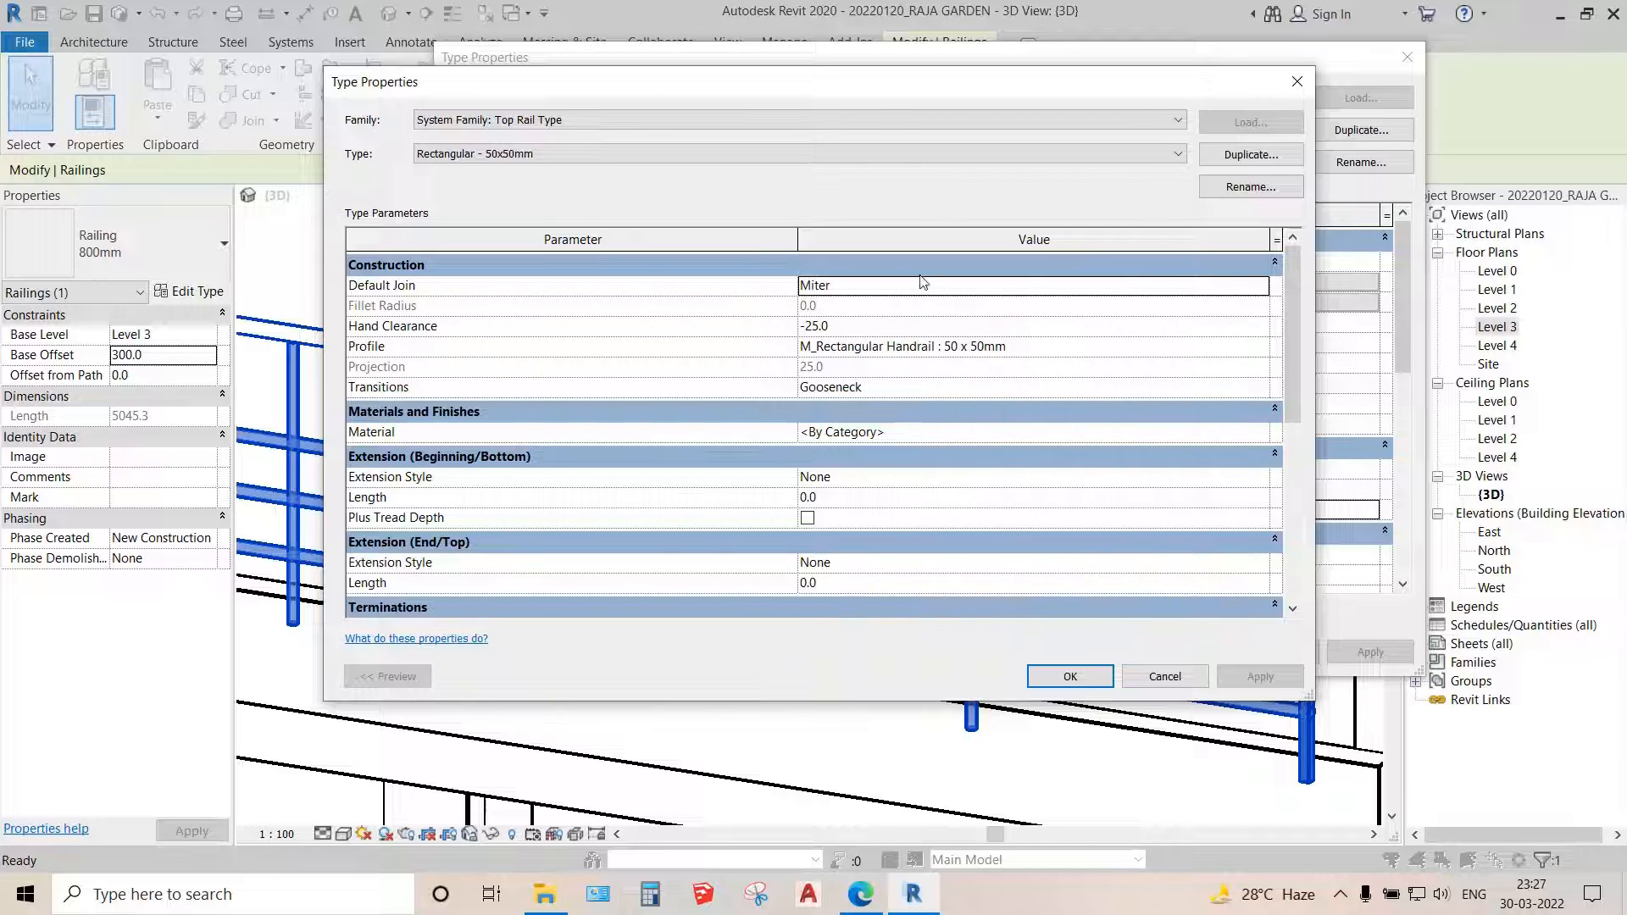
# - Set the Rectangular - 50x50mm top rail's Hand Clearance to 25 and accept the top rail and railing type changes
pyautogui.click(902, 292)
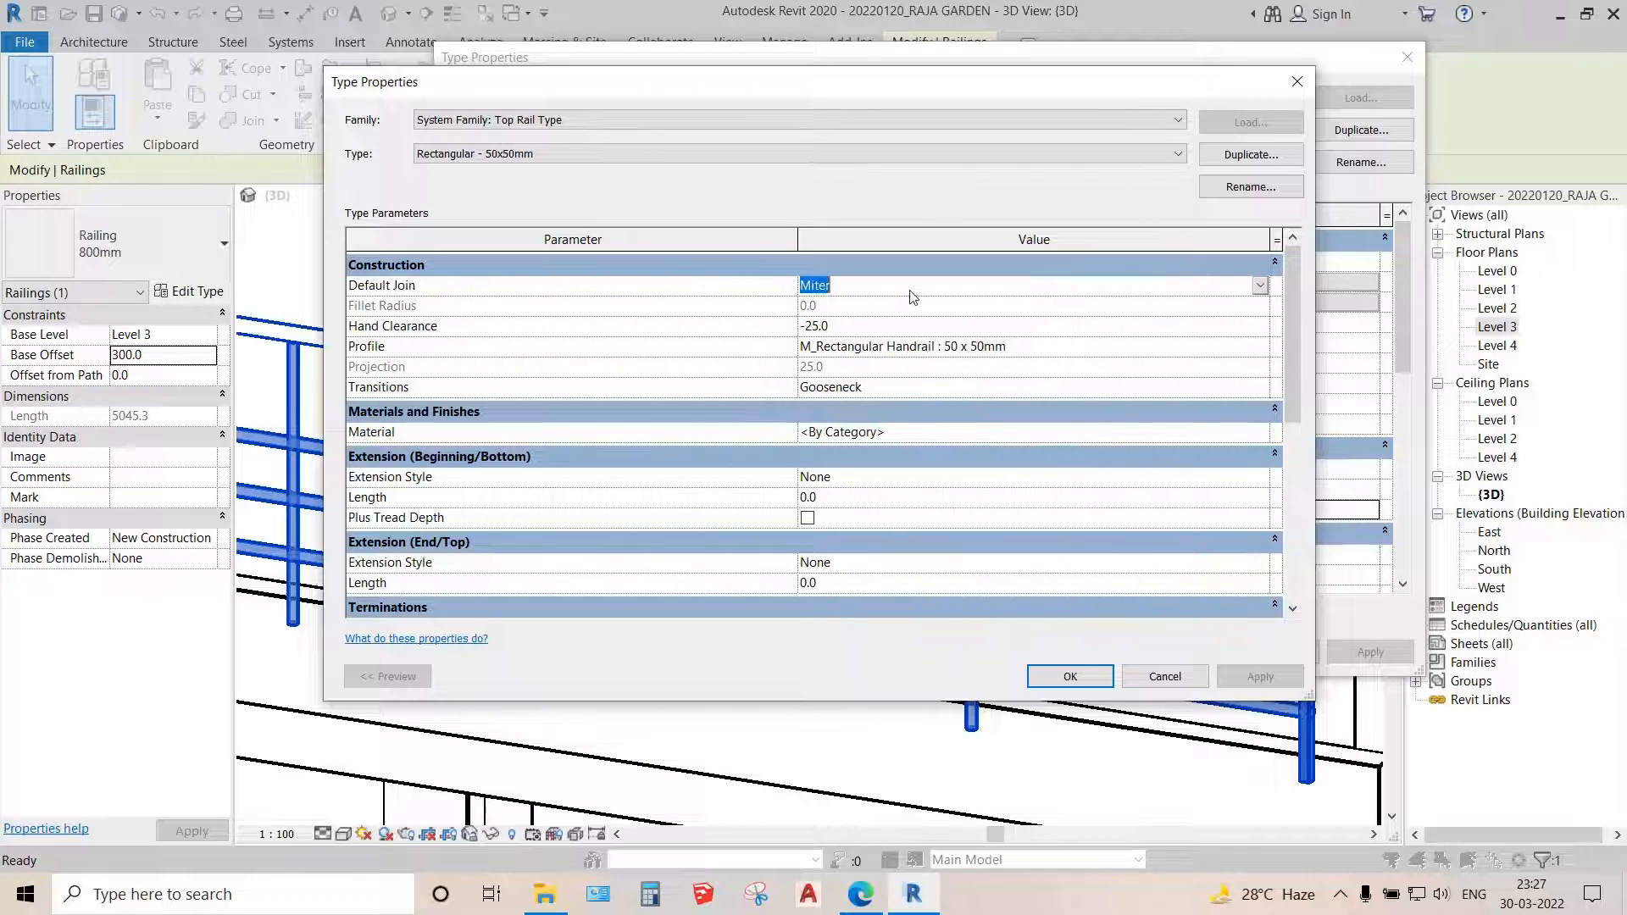
pyautogui.click(1262, 287)
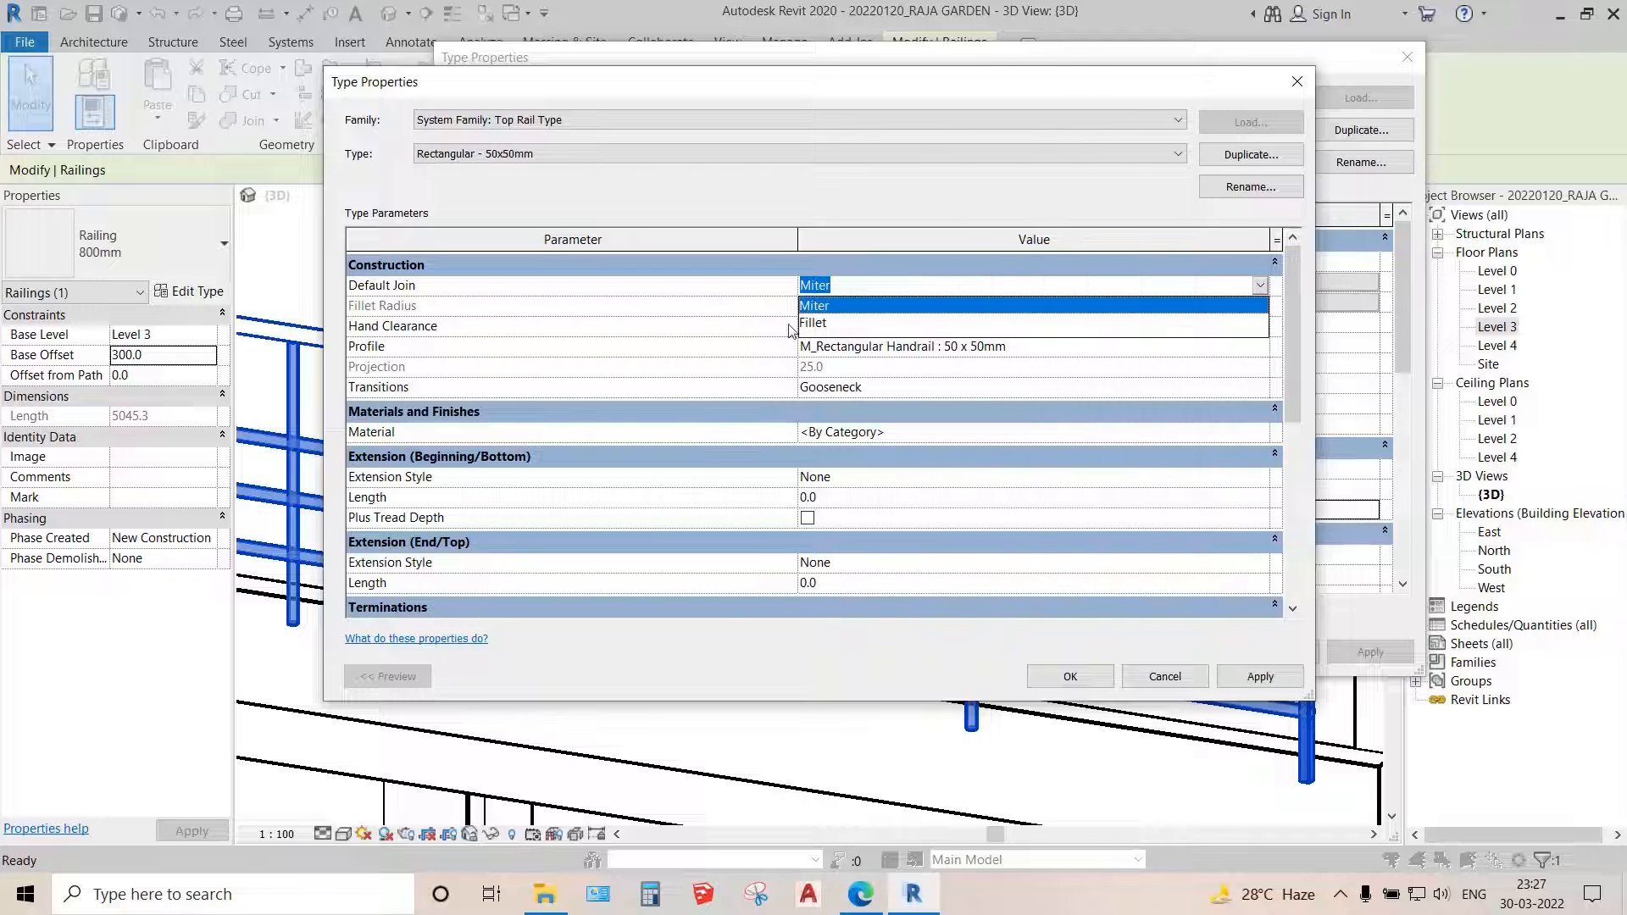
pyautogui.click(1156, 205)
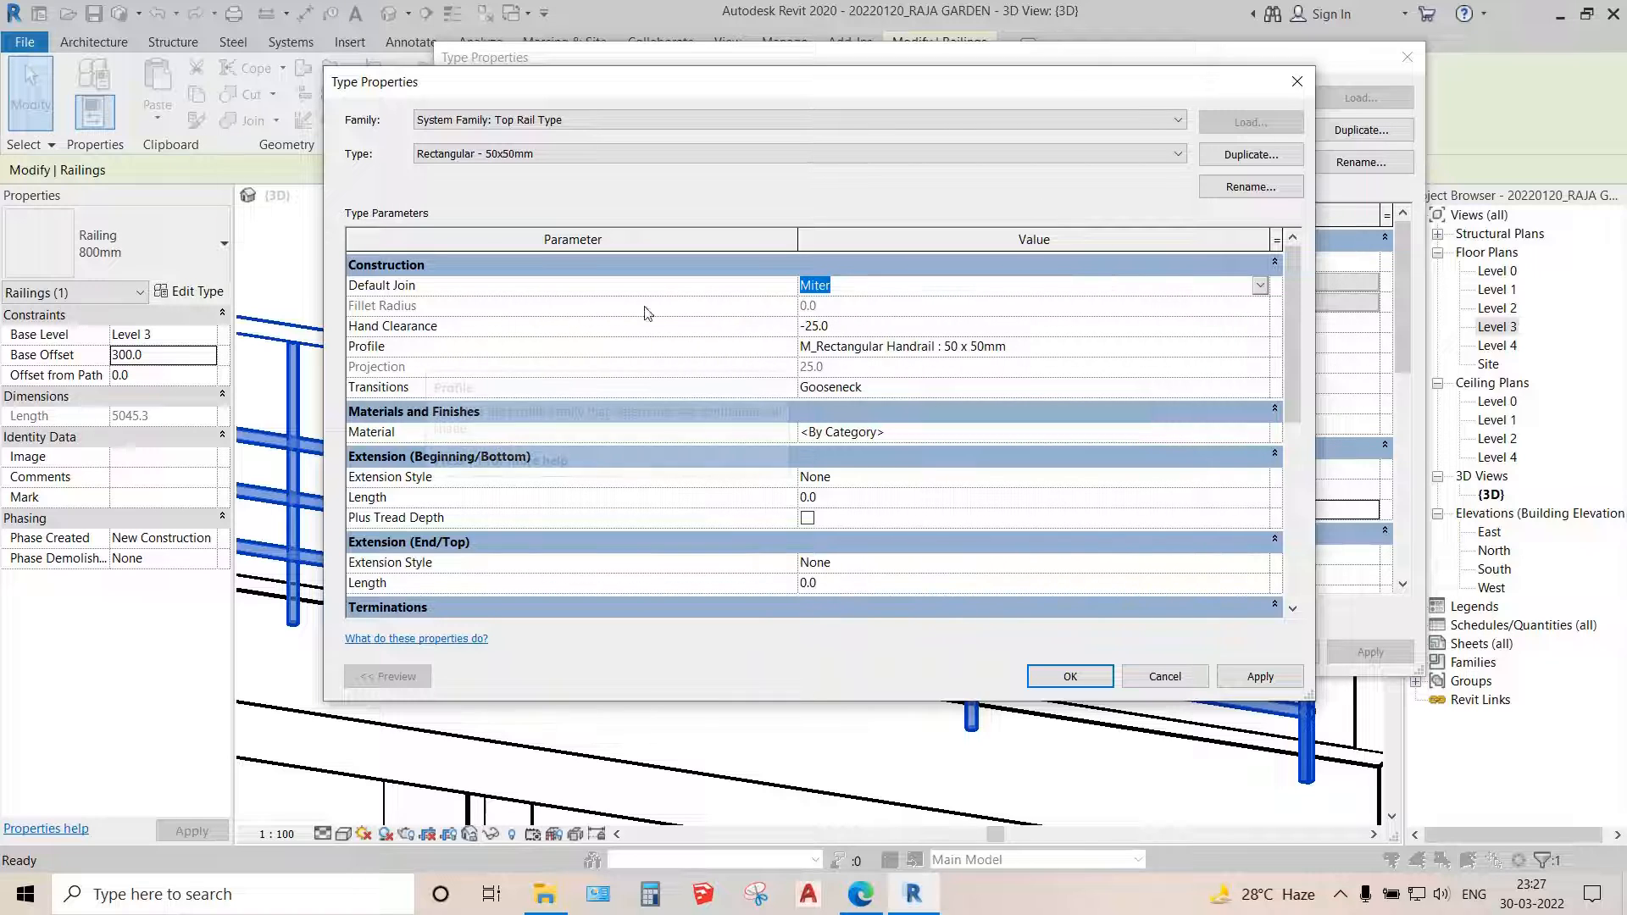
pyautogui.click(850, 328)
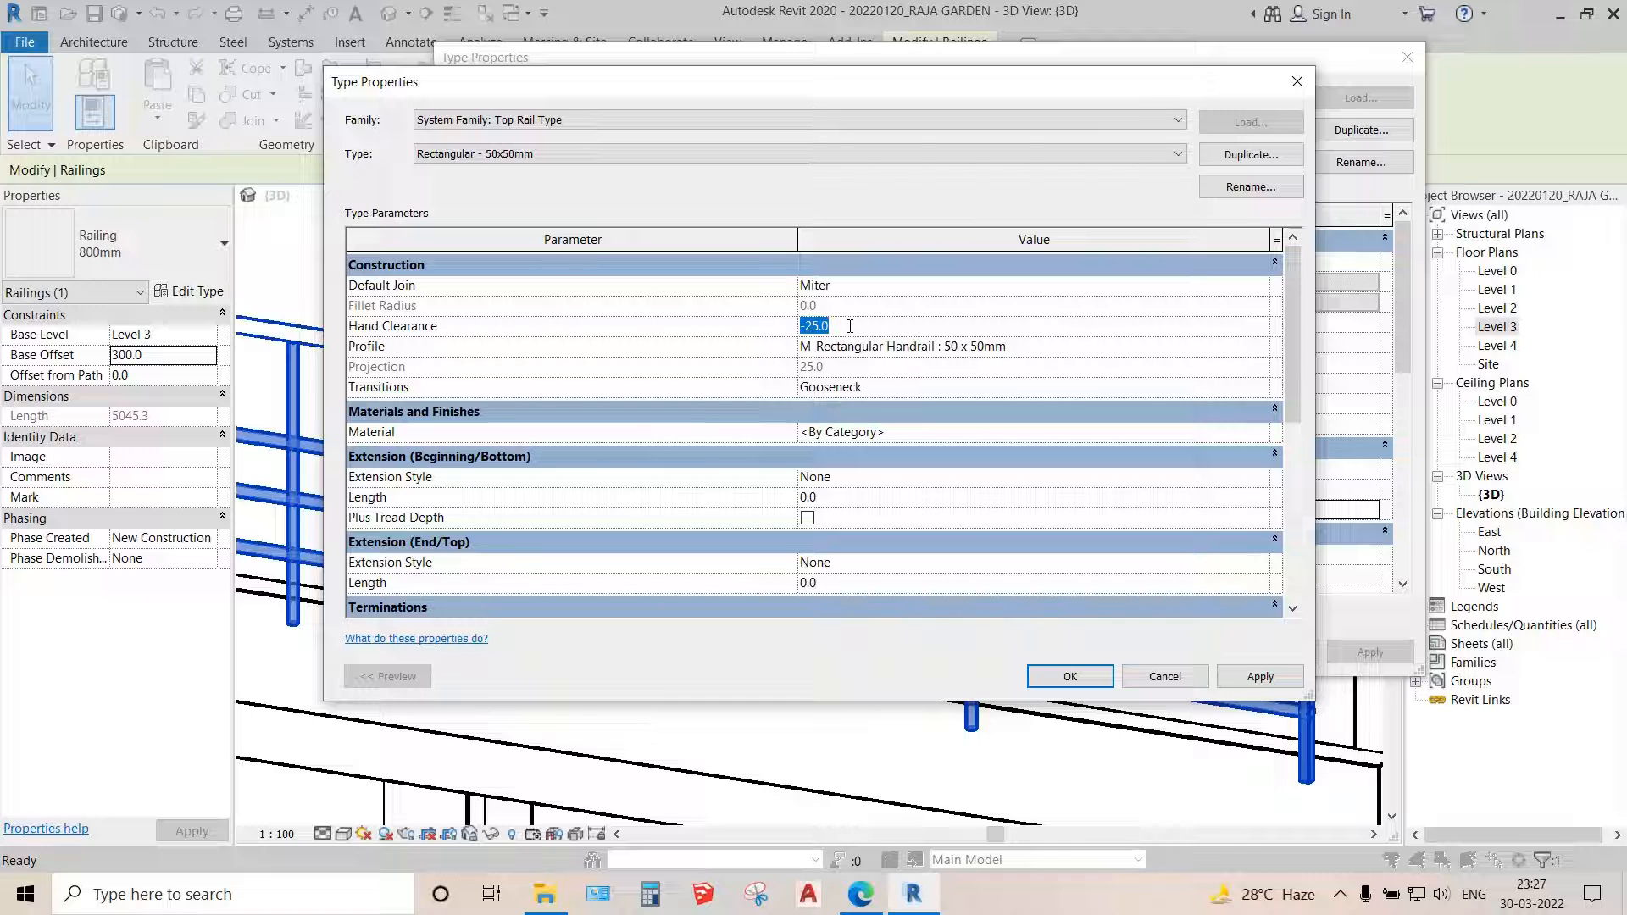
pyautogui.write('25')
pyautogui.click(1257, 677)
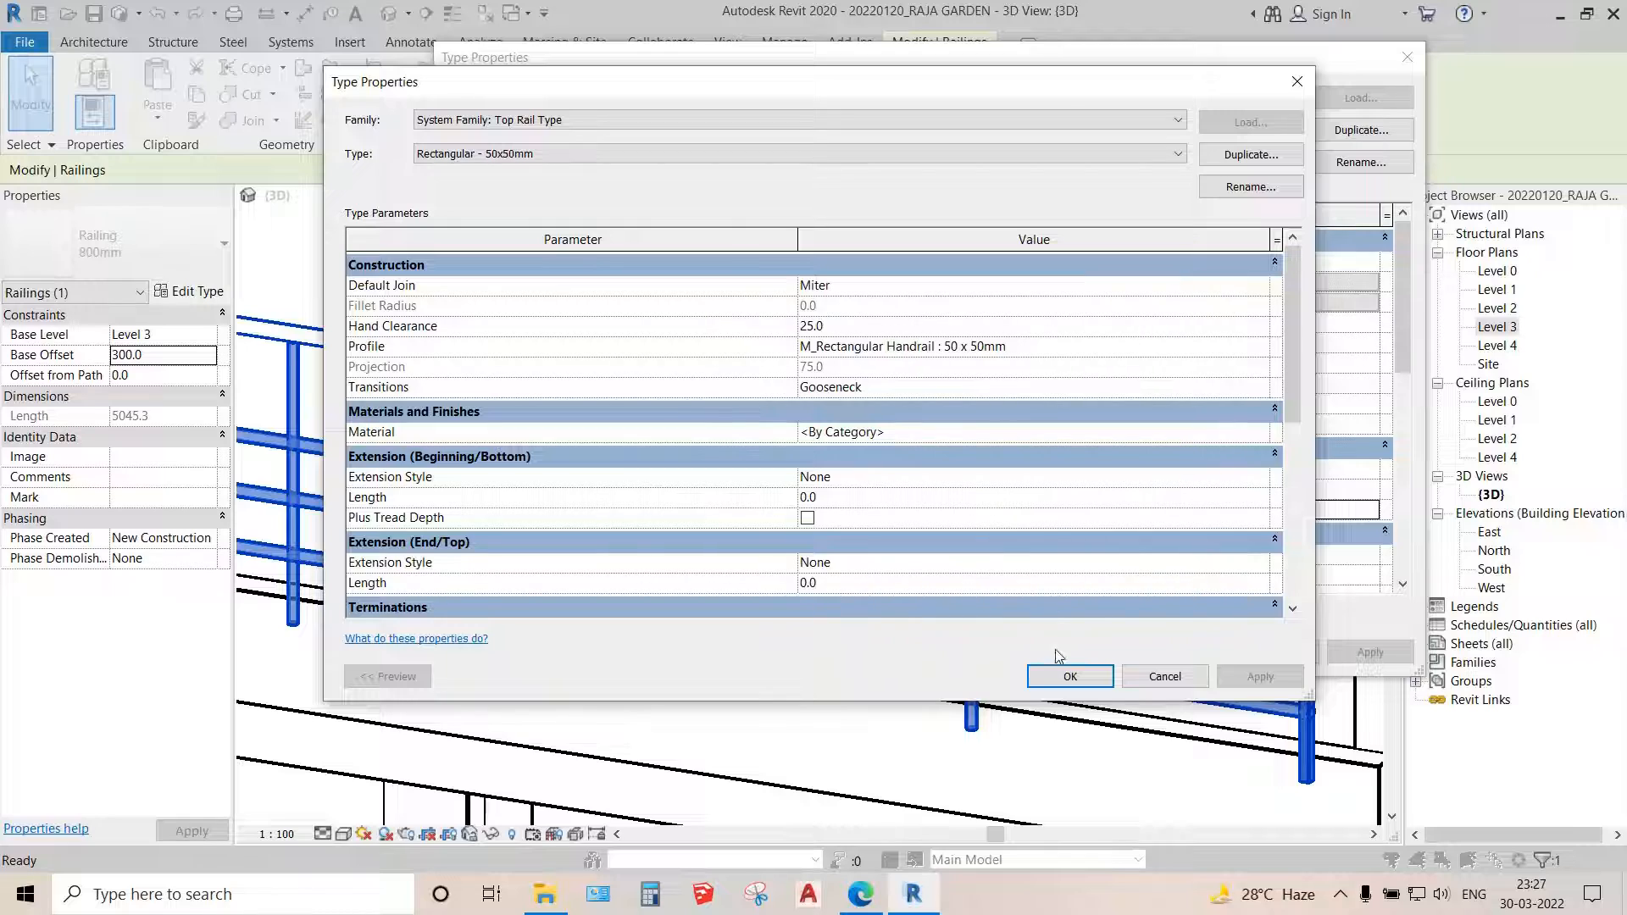
pyautogui.click(1070, 676)
pyautogui.click(1176, 651)
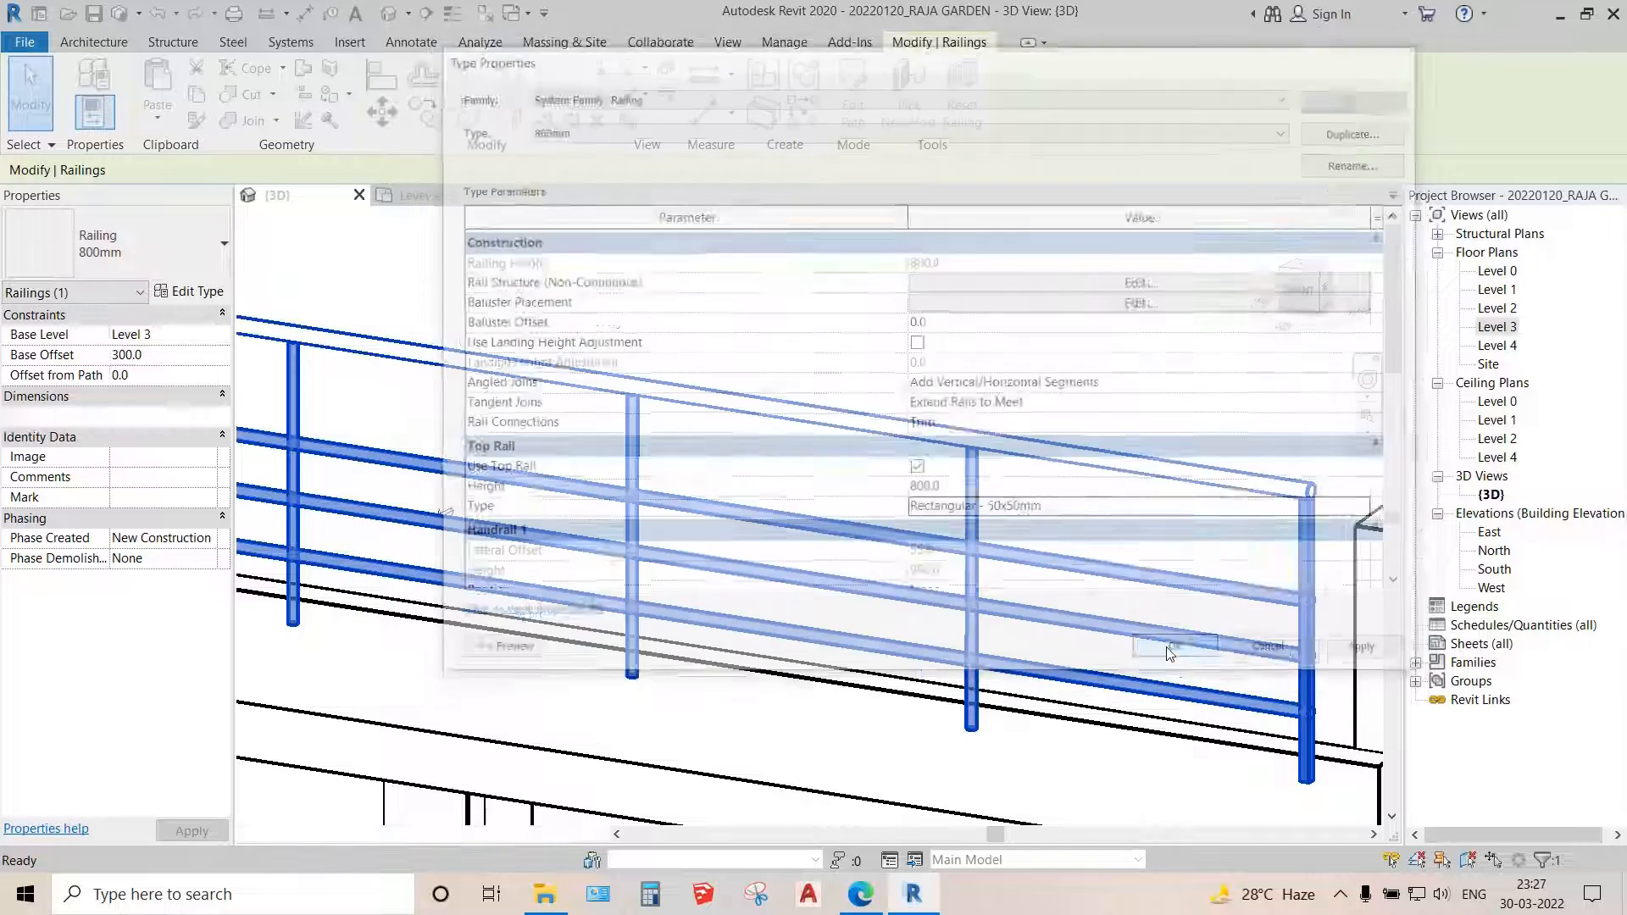
# - Examine the rectangular top rail's end and its seating on the end post beside the parapet return wall
pyautogui.scroll(5, 1304, 509)
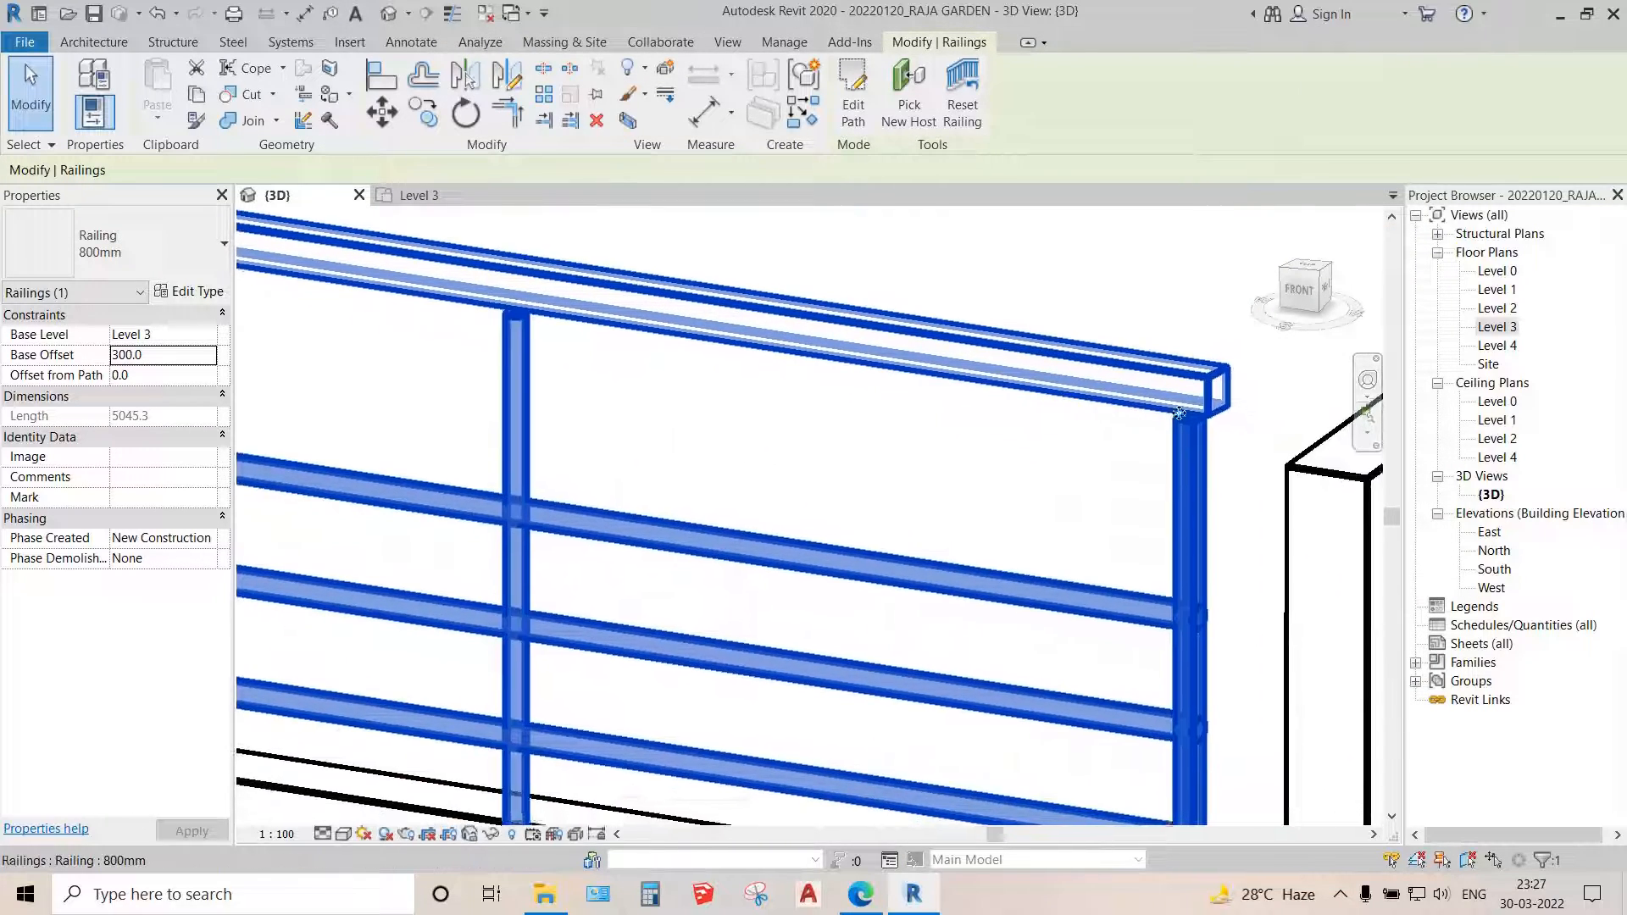
pyautogui.keyDown('shift'); pyautogui.moveTo(1184, 433); pyautogui.dragTo(1060, 577, button='middle'); pyautogui.keyUp('shift')
pyautogui.scroll(3, 946, 273)
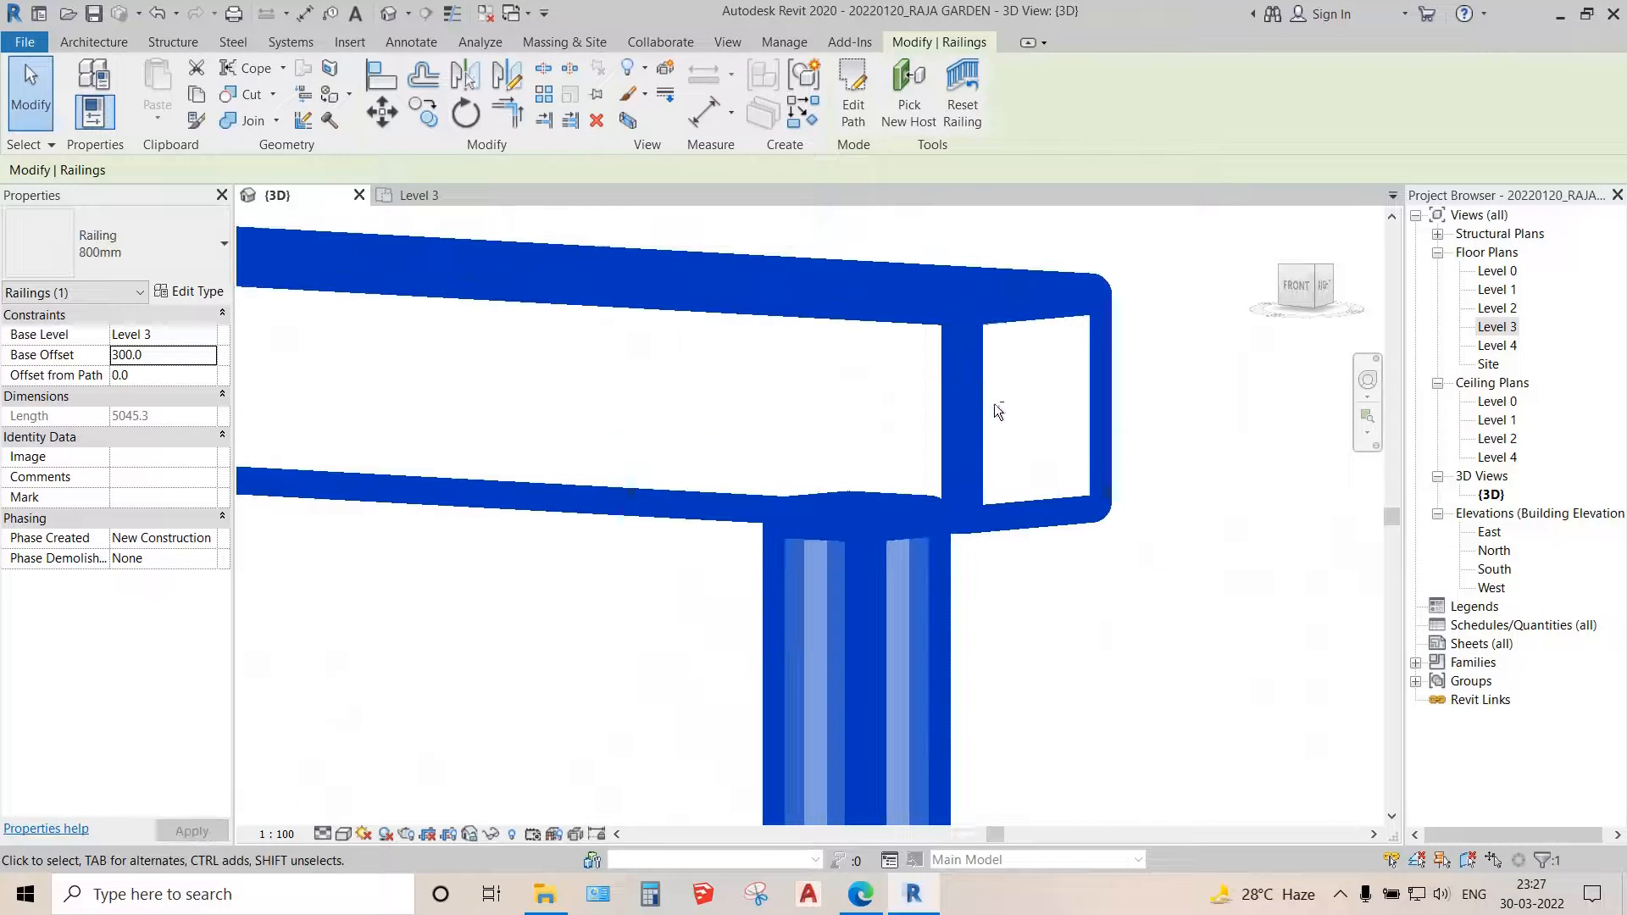
pyautogui.moveTo(994, 401)
pyautogui.keyDown('shift'); pyautogui.mouseDown(button='middle')
pyautogui.moveTo(1000, 312)
pyautogui.moveTo(1002, 399)
pyautogui.mouseUp(button='middle'); pyautogui.keyUp('shift')
pyautogui.scroll(-4, 998, 402)
pyautogui.scroll(-4, 939, 500)
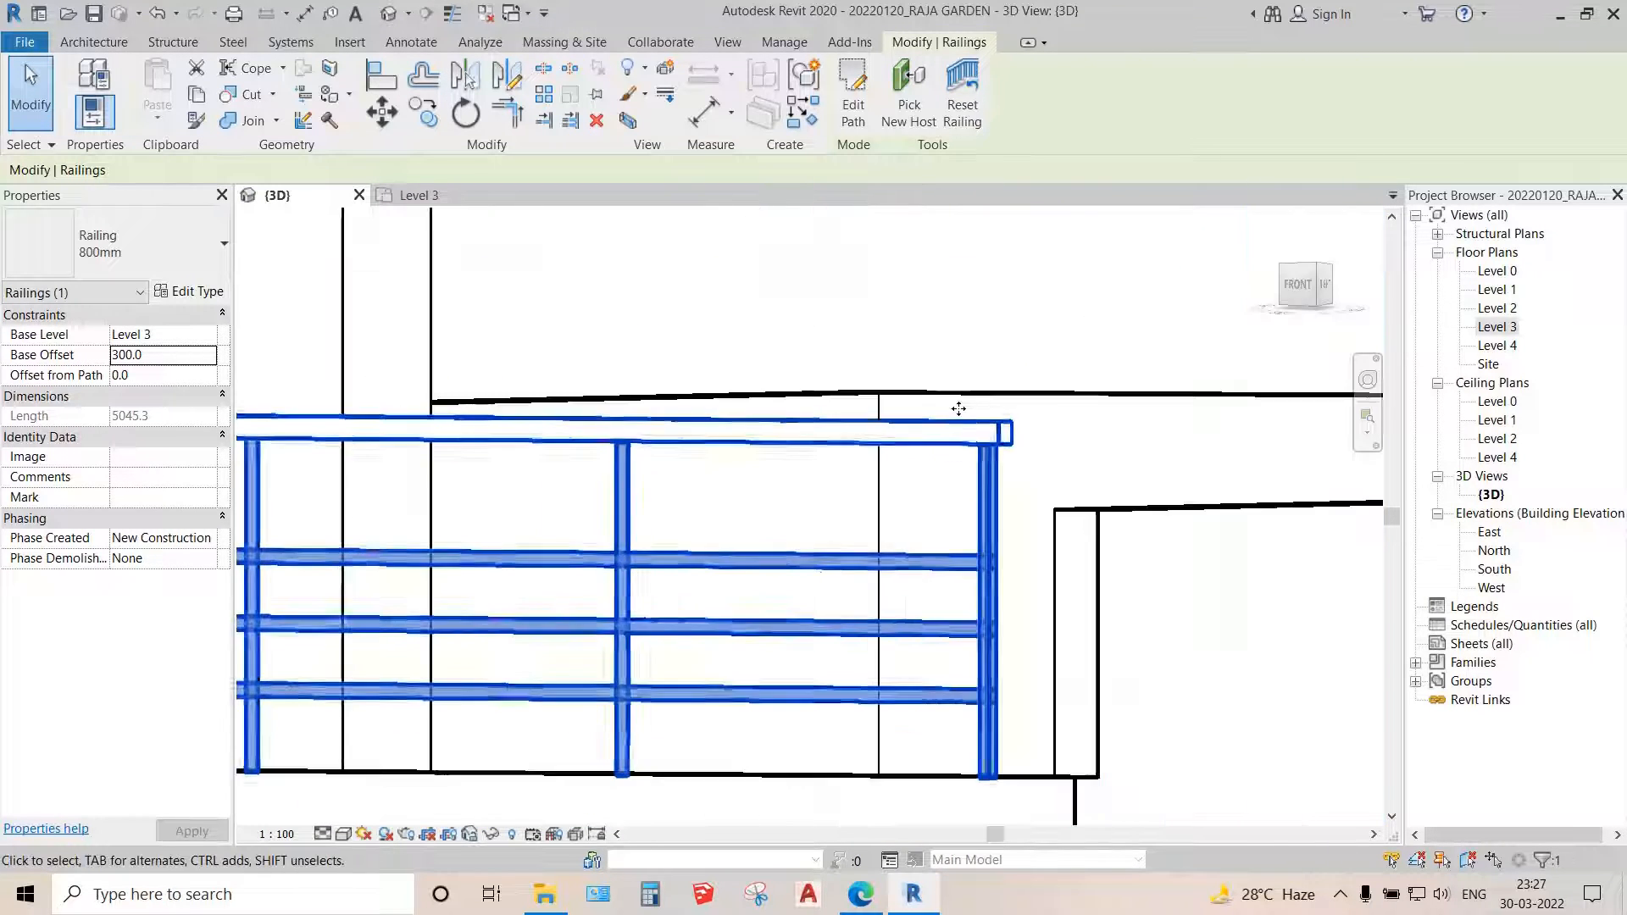
# - Examine the top rail along the parapet railing up to its opposite end post and intermediate balusters
pyautogui.scroll(2, 958, 410)
pyautogui.scroll(-3, 1049, 475)
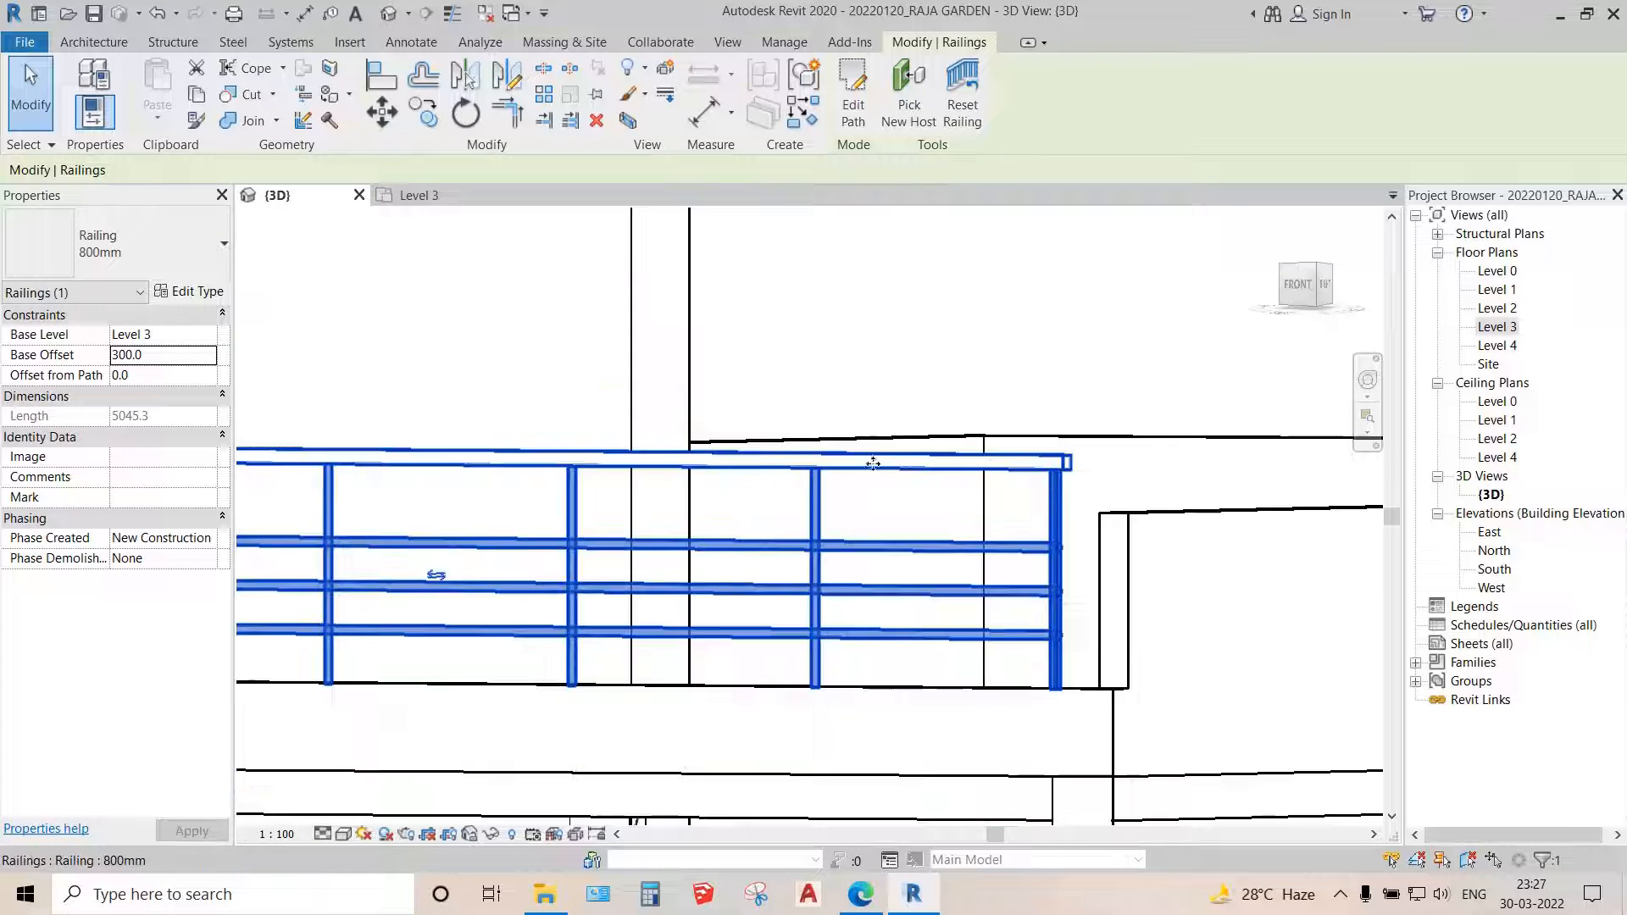
pyautogui.moveTo(1046, 480); pyautogui.dragTo(1296, 612, button='middle')
pyautogui.moveTo(1014, 591); pyautogui.dragTo(1247, 519, button='middle')
pyautogui.scroll(4, 647, 535)
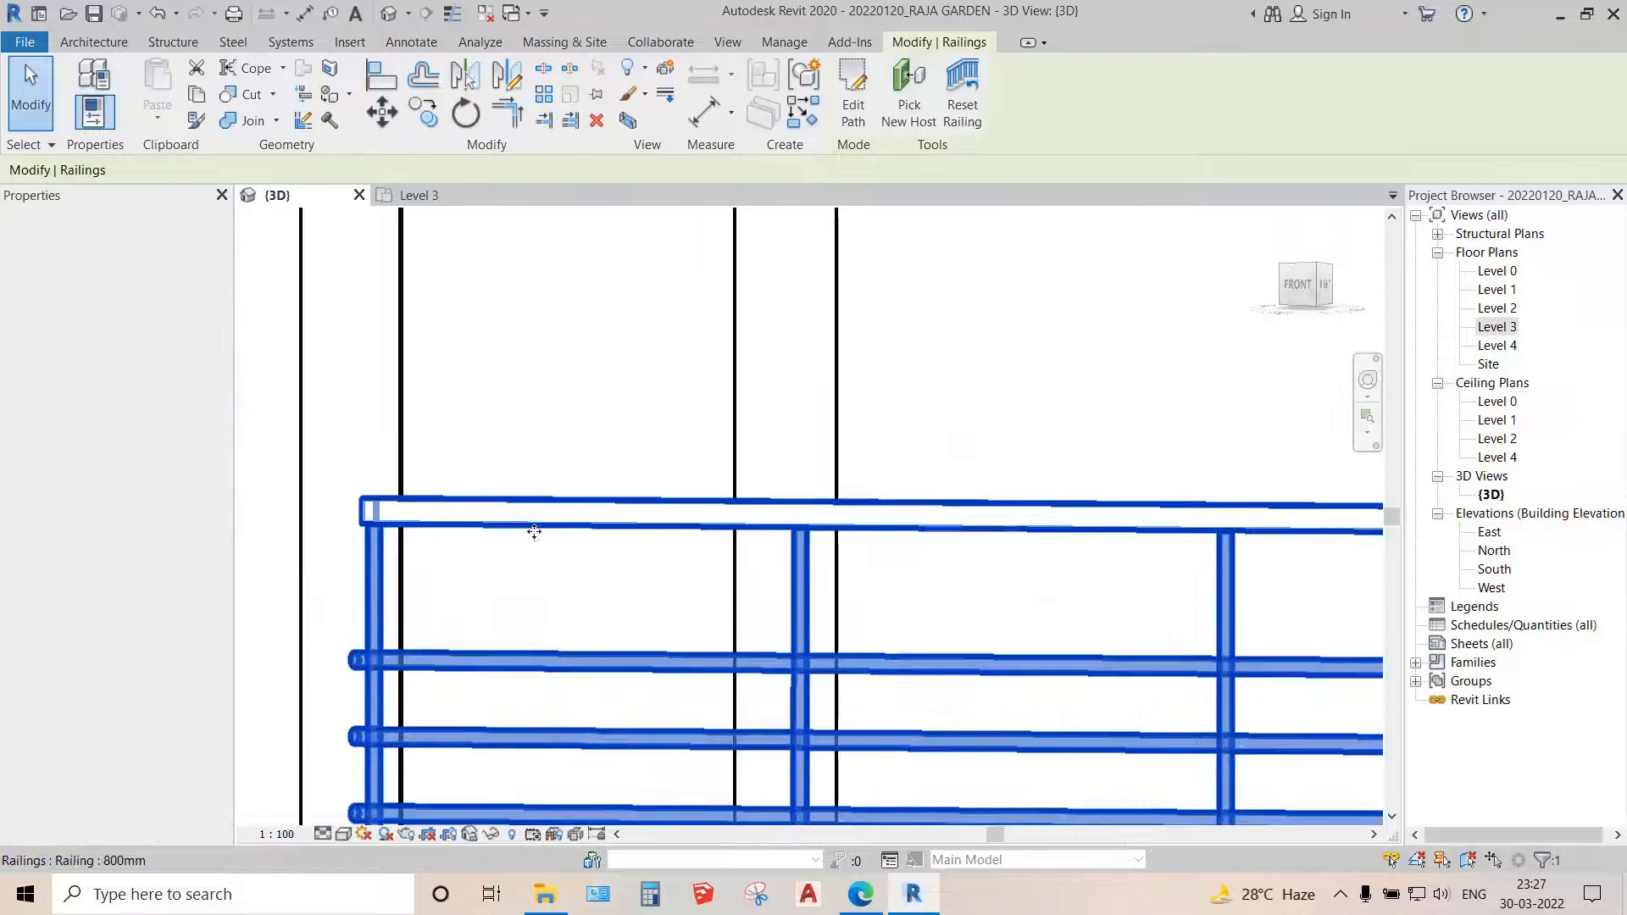
pyautogui.scroll(1, 534, 530)
pyautogui.scroll(-3, 549, 519)
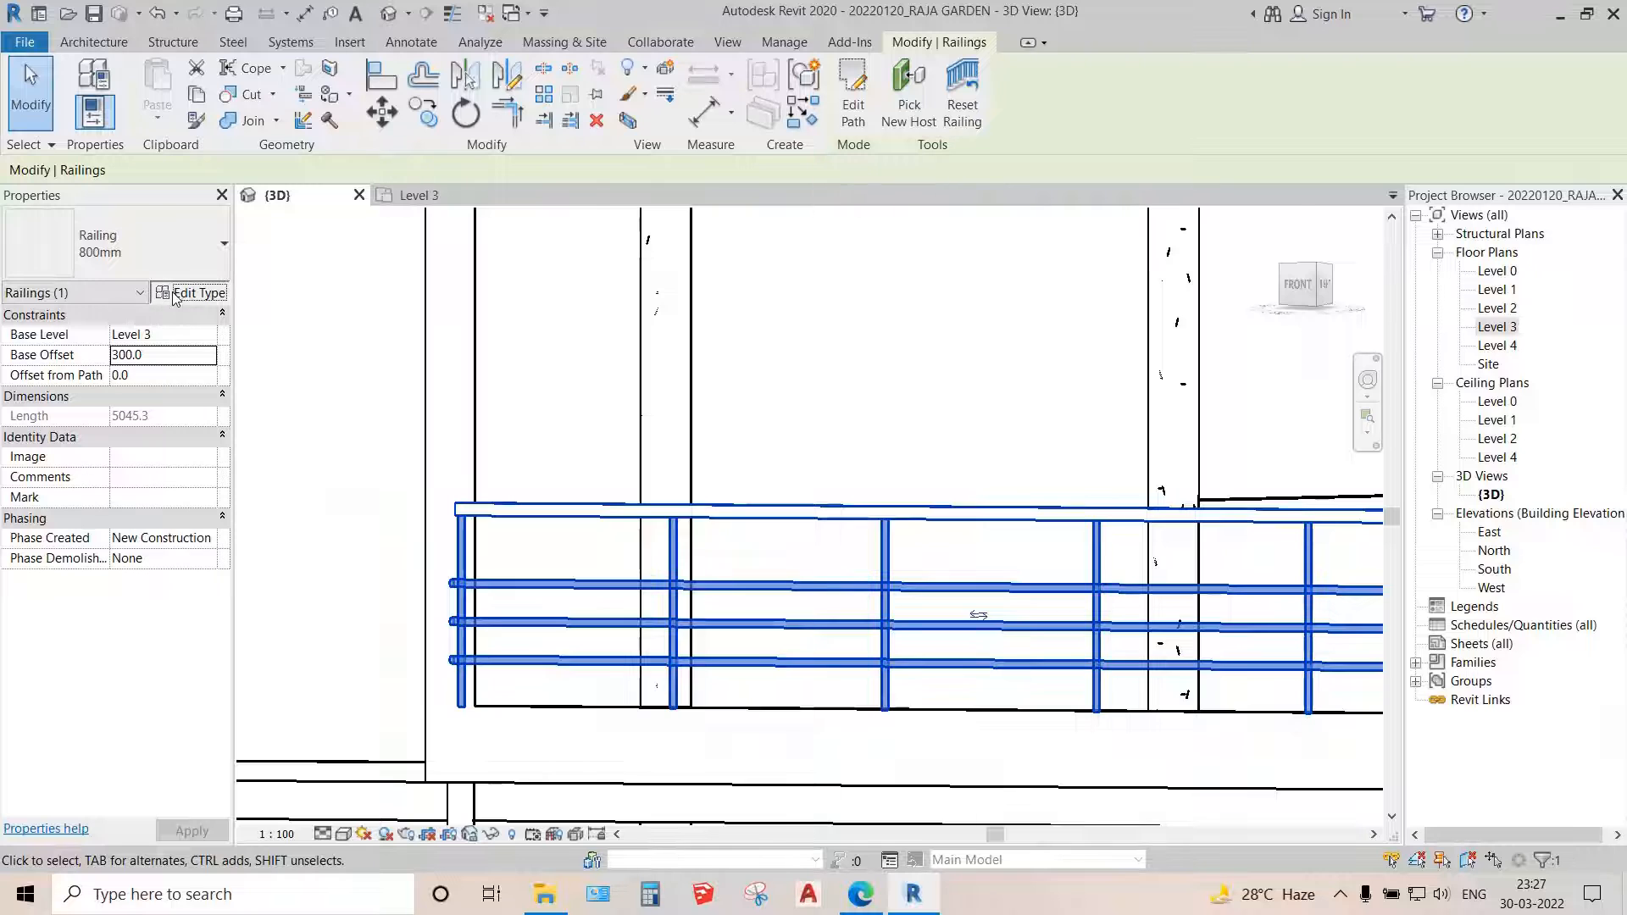
# - Set the Rectangular - 50x50mm top rail's Hand Clearance to -25 and accept the top rail and railing type changes
pyautogui.click(183, 290)
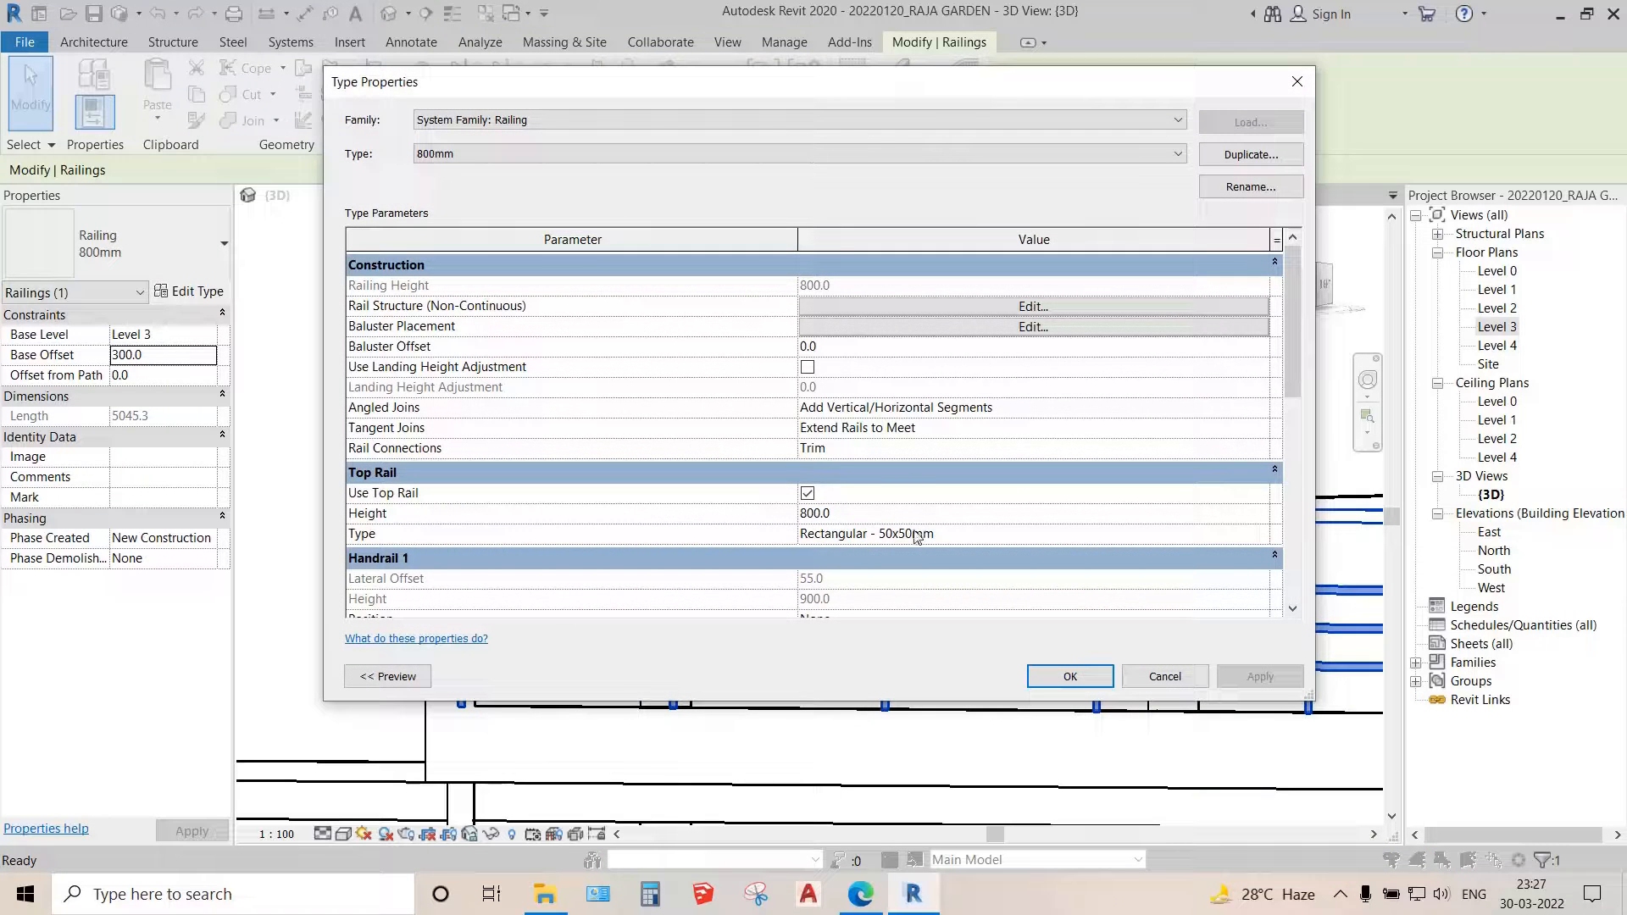
pyautogui.click(989, 536)
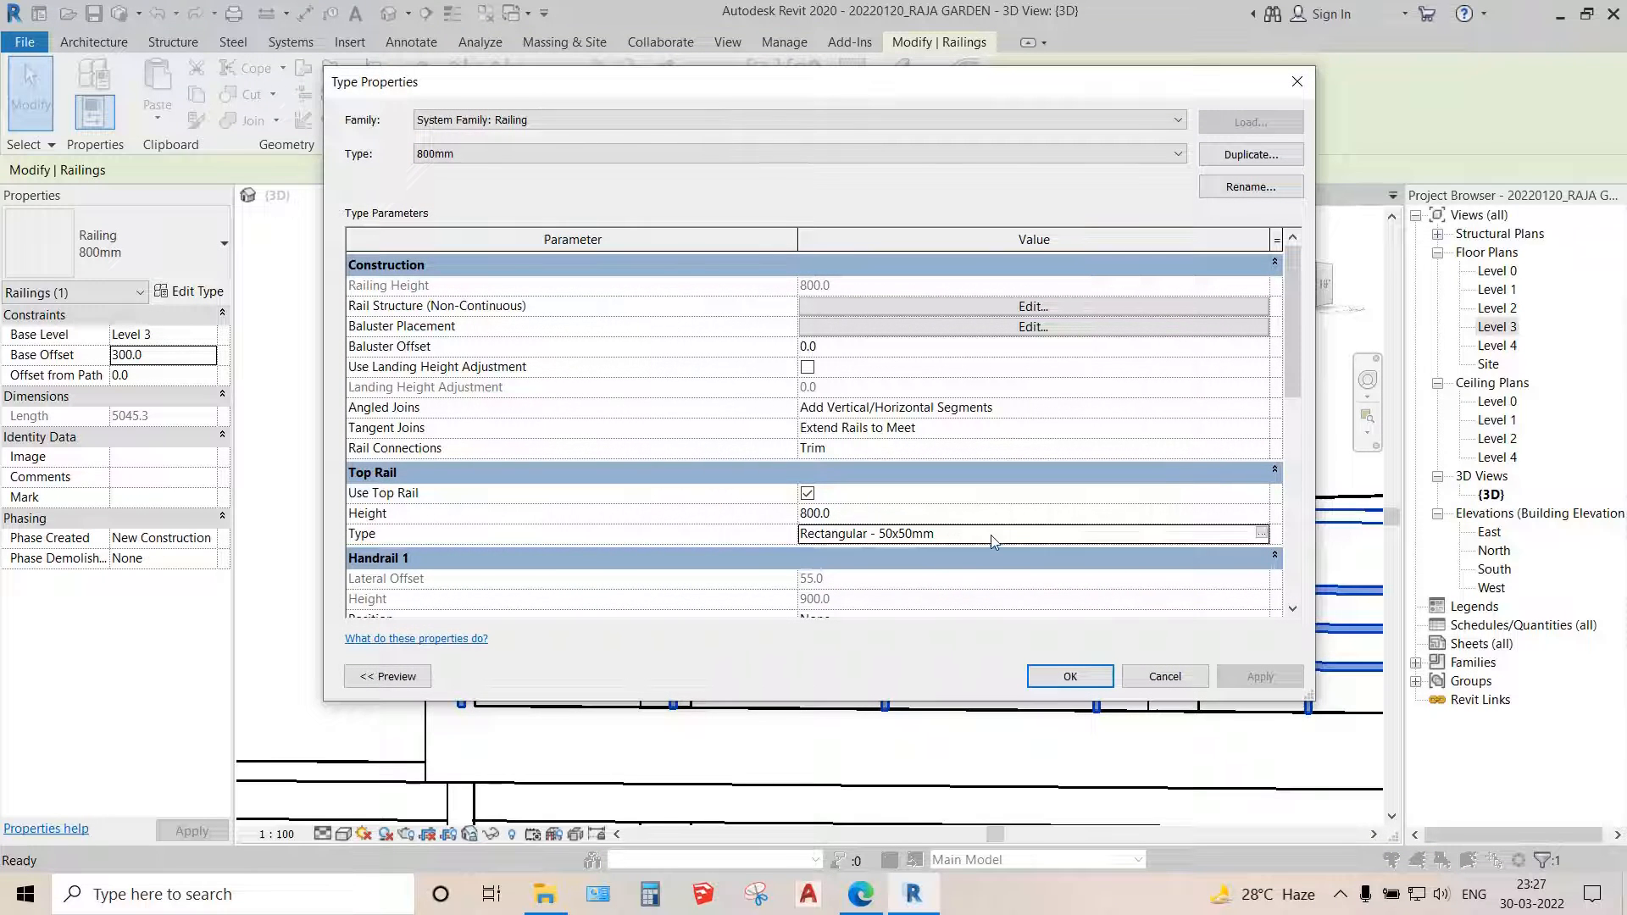
pyautogui.click(1263, 535)
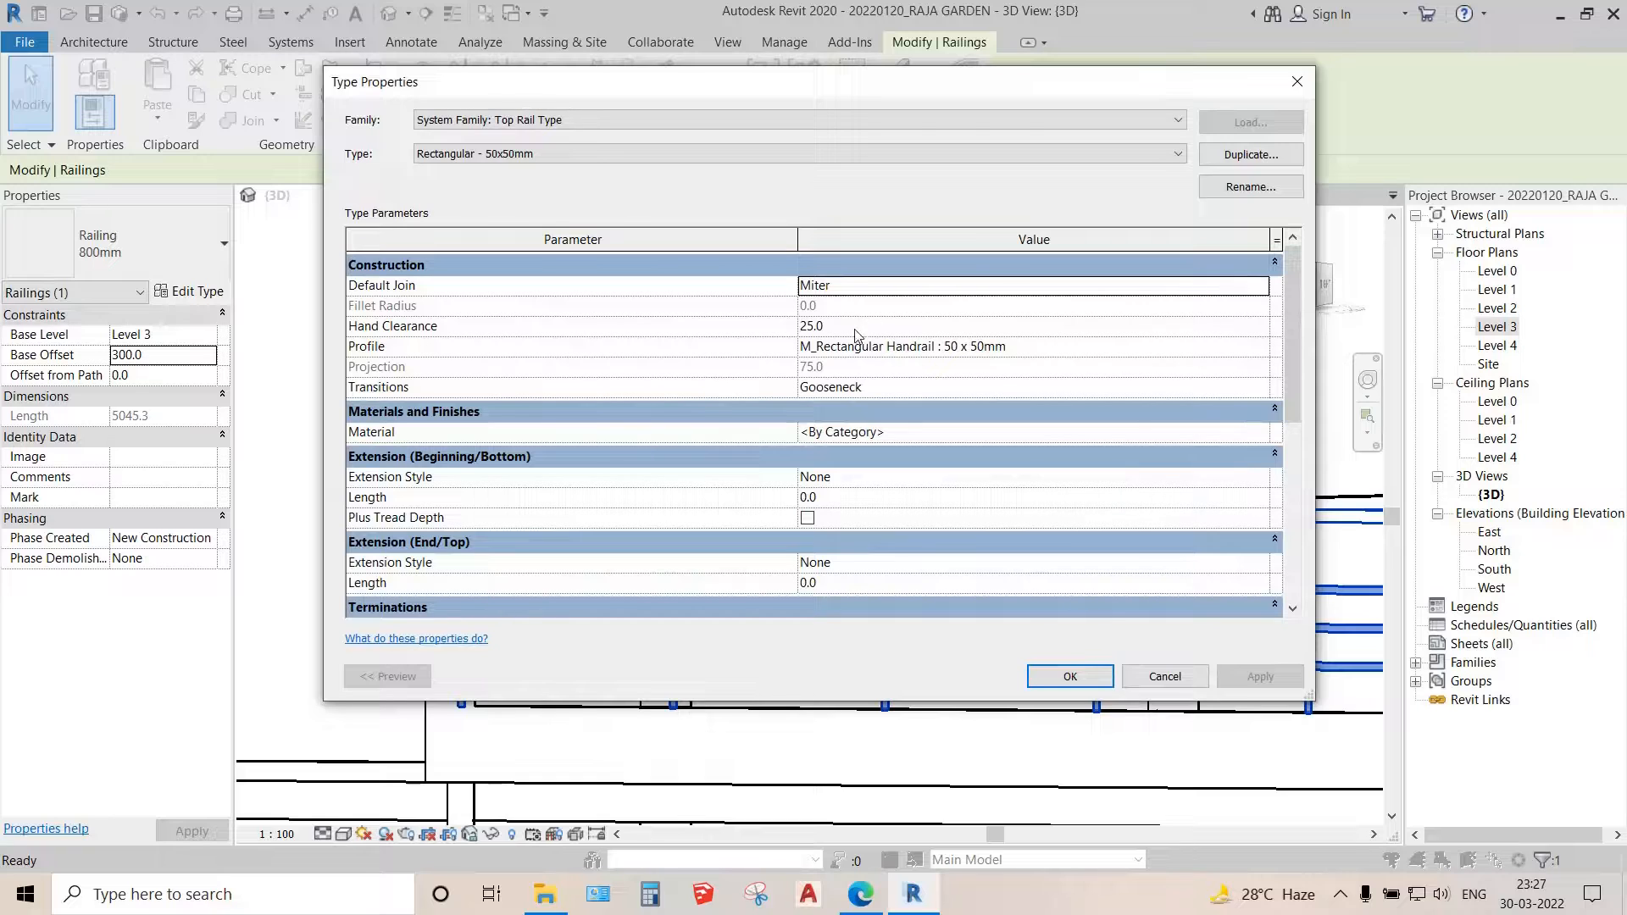
pyautogui.click(856, 332)
pyautogui.write('-')
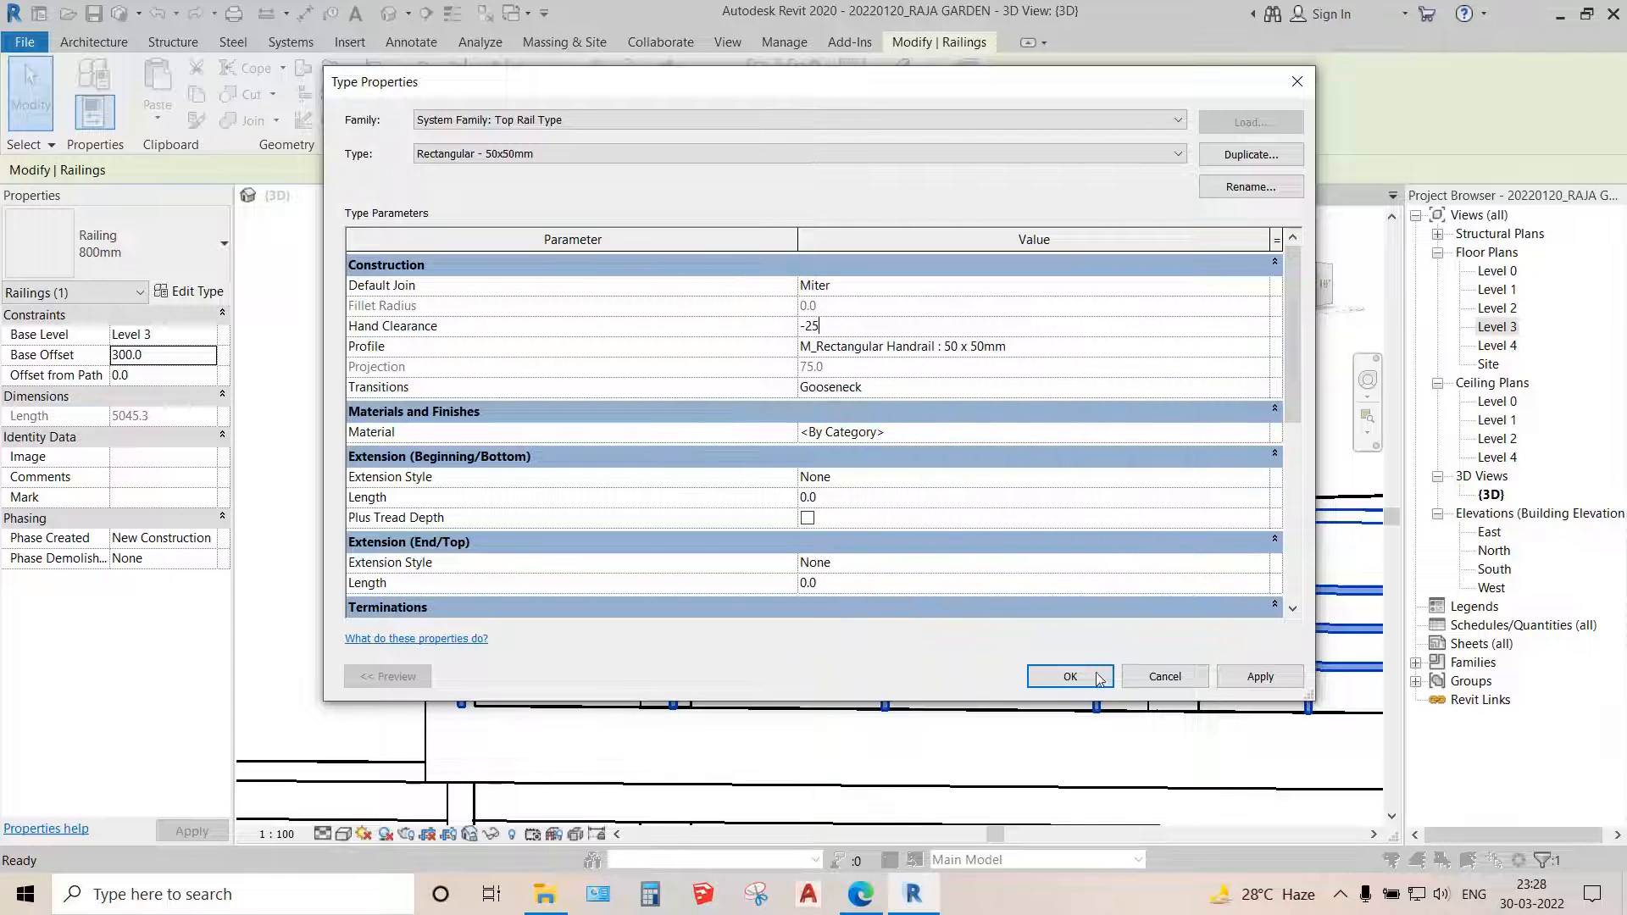
pyautogui.click(1273, 678)
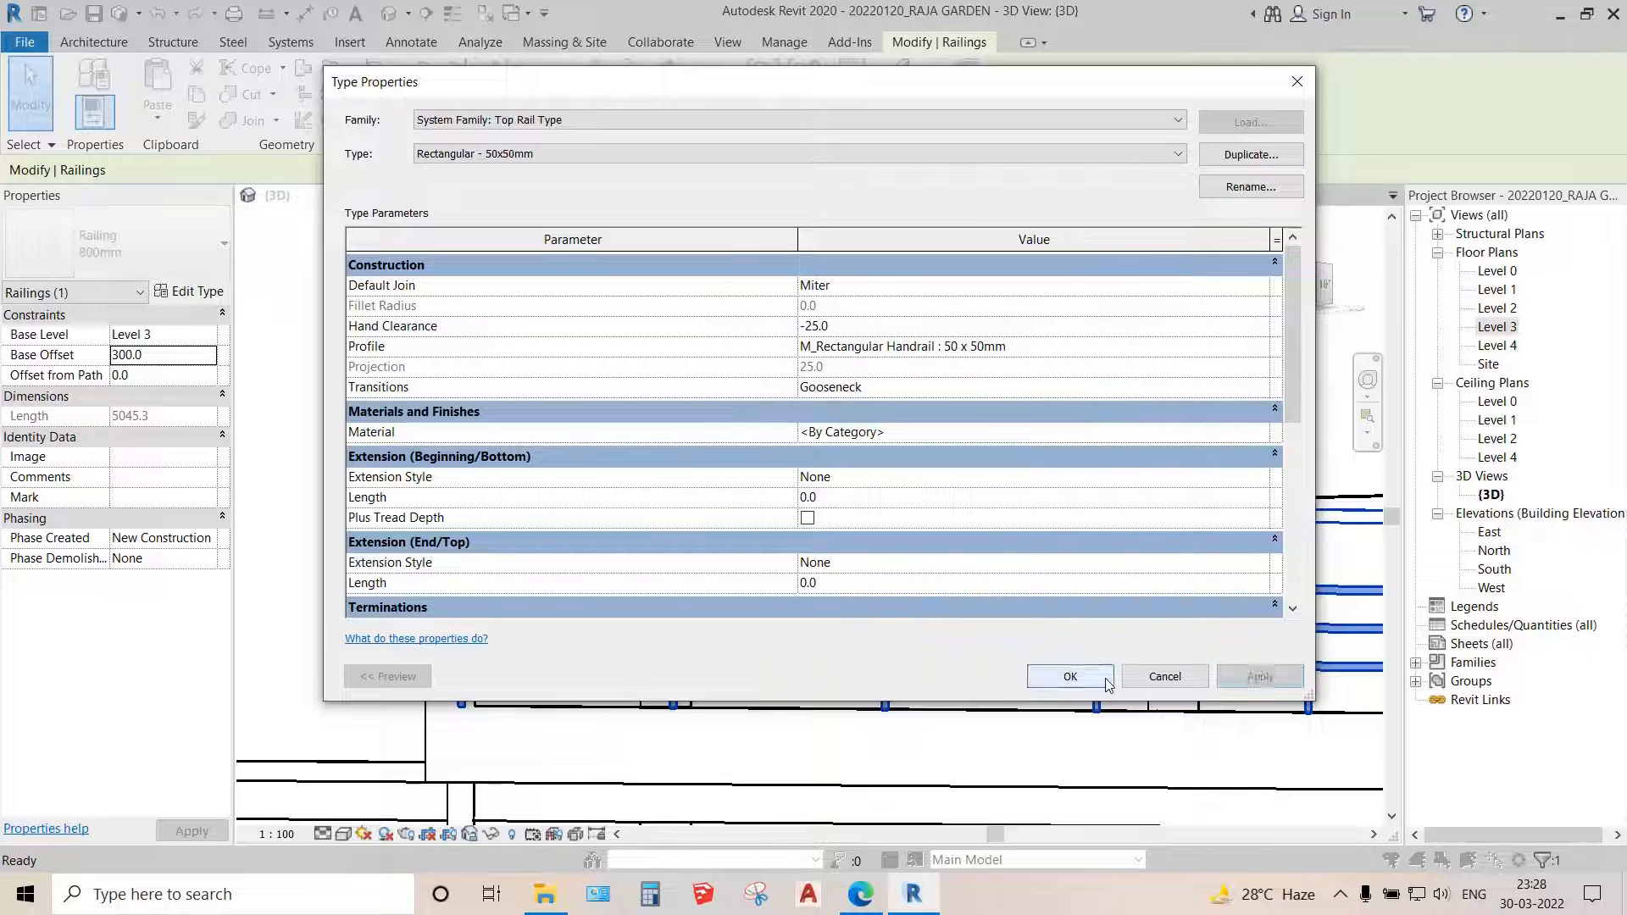
pyautogui.click(1070, 676)
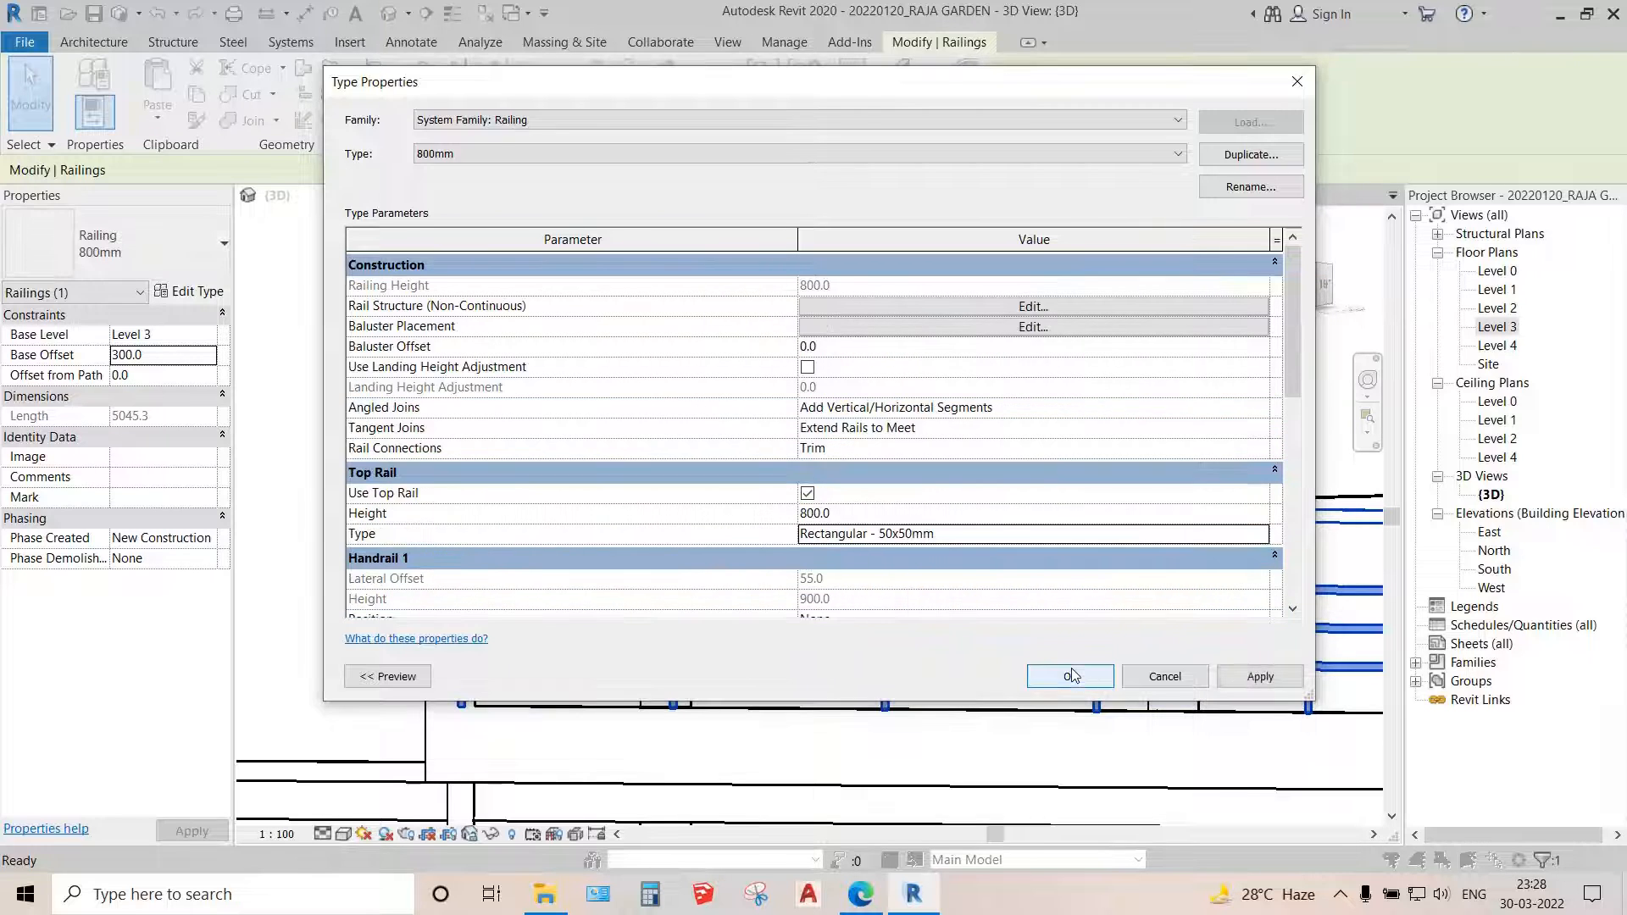
pyautogui.click(1072, 673)
# - Examine how the top rail's end aligns with the end post and the neighbouring 115 mm wall
pyautogui.scroll(-4, 388, 516)
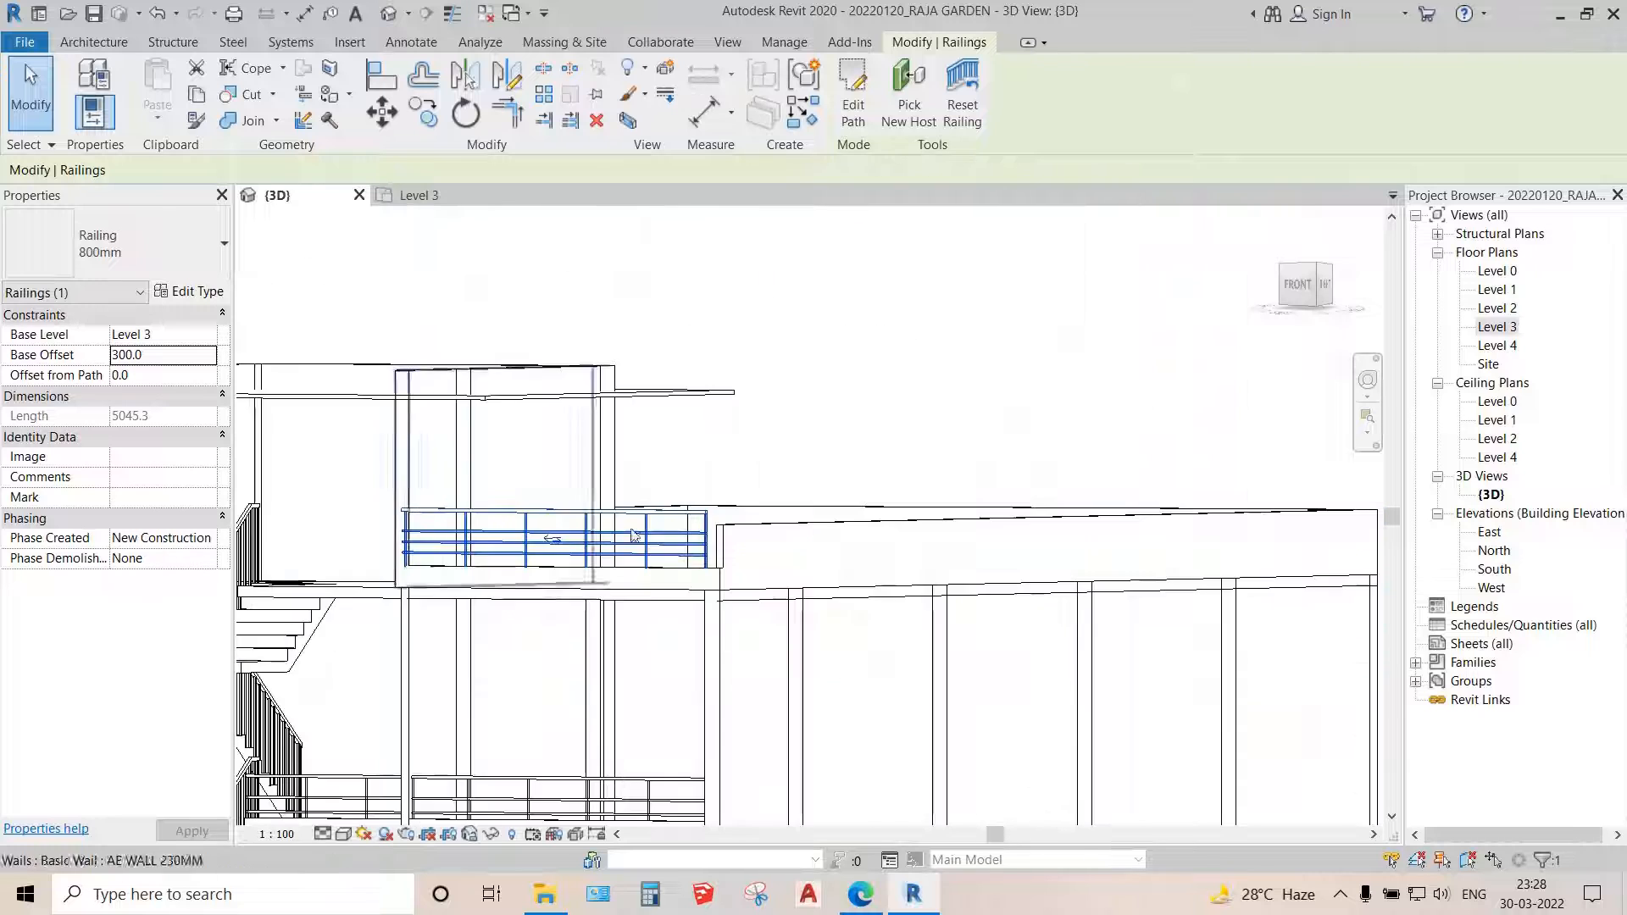
pyautogui.scroll(5, 699, 527)
pyautogui.keyDown('shift'); pyautogui.moveTo(788, 472); pyautogui.dragTo(922, 497, button='middle'); pyautogui.keyUp('shift')
pyautogui.scroll(4, 825, 476)
pyautogui.scroll(-3, 926, 367)
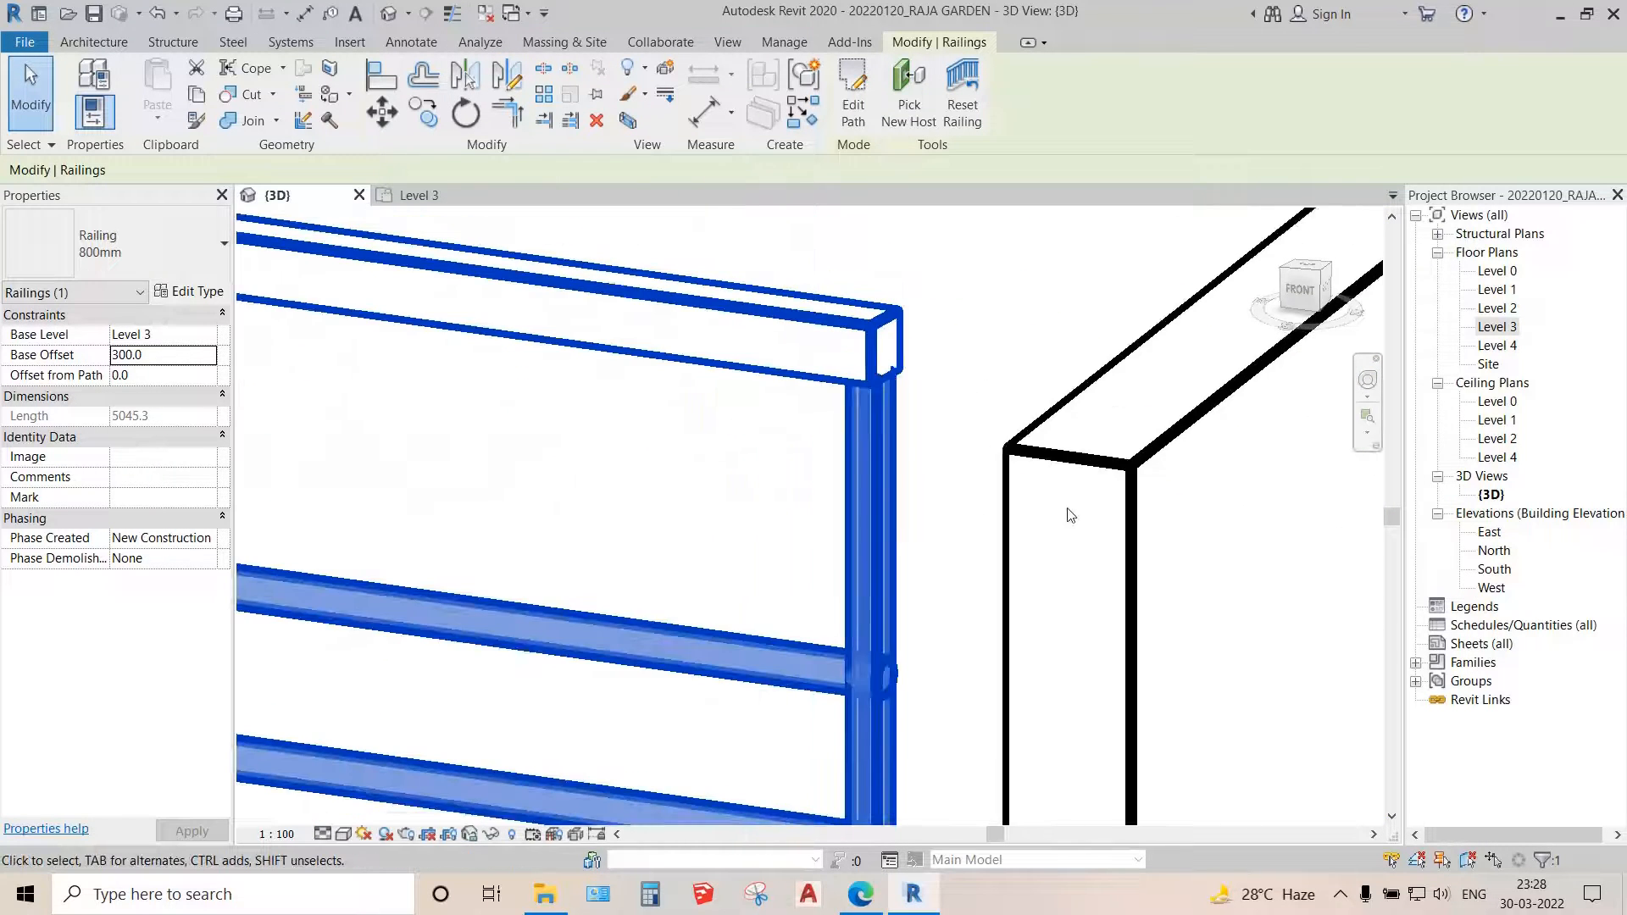
pyautogui.scroll(-2, 1108, 447)
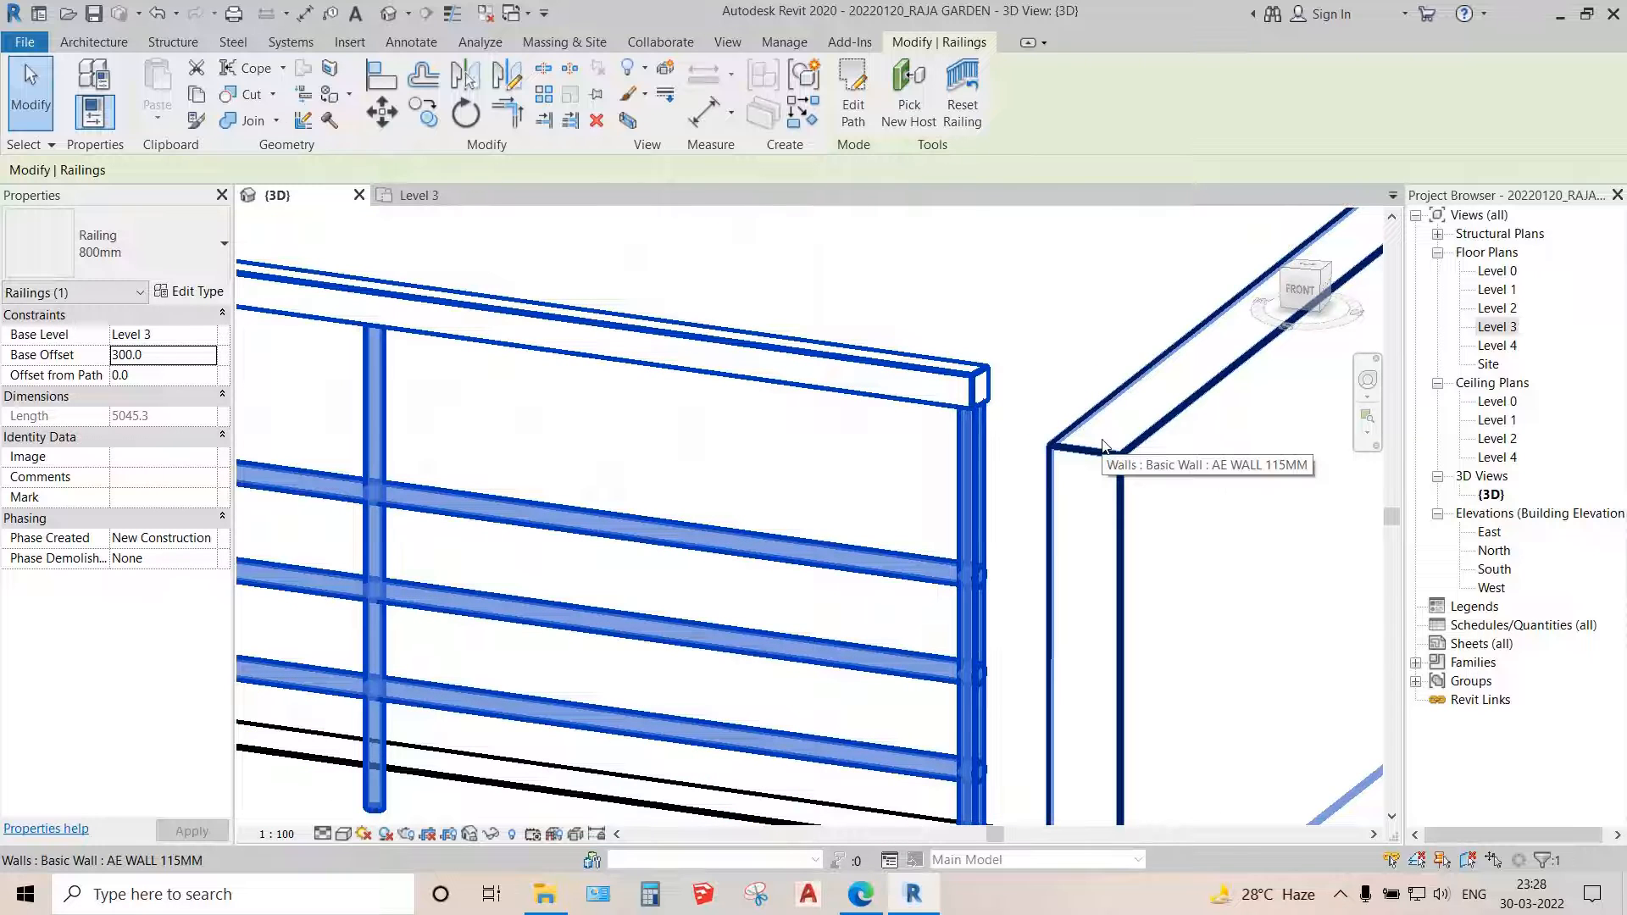
pyautogui.moveTo(970, 417); pyautogui.dragTo(1043, 318, button='middle')
pyautogui.scroll(2, 1046, 290)
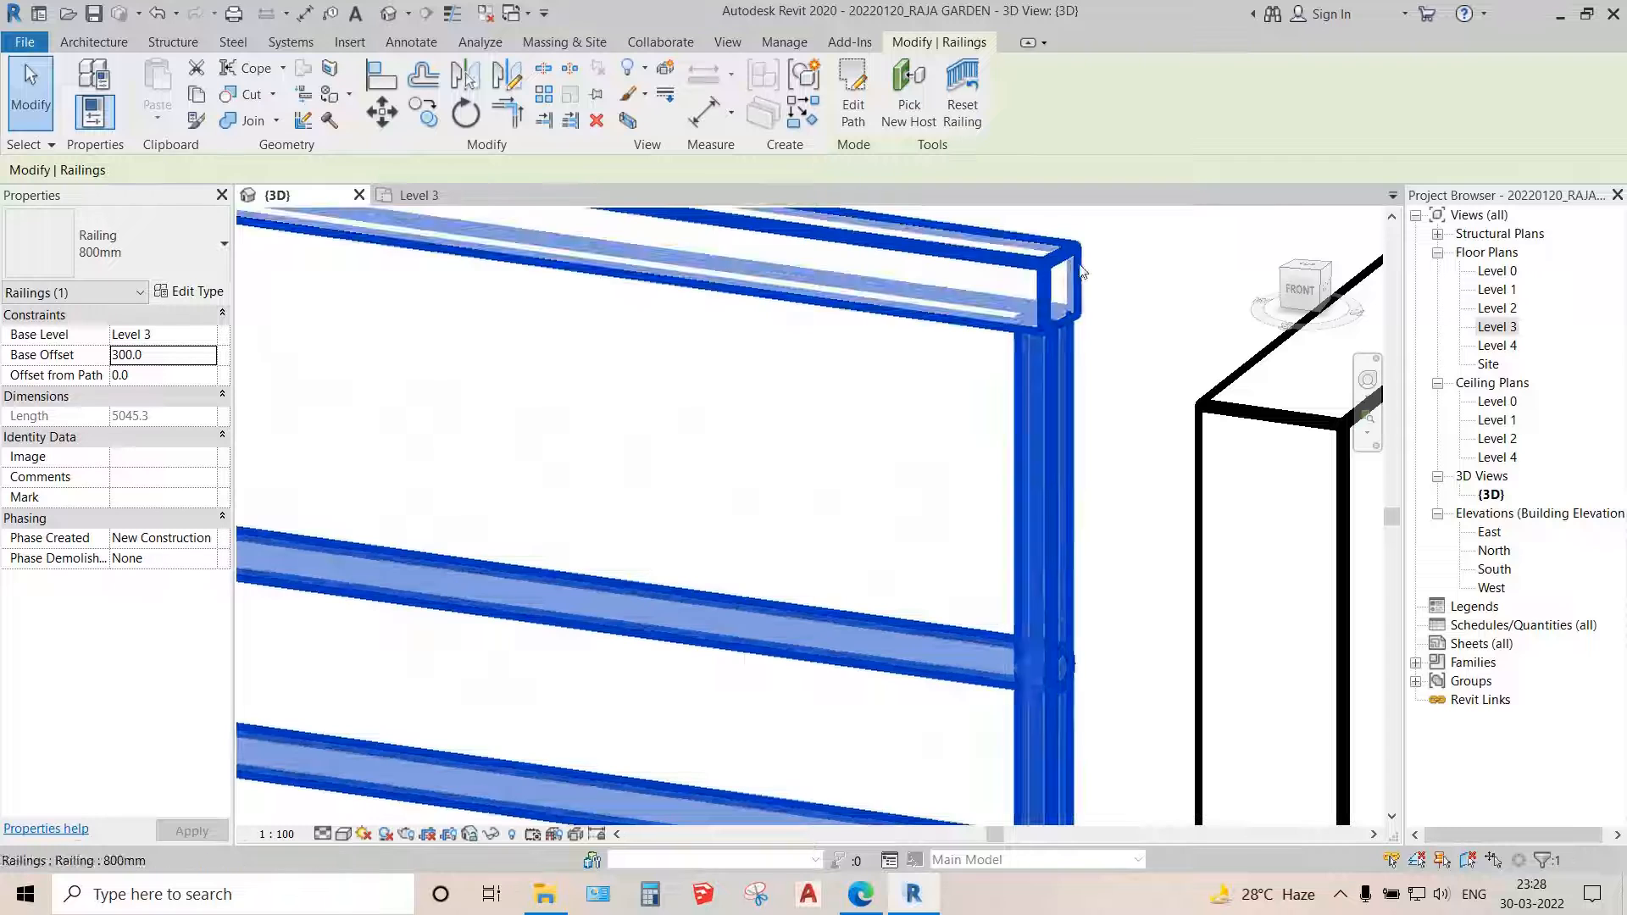
# - Review the Rectangular - 50x50mm top rail's material, extension and termination settings, and close the type properties
pyautogui.click(212, 292)
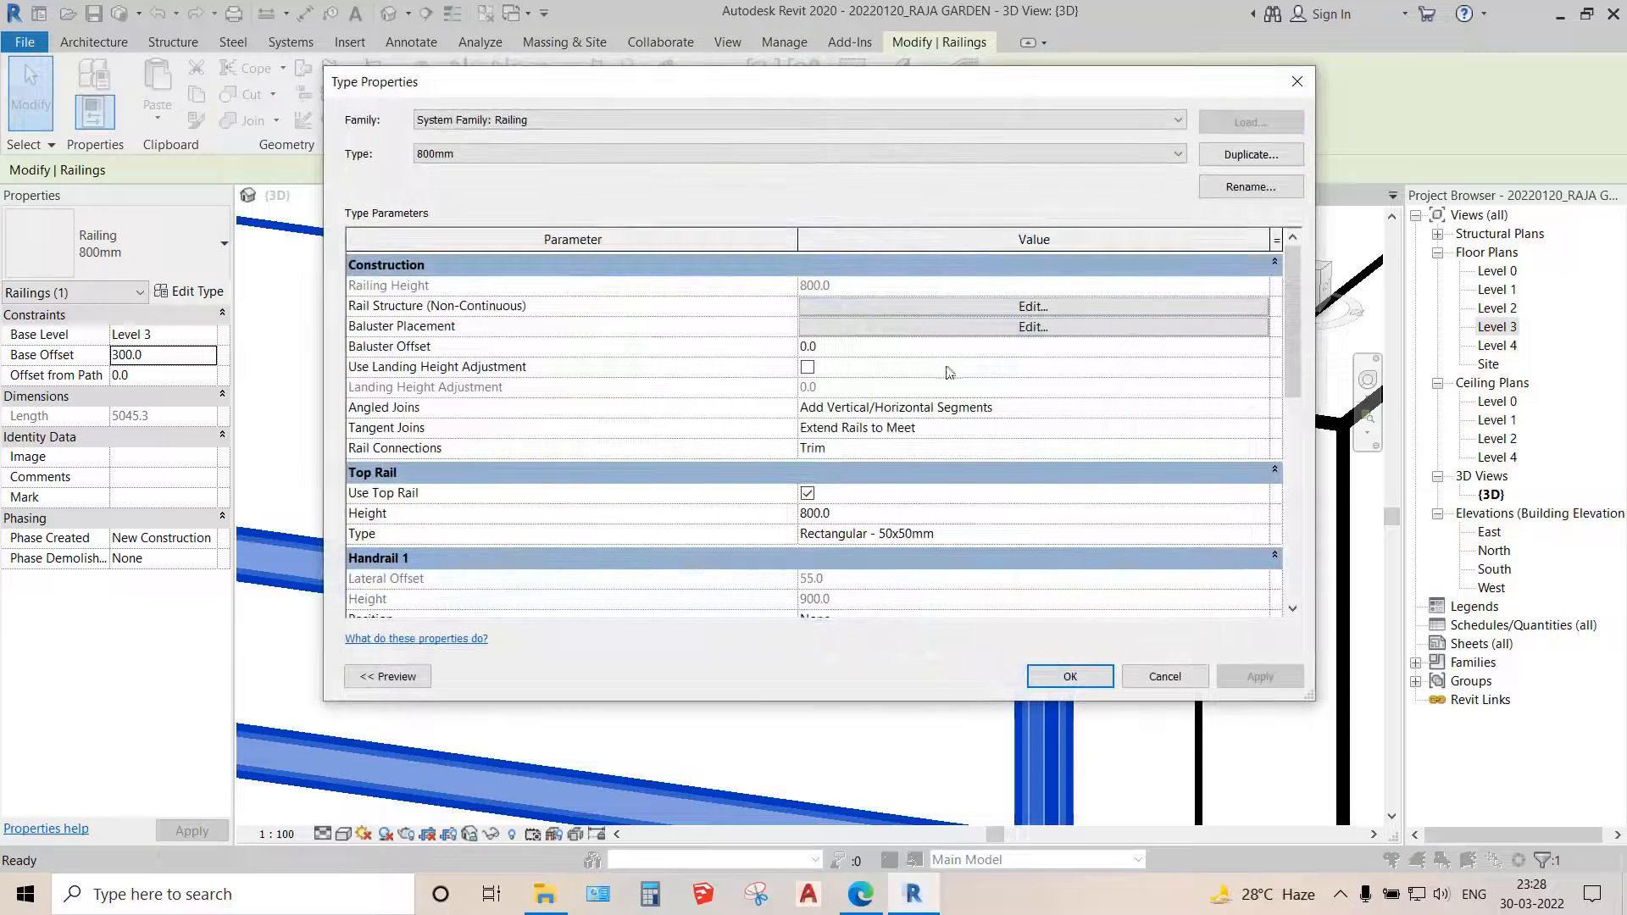
pyautogui.click(1186, 540)
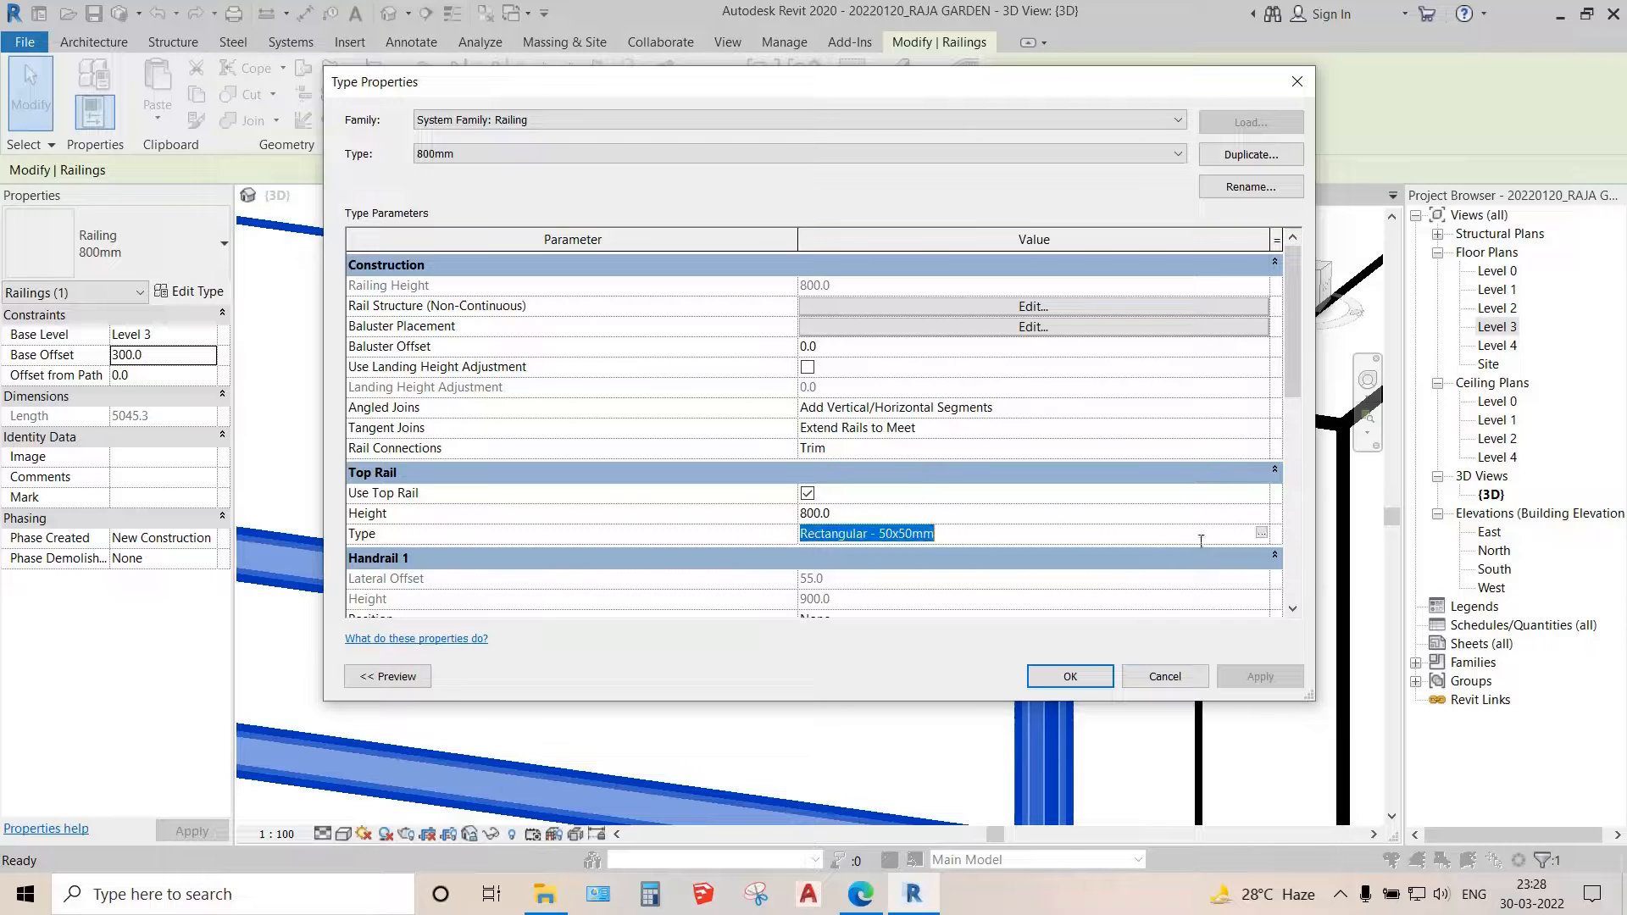
pyautogui.click(1263, 534)
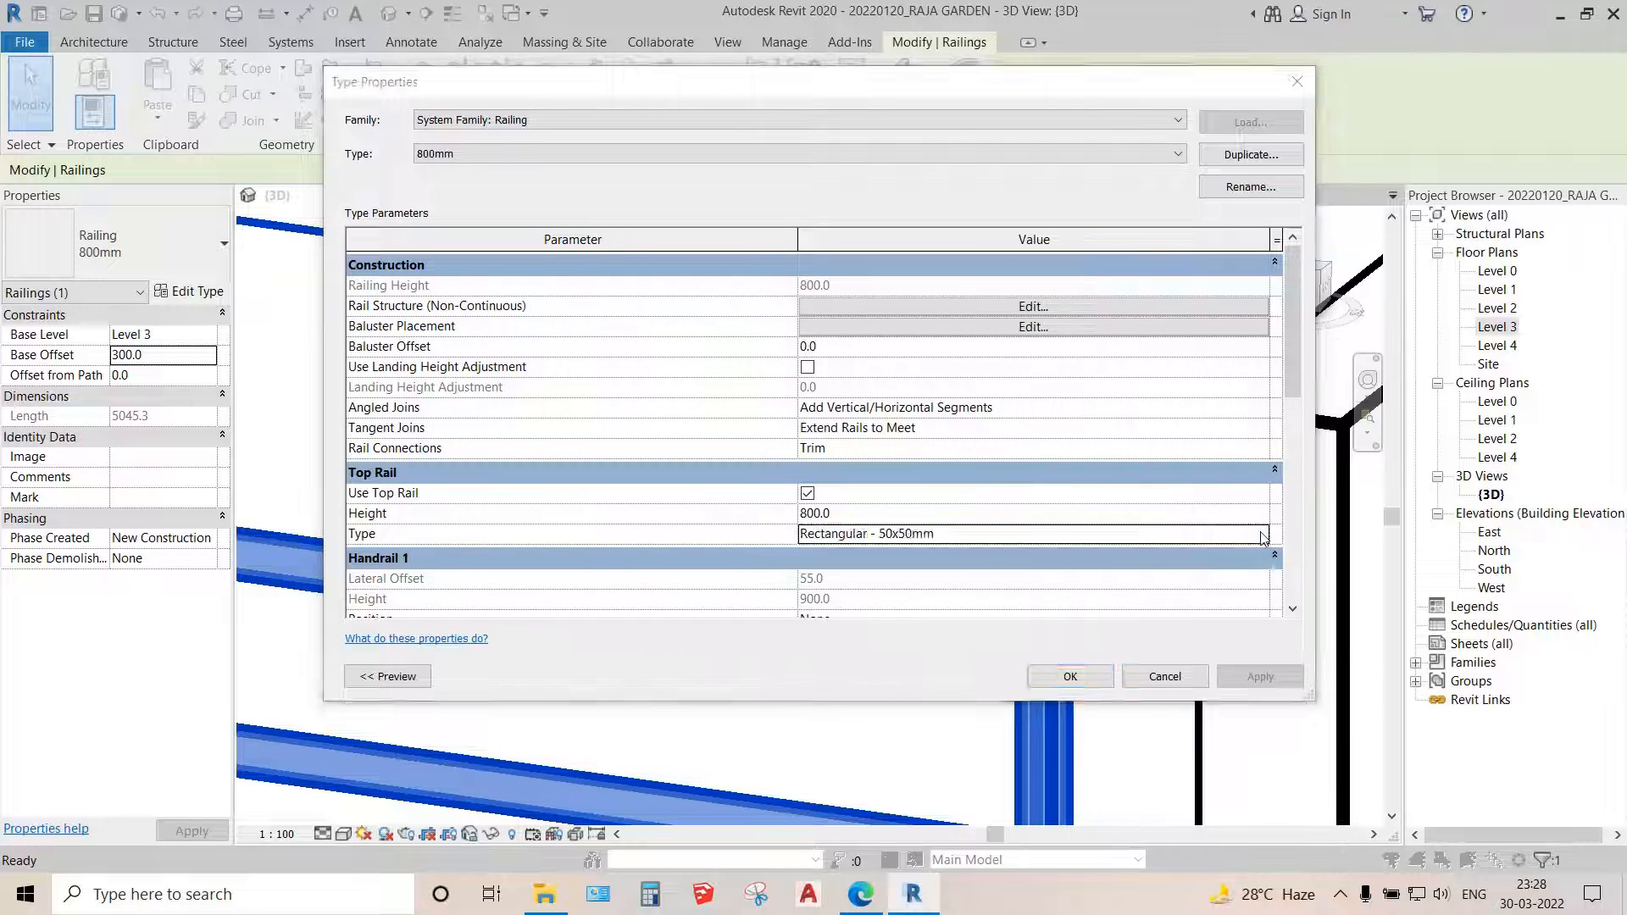
pyautogui.scroll(-1, 873, 457)
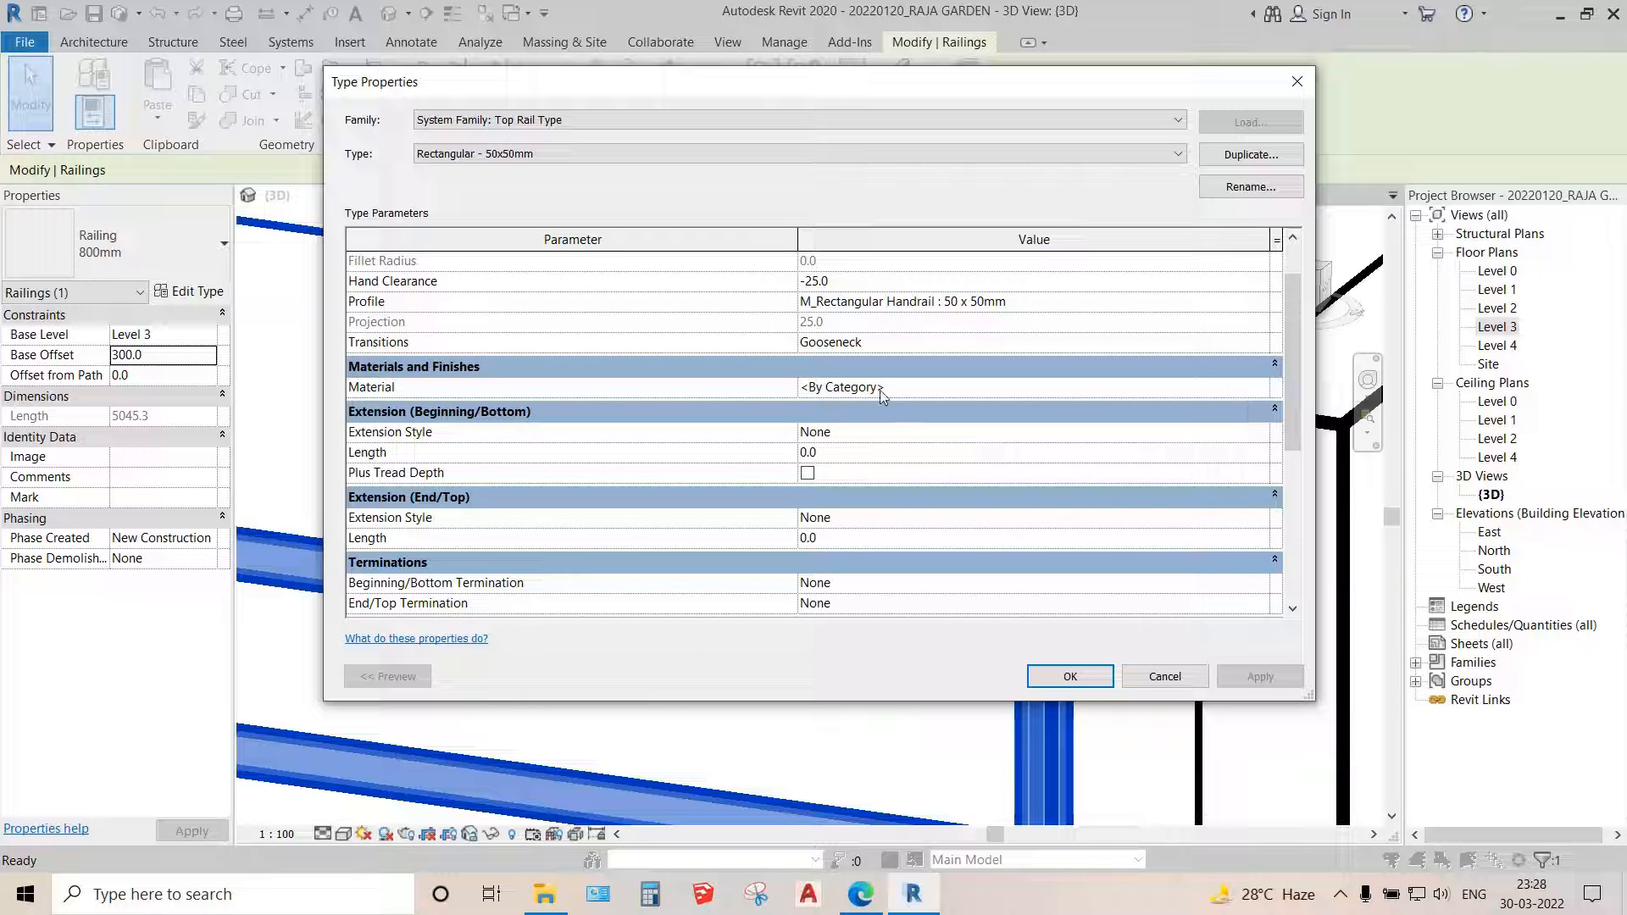
pyautogui.scroll(-2, 856, 505)
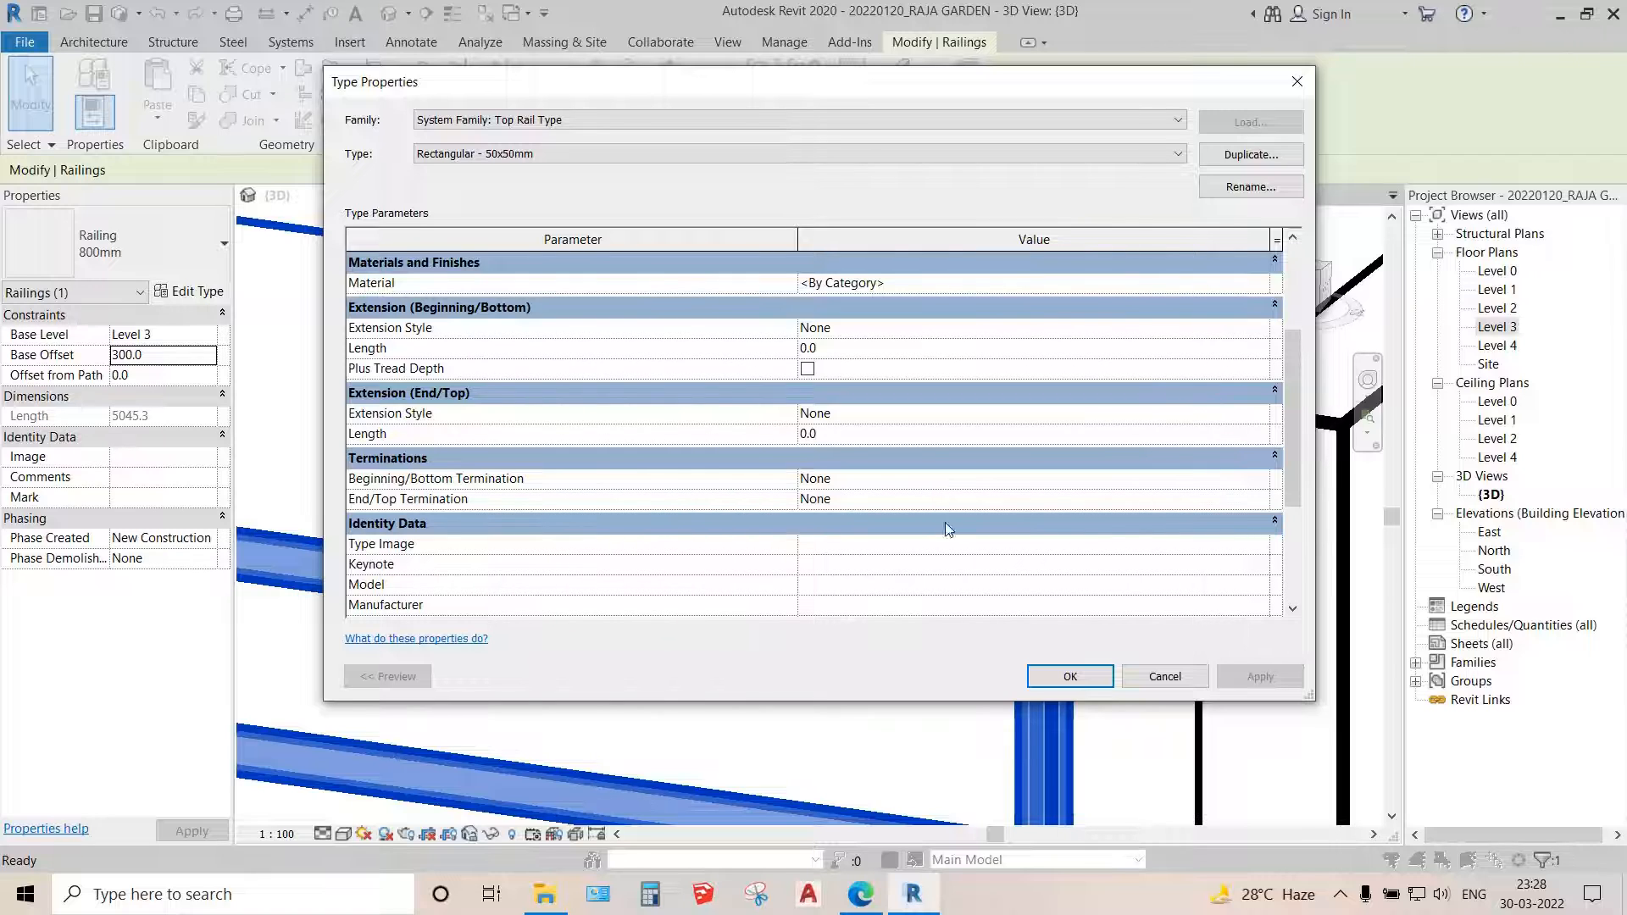
pyautogui.scroll(2, 556, 334)
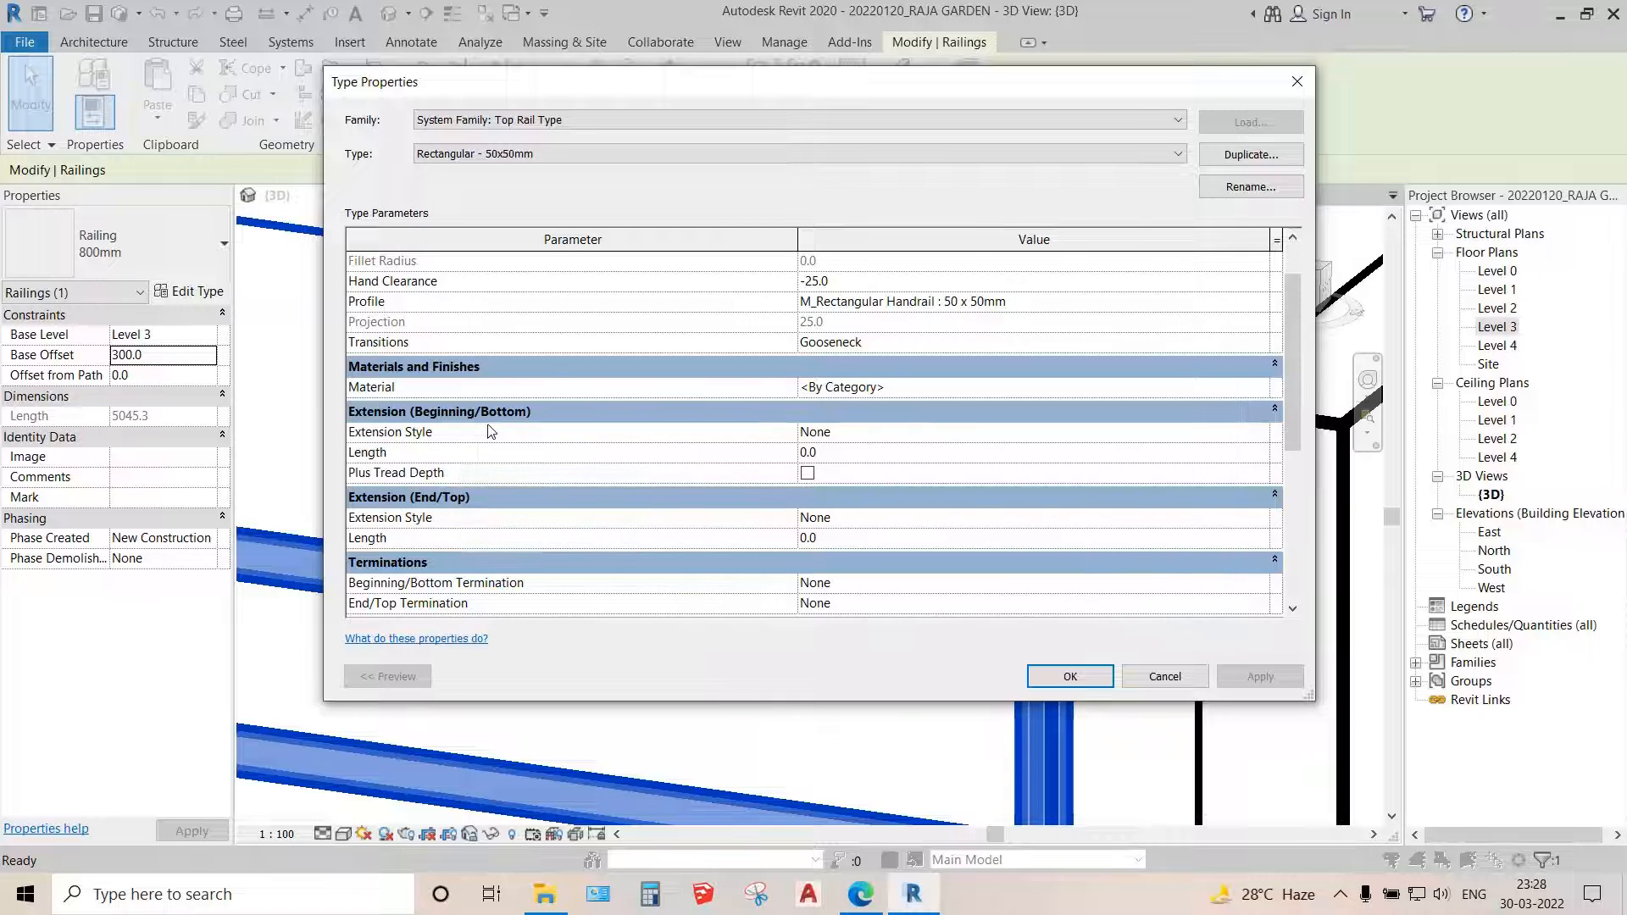
pyautogui.scroll(-1, 506, 447)
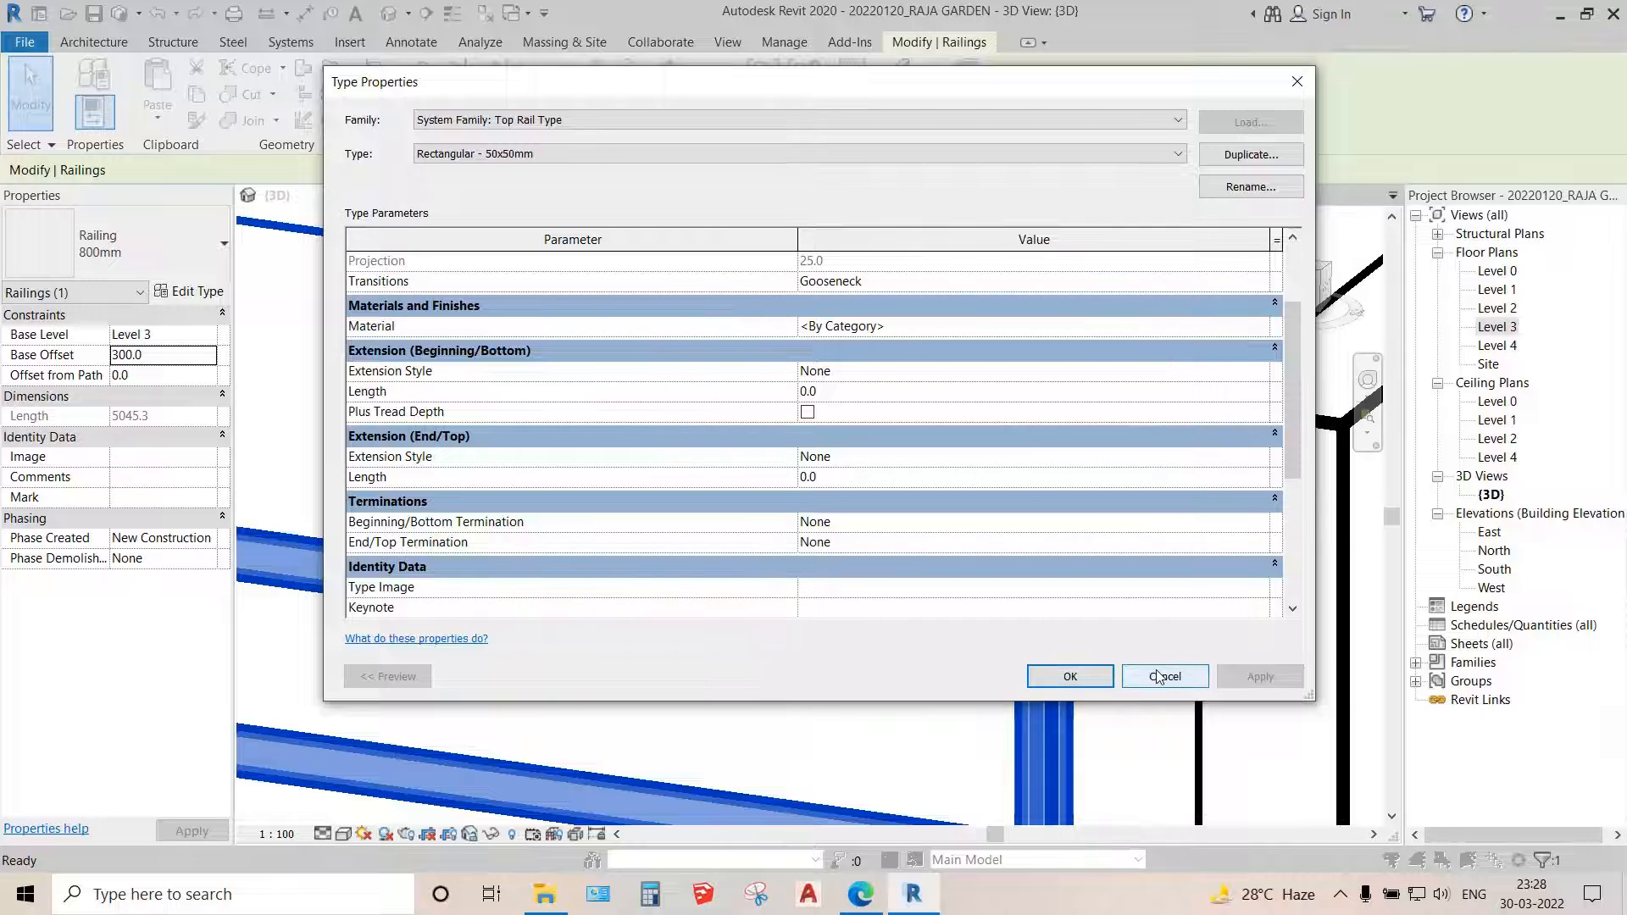
pyautogui.click(1098, 684)
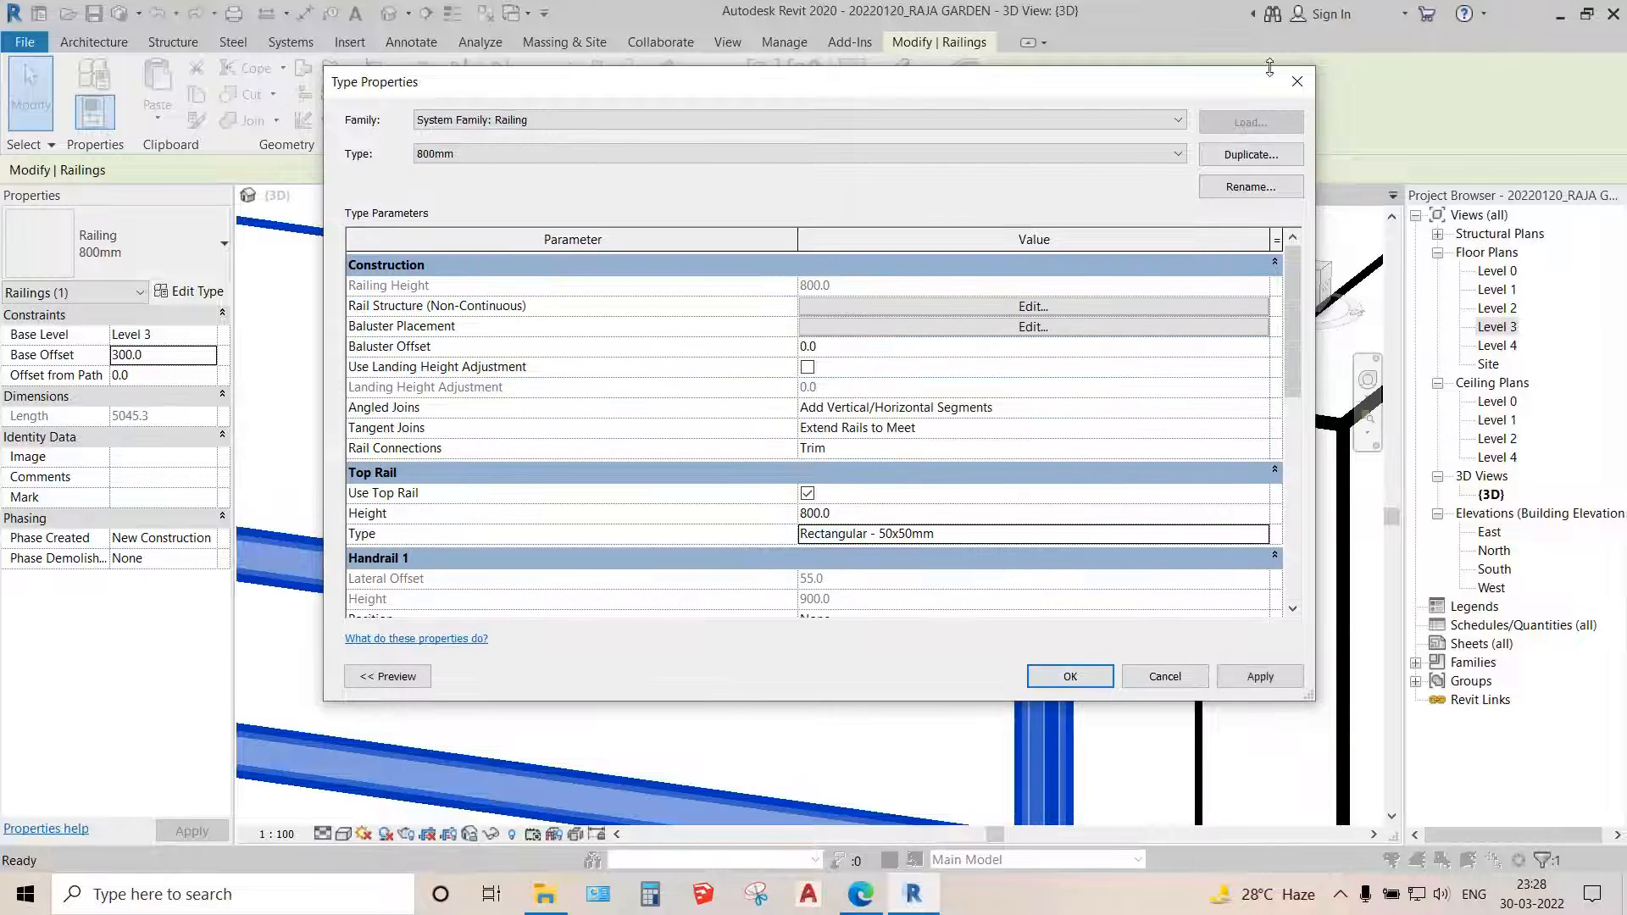
pyautogui.click(1294, 80)
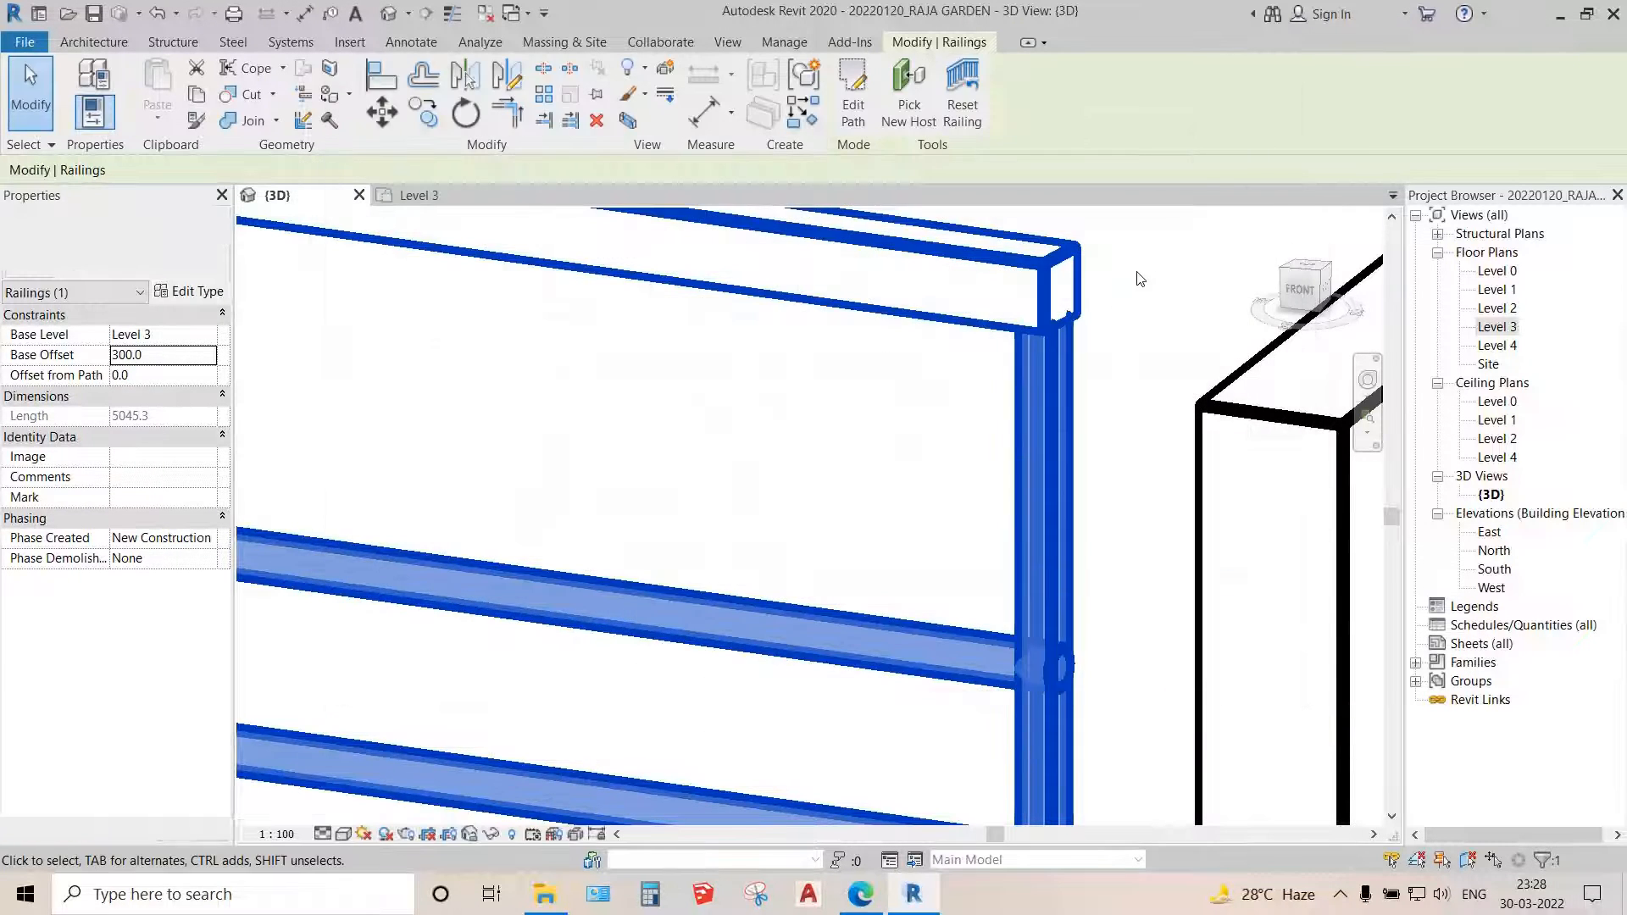
# - Delete the existing railing on the uppermost staircase in the 3D view
pyautogui.scroll(-5, 1103, 334)
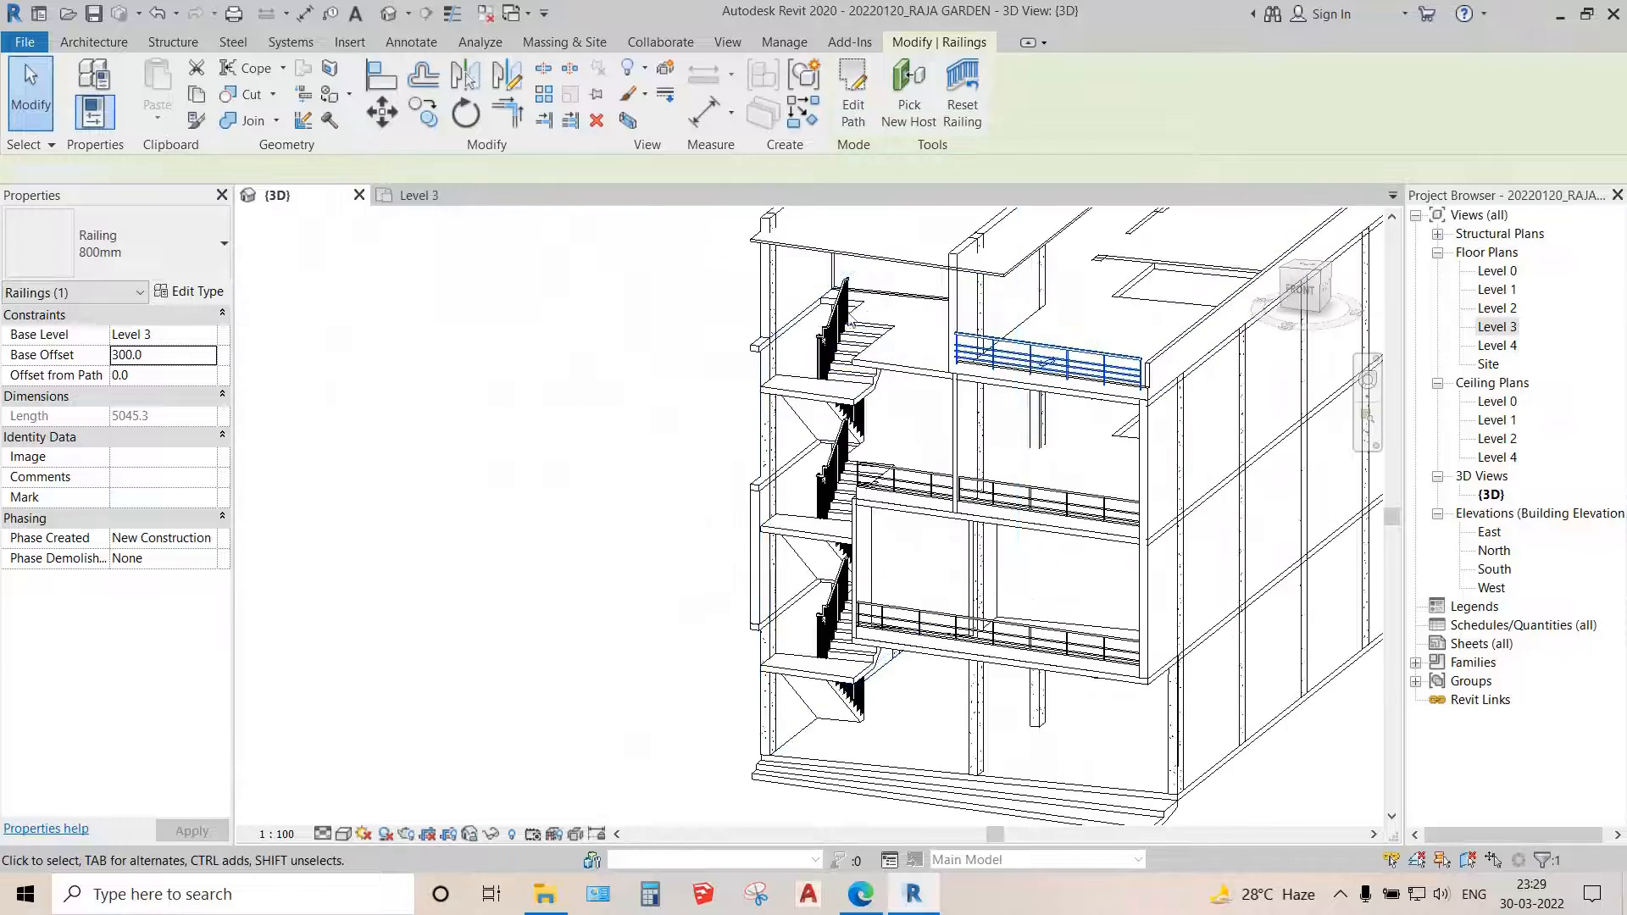
pyautogui.press('Escape')
pyautogui.scroll(3, 854, 370)
pyautogui.keyDown('shift'); pyautogui.moveTo(854, 370); pyautogui.dragTo(883, 392, button='middle'); pyautogui.keyUp('shift')
pyautogui.keyDown('shift'); pyautogui.moveTo(938, 463); pyautogui.dragTo(721, 419, button='middle'); pyautogui.keyUp('shift')
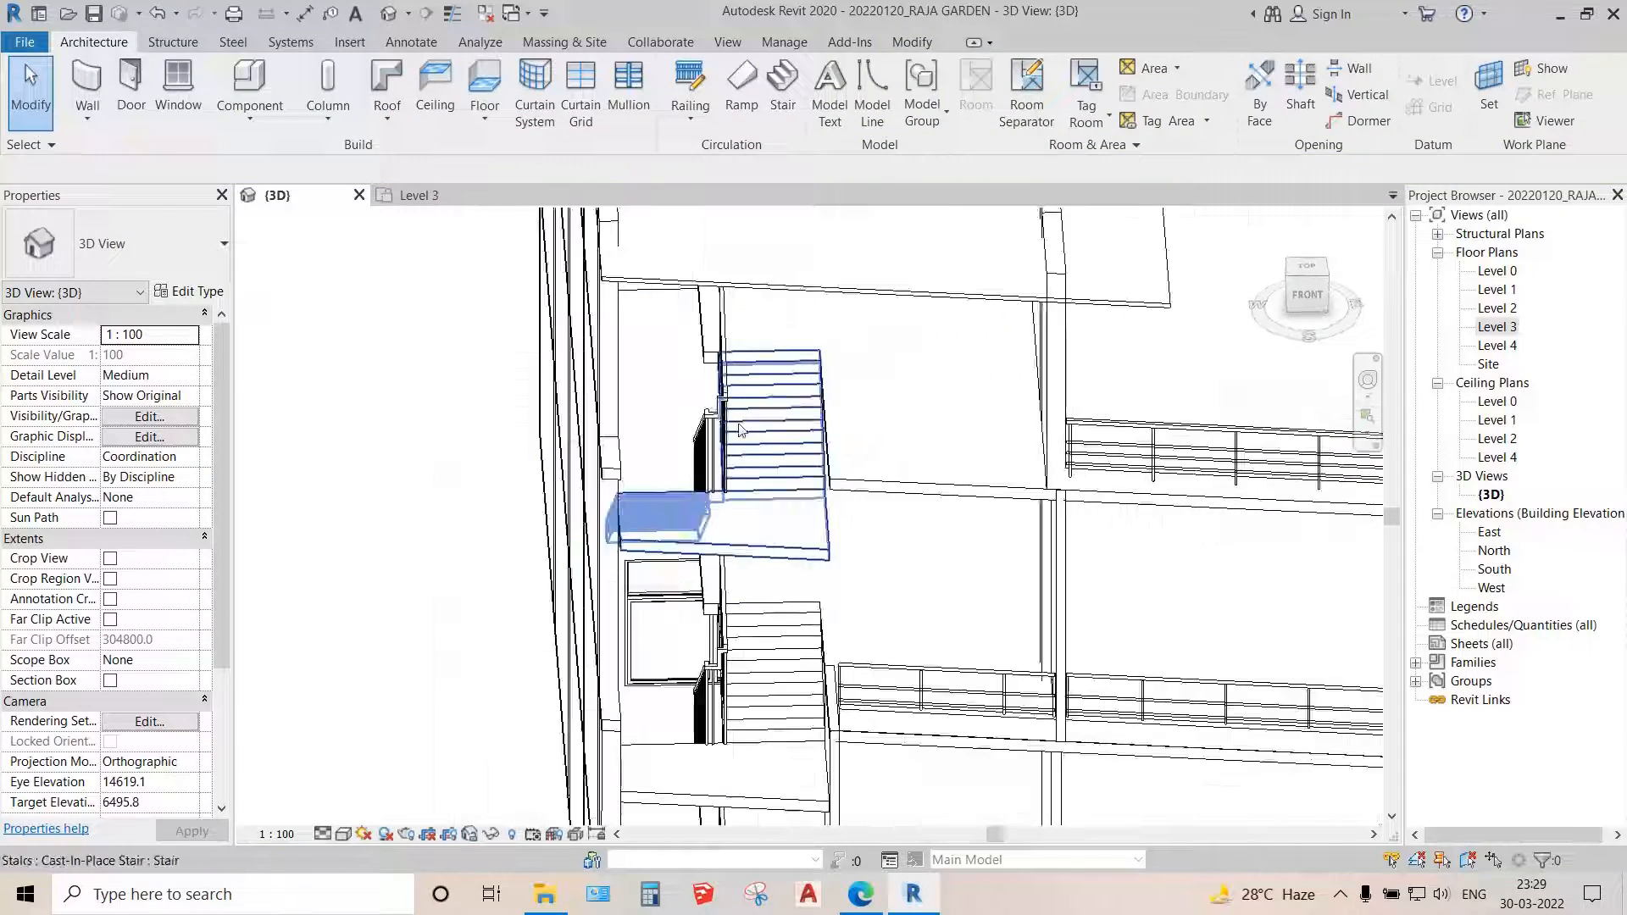
pyautogui.click(709, 421)
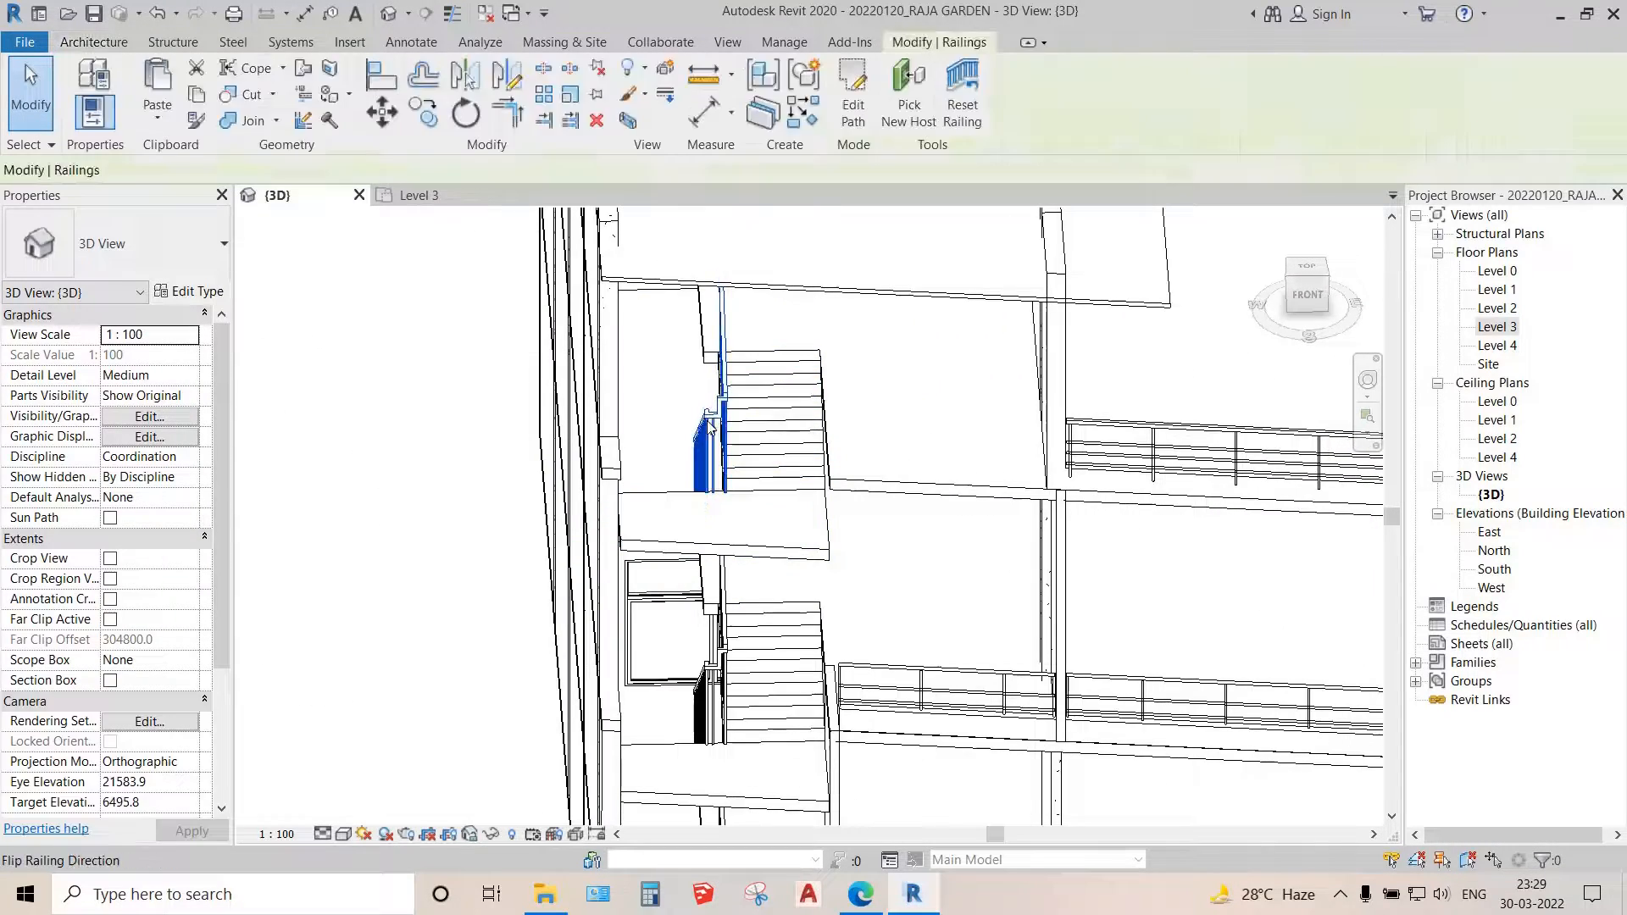
pyautogui.press('Delete')
pyautogui.moveTo(757, 398); pyautogui.dragTo(770, 438, button='middle')
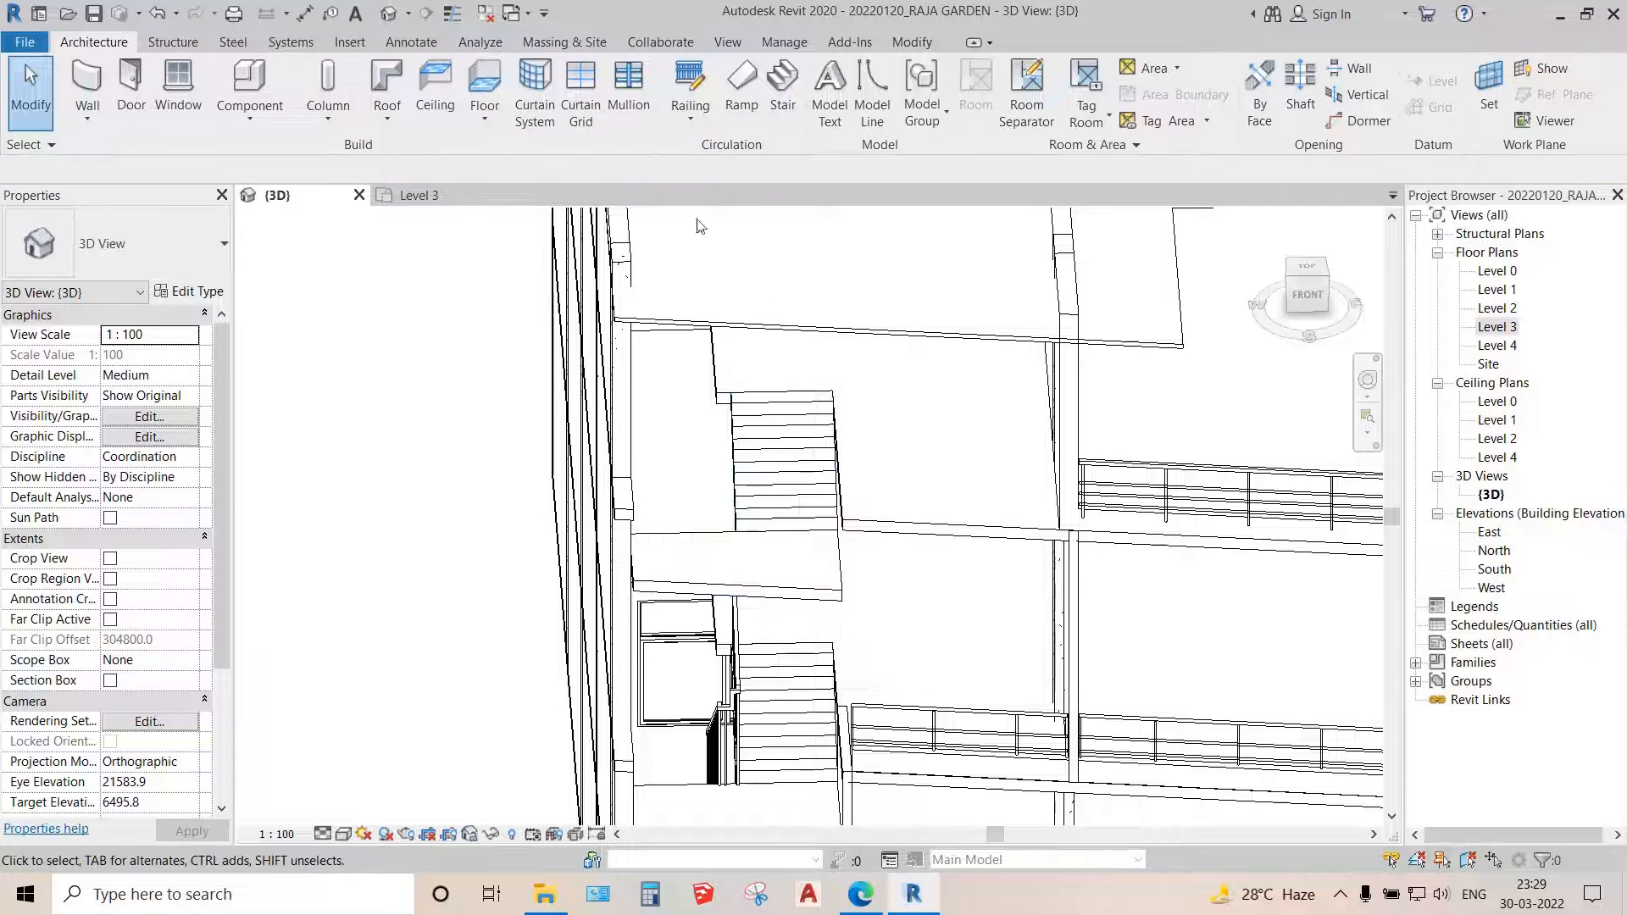
# - Place 600mm railings on the treads of the uppermost cast-in-place staircase in the 3D view
pyautogui.click(689, 110)
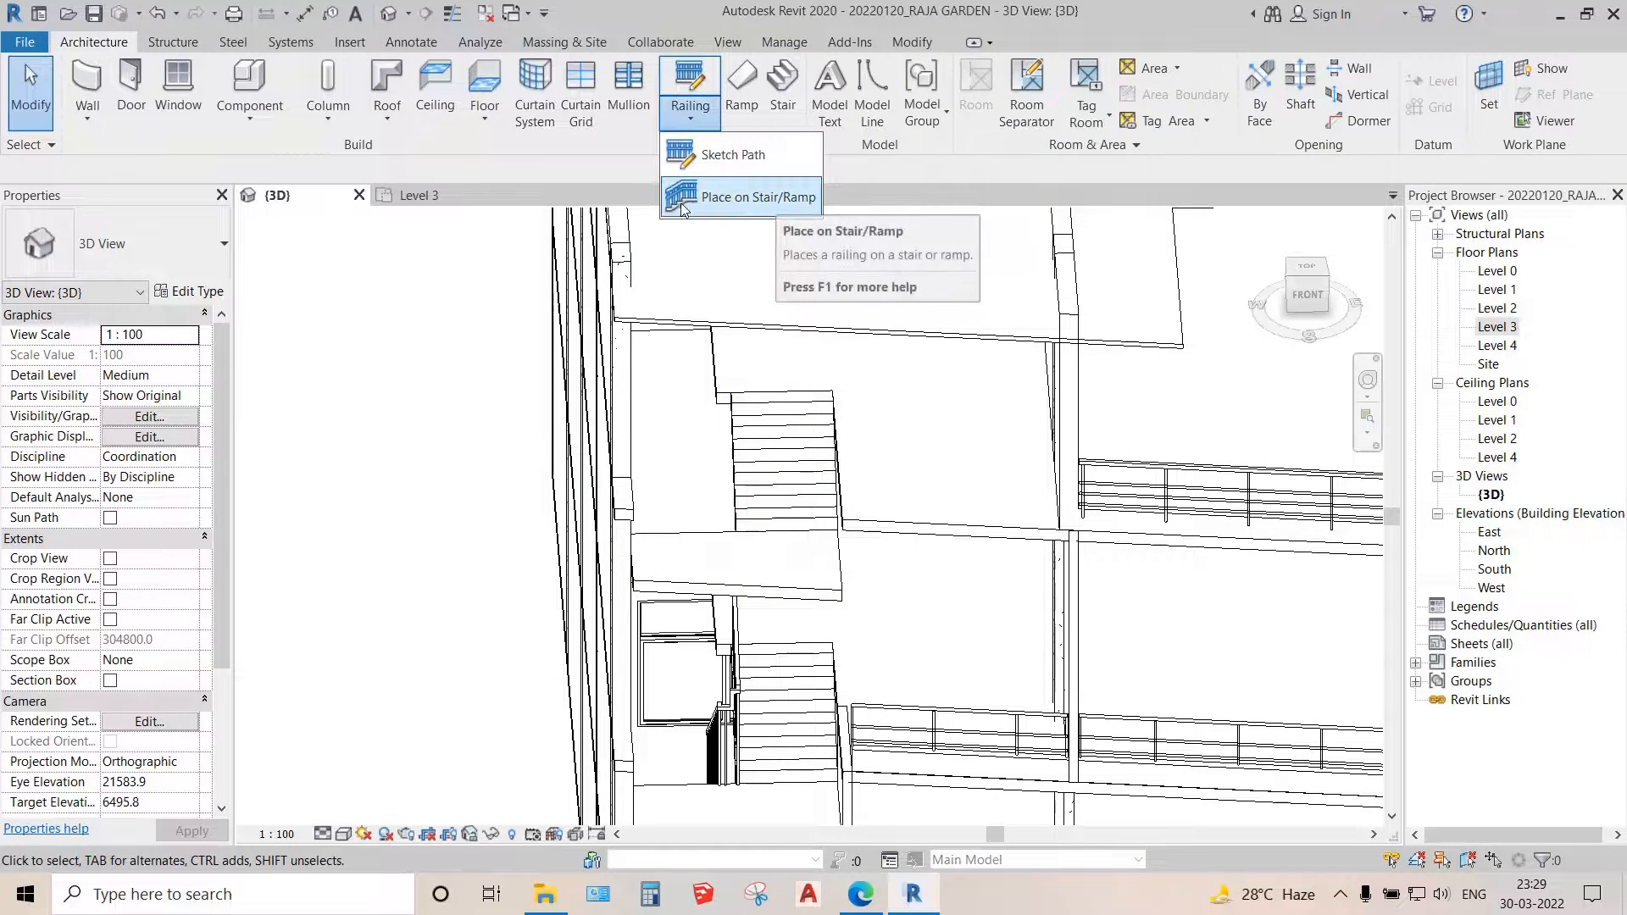
pyautogui.click(751, 200)
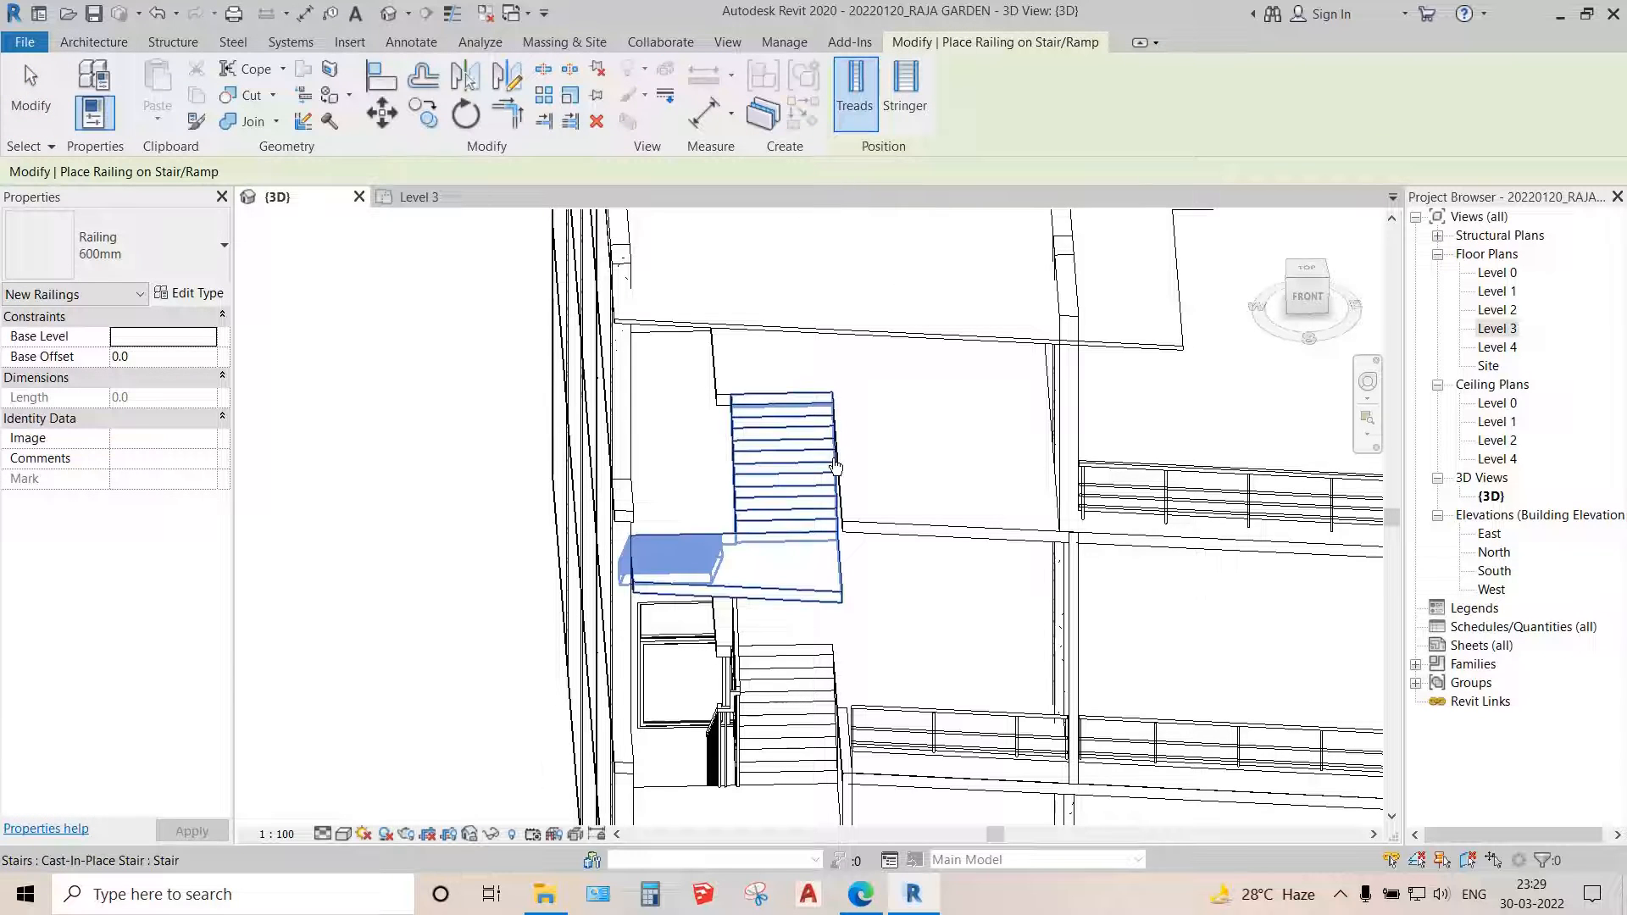
pyautogui.scroll(-3, 719, 363)
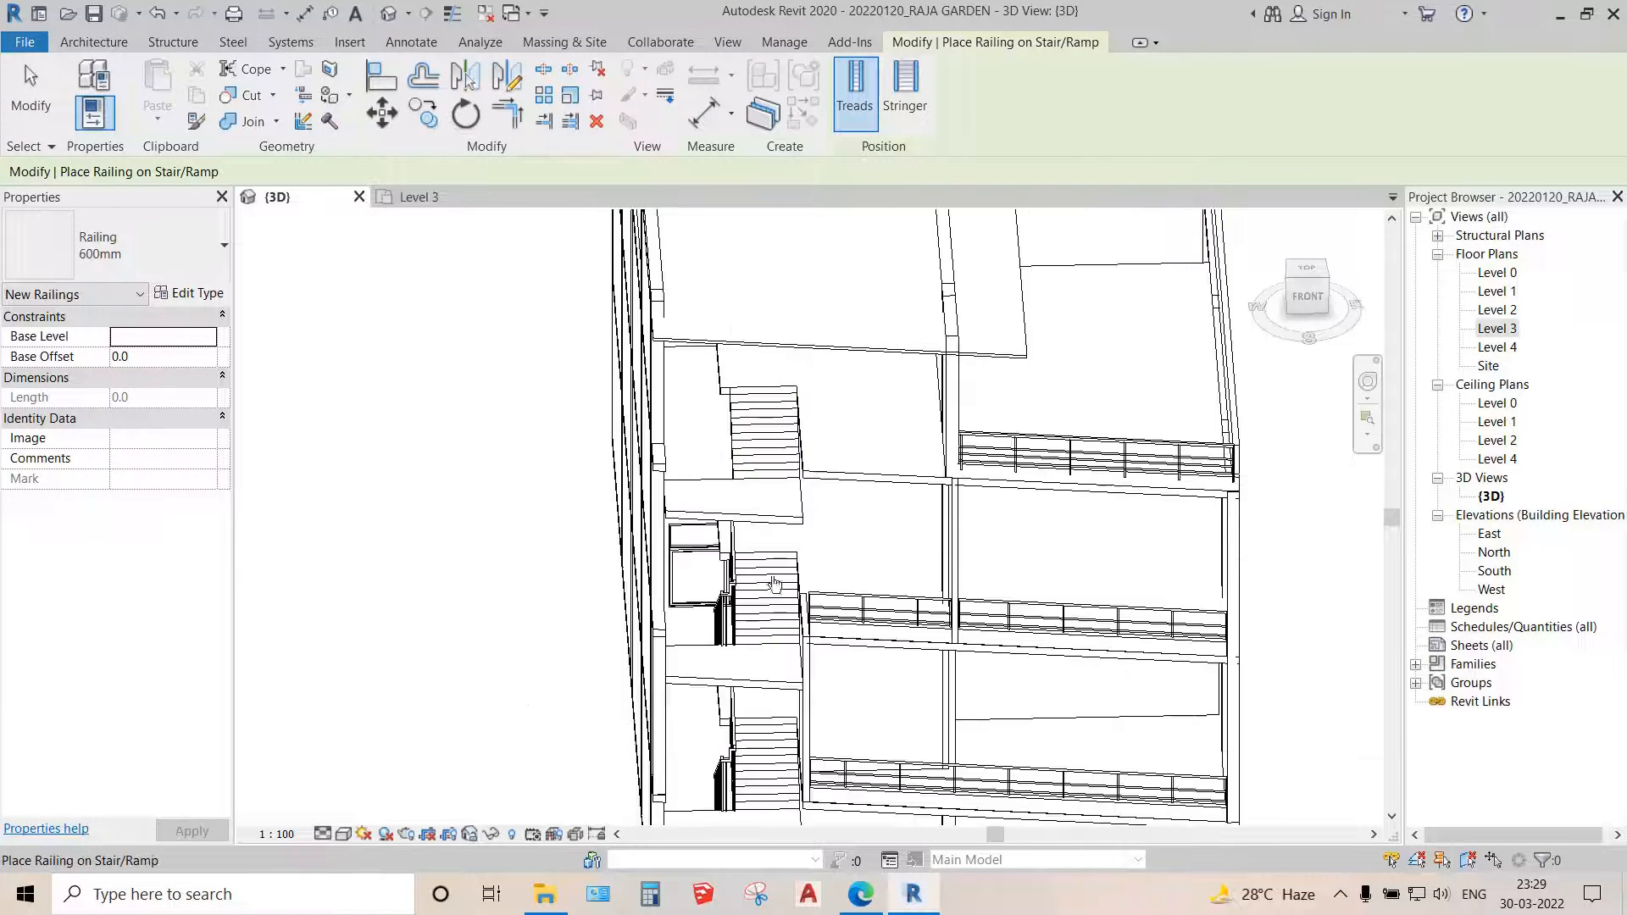
pyautogui.scroll(4, 759, 535)
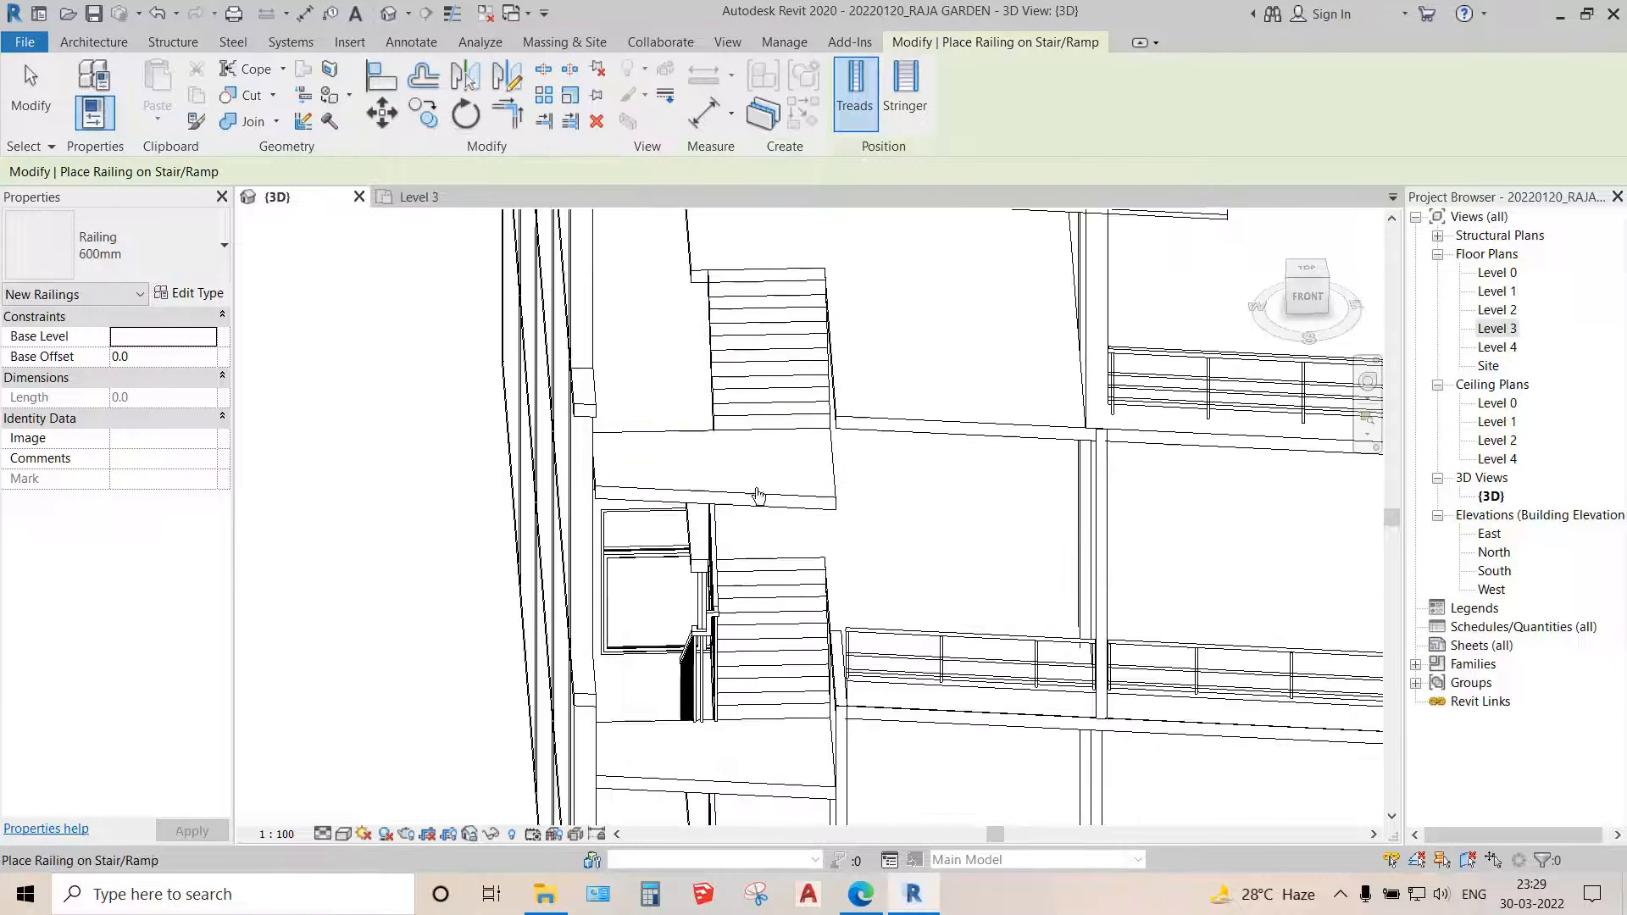
pyautogui.click(747, 407)
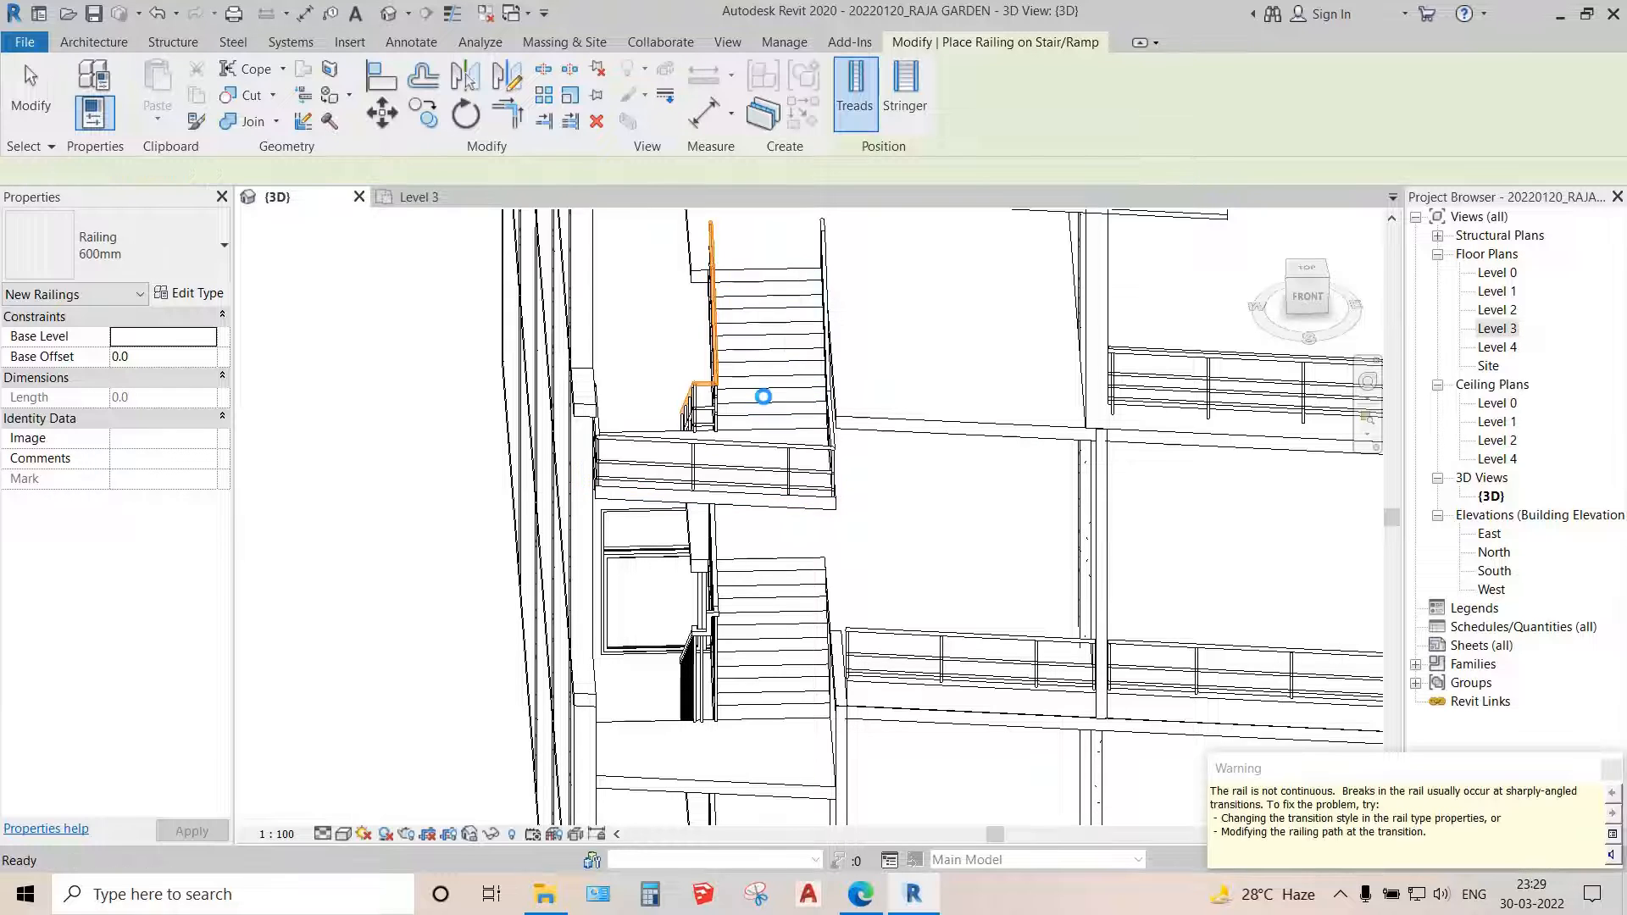
pyautogui.keyDown('shift'); pyautogui.moveTo(767, 403); pyautogui.dragTo(811, 461, button='middle'); pyautogui.keyUp('shift')
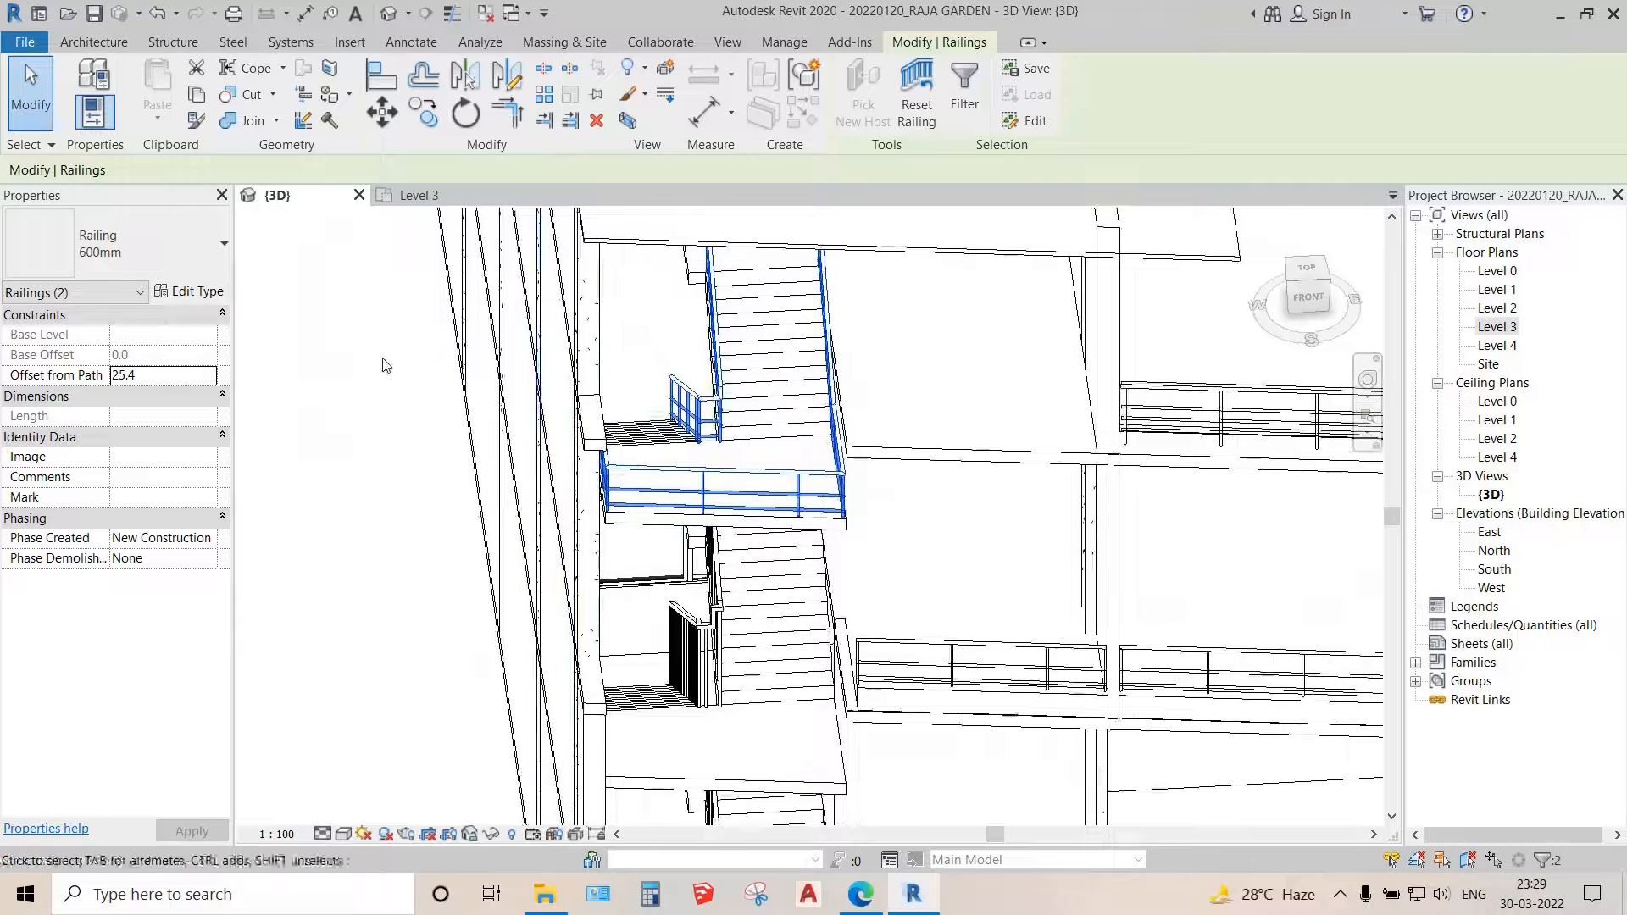
# - Change the type of both new railings on the uppermost staircase to 900mm
pyautogui.click(222, 255)
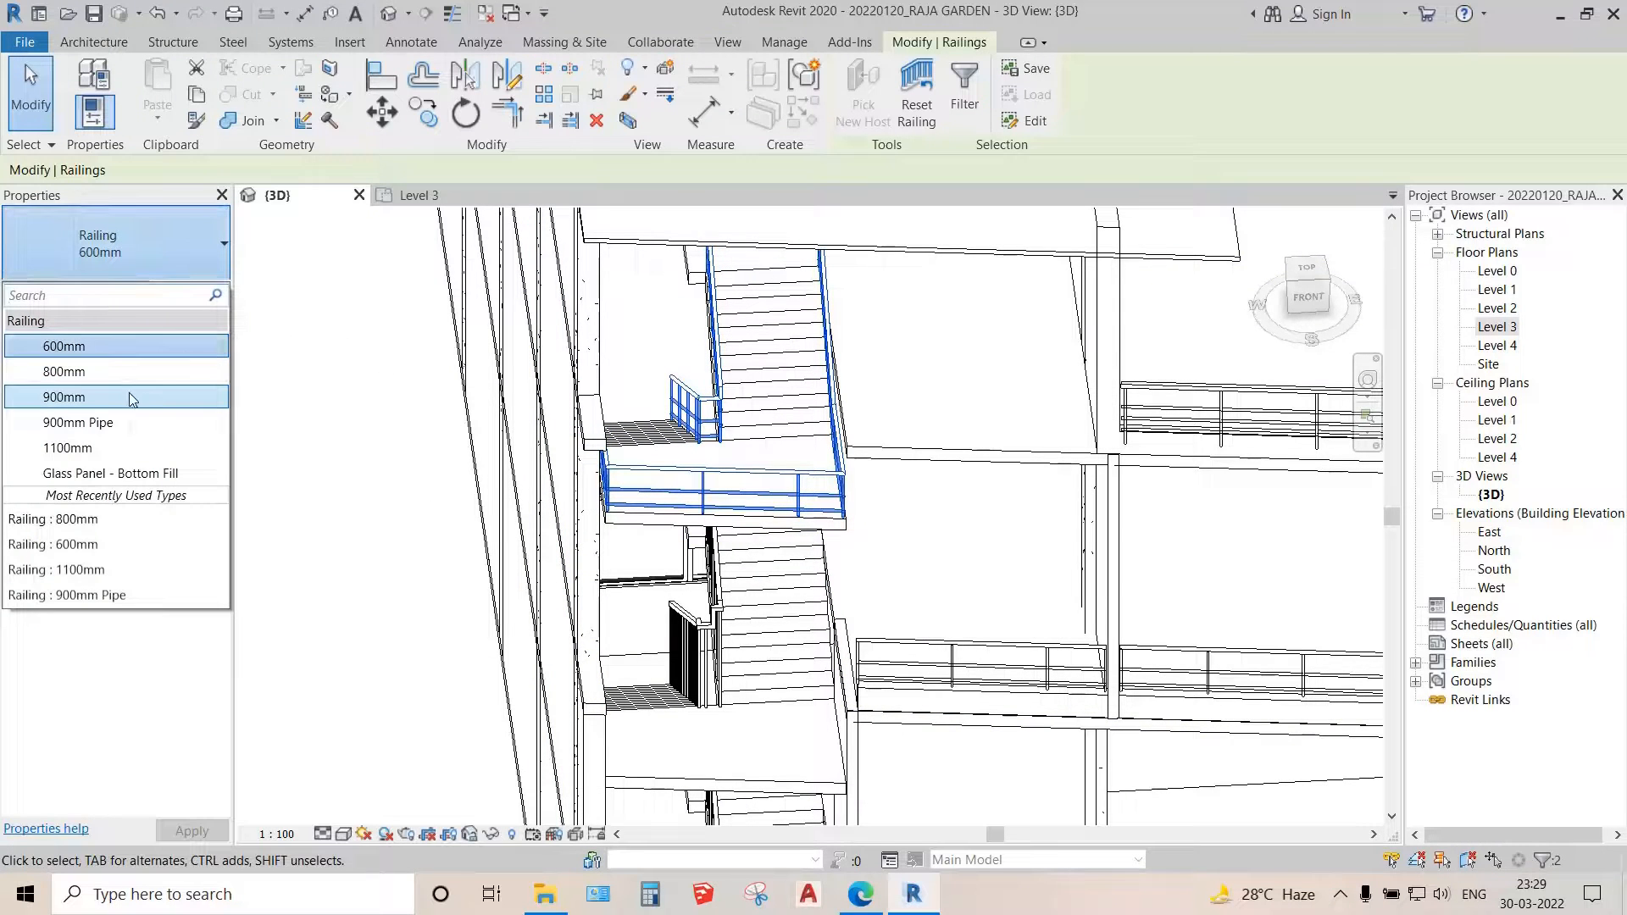
pyautogui.press('Escape')
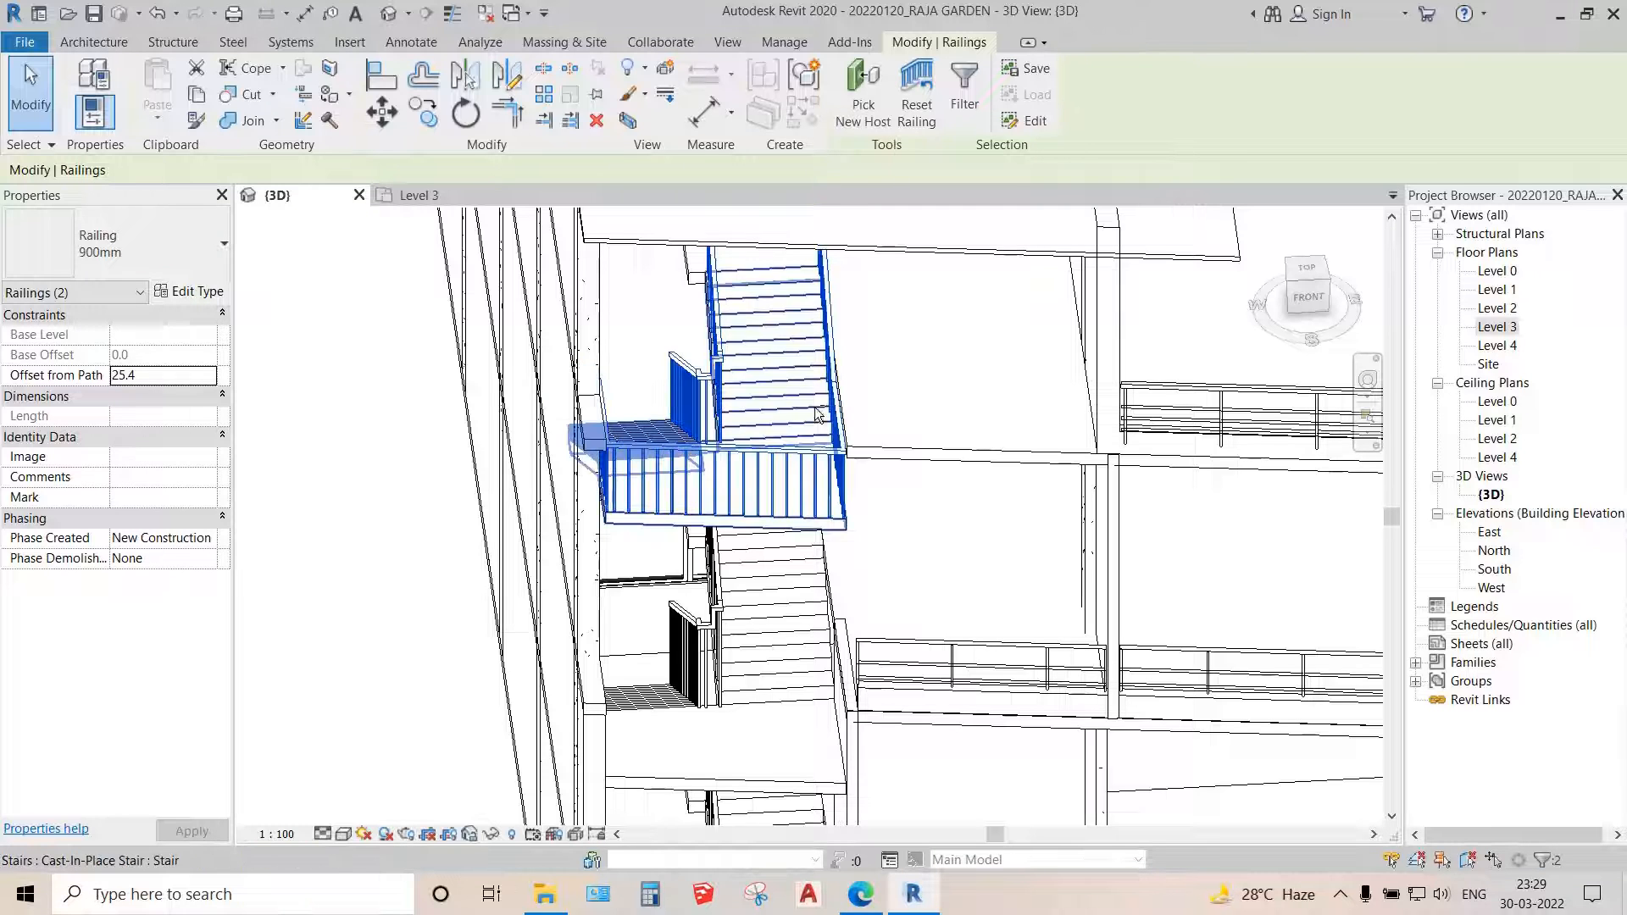
pyautogui.moveTo(824, 390)
pyautogui.keyDown('shift'); pyautogui.mouseDown(button='middle')
pyautogui.moveTo(816, 329)
pyautogui.moveTo(801, 382)
pyautogui.mouseUp(button='middle'); pyautogui.keyUp('shift')
pyautogui.press('Escape')
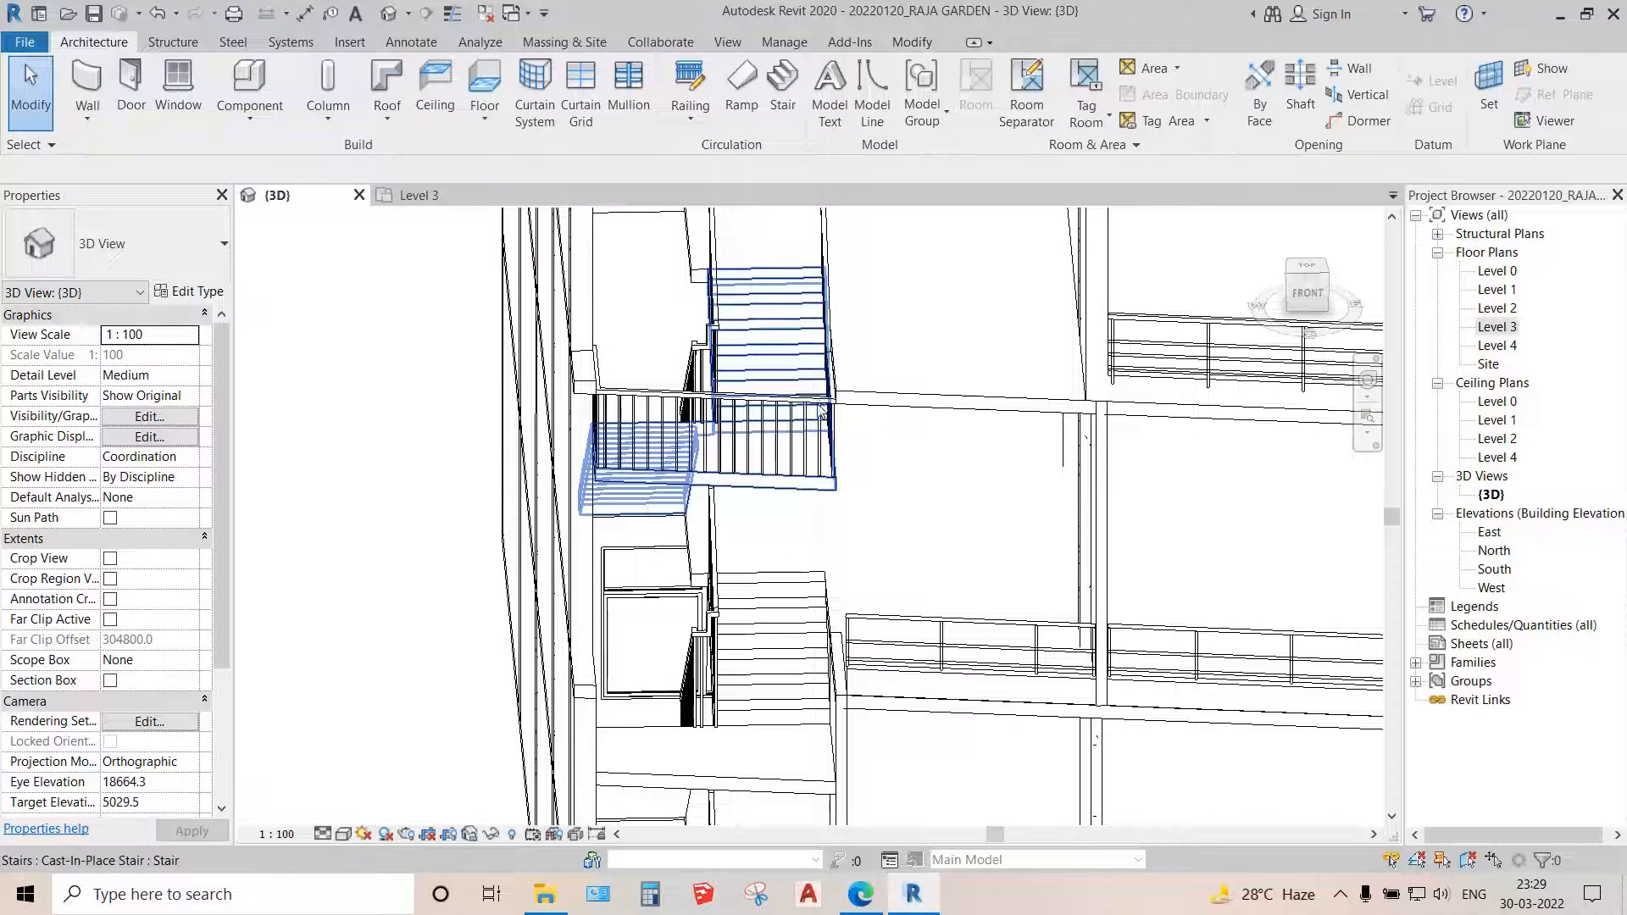
# - Delete the 900mm railing along the outer side of the uppermost staircase and its landing
pyautogui.click(635, 394)
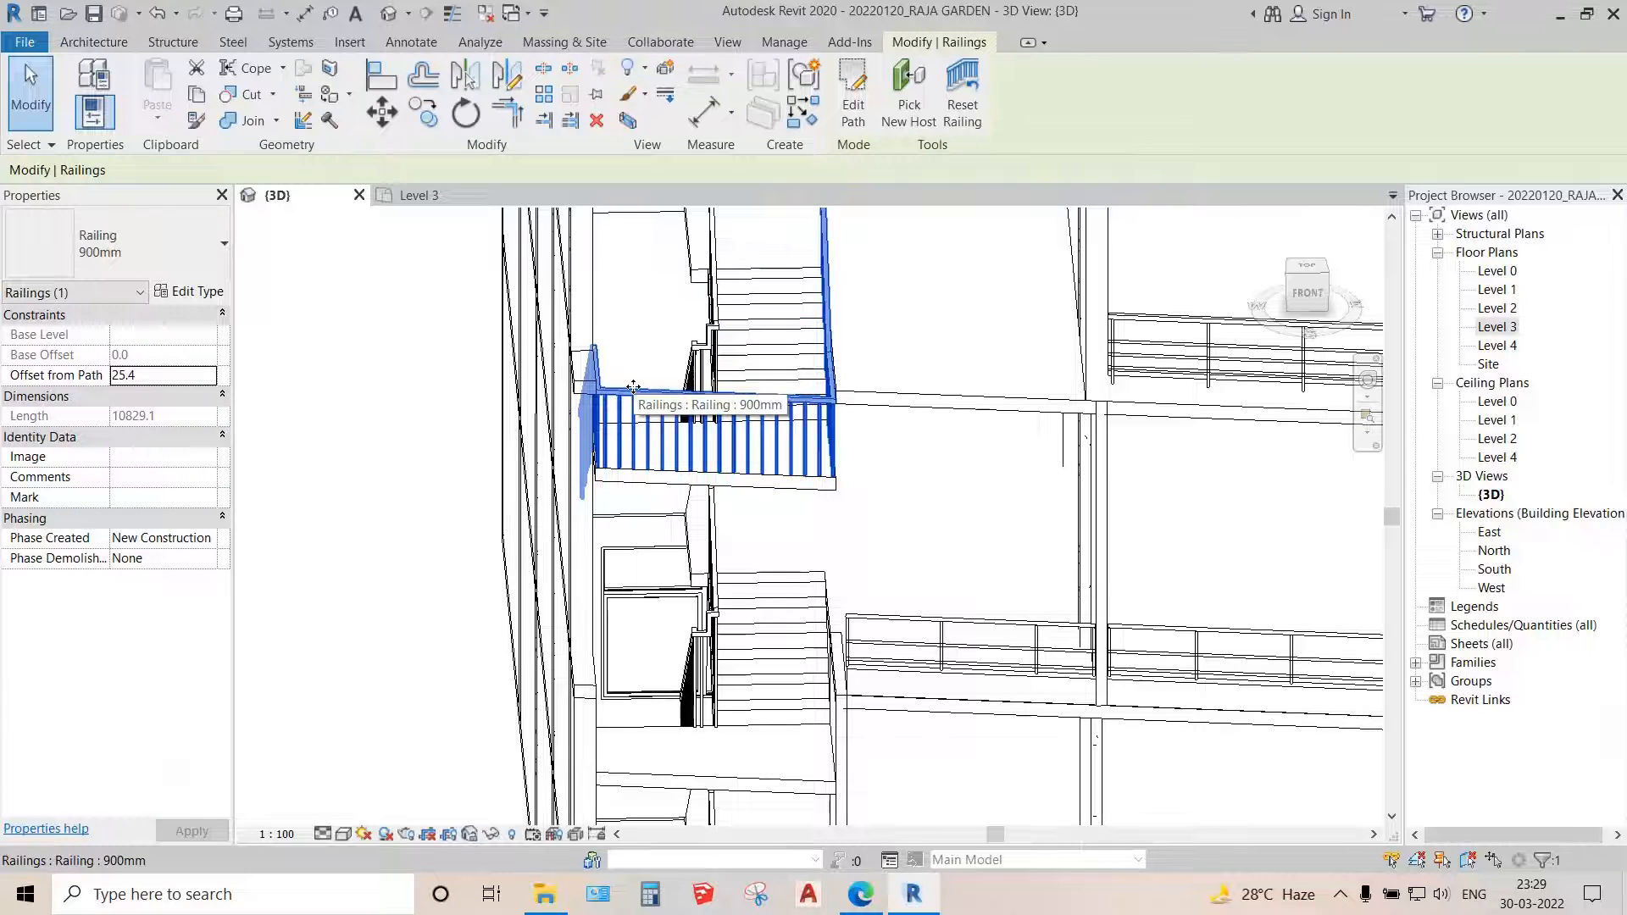
pyautogui.press('Escape')
pyautogui.scroll(3, 757, 320)
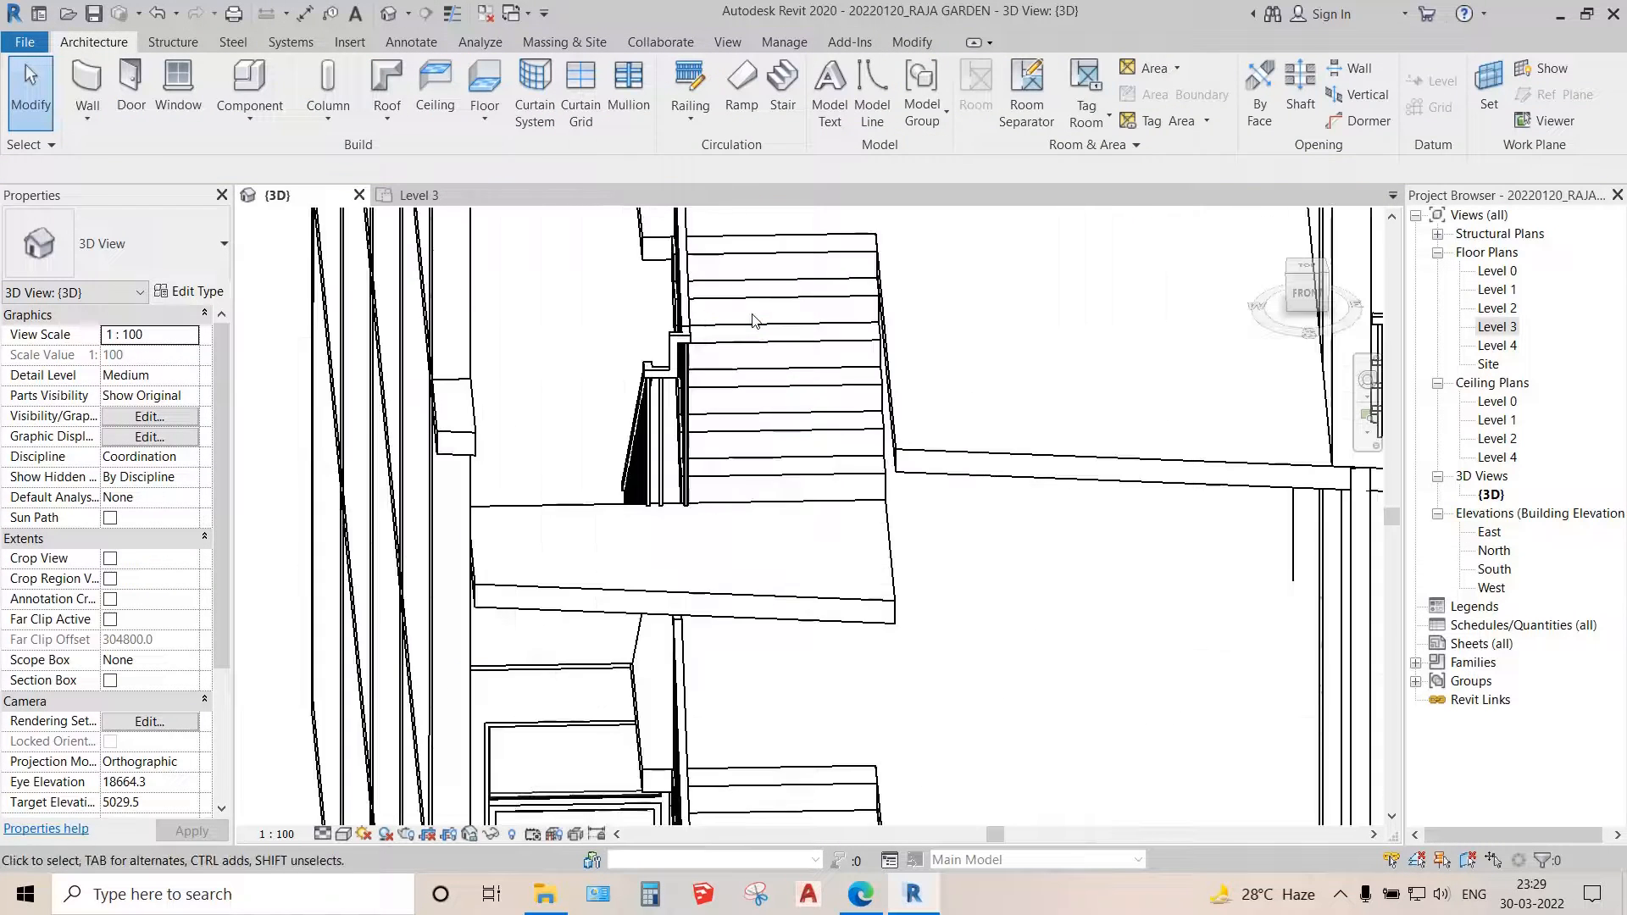
# - Open the type properties of the Rectangular - 50x50mm top rail used by the inner 900mm stair railing
pyautogui.keyDown('shift'); pyautogui.moveTo(748, 322); pyautogui.dragTo(722, 468, button='middle'); pyautogui.keyUp('shift')
pyautogui.scroll(4, 723, 469)
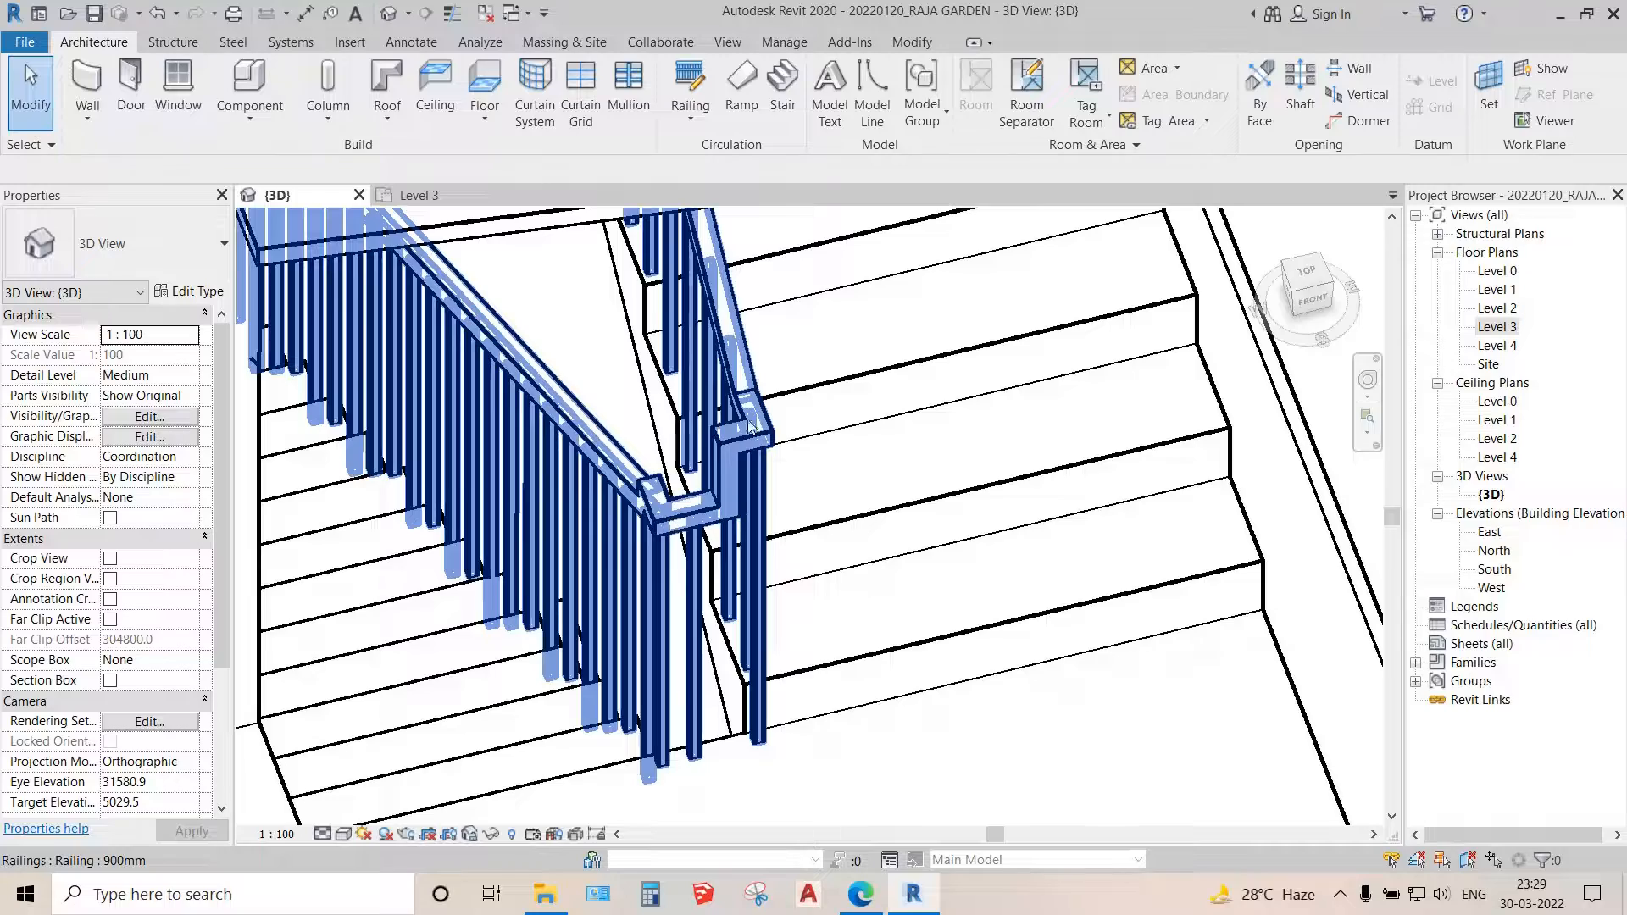
pyautogui.keyDown('shift'); pyautogui.moveTo(746, 525); pyautogui.dragTo(755, 421, button='middle'); pyautogui.keyUp('shift')
pyautogui.scroll(-4, 755, 421)
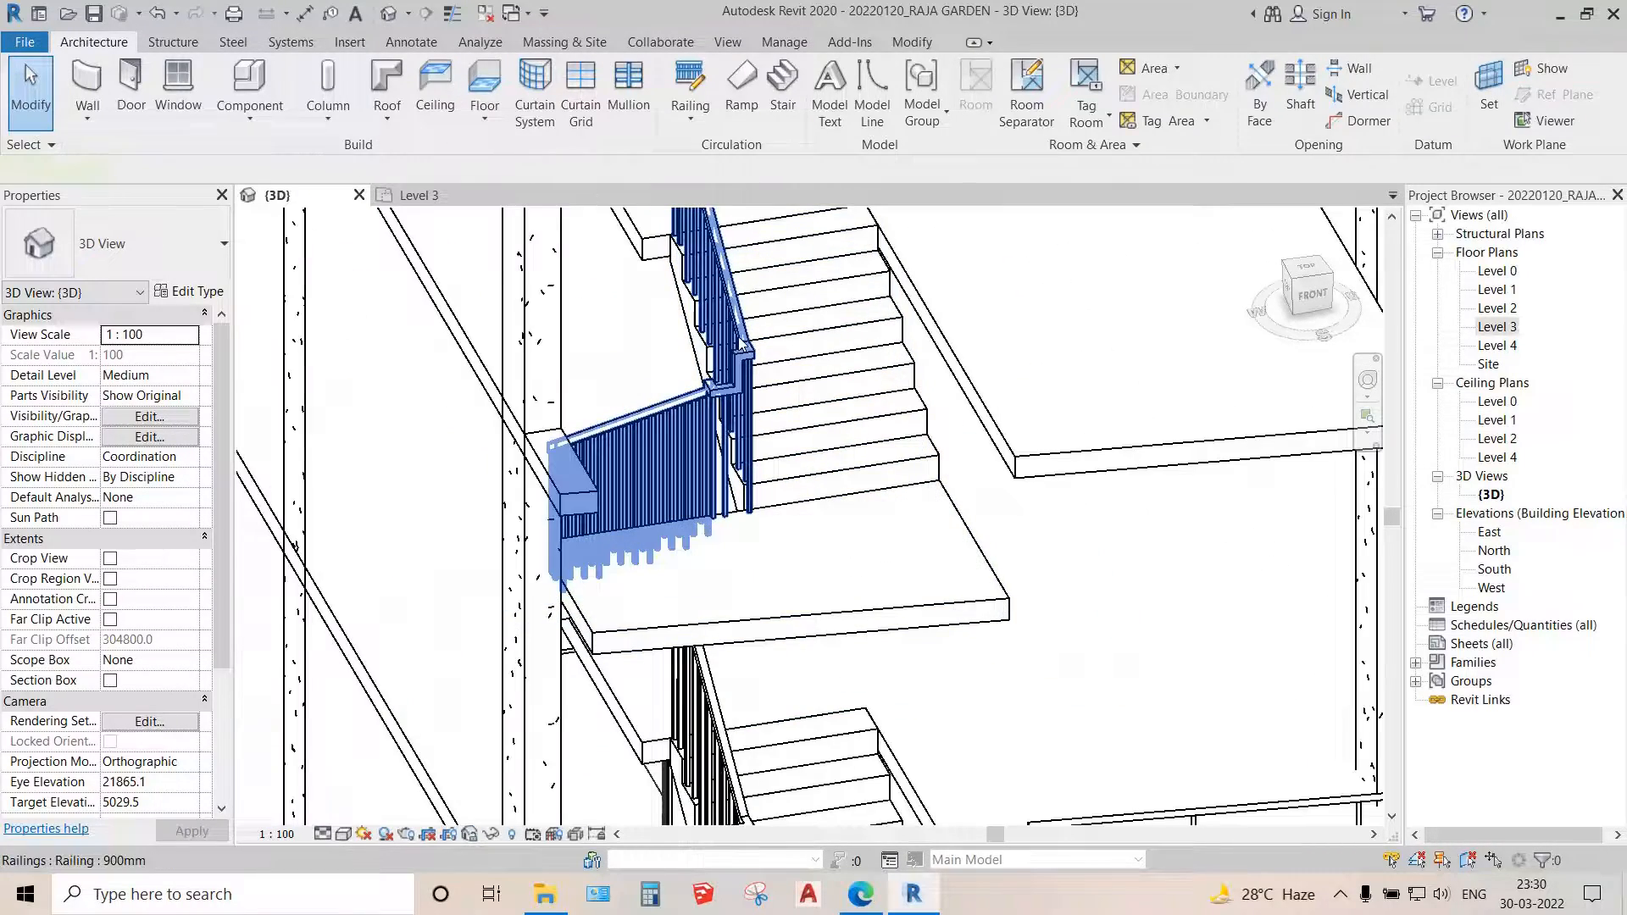
pyautogui.click(742, 346)
pyautogui.click(178, 293)
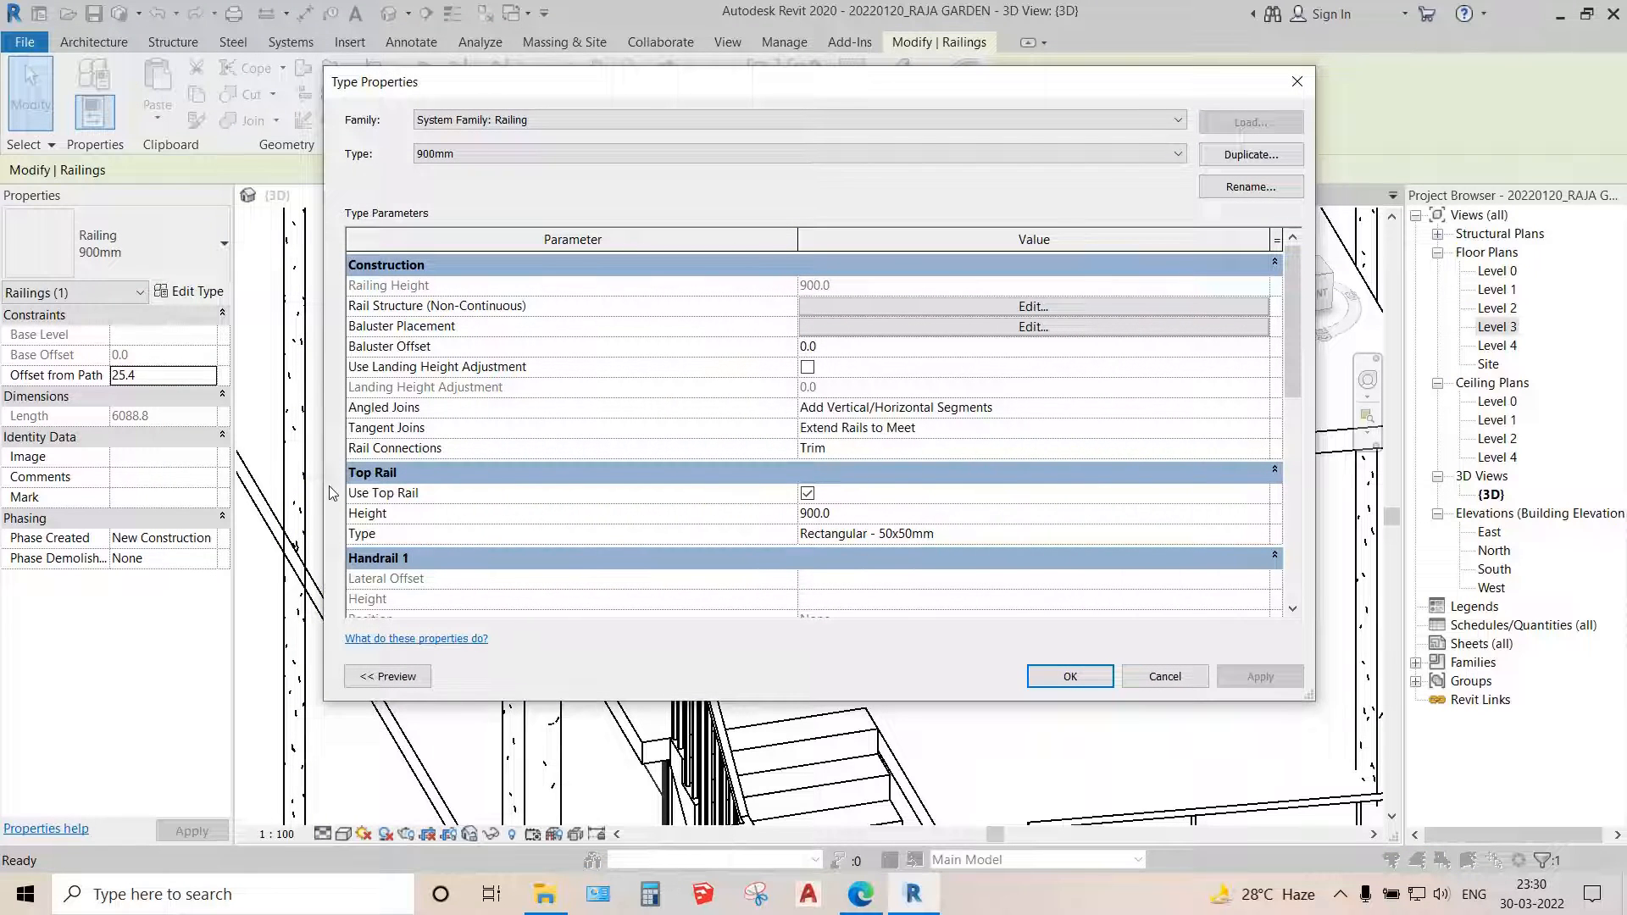
pyautogui.moveTo(964, 85); pyautogui.dragTo(1006, 37)
pyautogui.click(1268, 486)
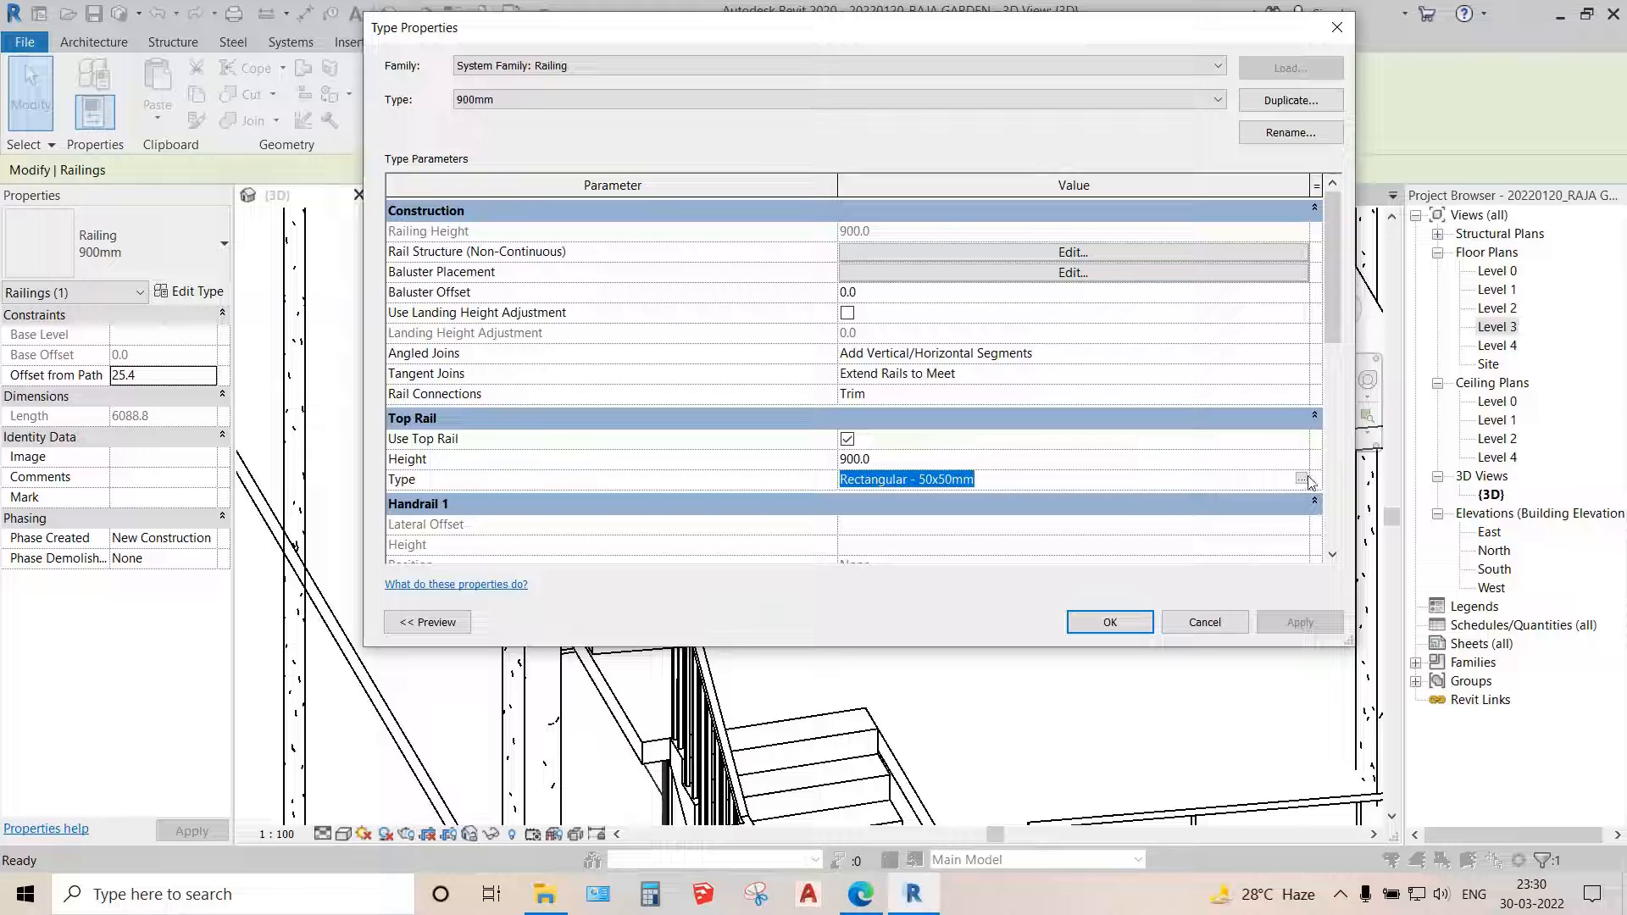
pyautogui.click(1300, 479)
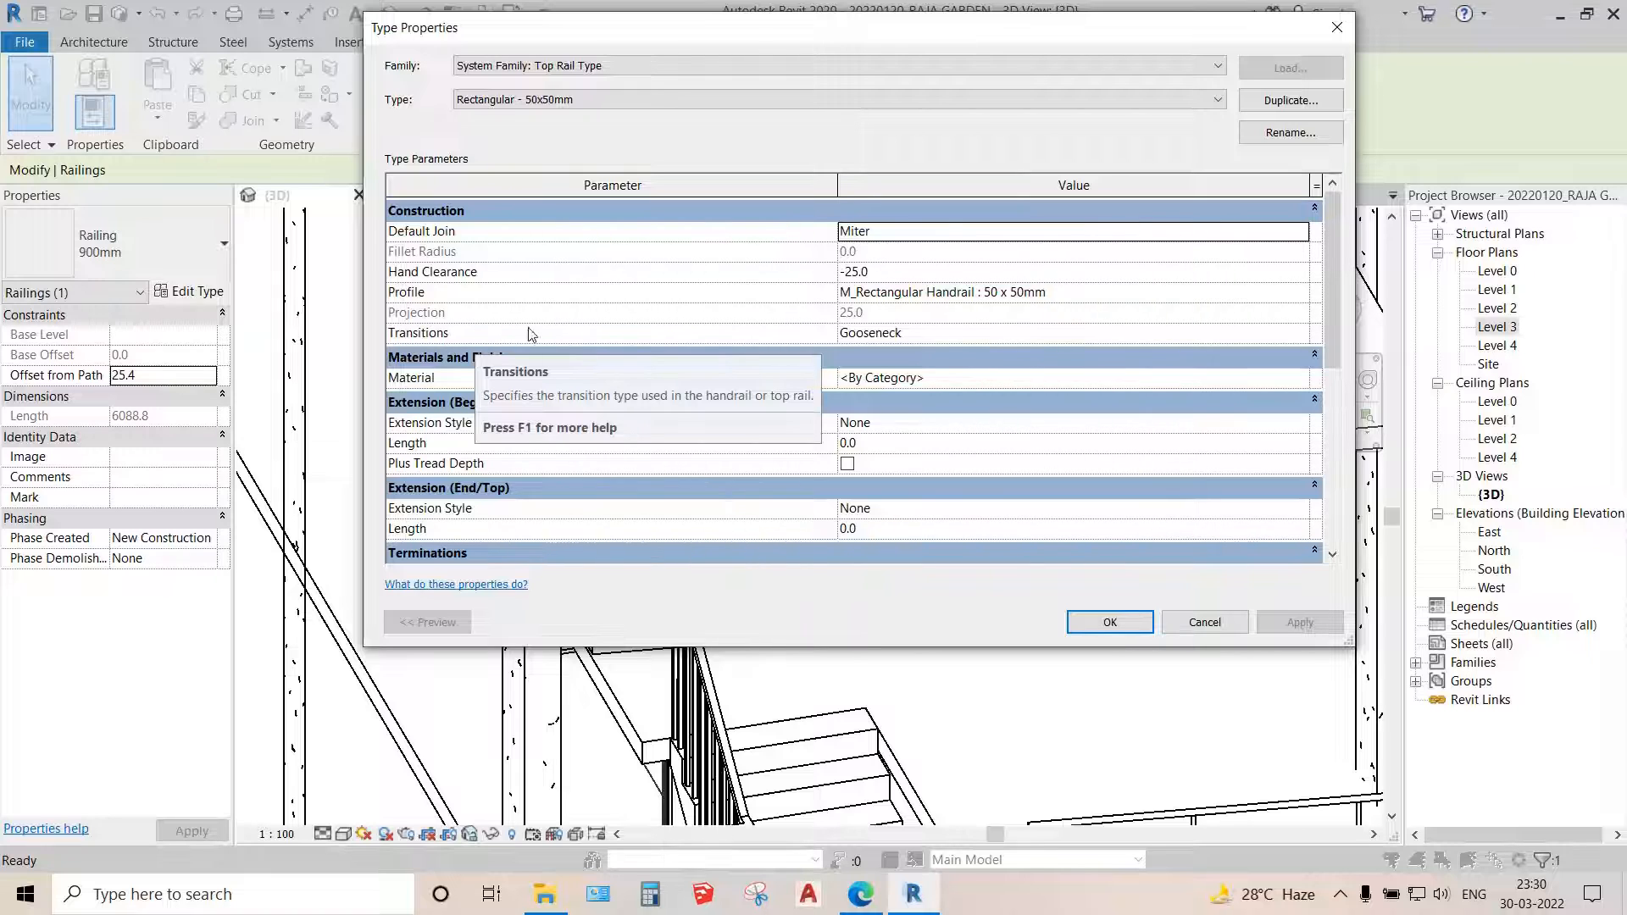
# - Set the Rectangular - 50x50mm top rail's Transitions to Simple and accept the top rail and railing type changes
pyautogui.click(1010, 332)
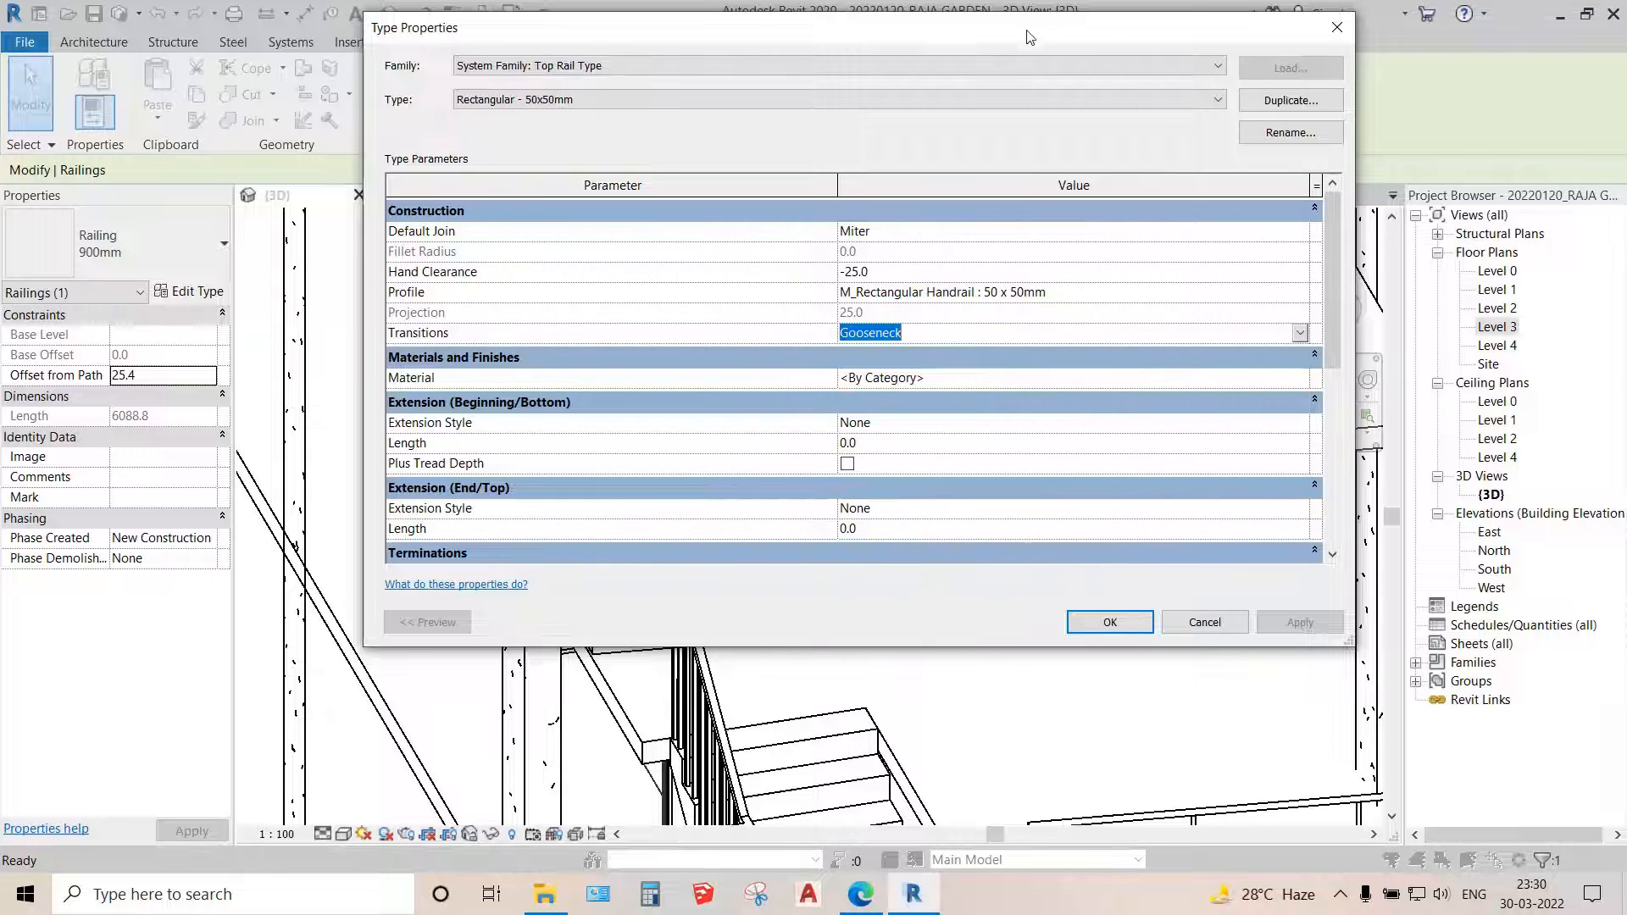
pyautogui.moveTo(1029, 37); pyautogui.dragTo(1552, 29)
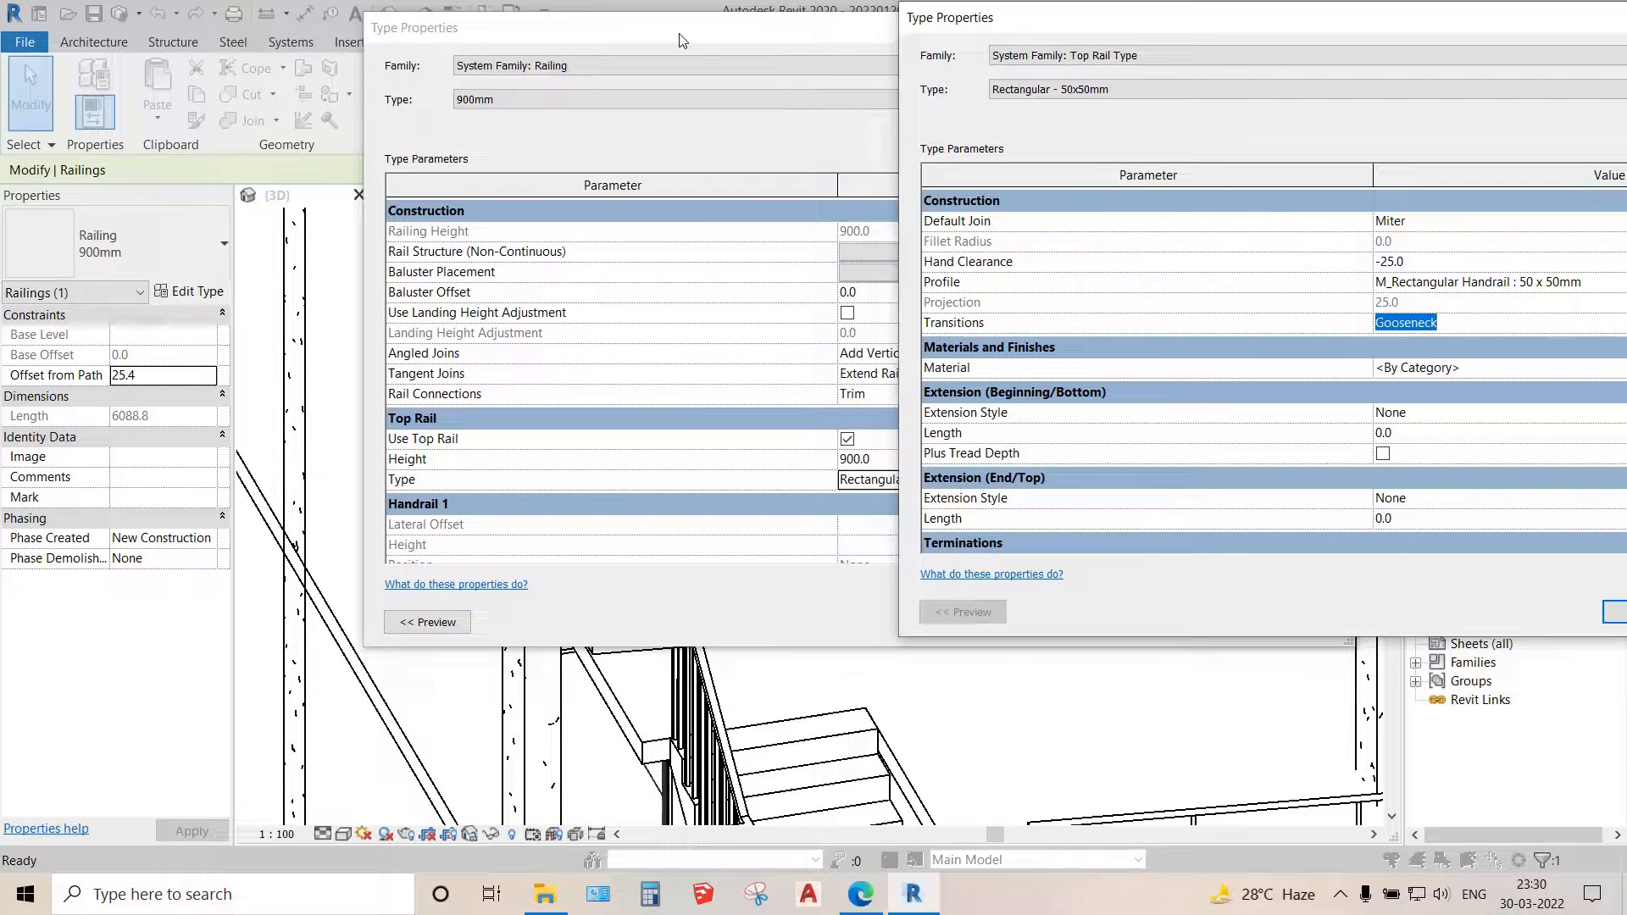
pyautogui.moveTo(1102, 29); pyautogui.dragTo(619, 29)
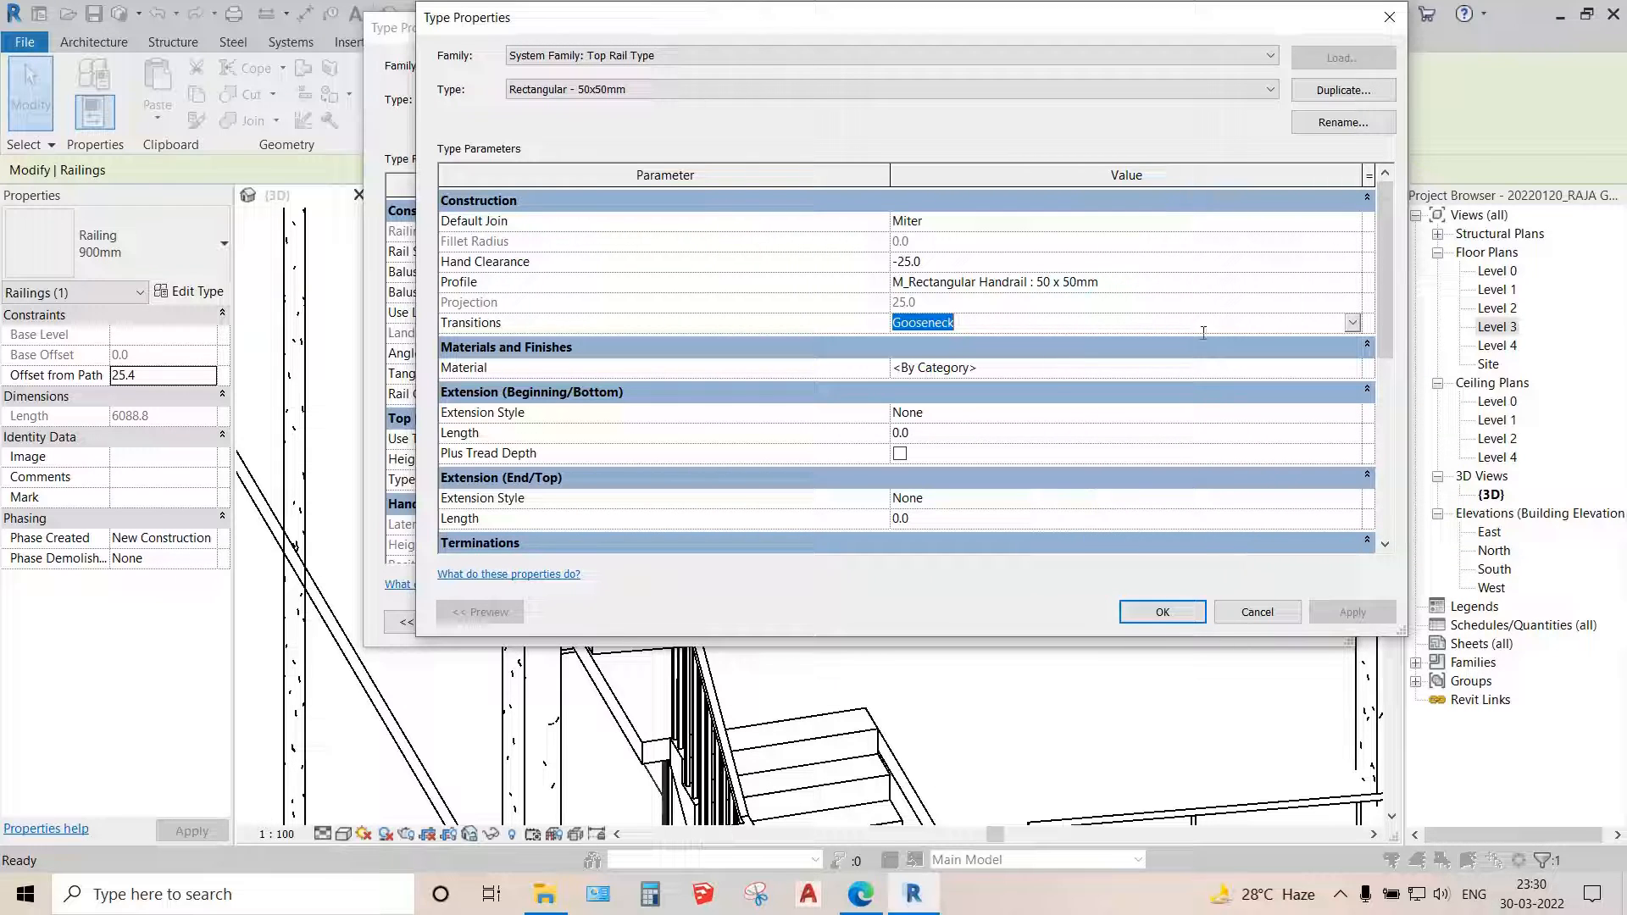
pyautogui.click(1353, 322)
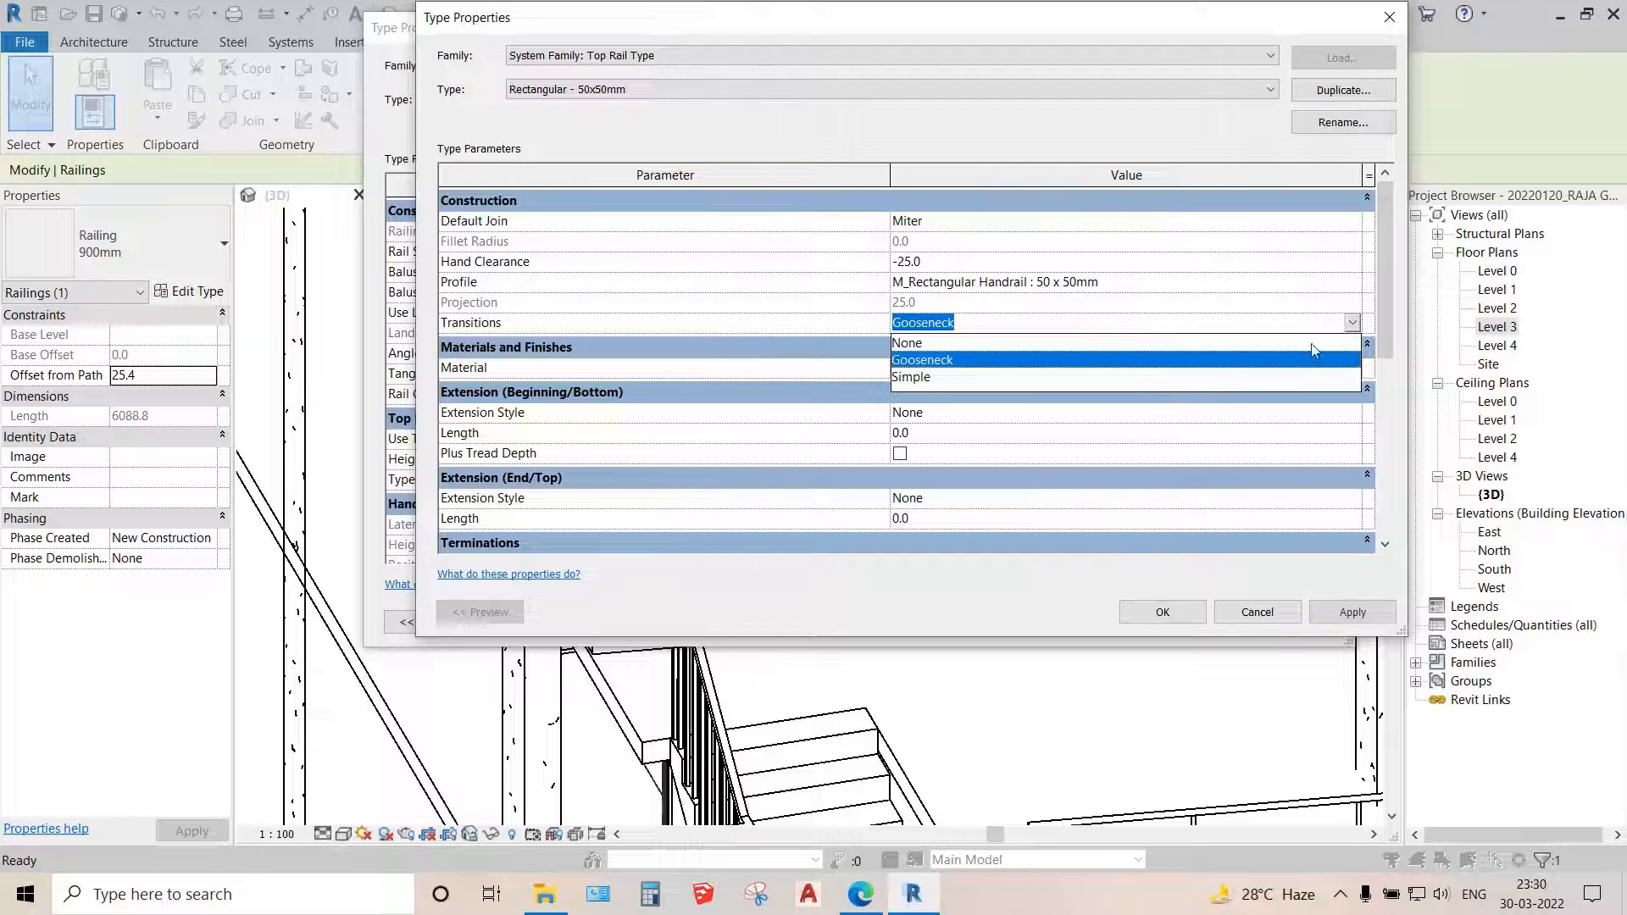
pyautogui.click(908, 378)
pyautogui.click(1155, 612)
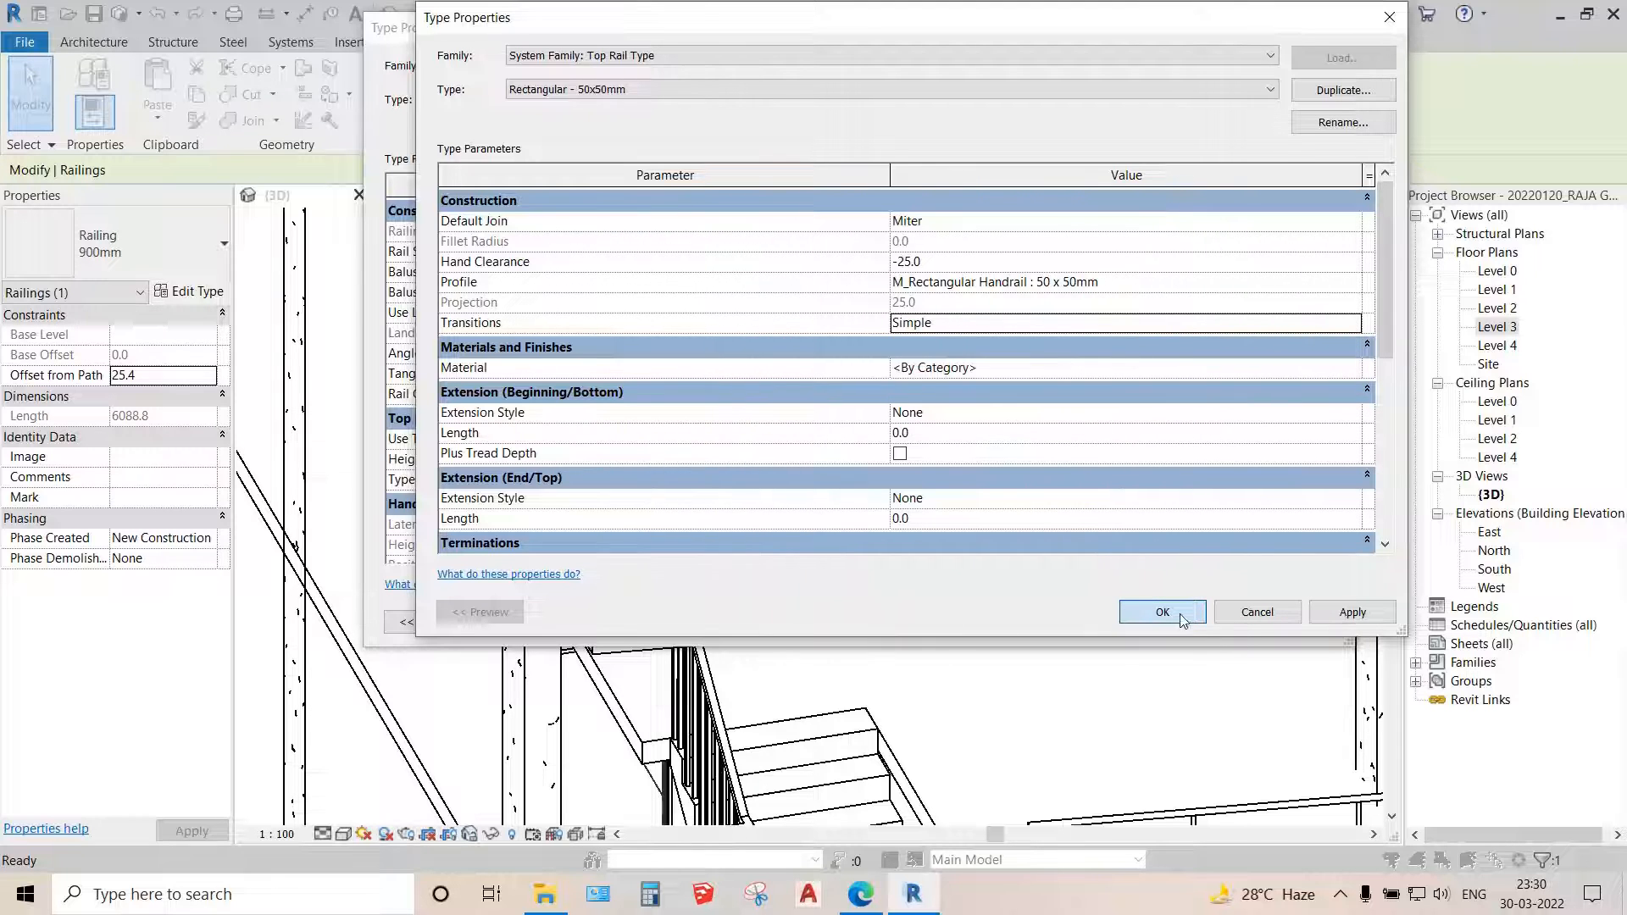
pyautogui.click(887, 515)
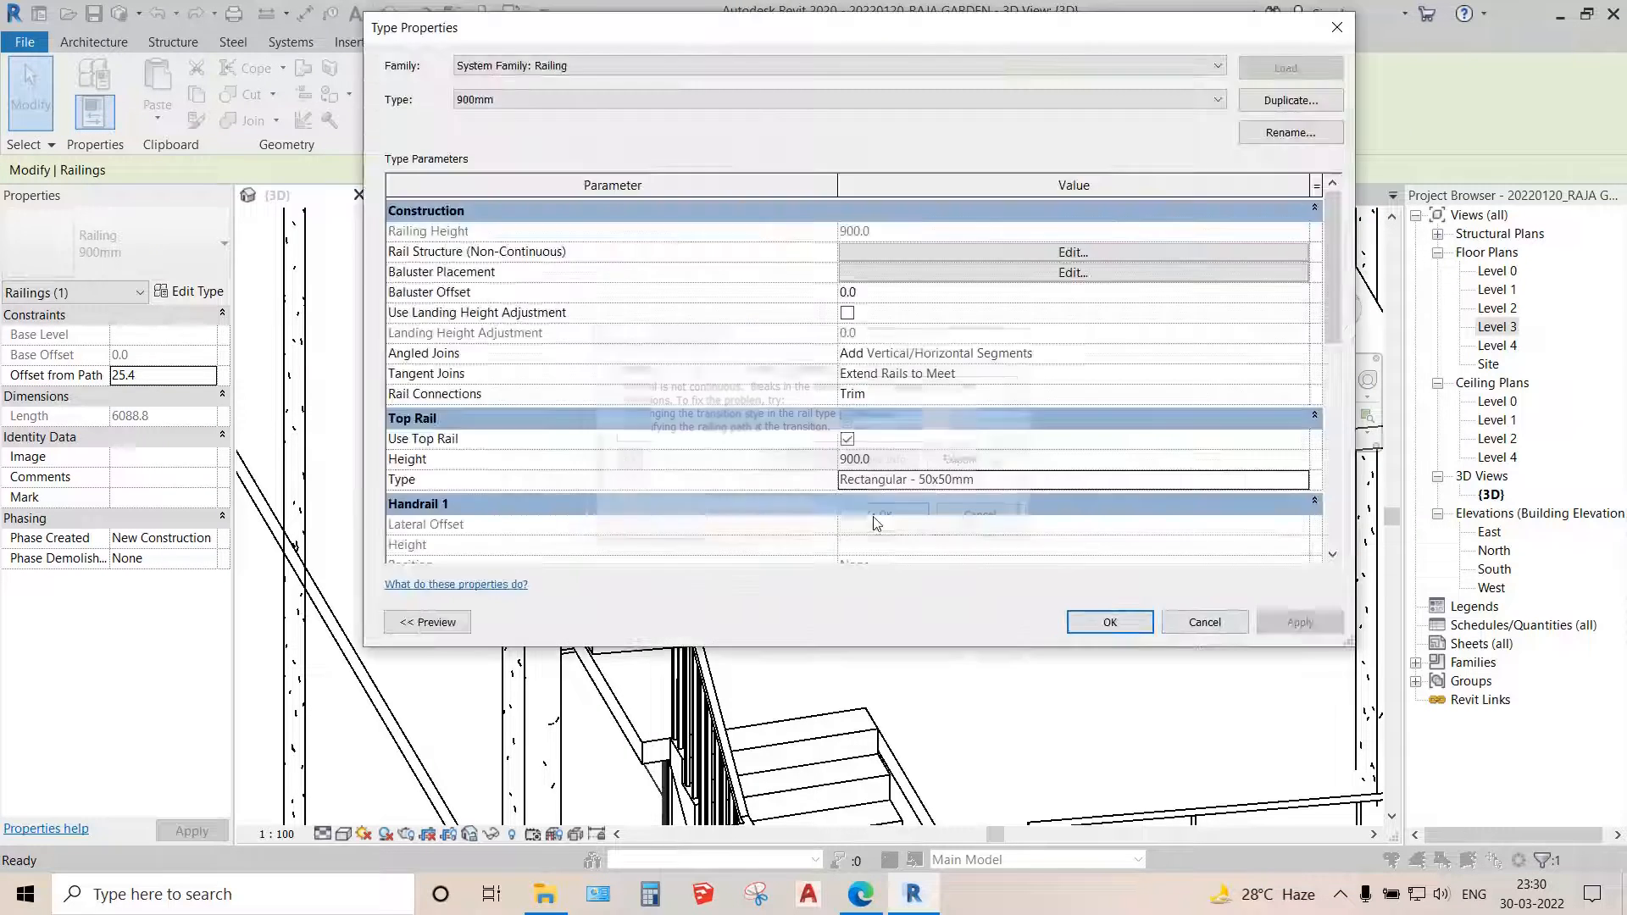
pyautogui.click(1105, 627)
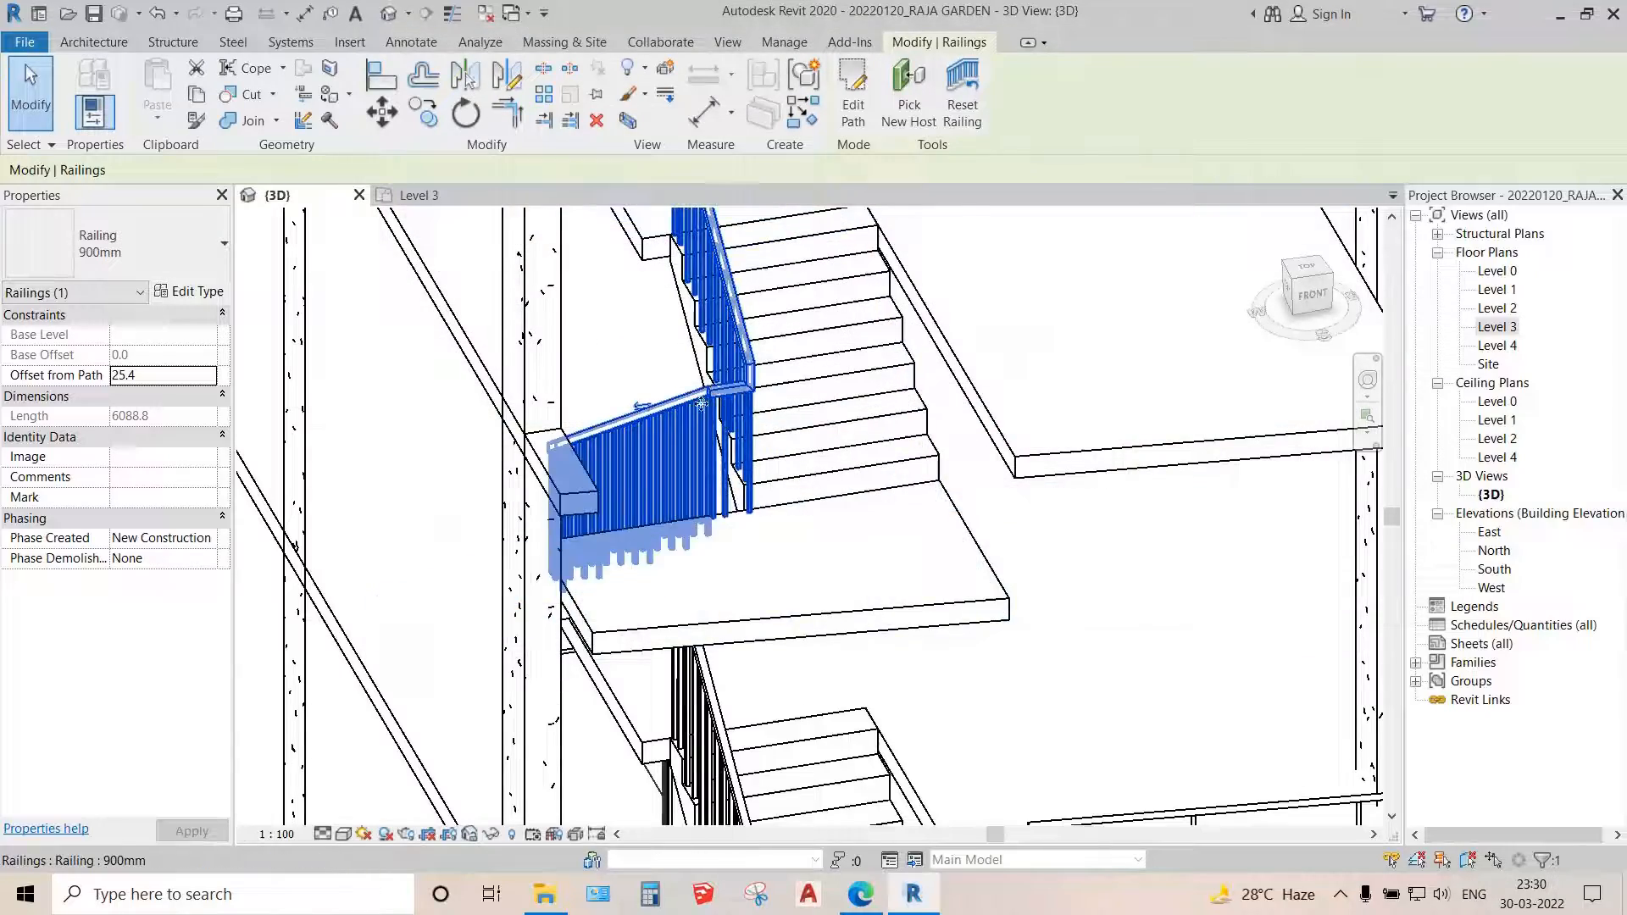
# - Set Balusters Per Tread to 1 in the 900mm railing type's baluster placement and accept the placement
pyautogui.scroll(5, 903, 480)
pyautogui.keyDown('shift'); pyautogui.moveTo(902, 462); pyautogui.dragTo(847, 528, button='middle'); pyautogui.keyUp('shift')
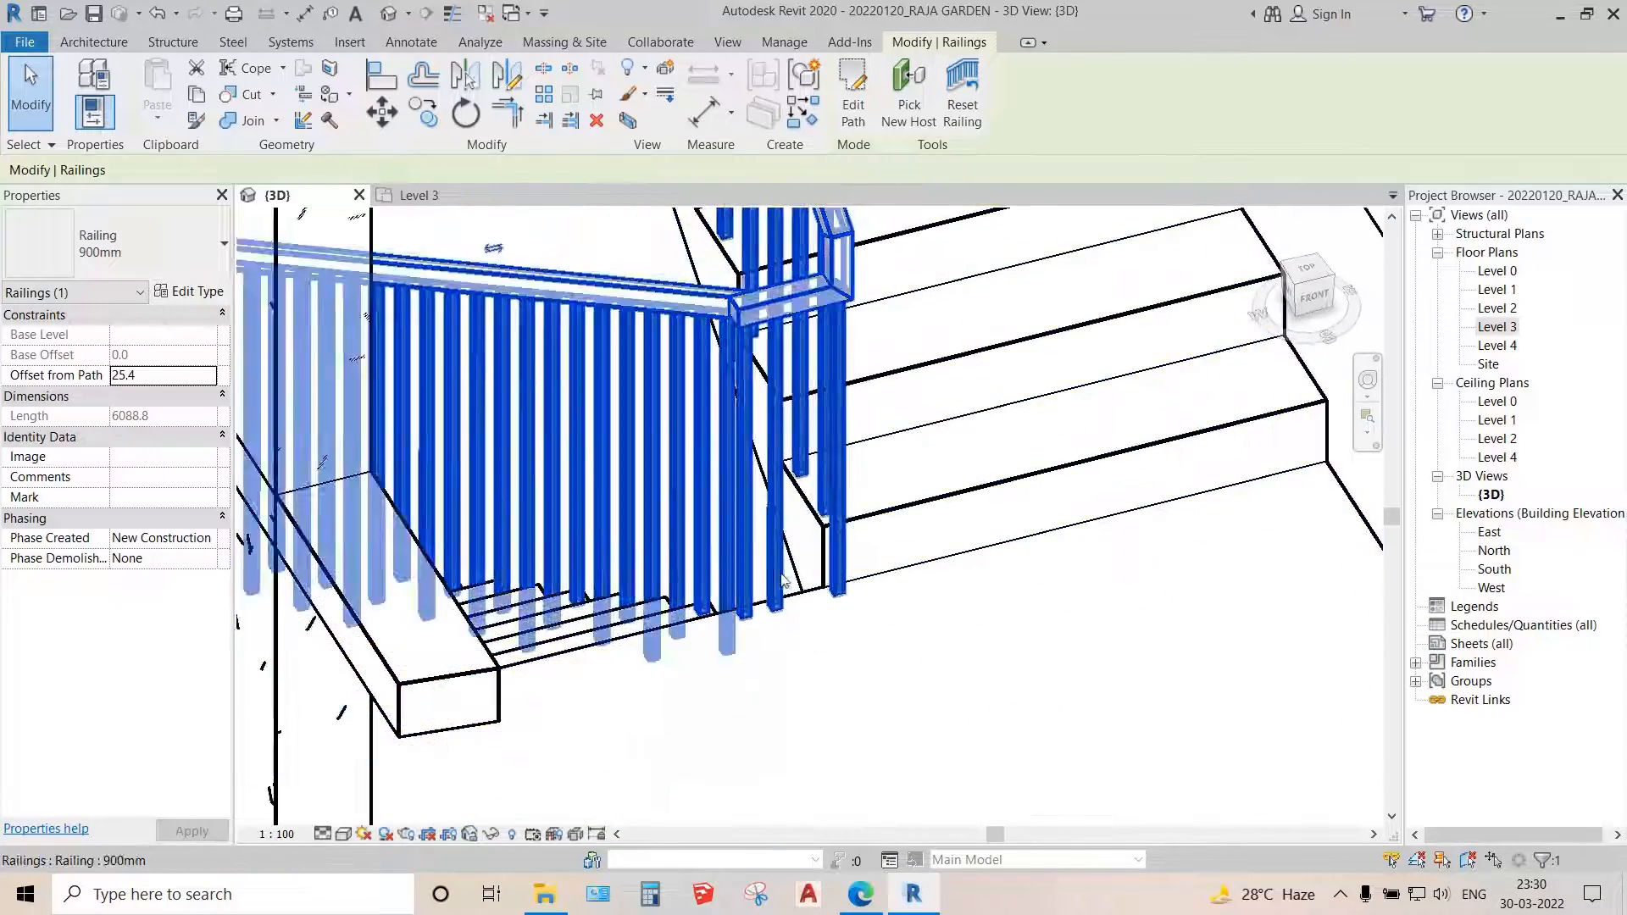
pyautogui.scroll(-2, 778, 581)
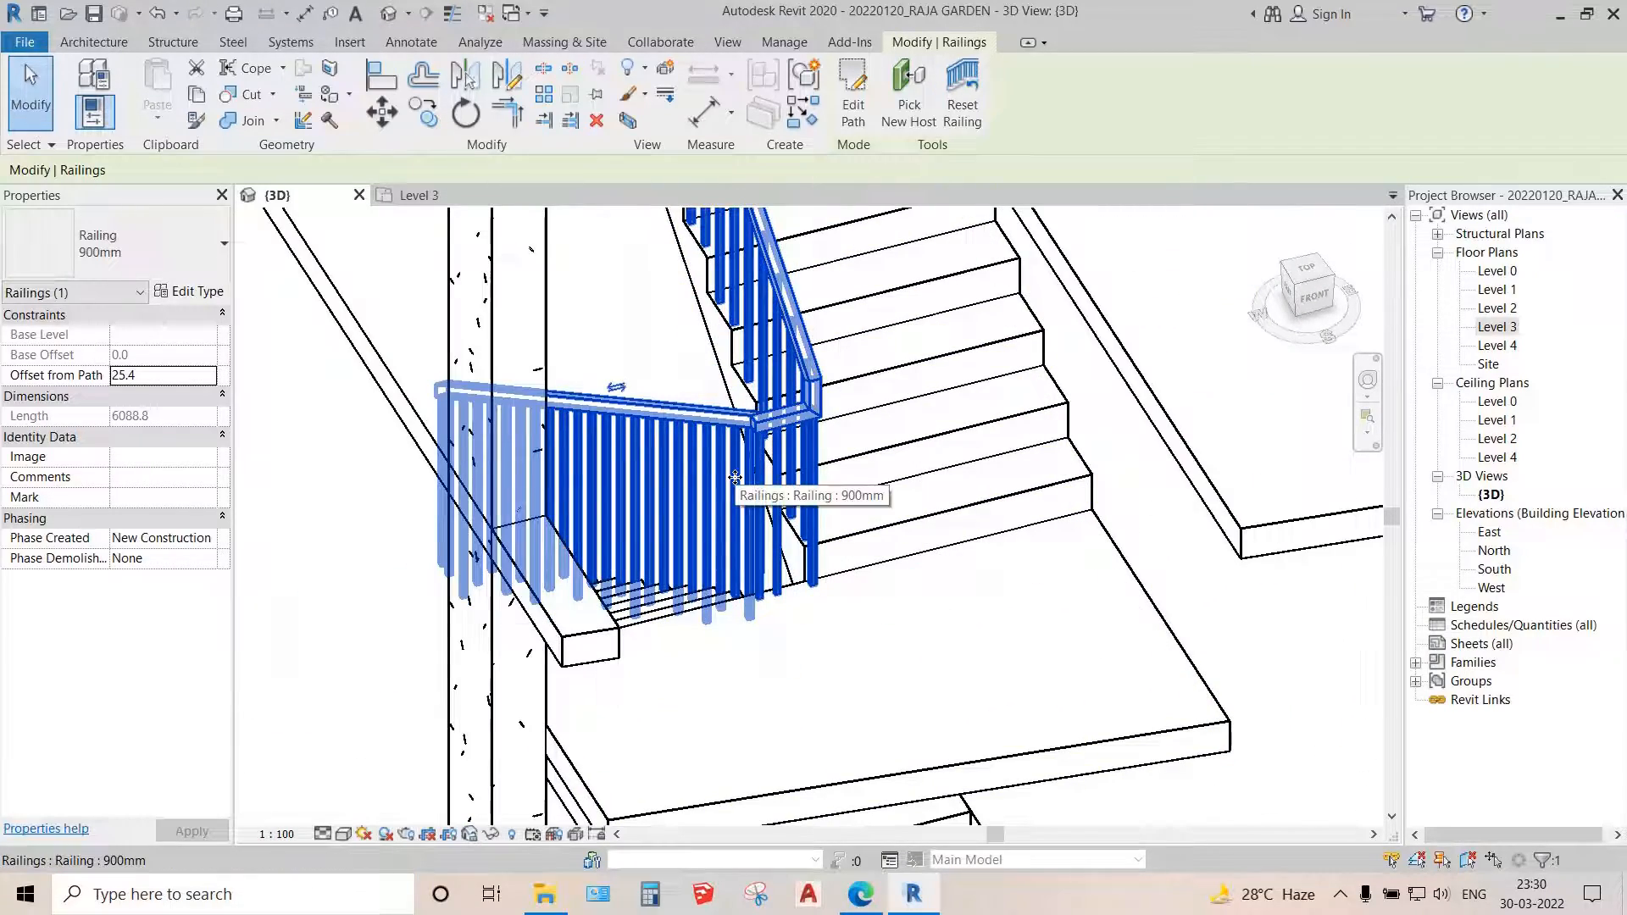
pyautogui.click(188, 291)
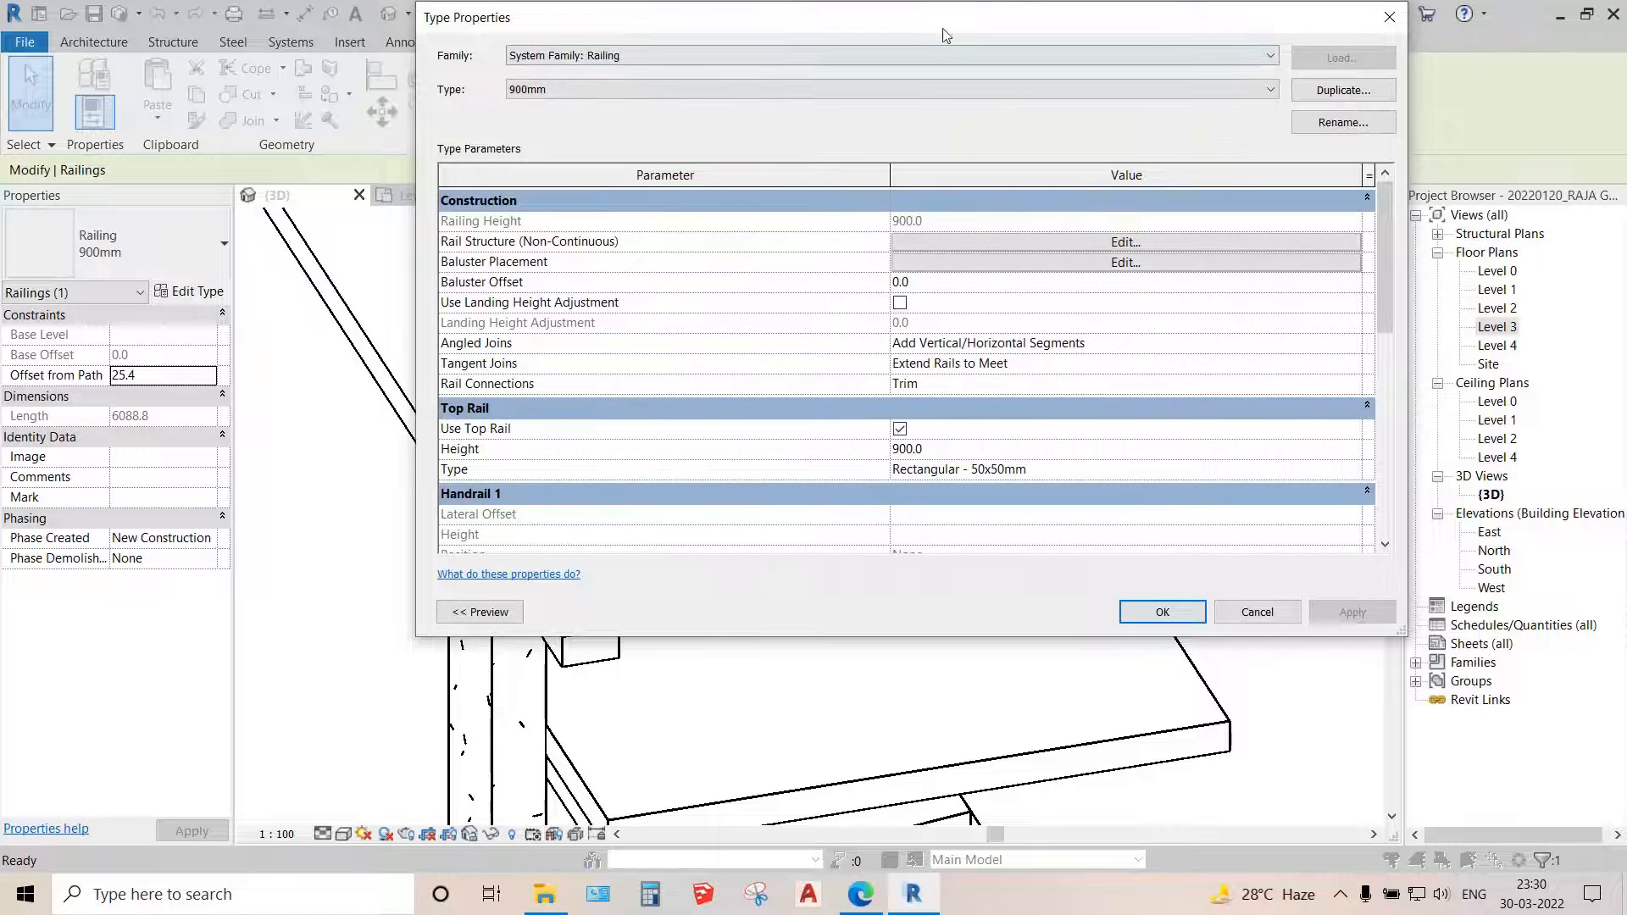
pyautogui.moveTo(946, 35); pyautogui.dragTo(1431, 46)
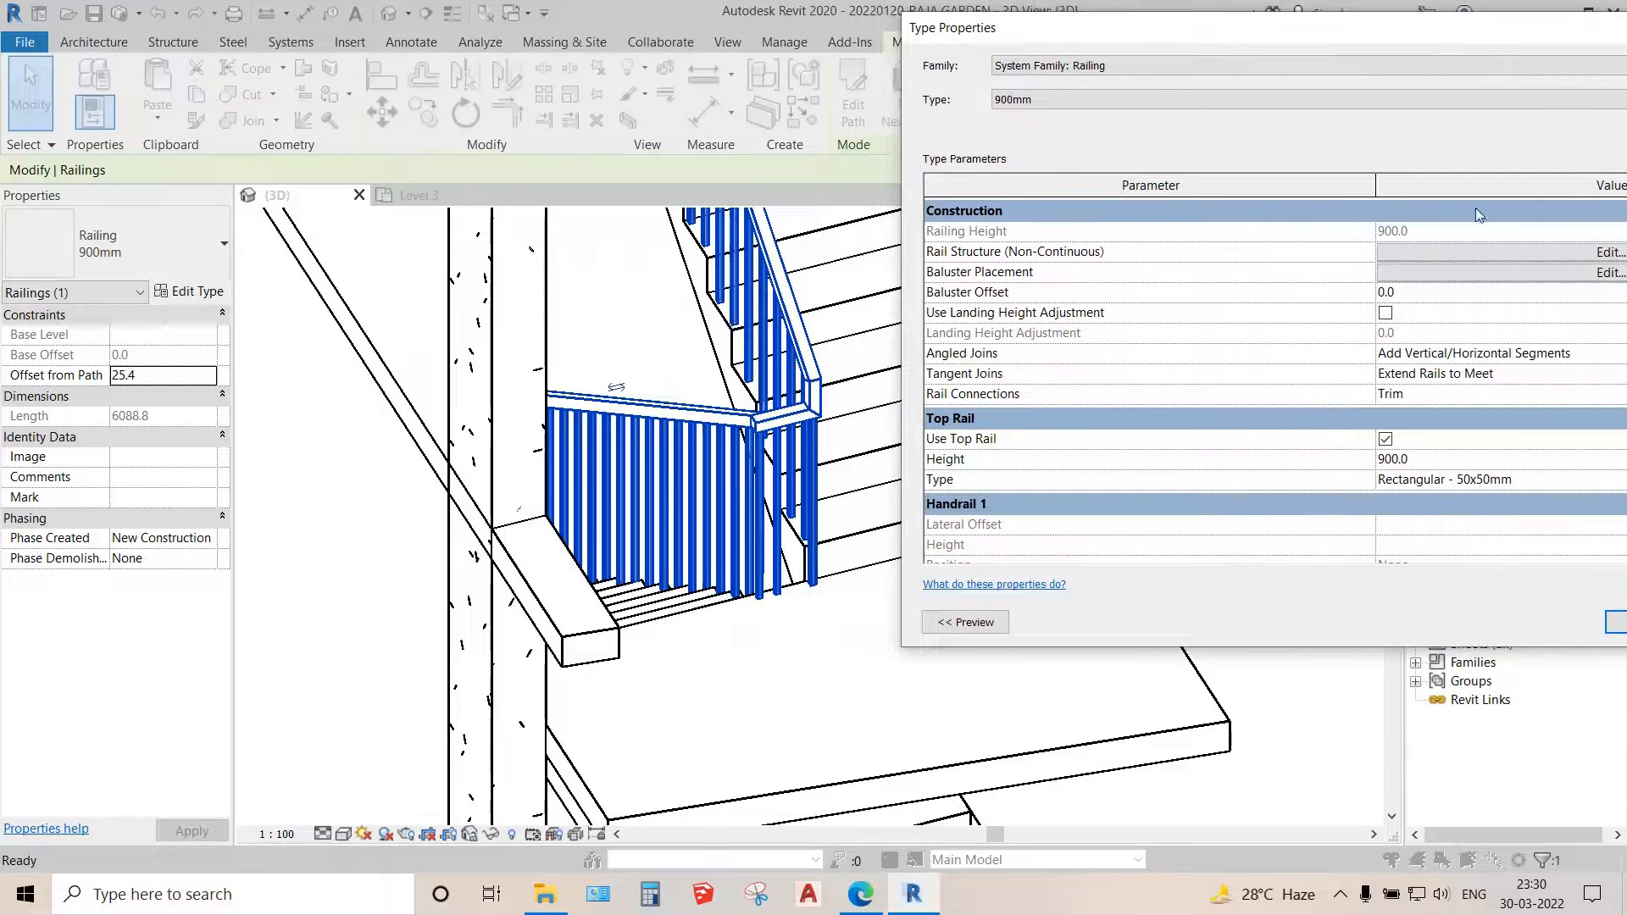
pyautogui.click(1462, 272)
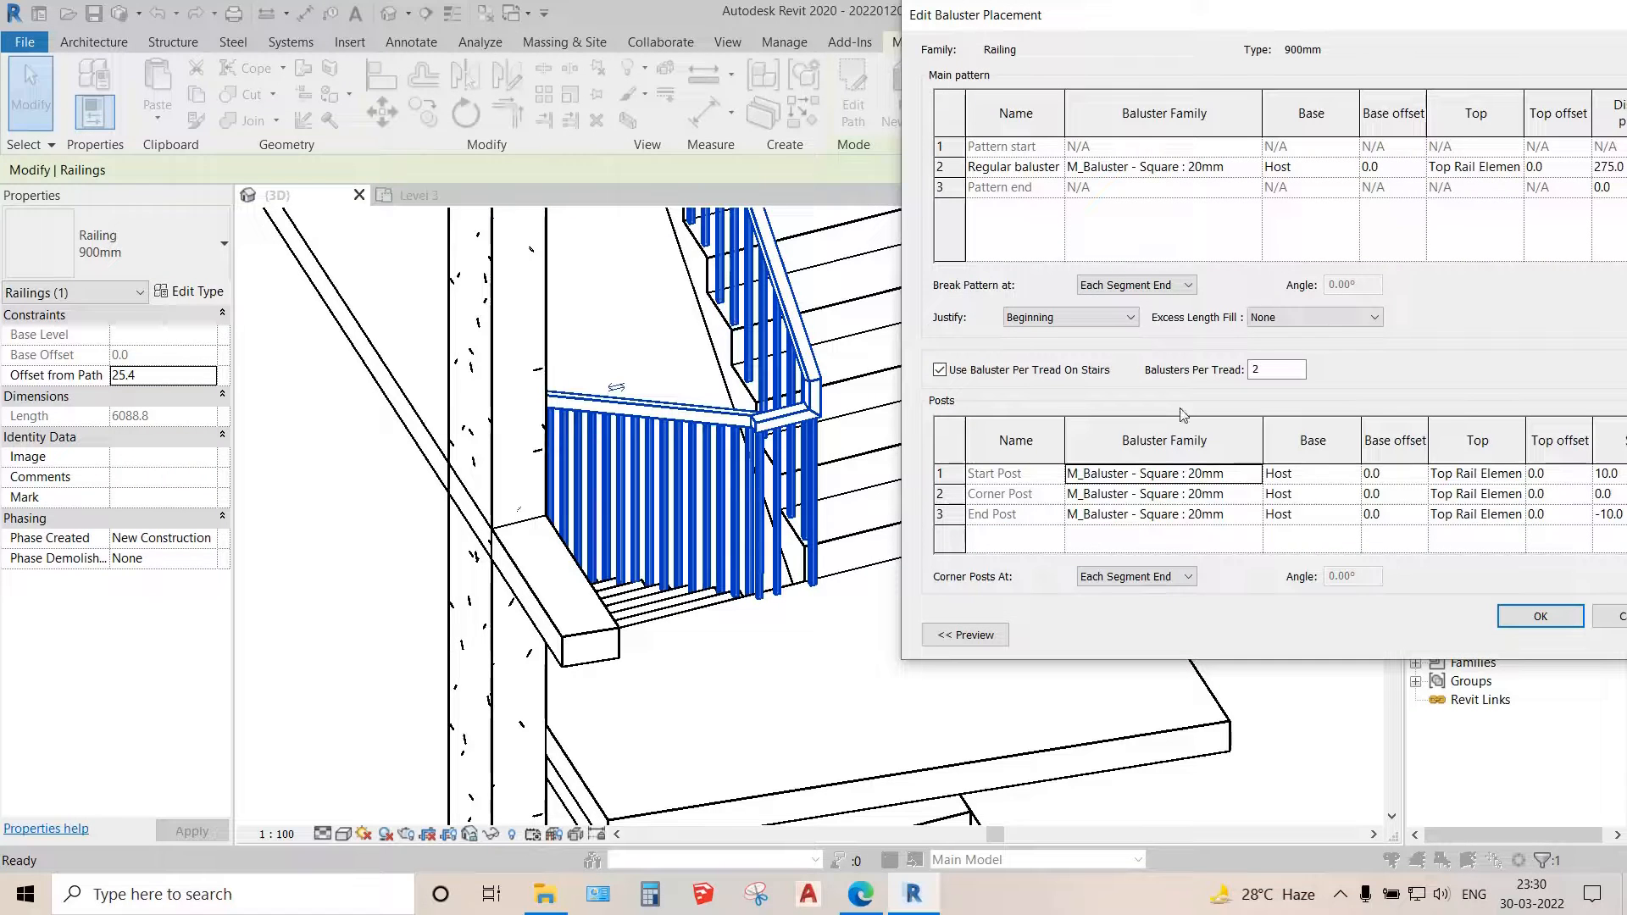
pyautogui.doubleClick(1270, 368)
pyautogui.write('1')
pyautogui.moveTo(1373, 16); pyautogui.dragTo(1265, 18)
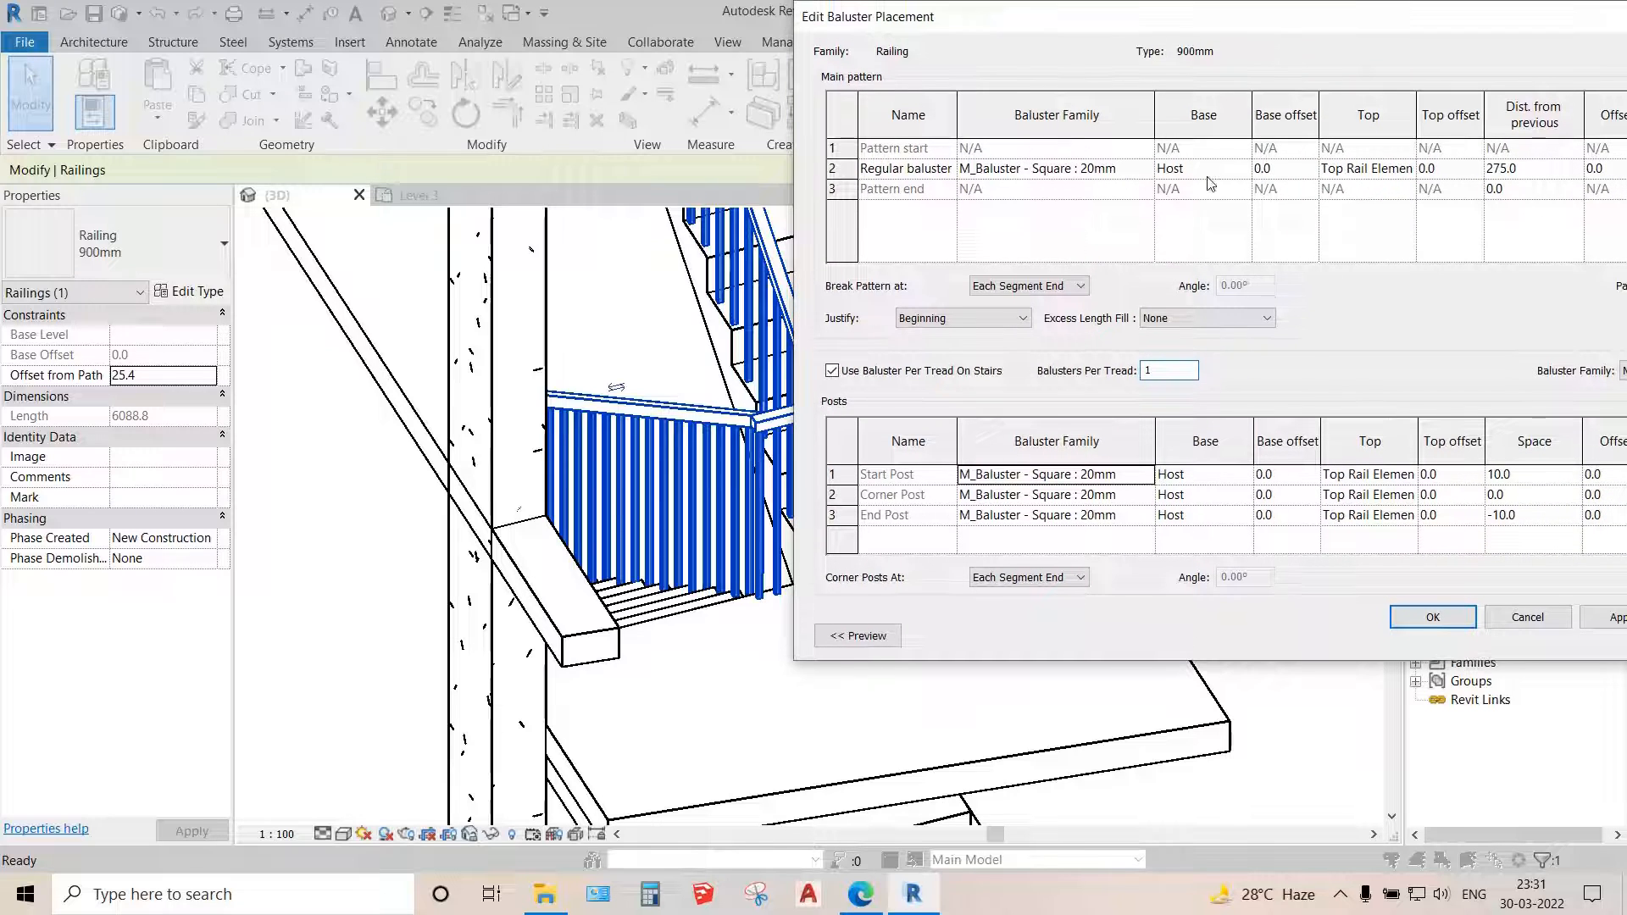
pyautogui.click(1605, 618)
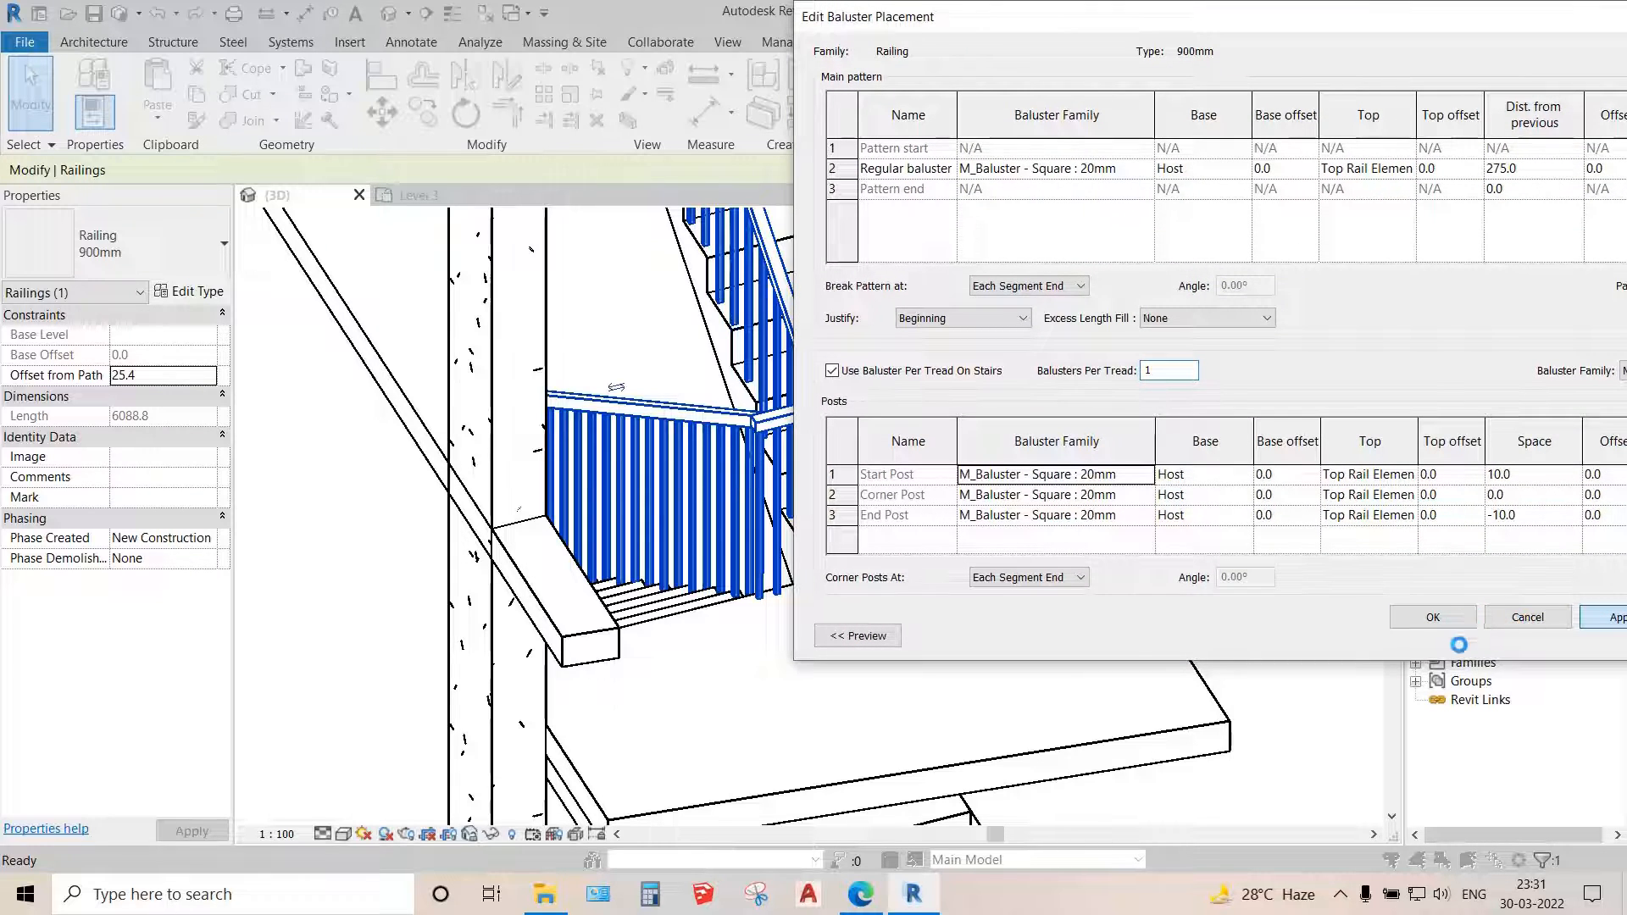
pyautogui.click(1433, 619)
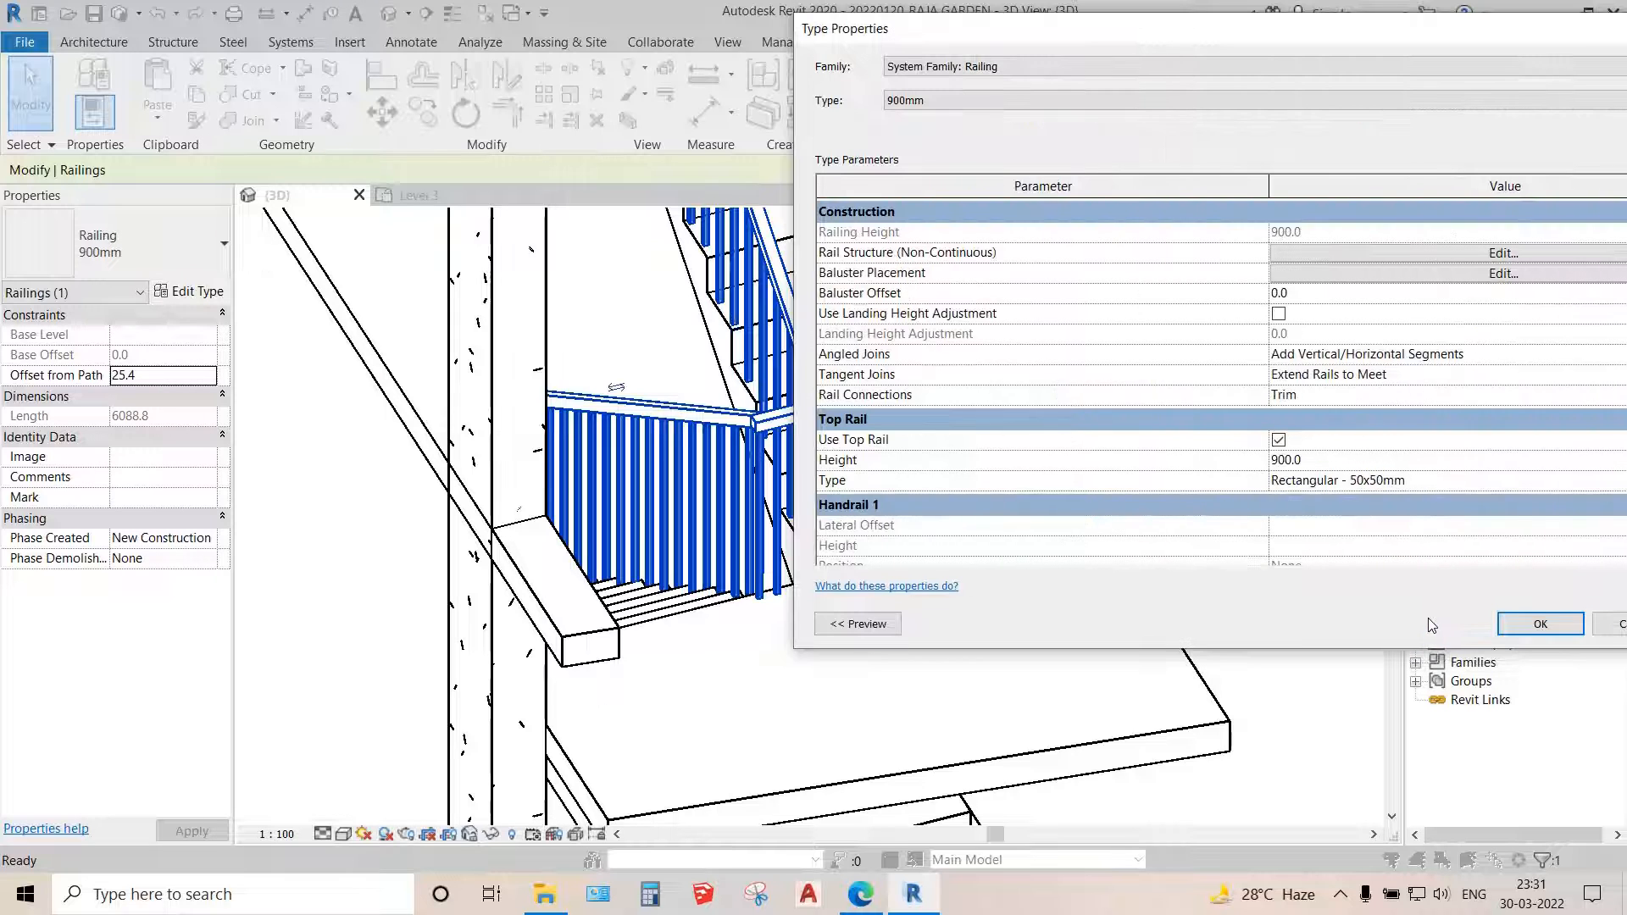
# - Preview the 900mm railing type, accept its properties, and inspect the inner railing at the stair landing turn
pyautogui.click(856, 628)
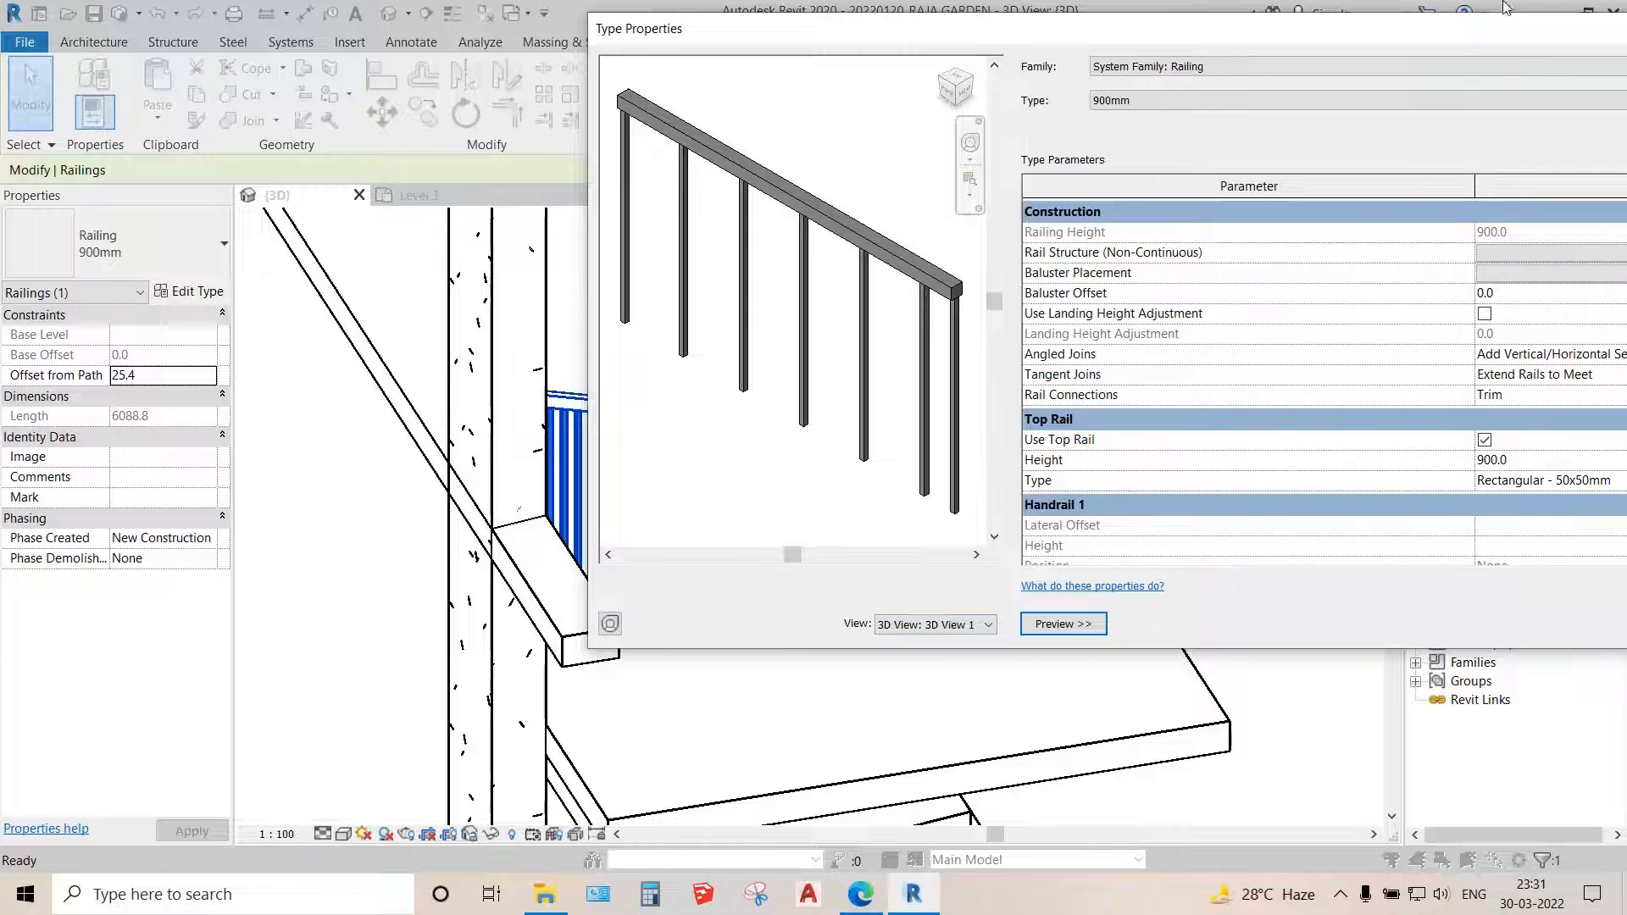
pyautogui.moveTo(1506, 40); pyautogui.dragTo(1106, 76)
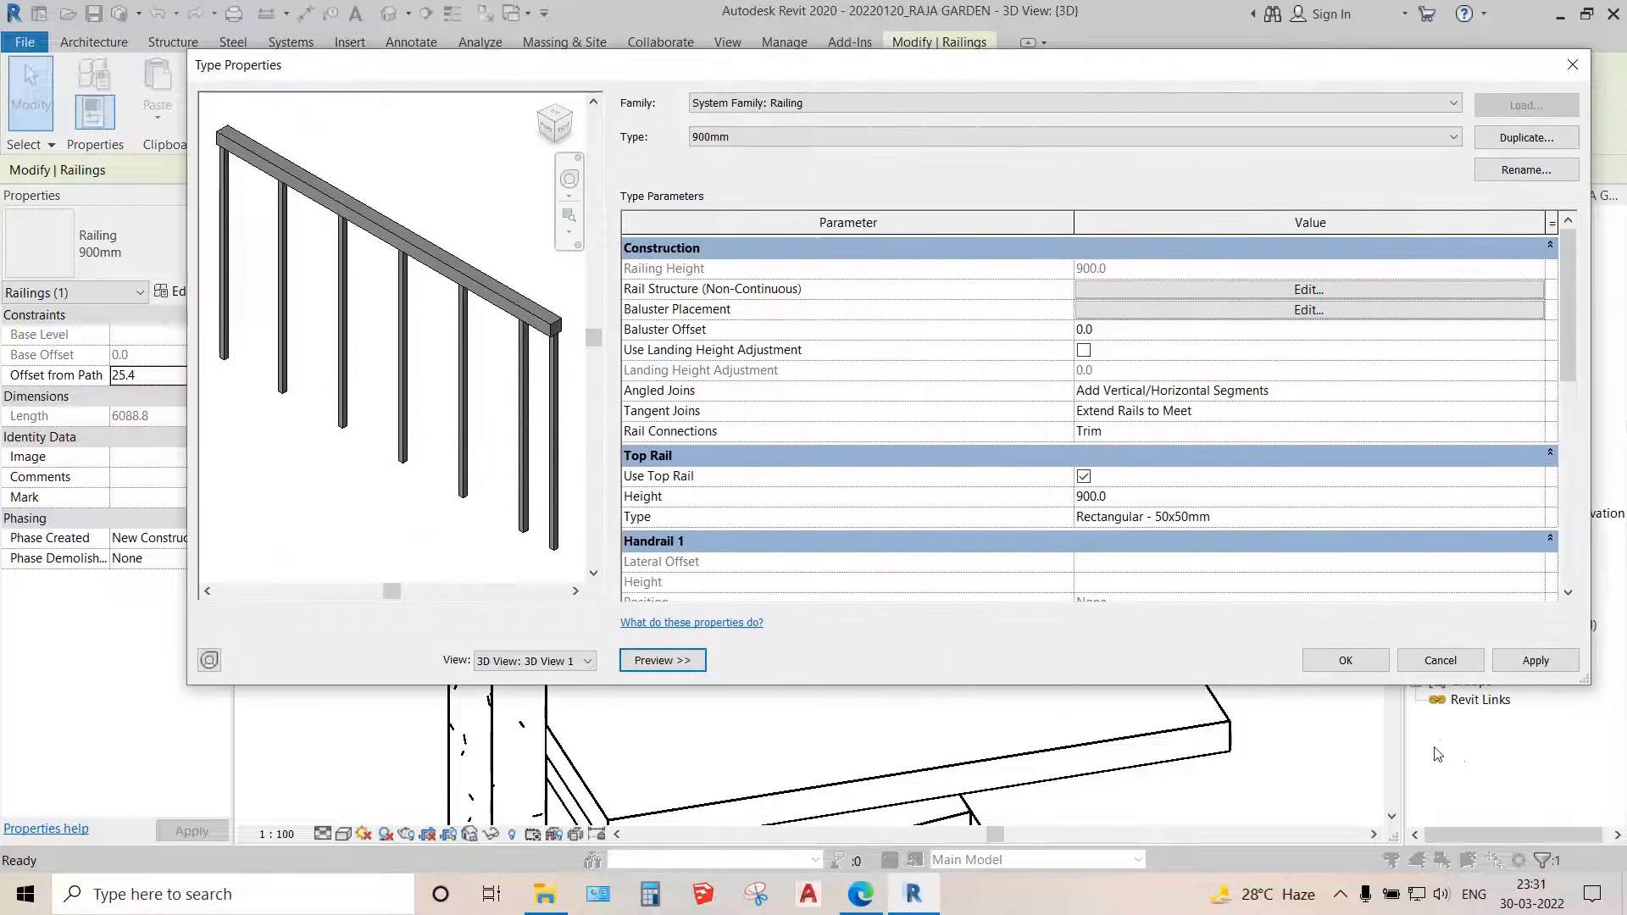
pyautogui.click(1342, 661)
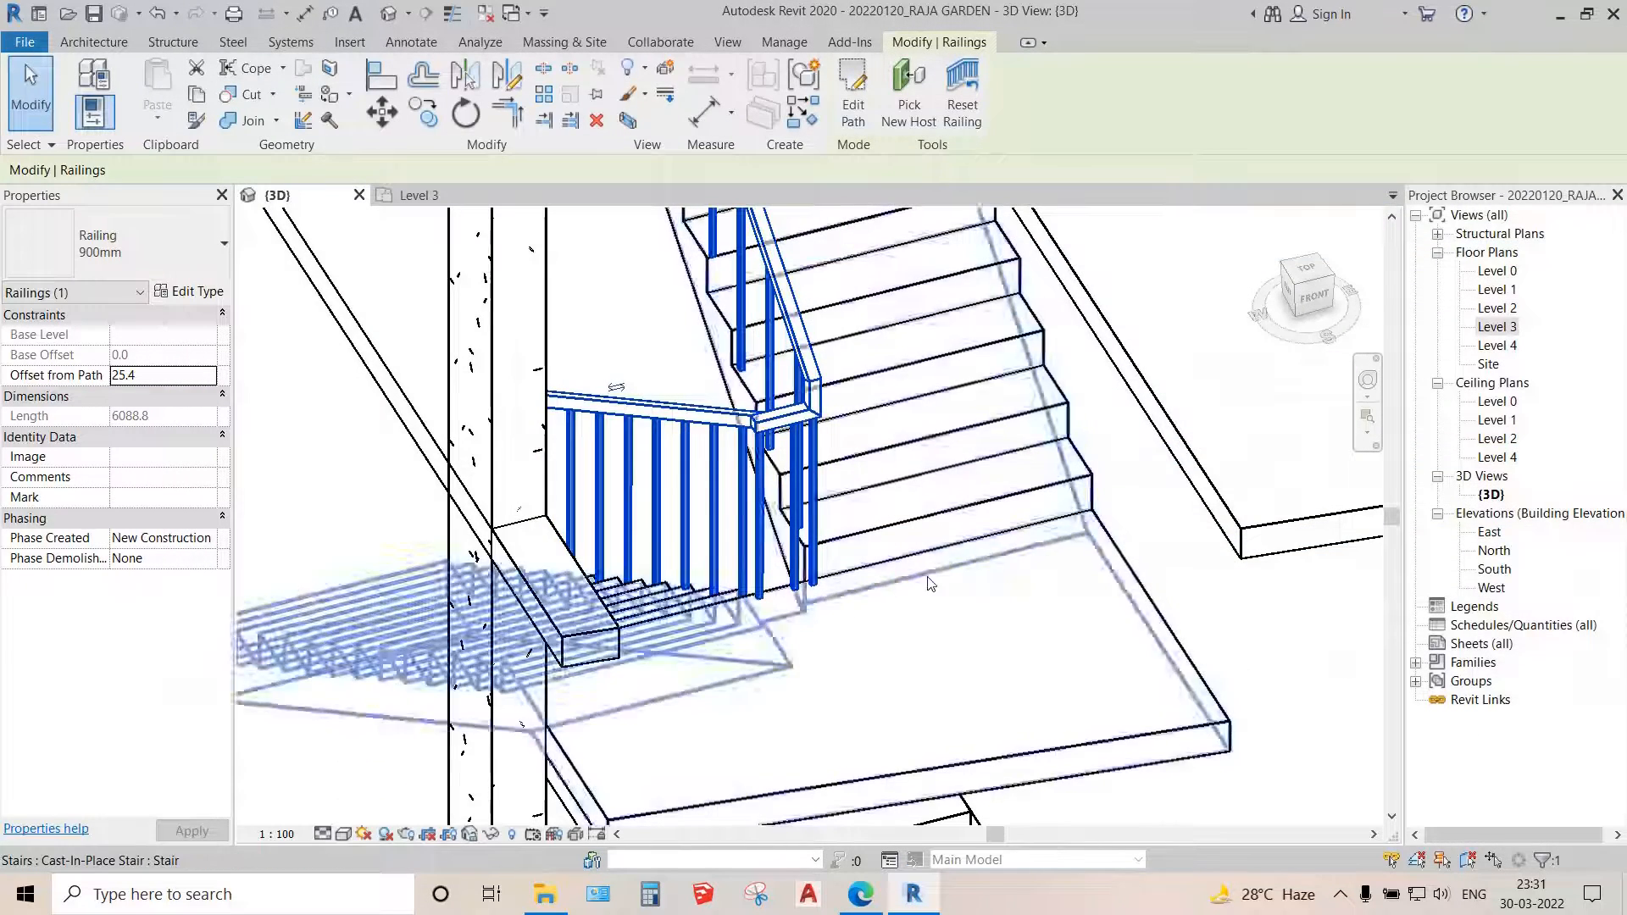
pyautogui.moveTo(952, 606); pyautogui.dragTo(858, 490, button='middle')
pyautogui.moveTo(836, 308); pyautogui.dragTo(883, 535, button='middle')
pyautogui.scroll(2, 864, 480)
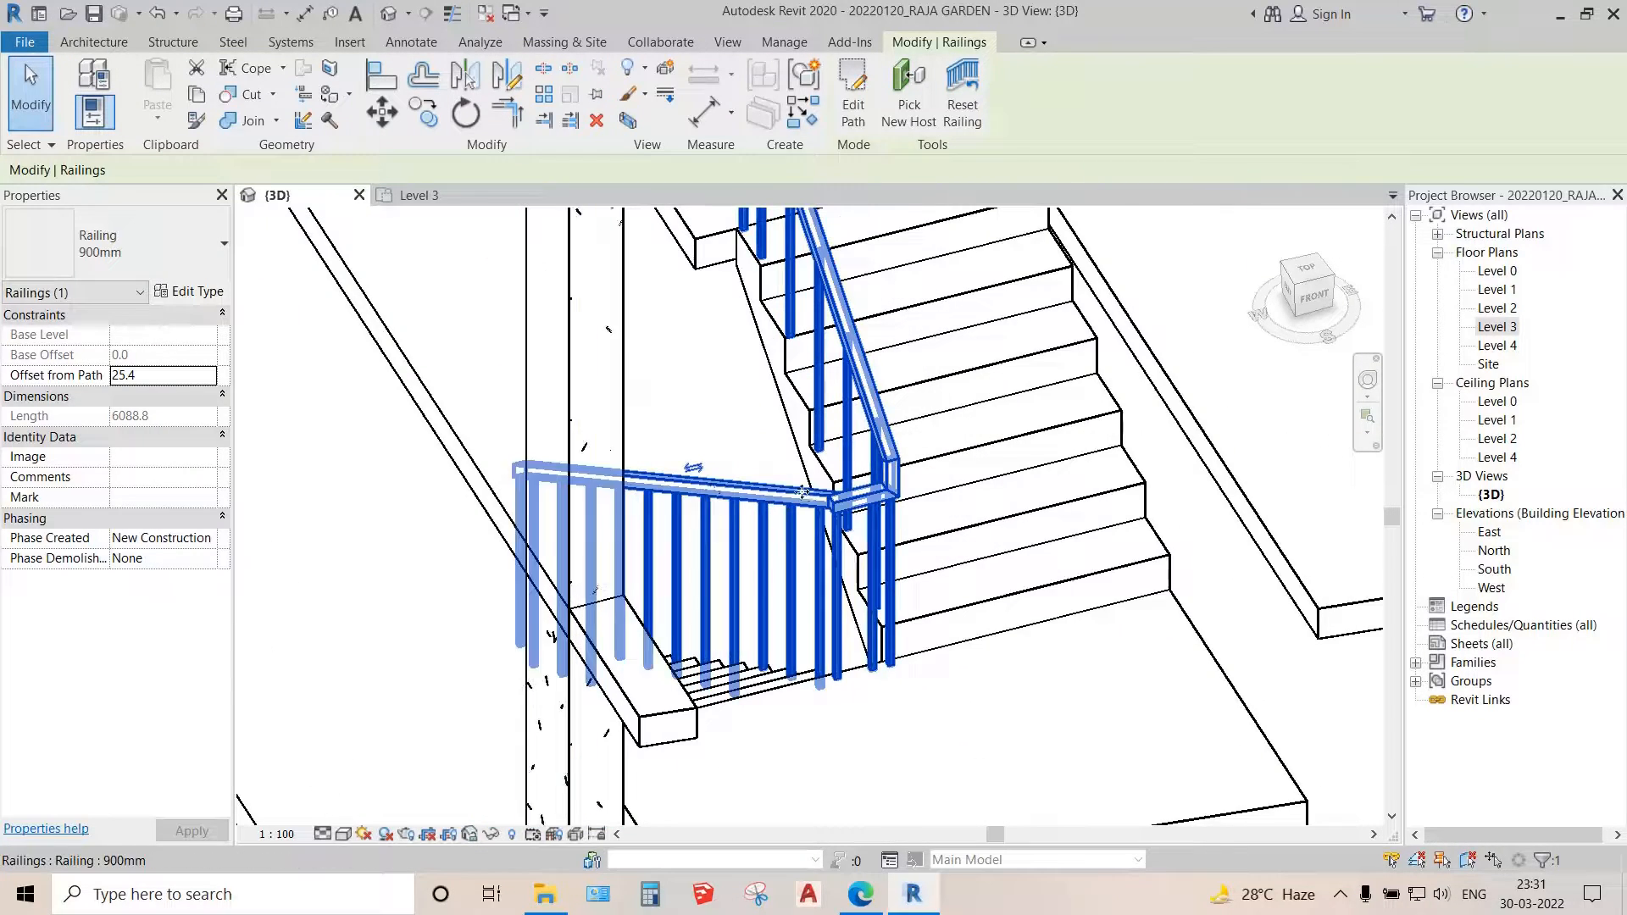
# - Change the 900mm railing type's top rail to Circular - 40mm, accept the type changes, and inspect the landing corner
pyautogui.click(195, 293)
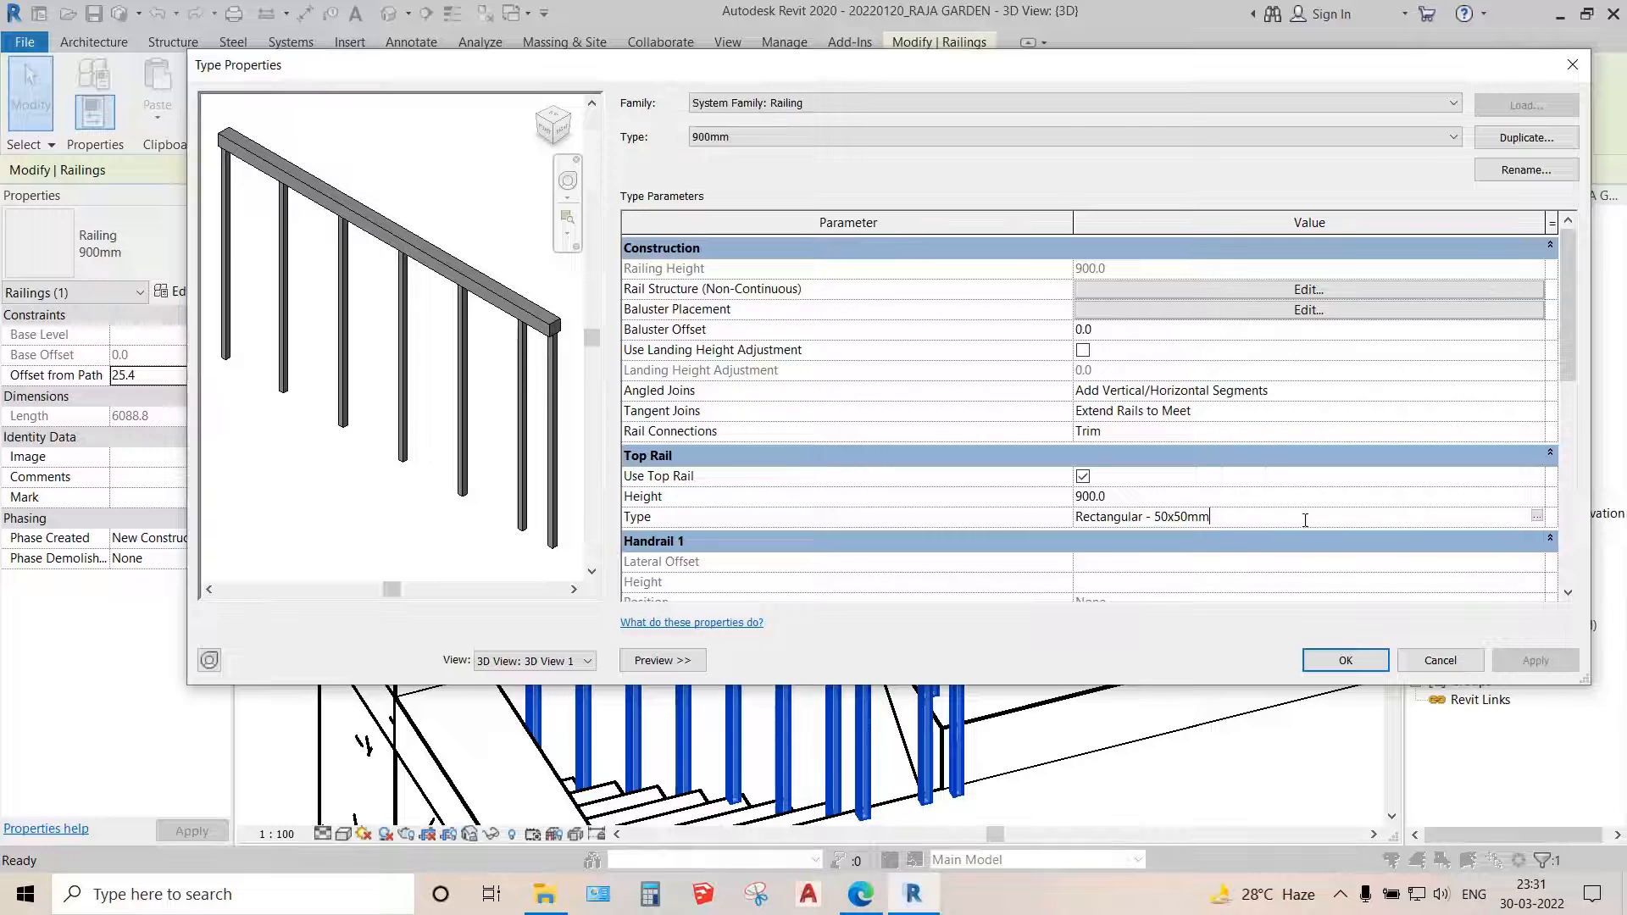
pyautogui.click(1536, 516)
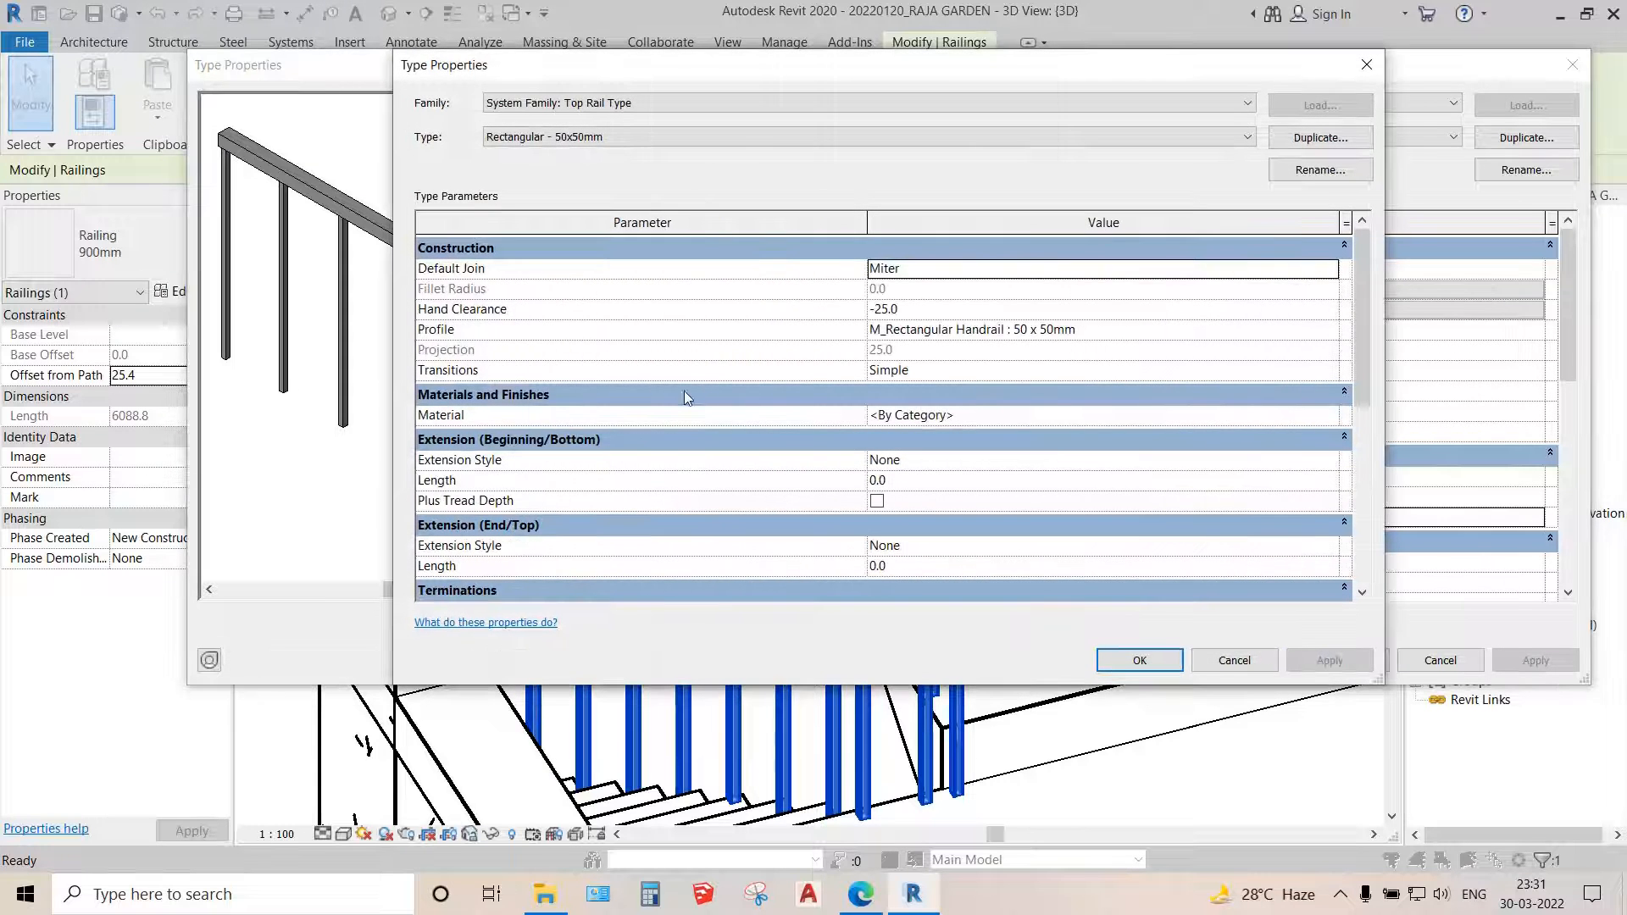
pyautogui.click(872, 137)
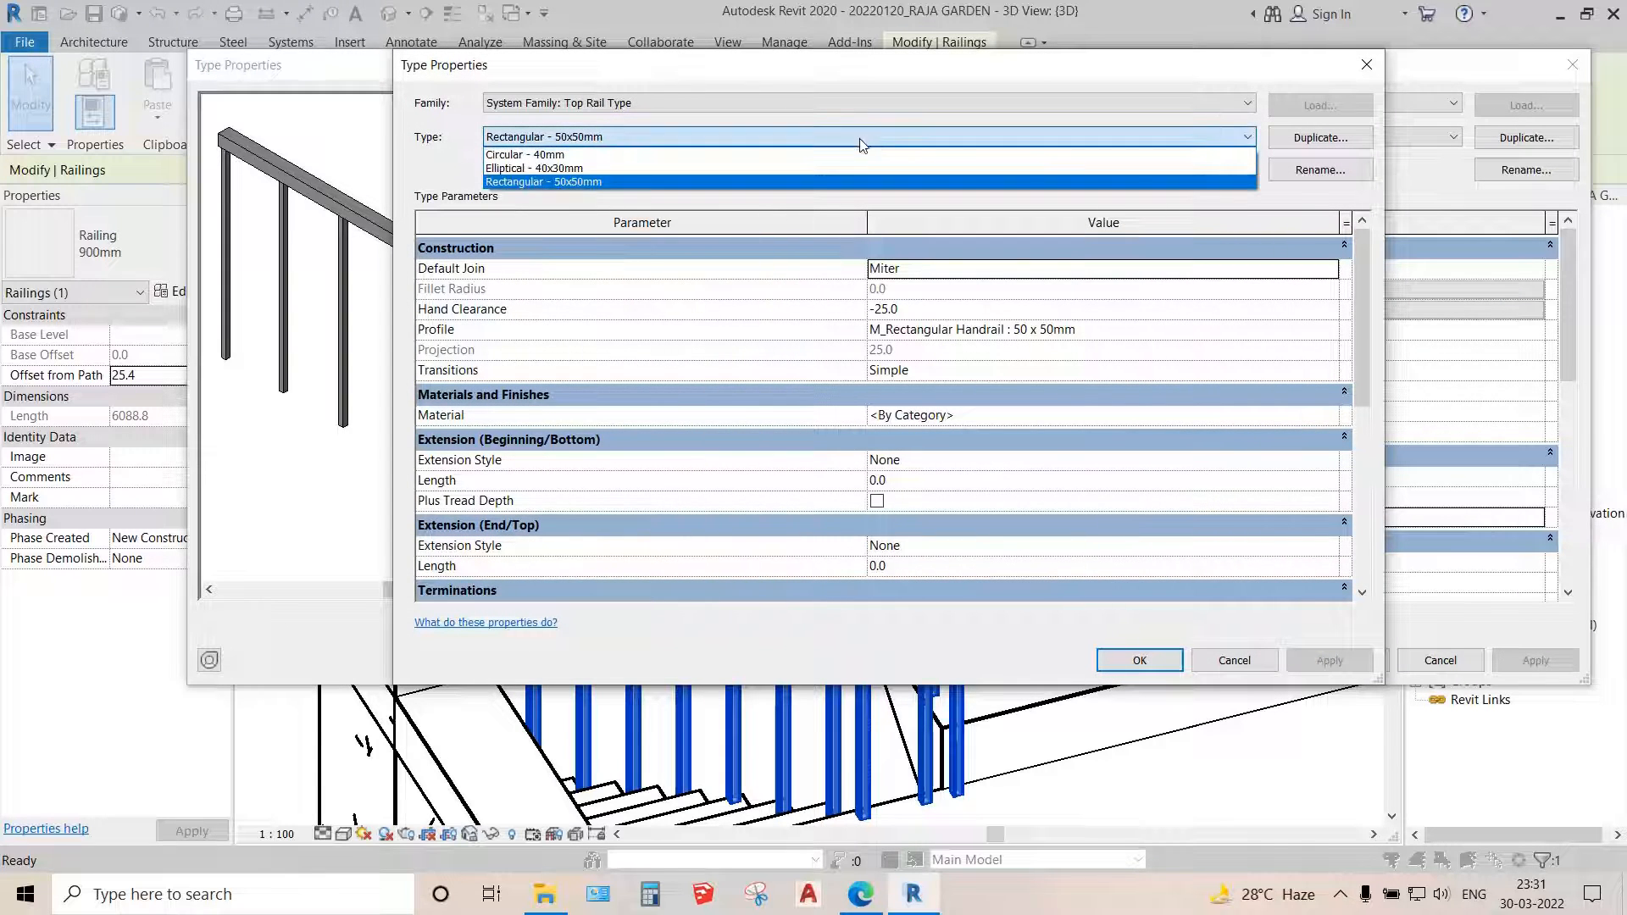
pyautogui.click(678, 156)
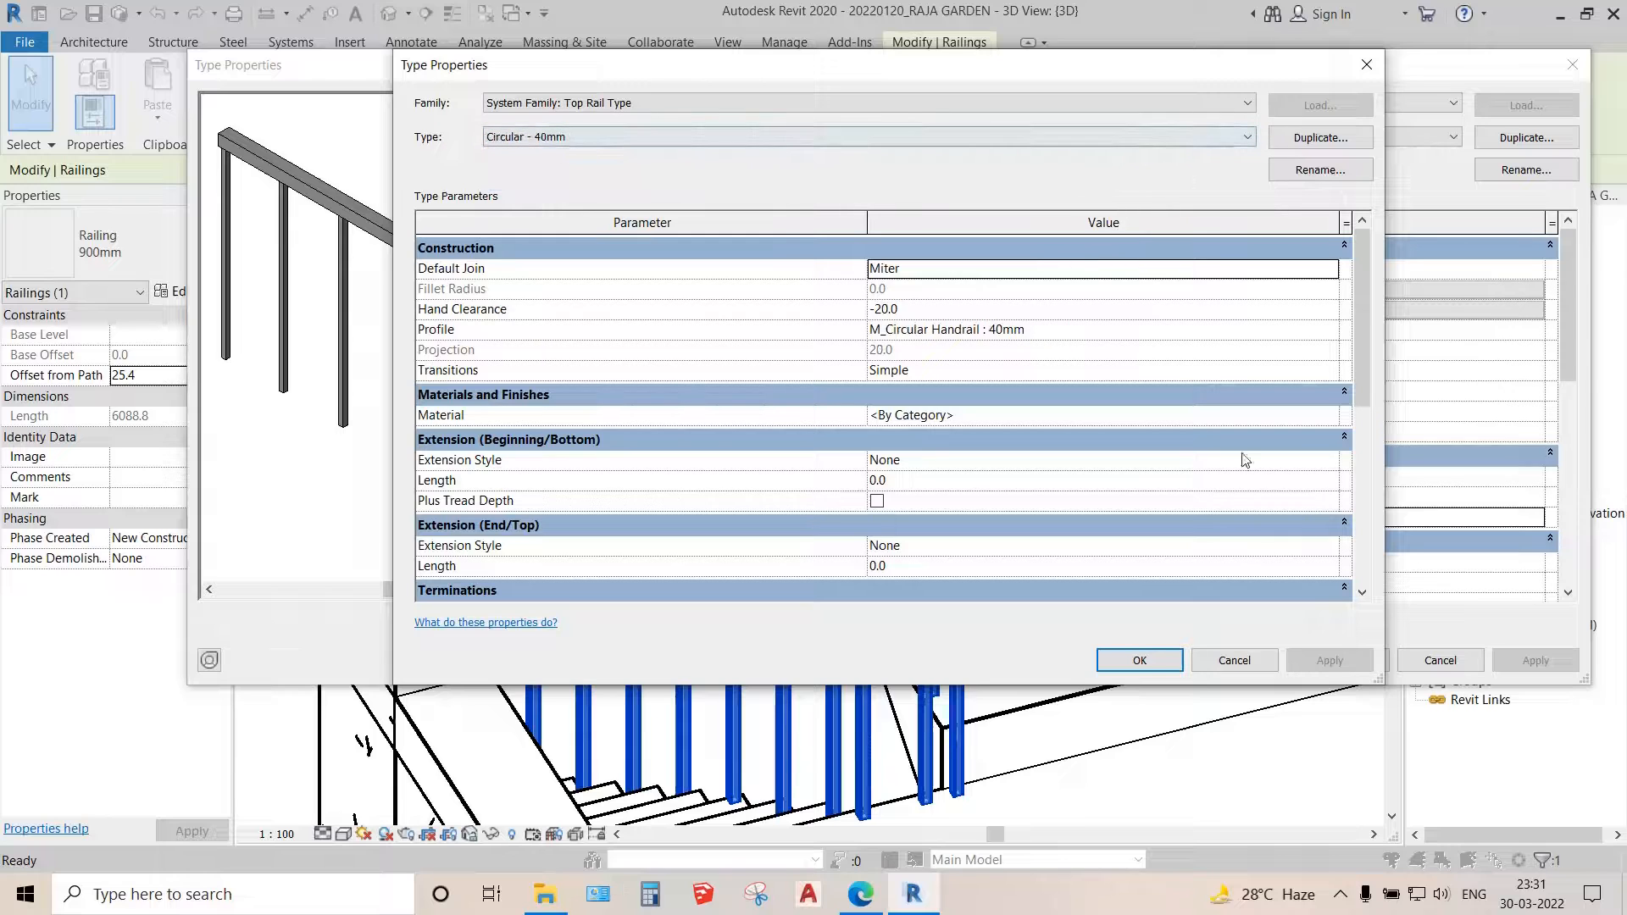
pyautogui.click(1149, 662)
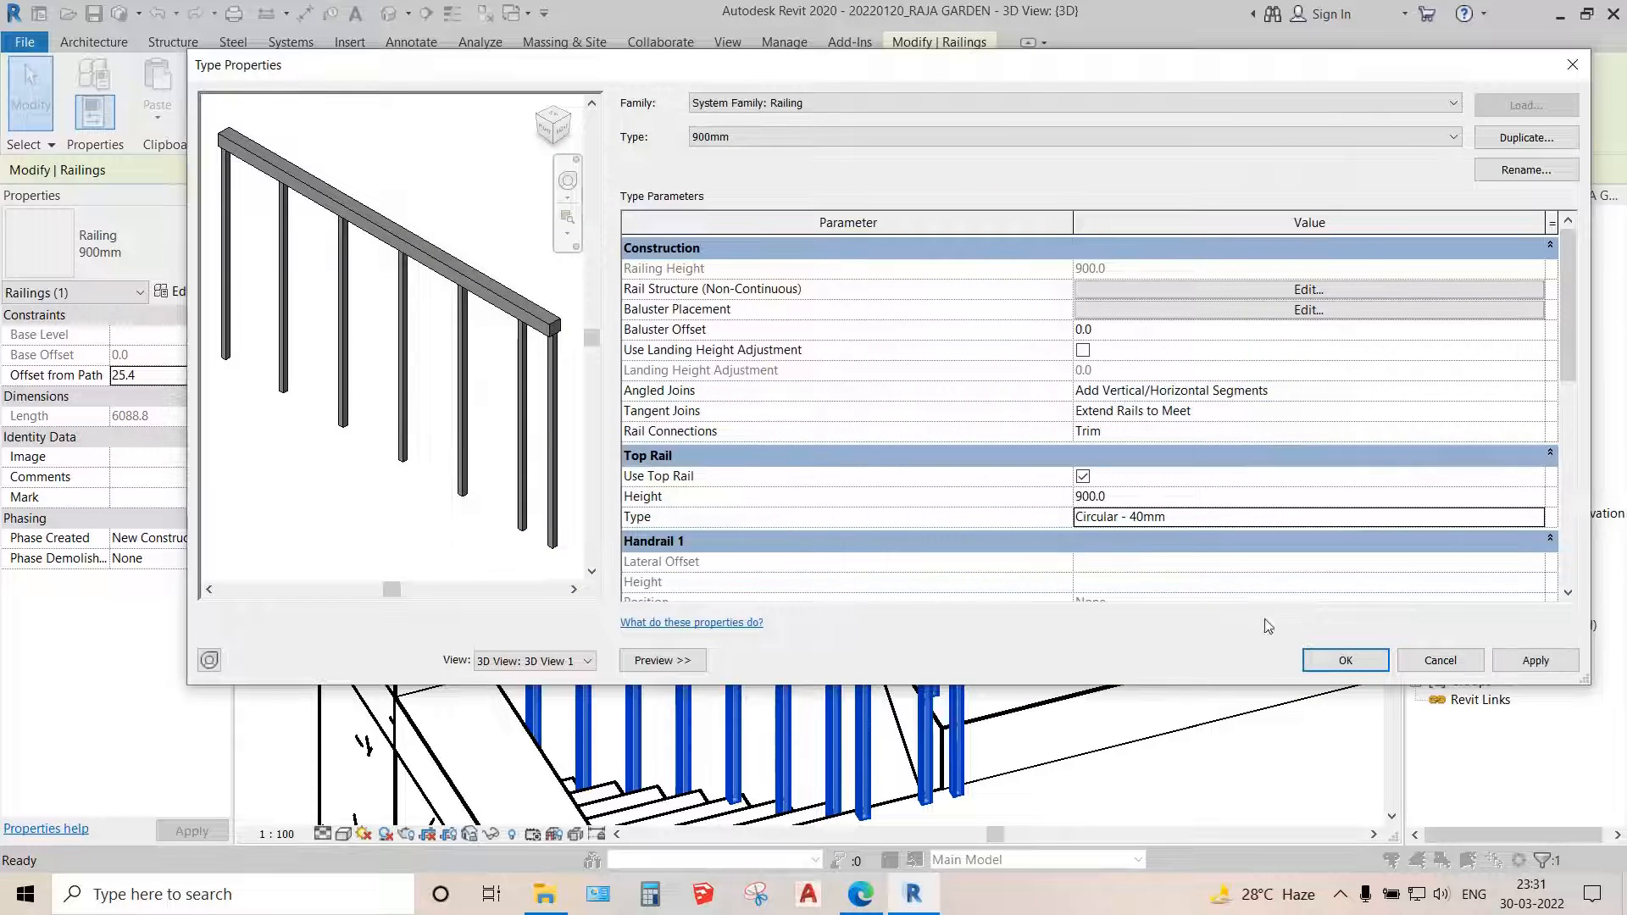
pyautogui.click(1345, 662)
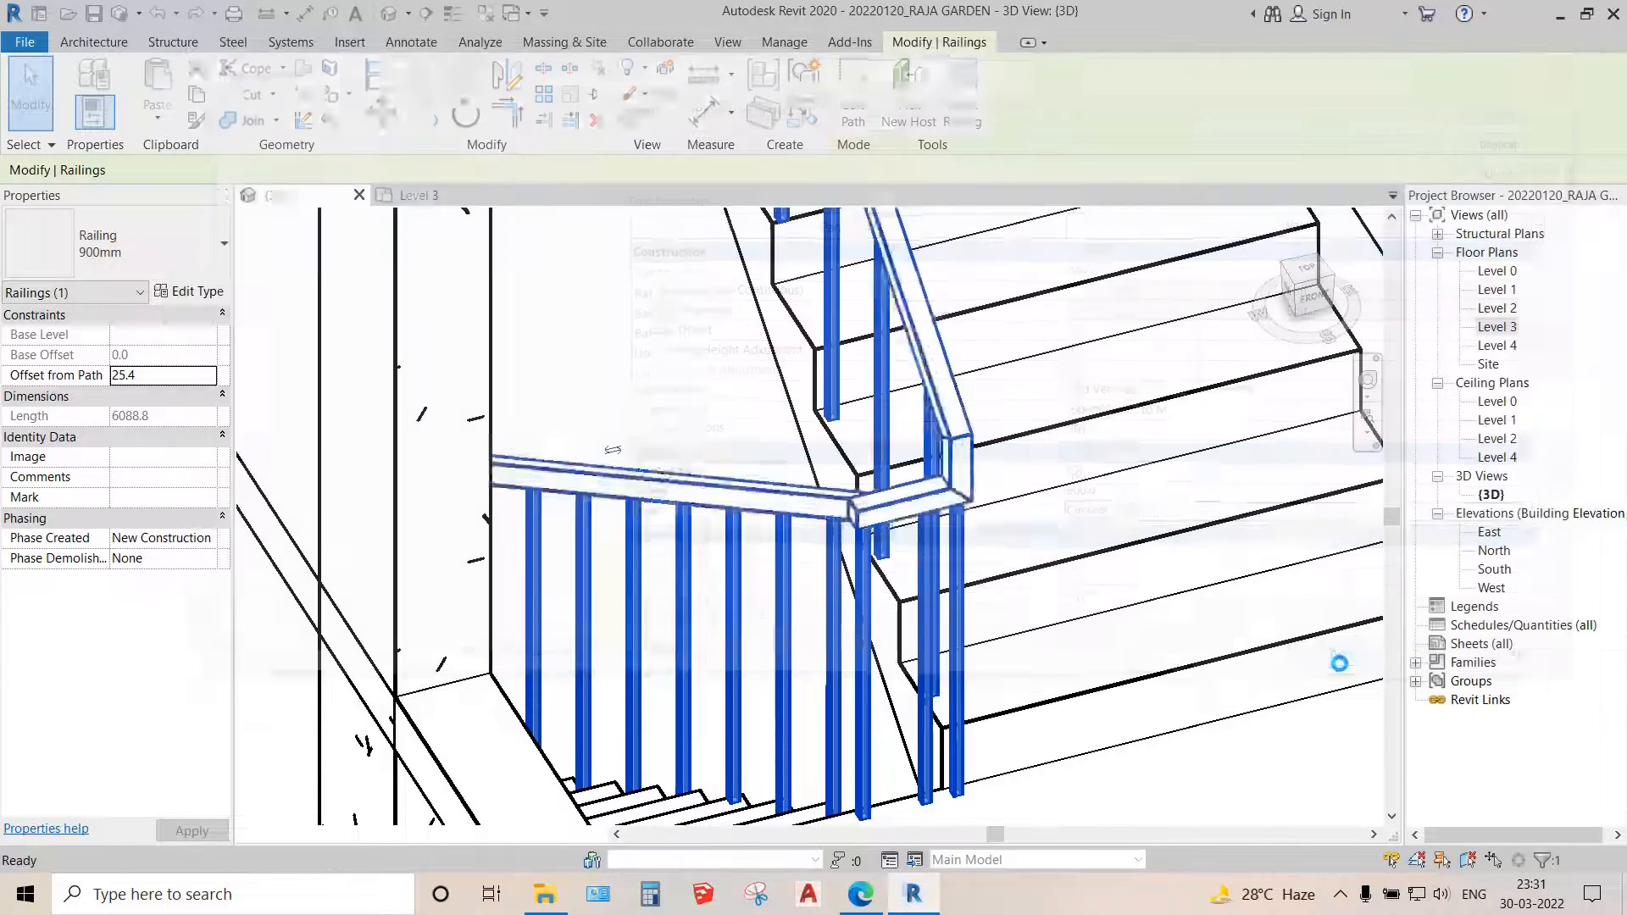
pyautogui.scroll(5, 905, 534)
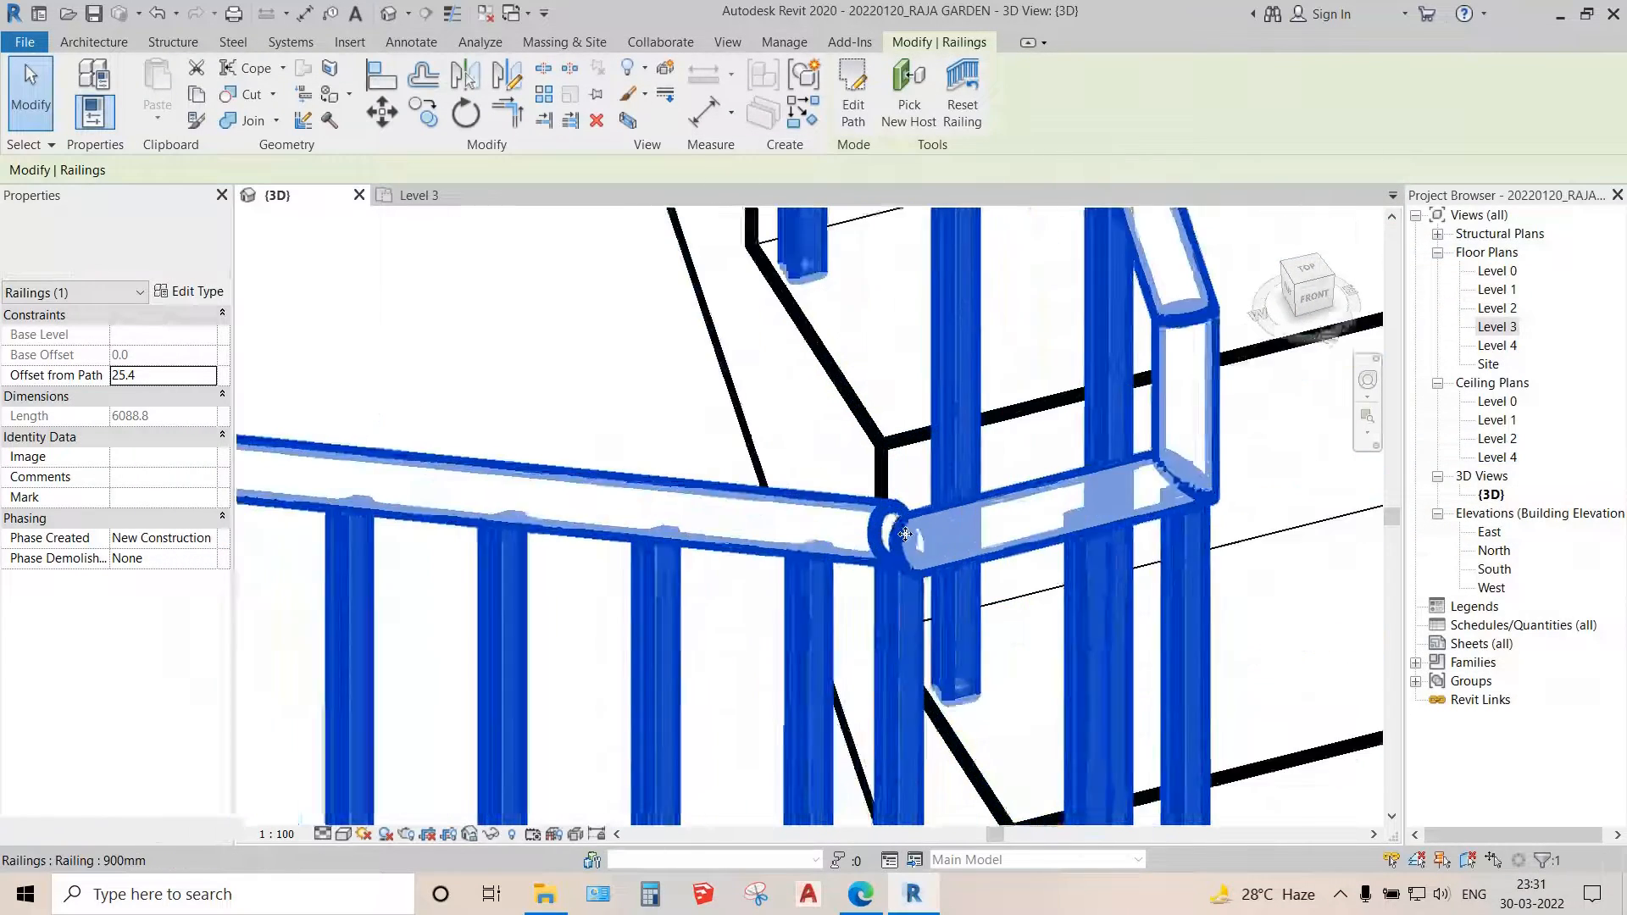
pyautogui.scroll(-4, 905, 534)
pyautogui.scroll(2, 994, 586)
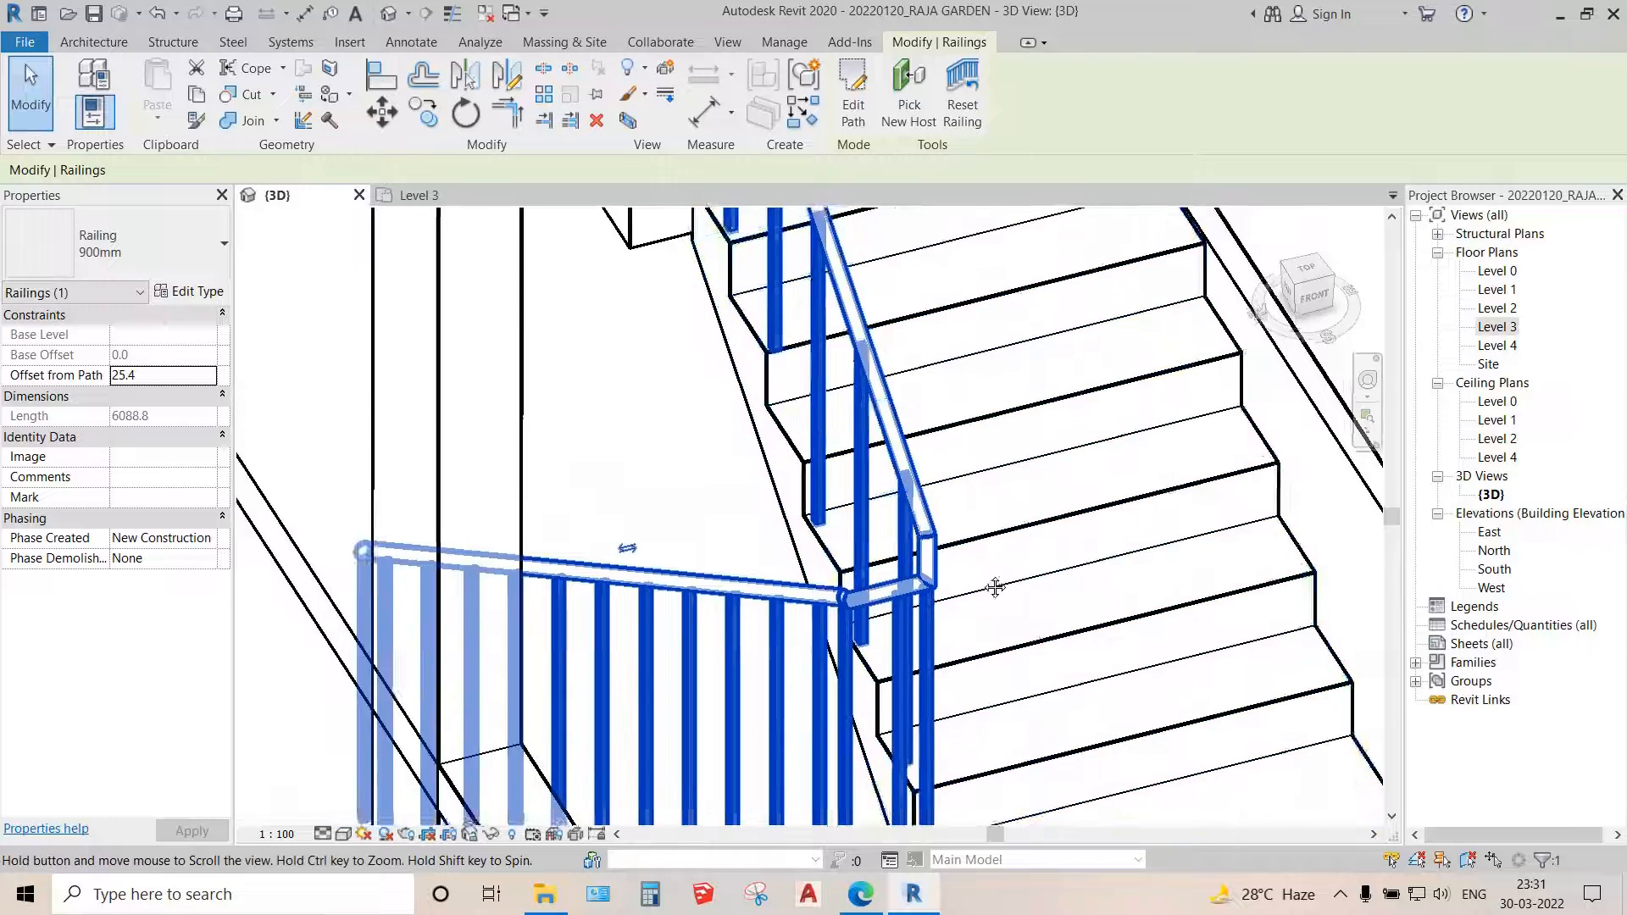
pyautogui.moveTo(994, 586); pyautogui.dragTo(910, 456, button='middle')
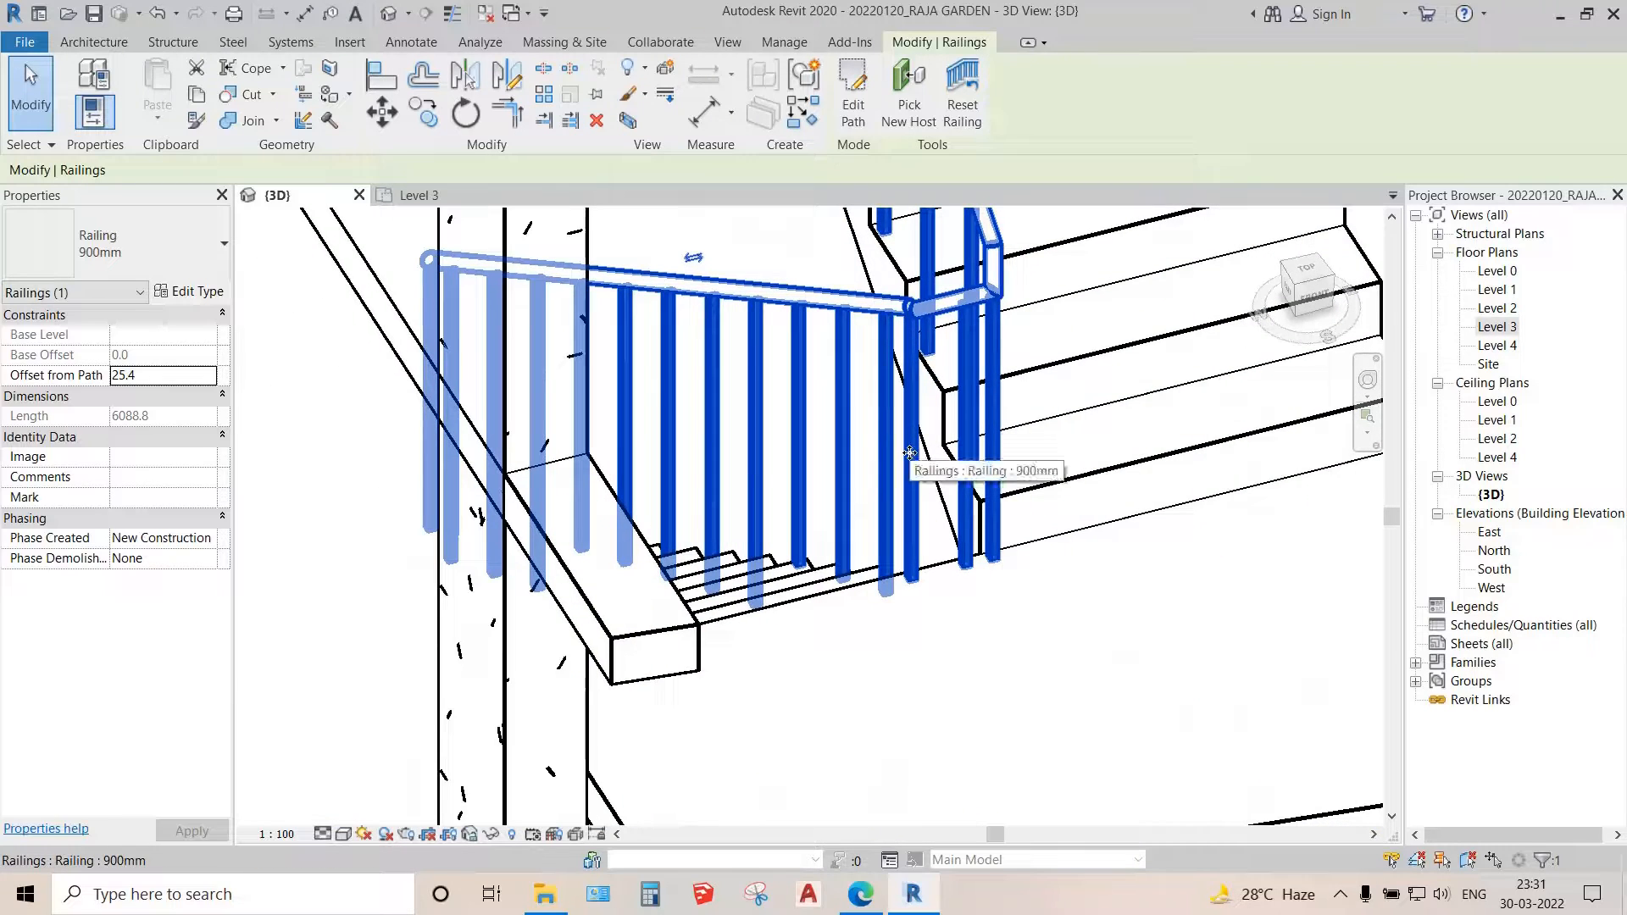
# - Add a non-continuous rail to the 900mm railing type at height 300 with the M_Circular Handrail : 30mm profile
pyautogui.click(191, 292)
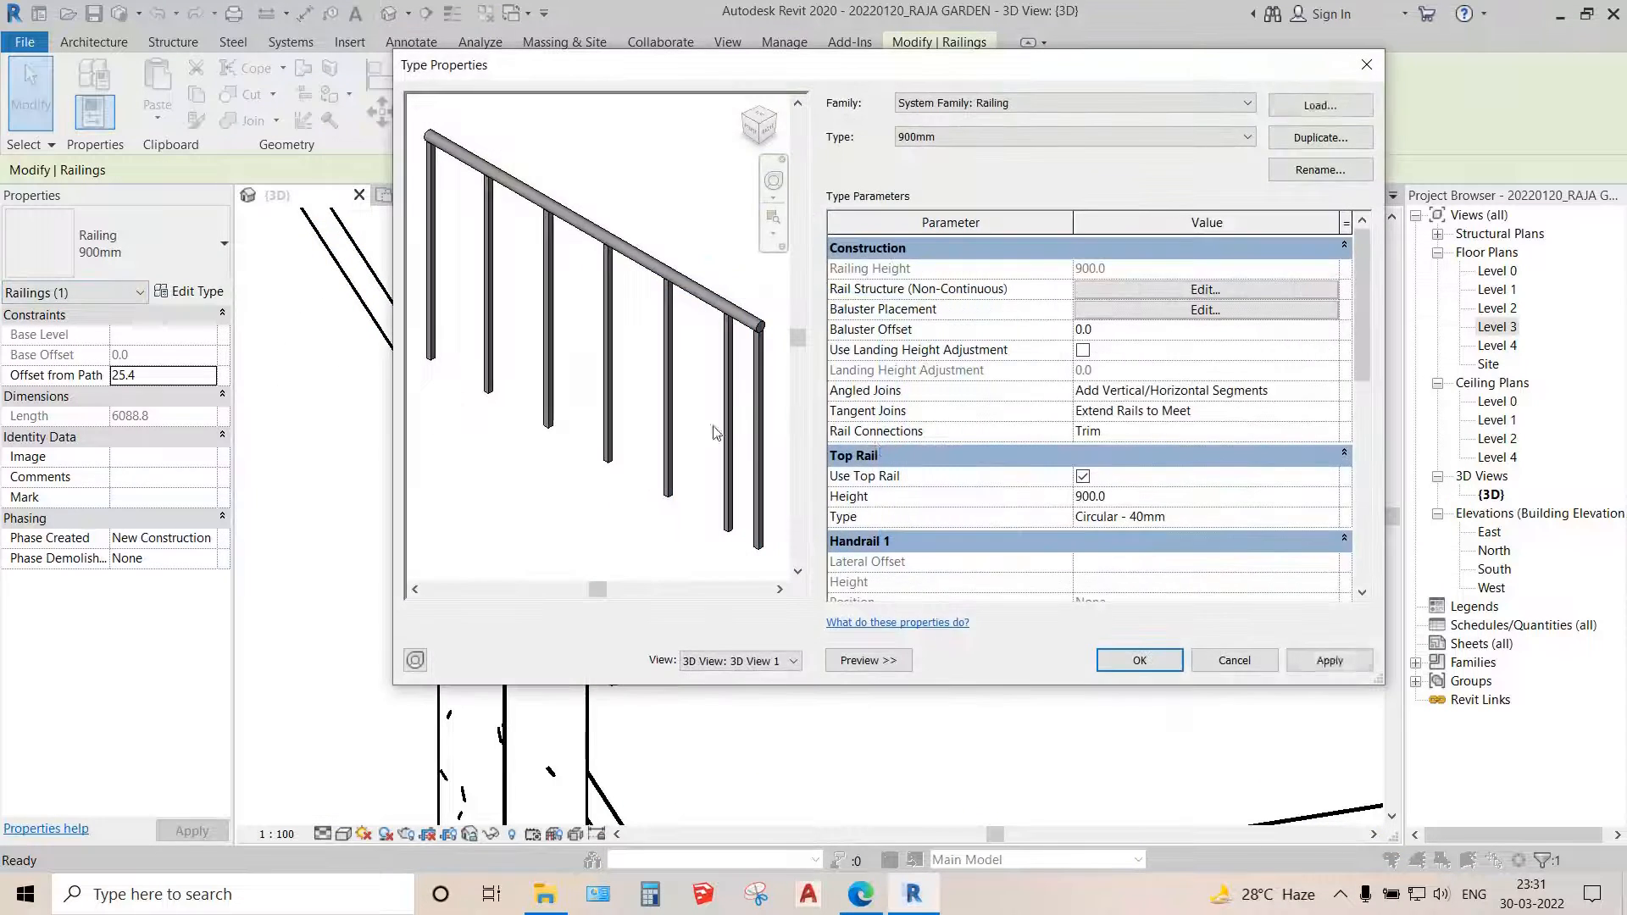
pyautogui.click(1172, 297)
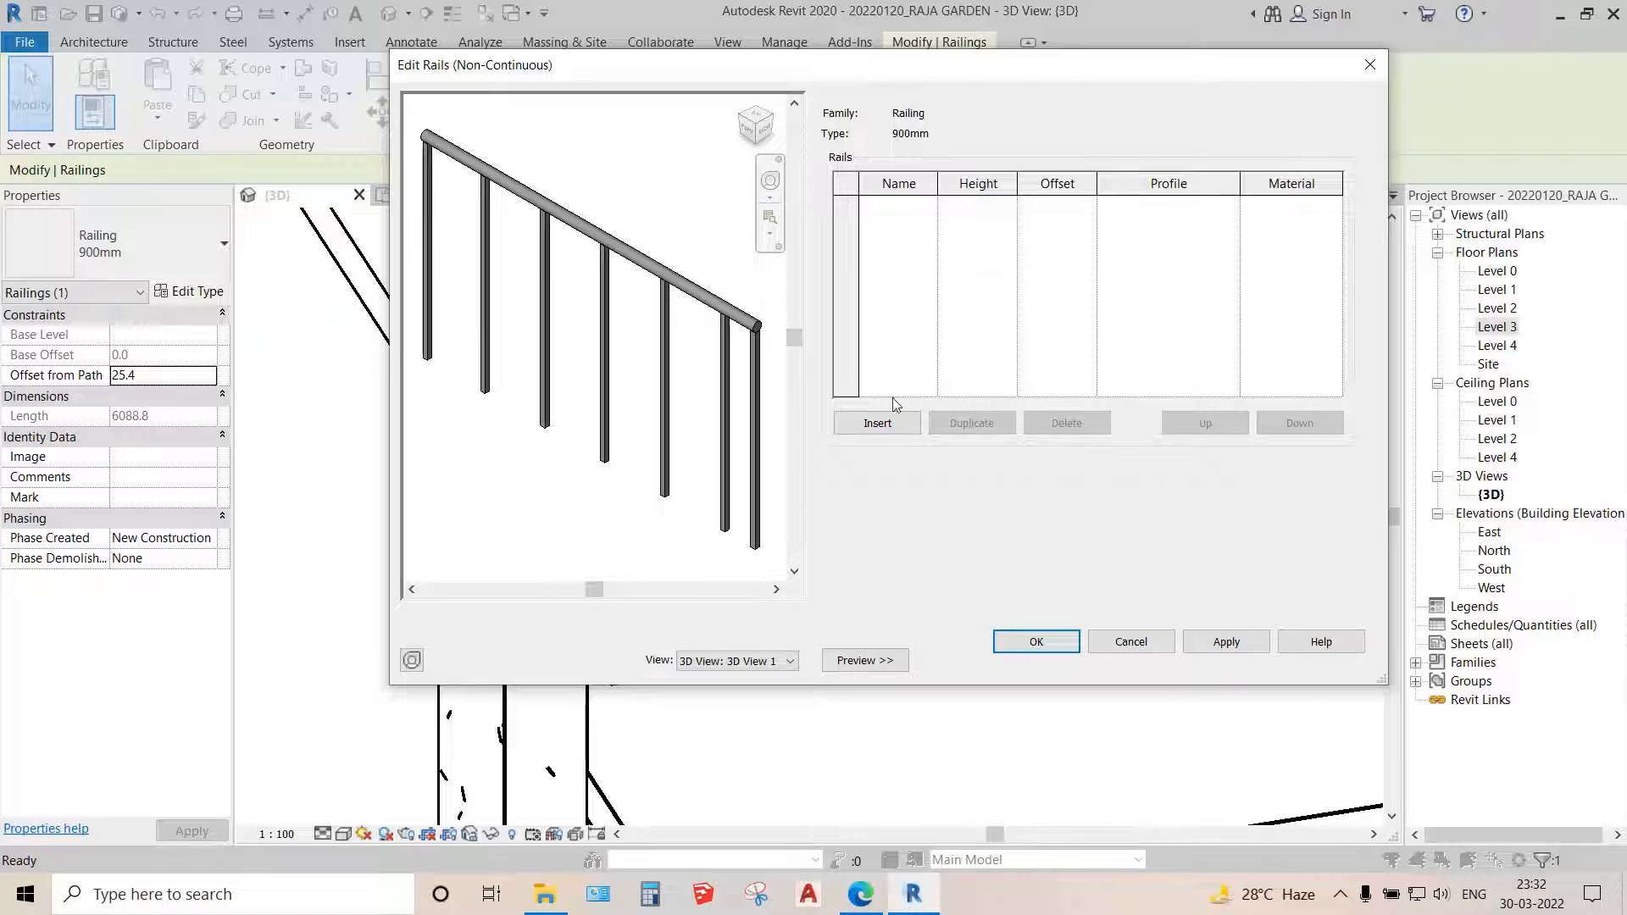
pyautogui.click(886, 424)
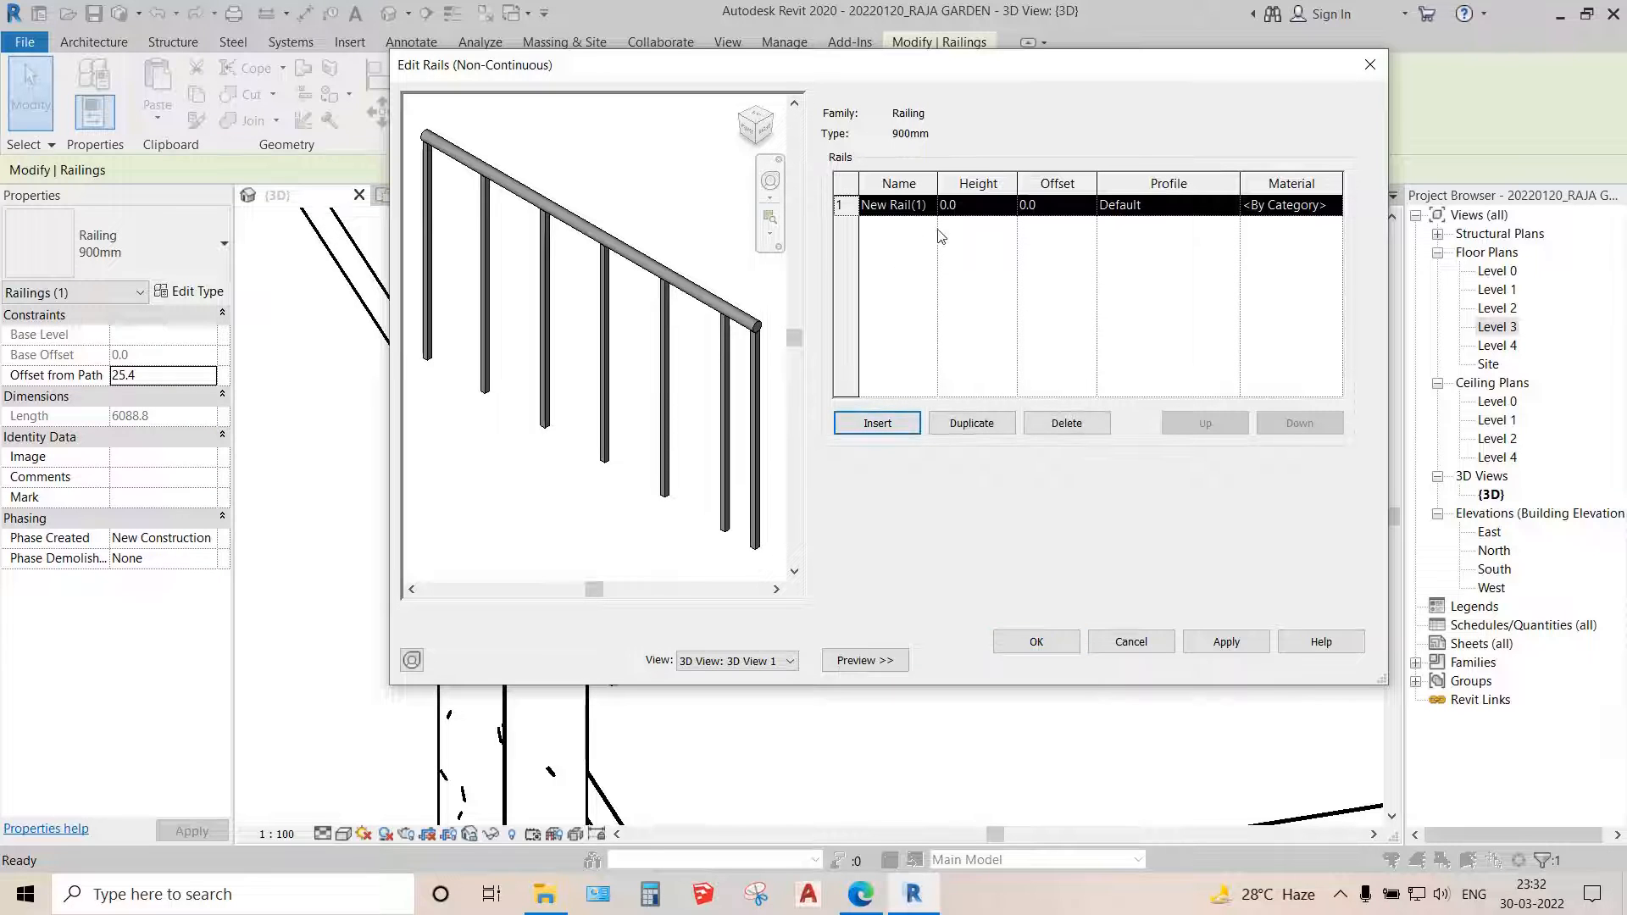
pyautogui.click(978, 206)
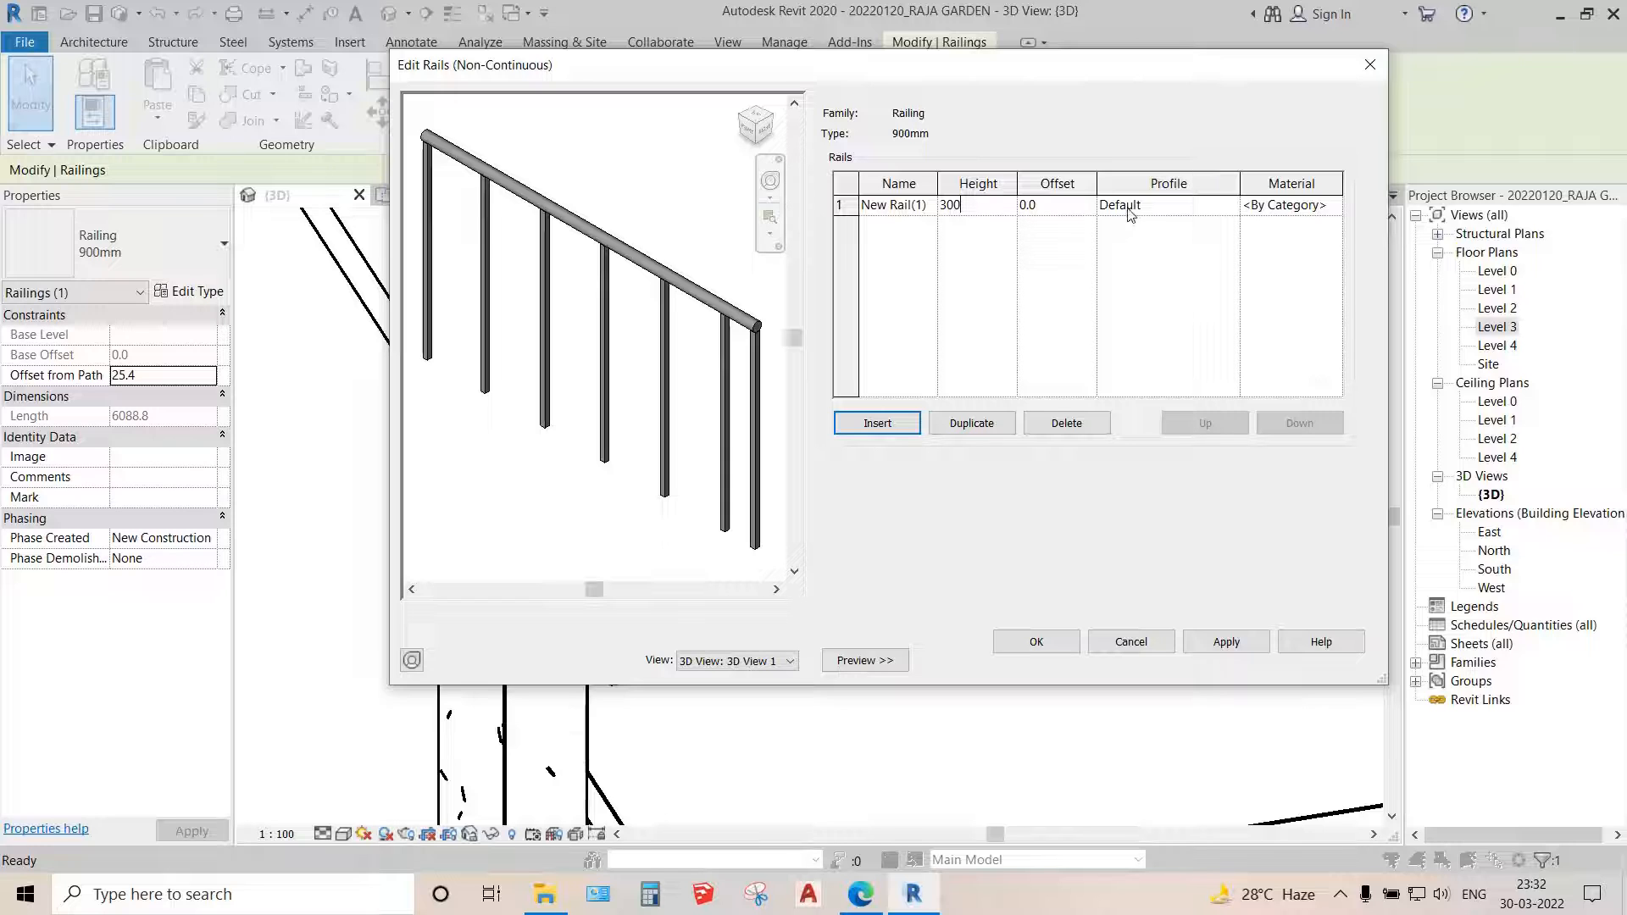
pyautogui.click(1233, 207)
pyautogui.click(1229, 205)
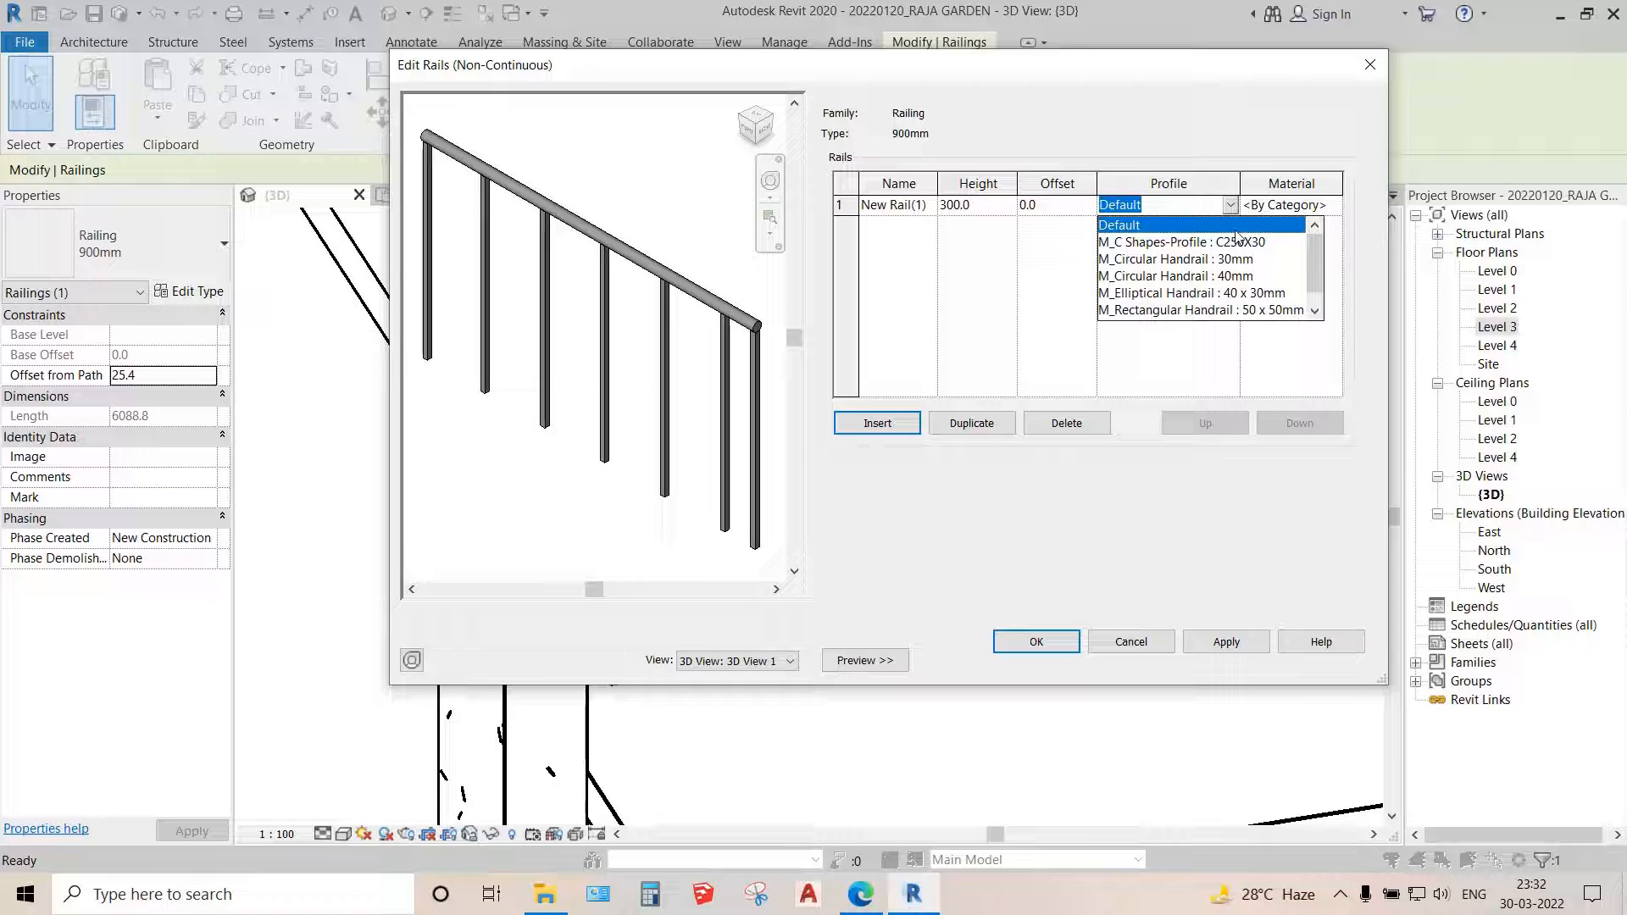
pyautogui.click(1199, 260)
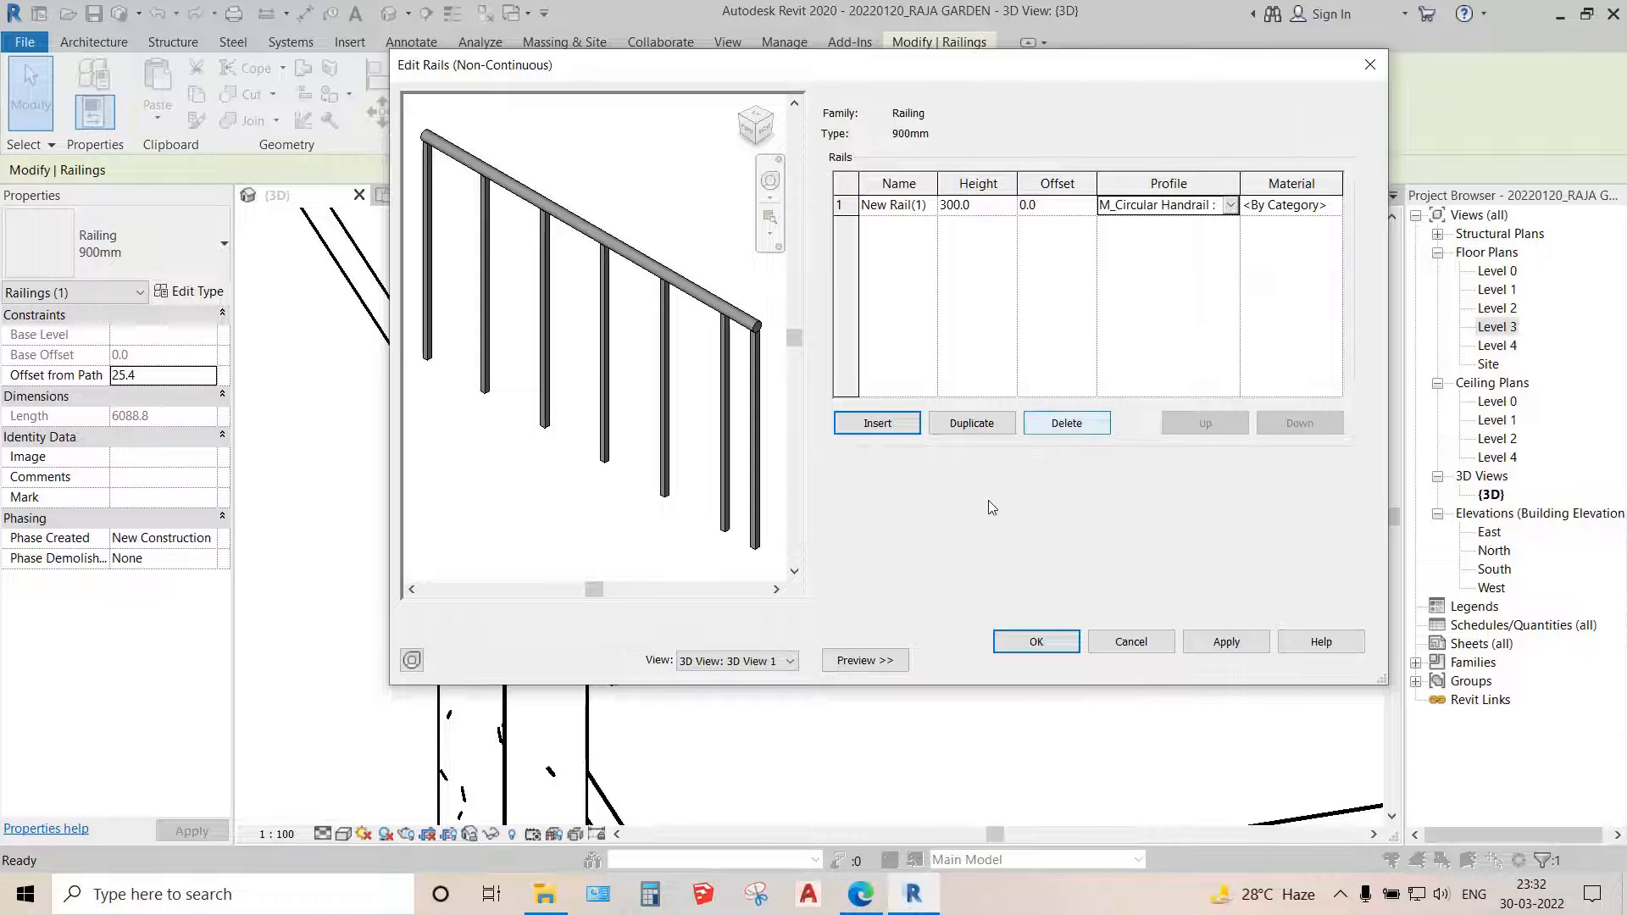
pyautogui.click(1197, 642)
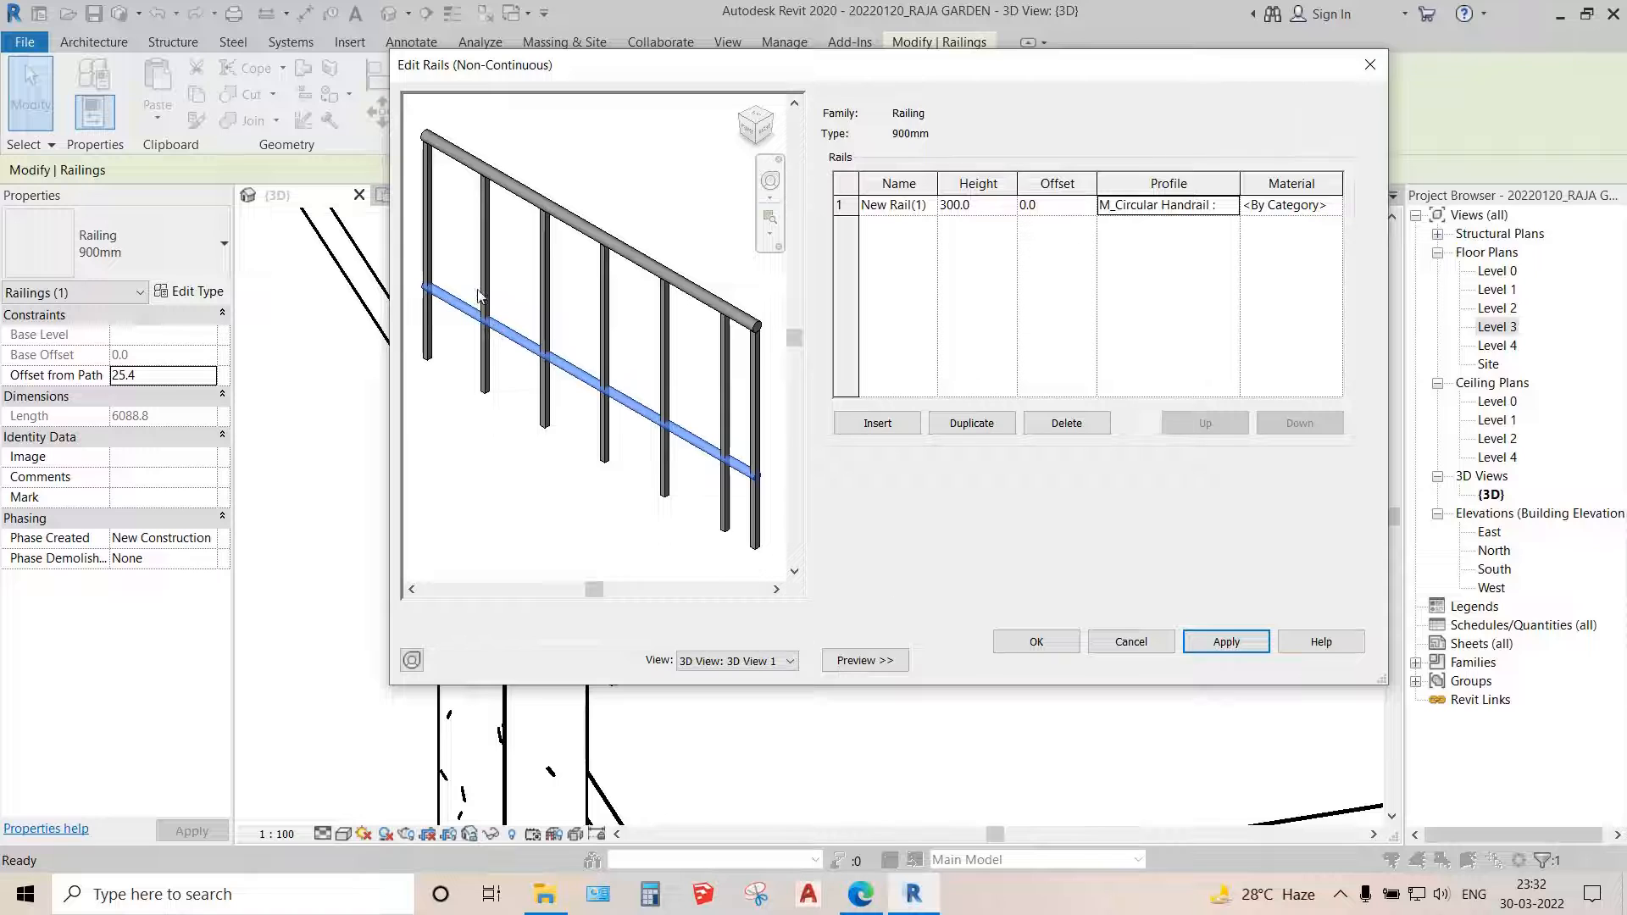
pyautogui.click(1037, 642)
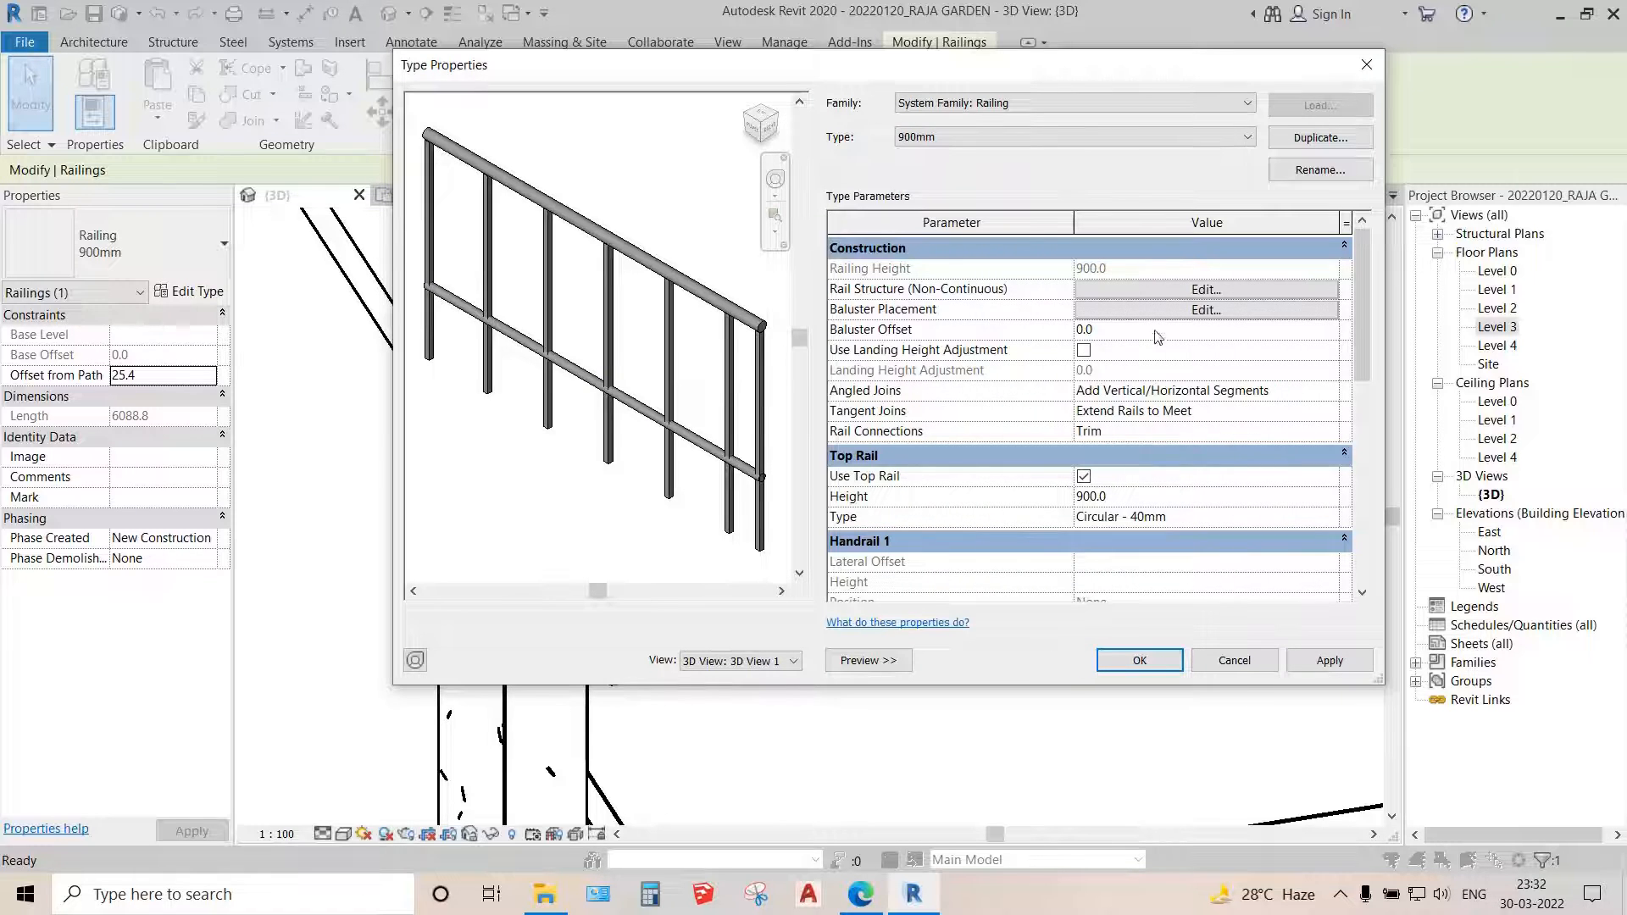
# - Set the regular baluster in the 900mm type's main pattern to the M_Baluster - Round family
pyautogui.click(1167, 308)
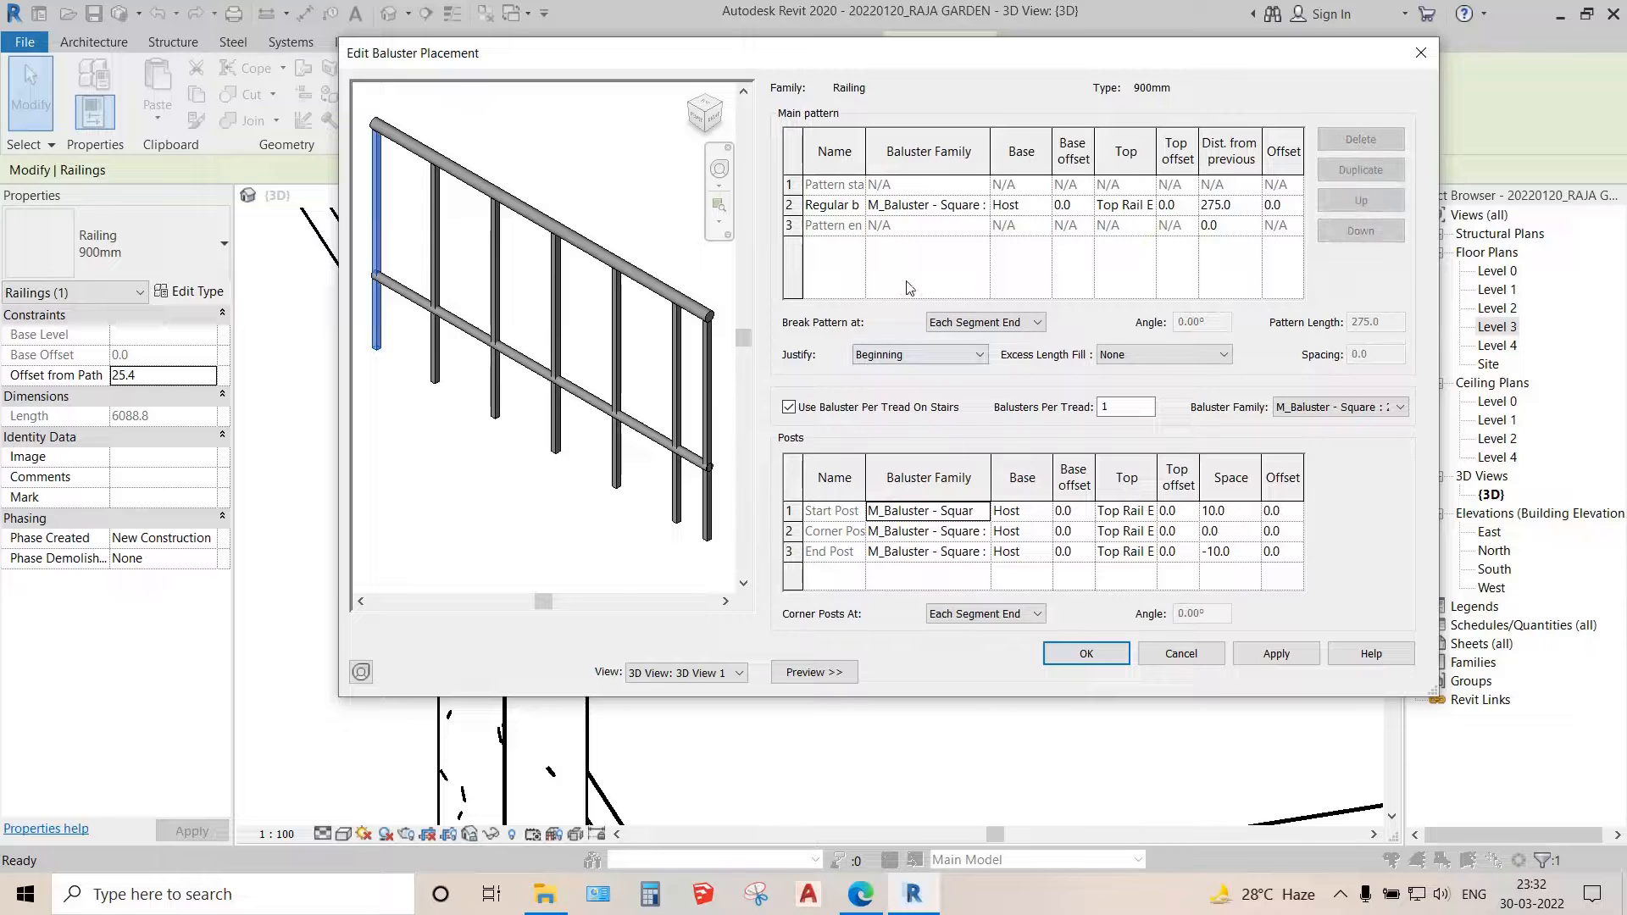
pyautogui.click(970, 207)
pyautogui.click(970, 206)
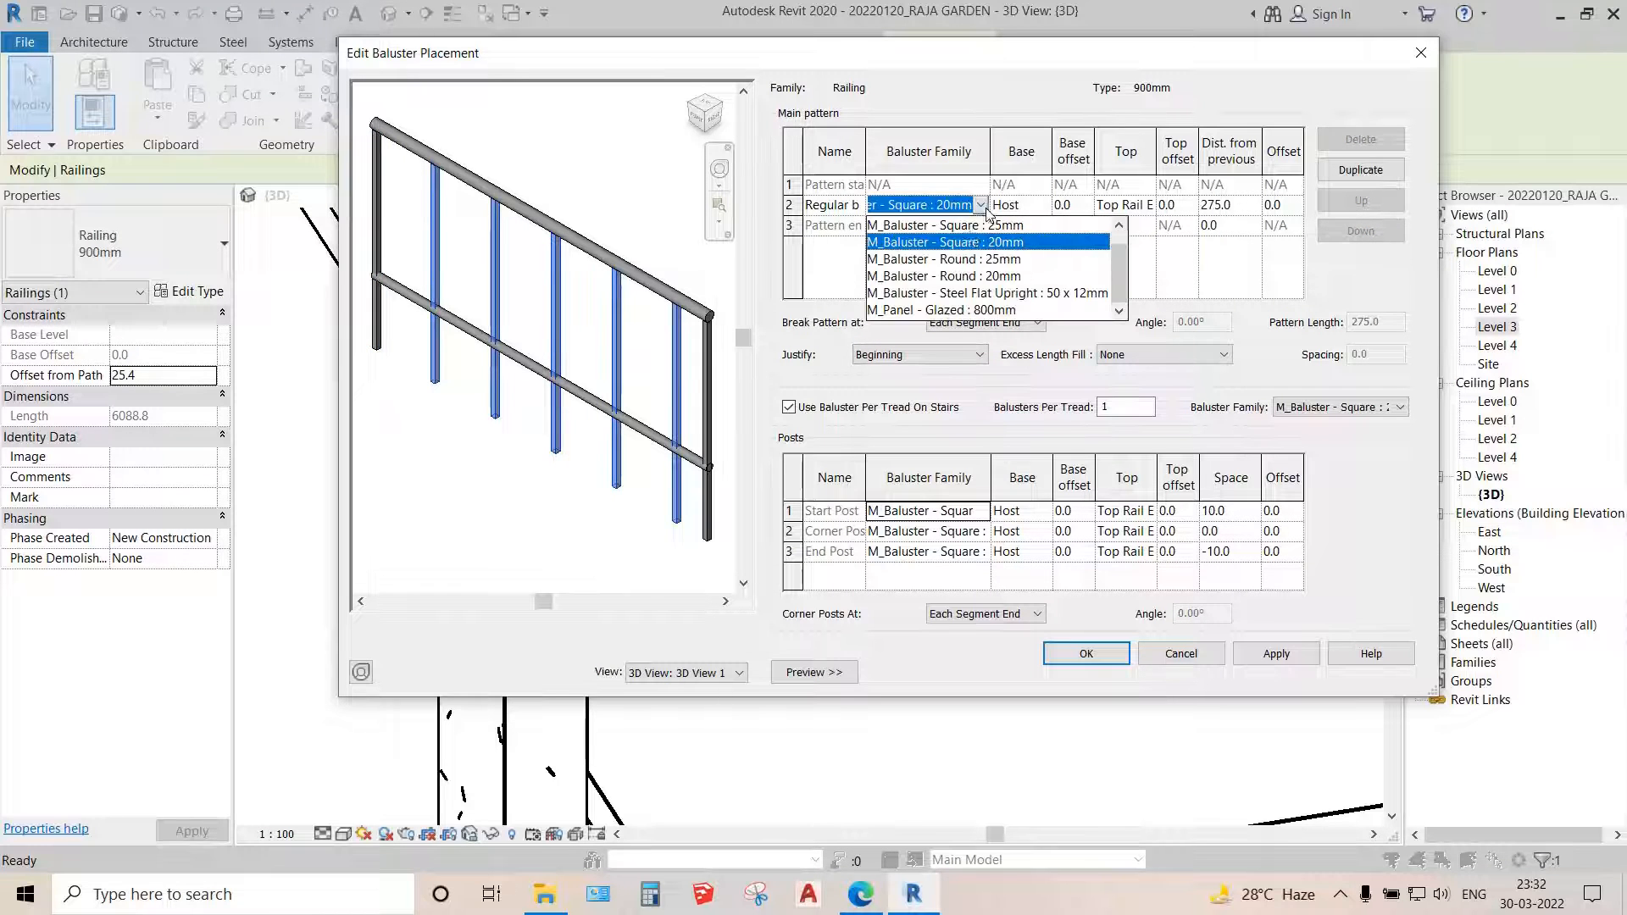
pyautogui.click(968, 276)
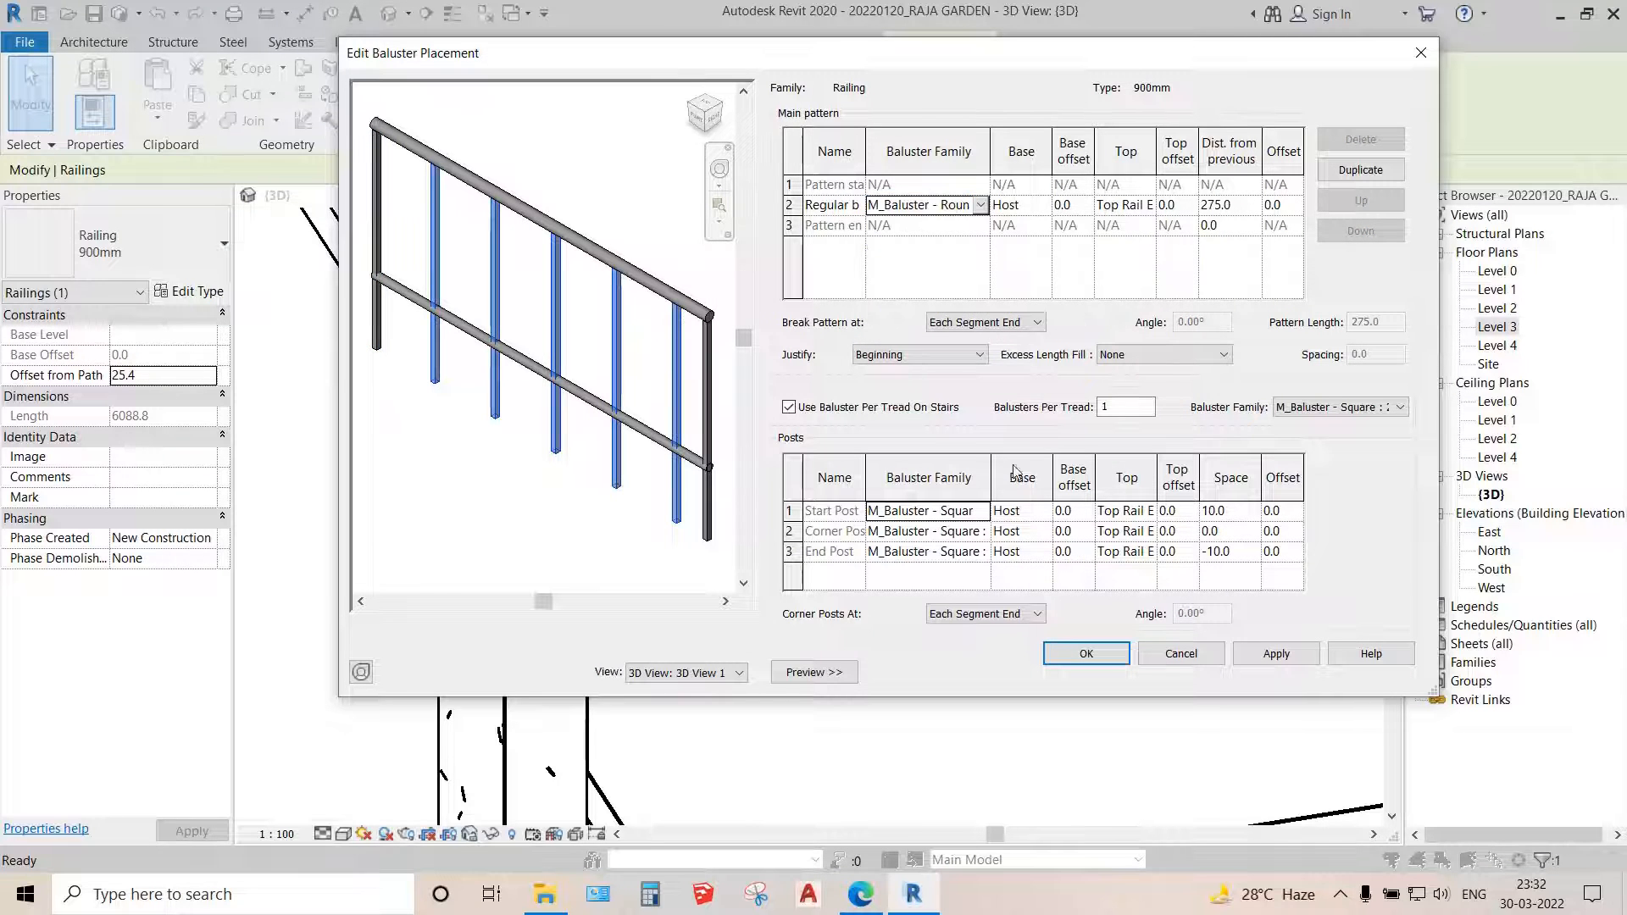
# - Set the start, corner and end posts to the M_Baluster - Round family and accept the baluster placement and railing type
pyautogui.click(972, 516)
pyautogui.click(980, 511)
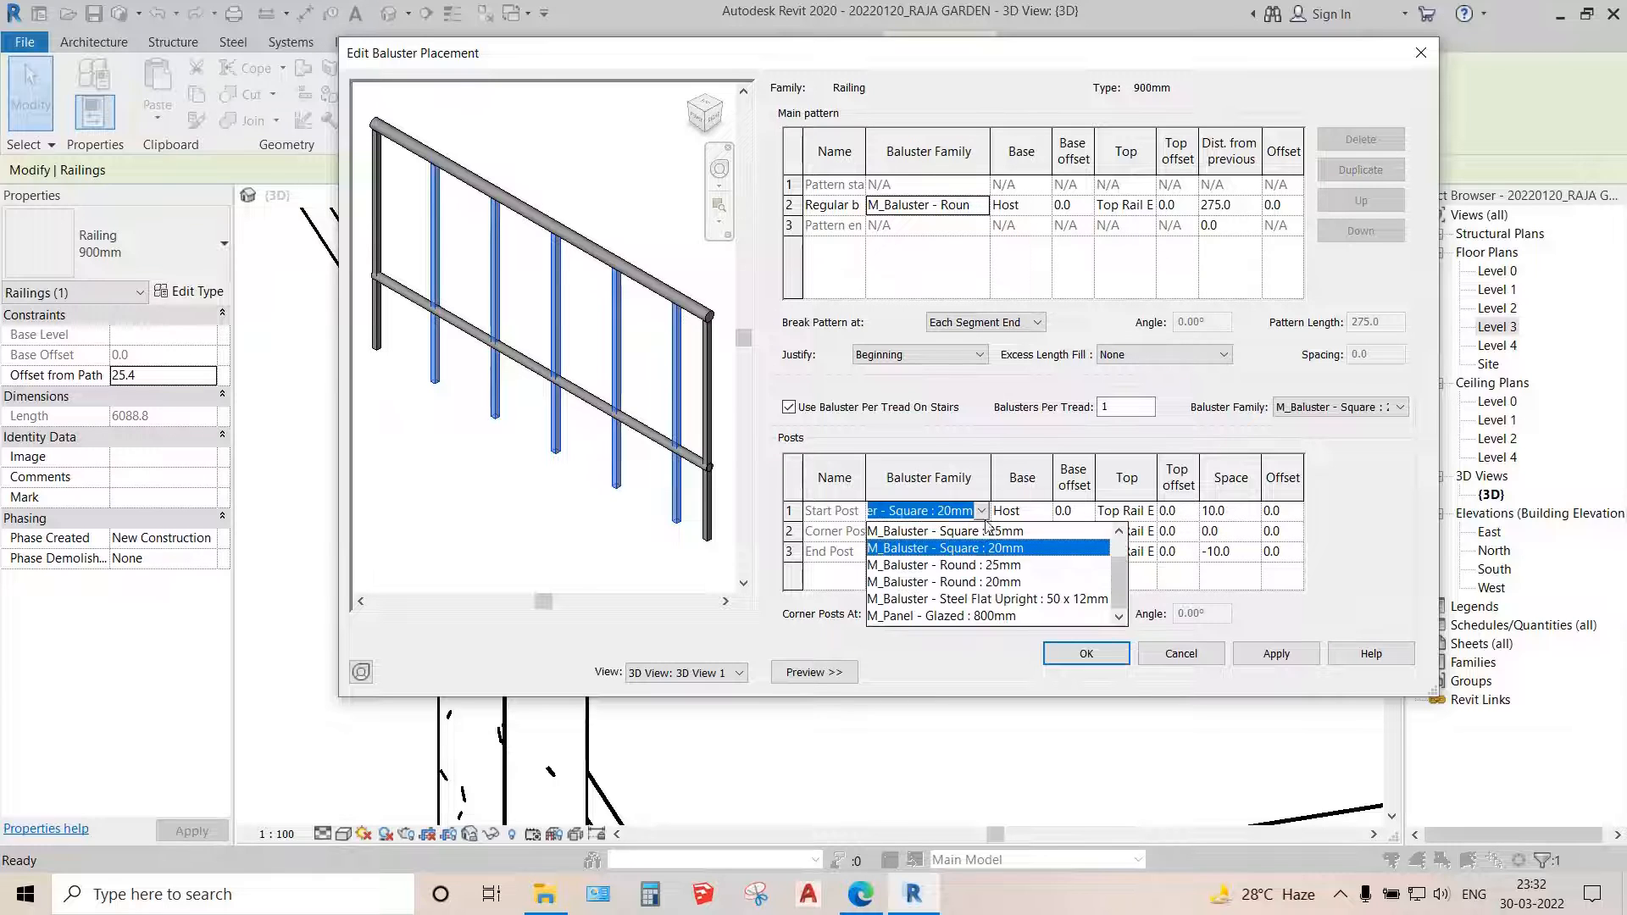
pyautogui.click(983, 582)
pyautogui.click(982, 536)
pyautogui.click(981, 532)
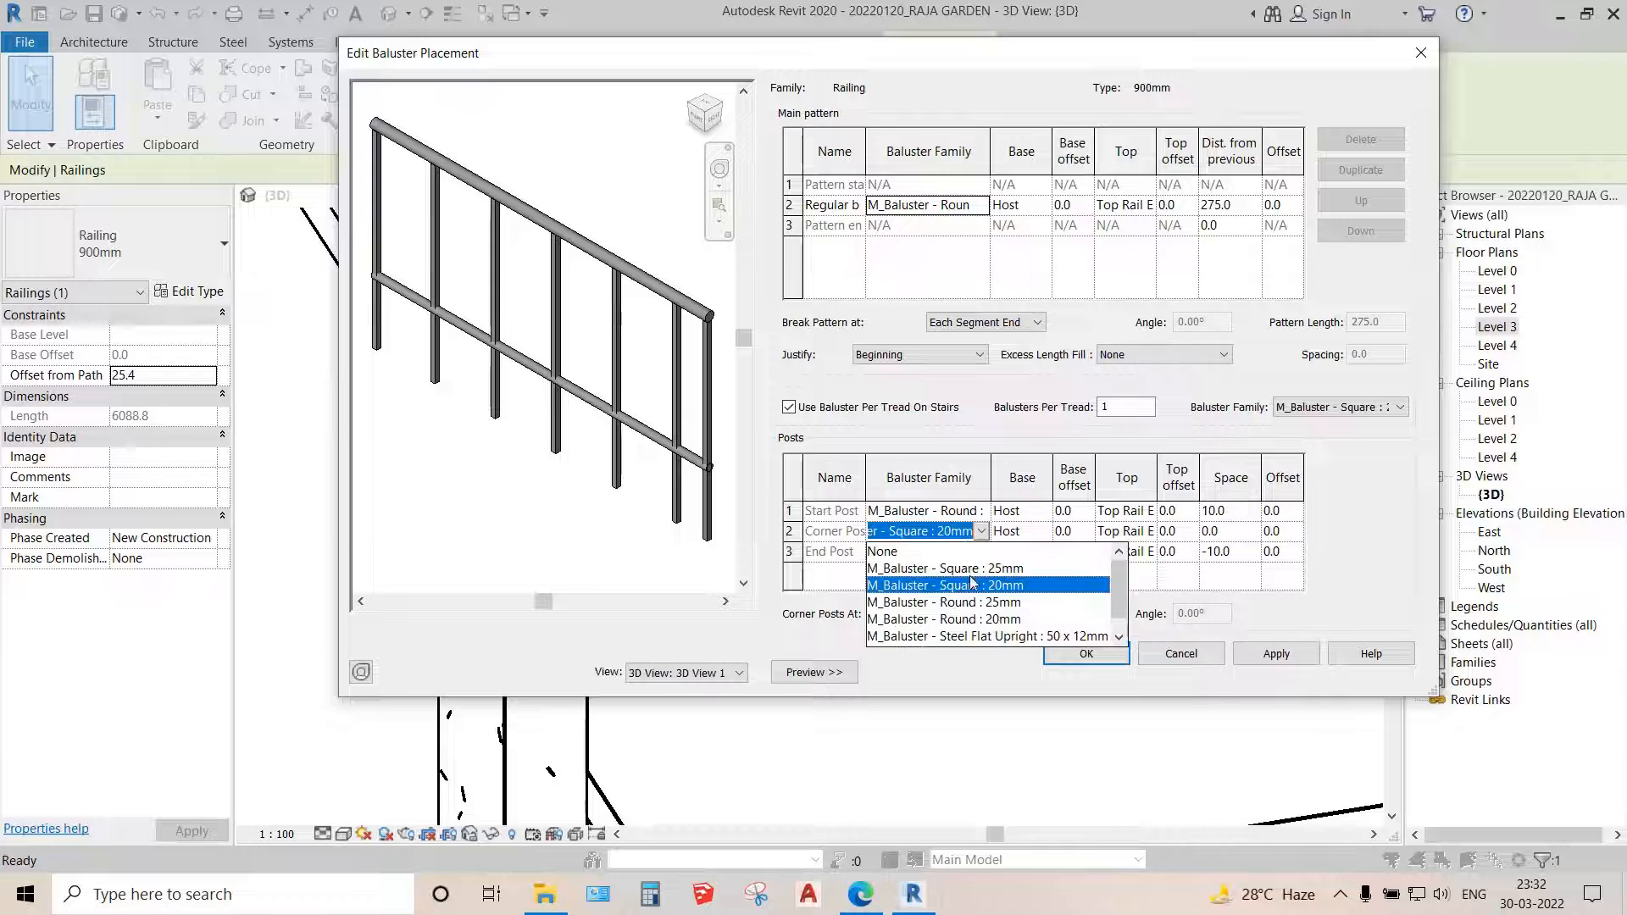
pyautogui.click(979, 581)
pyautogui.click(981, 555)
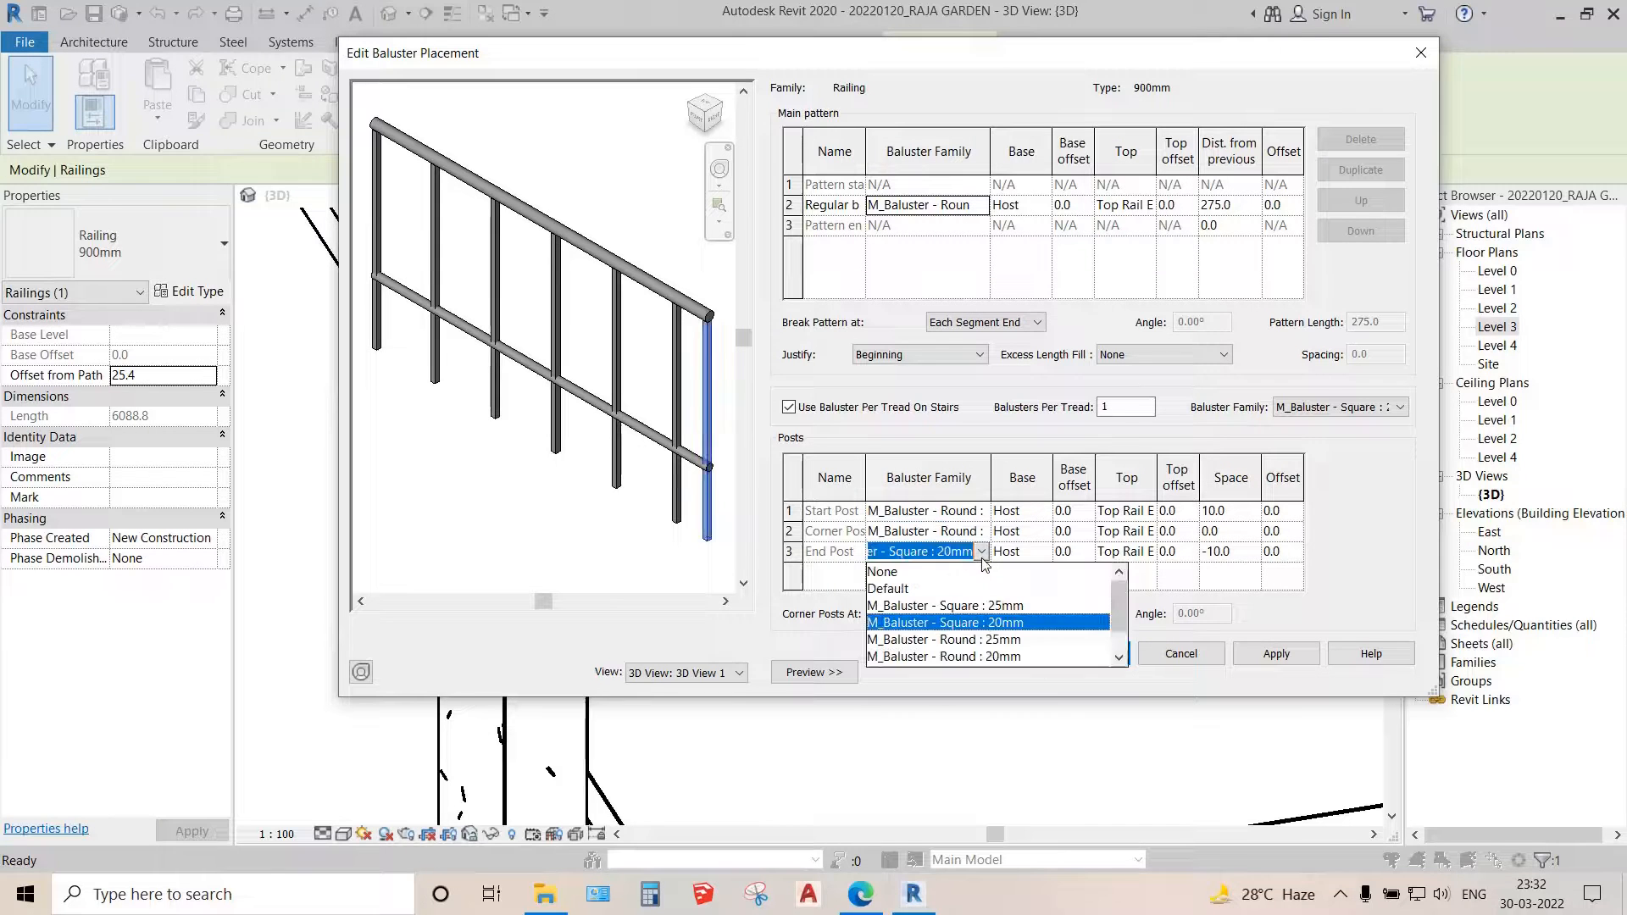
pyautogui.click(995, 656)
pyautogui.click(1085, 654)
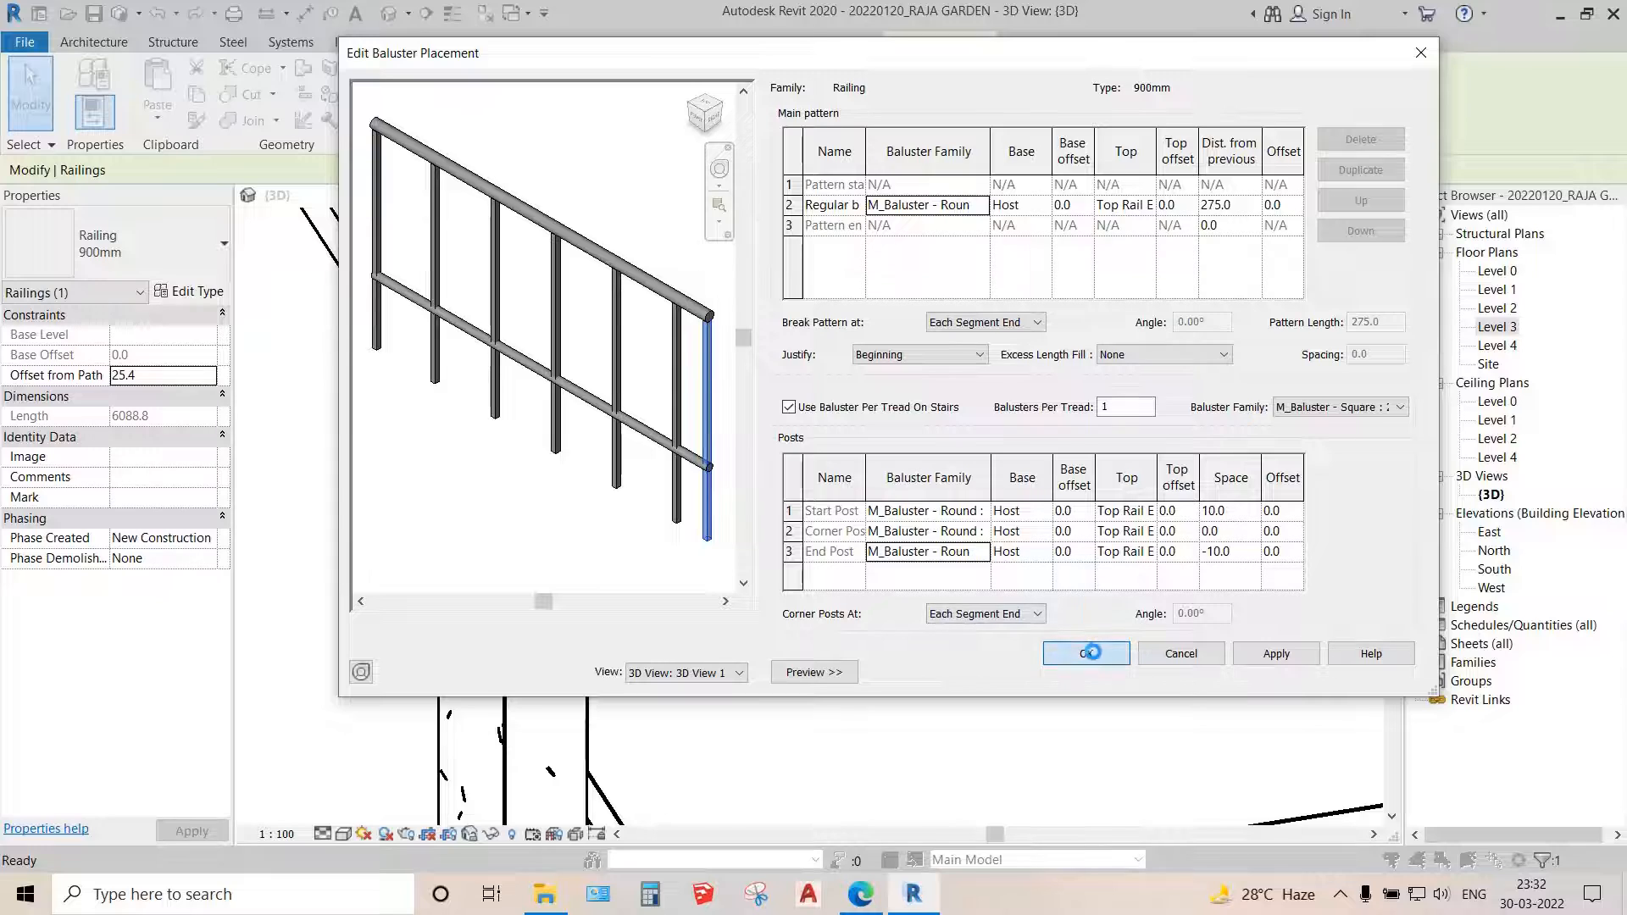
pyautogui.click(1159, 662)
# - Examine the shape of the balusters and corner posts on the inner railing at the stair landing turn
pyautogui.keyDown('shift'); pyautogui.moveTo(1158, 661); pyautogui.dragTo(1053, 509, button='middle'); pyautogui.keyUp('shift')
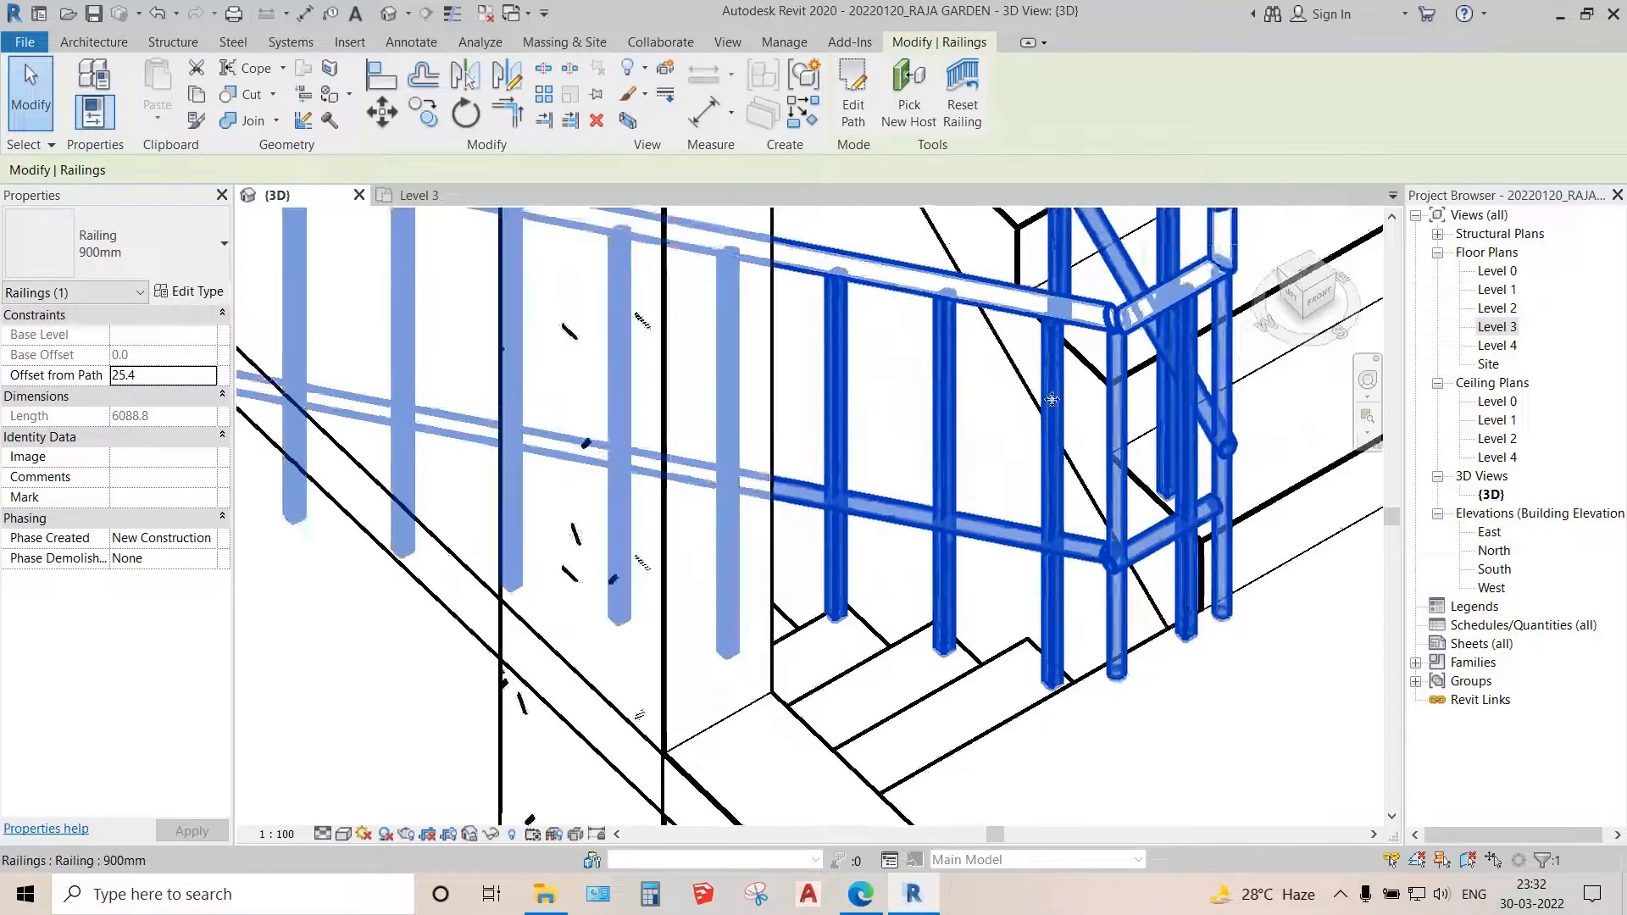
pyautogui.click(1056, 385)
pyautogui.scroll(3, 1078, 270)
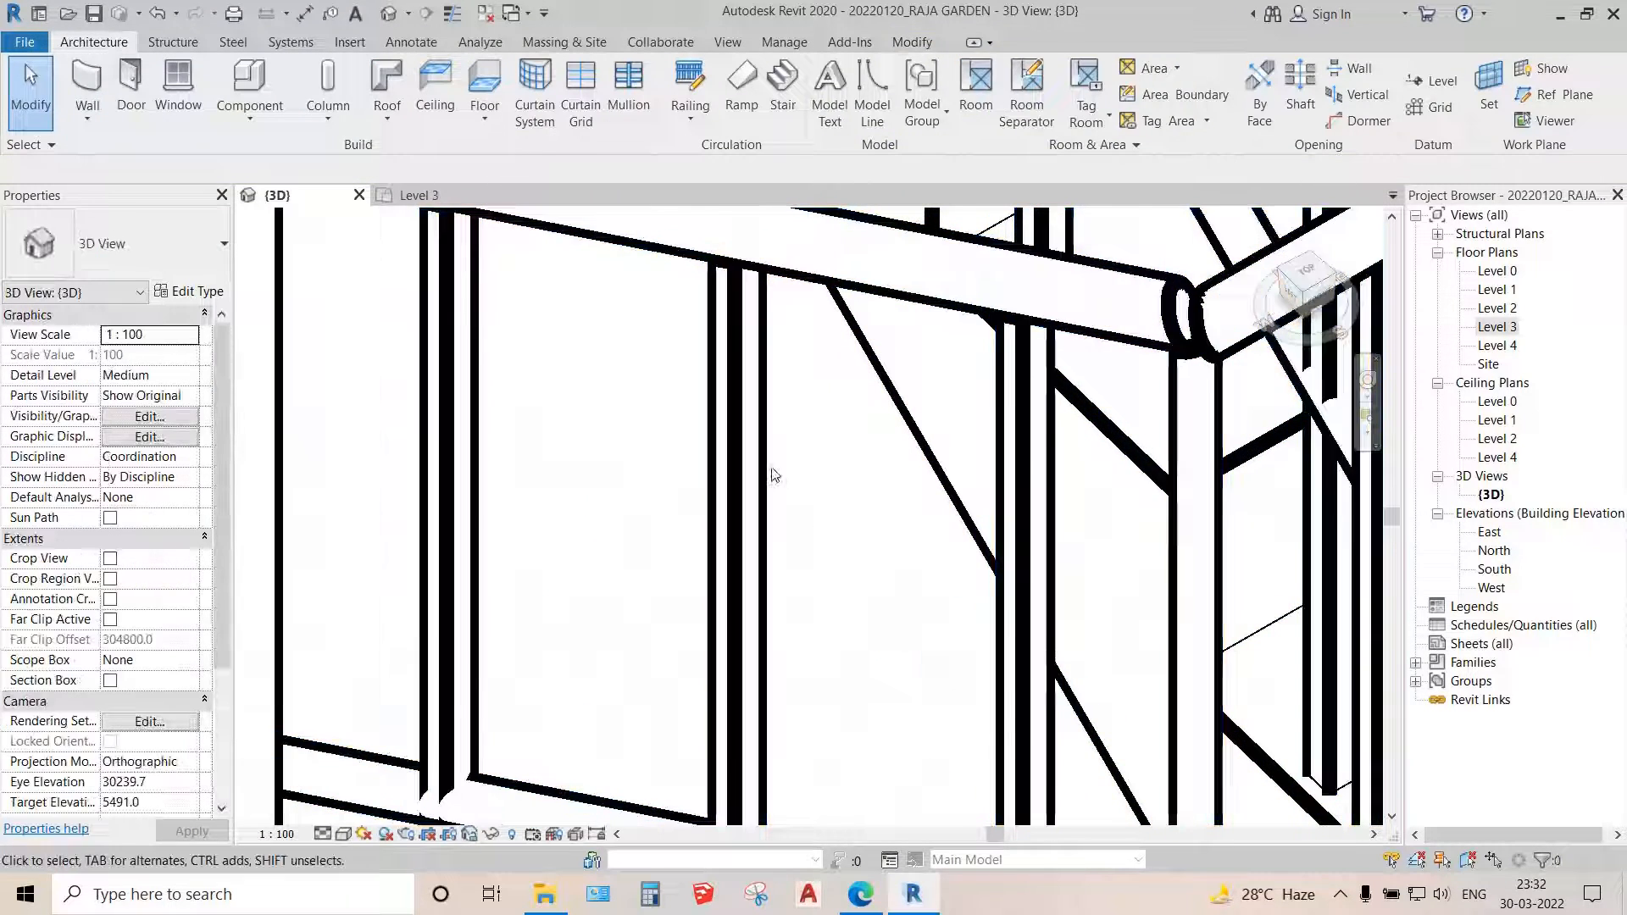
pyautogui.scroll(-3, 770, 472)
pyautogui.click(996, 629)
pyautogui.keyDown('shift'); pyautogui.moveTo(996, 629); pyautogui.dragTo(774, 354, button='middle'); pyautogui.keyUp('shift')
pyautogui.scroll(3, 950, 569)
# - Set the per-tread baluster family of the 900mm railing type to M_Baluster - Round : 25mm and accept the changes
pyautogui.click(773, 354)
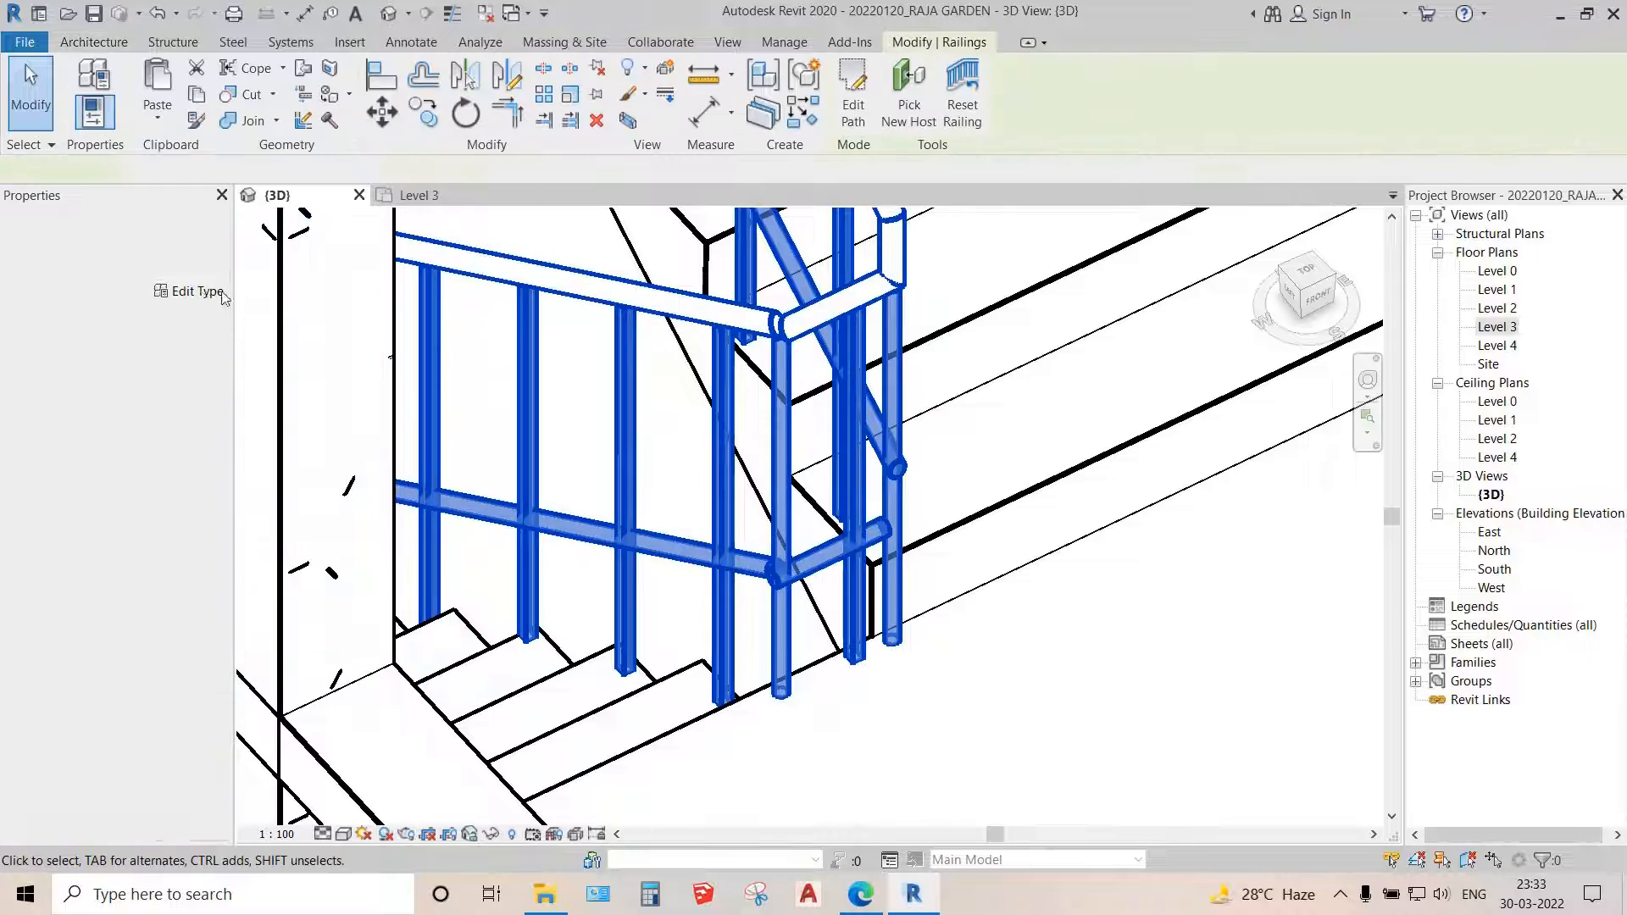
pyautogui.click(187, 291)
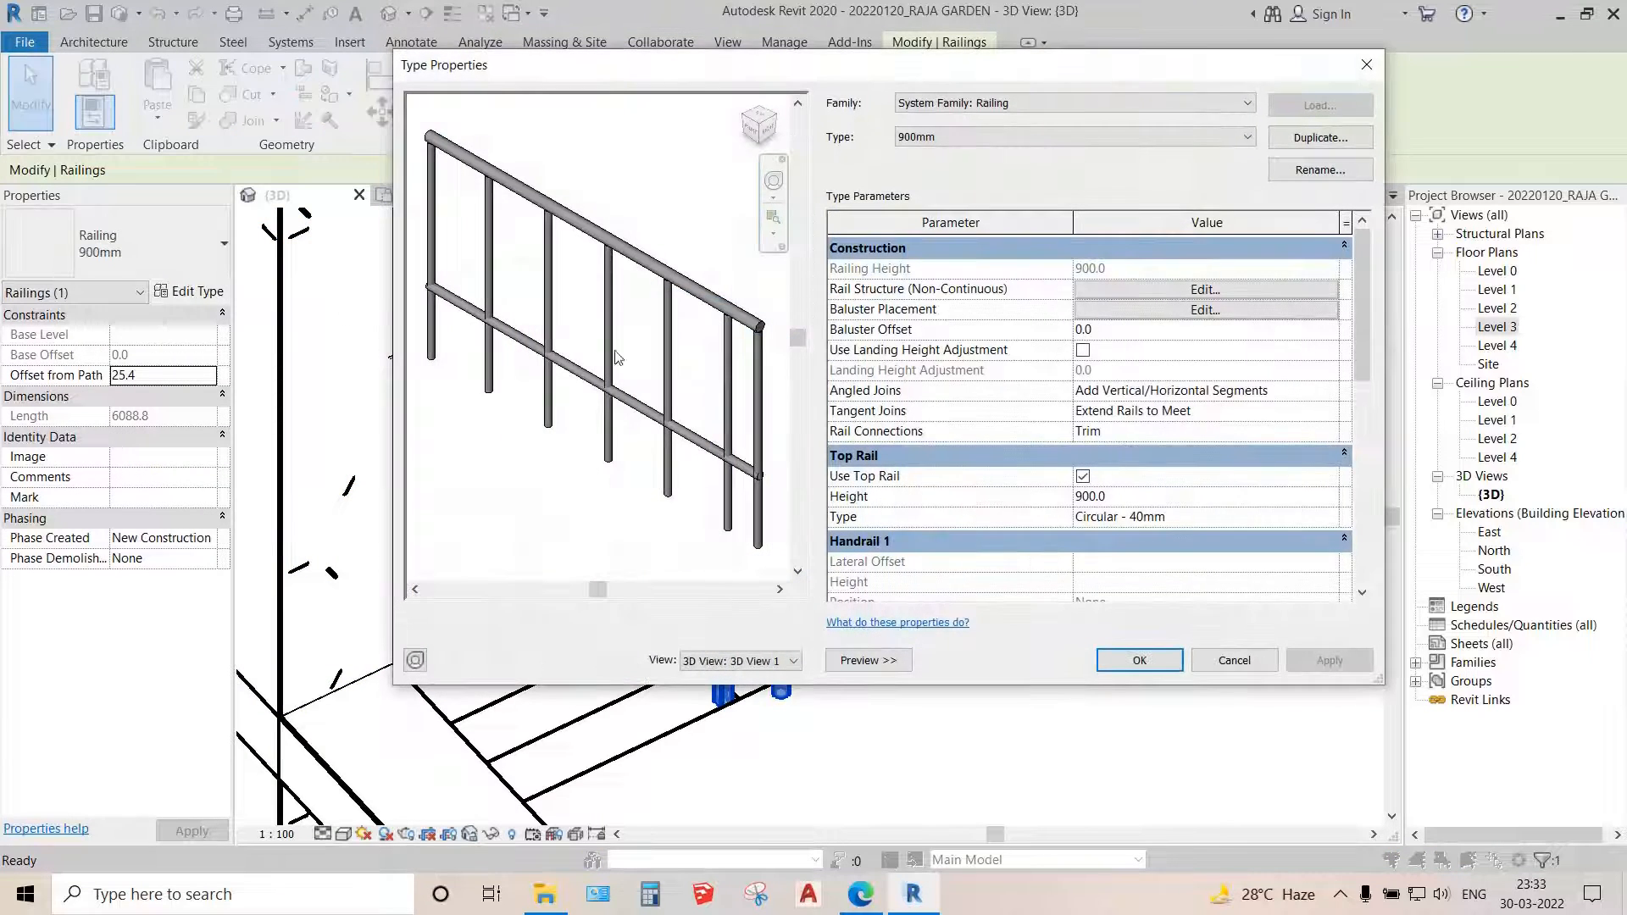
pyautogui.click(1127, 310)
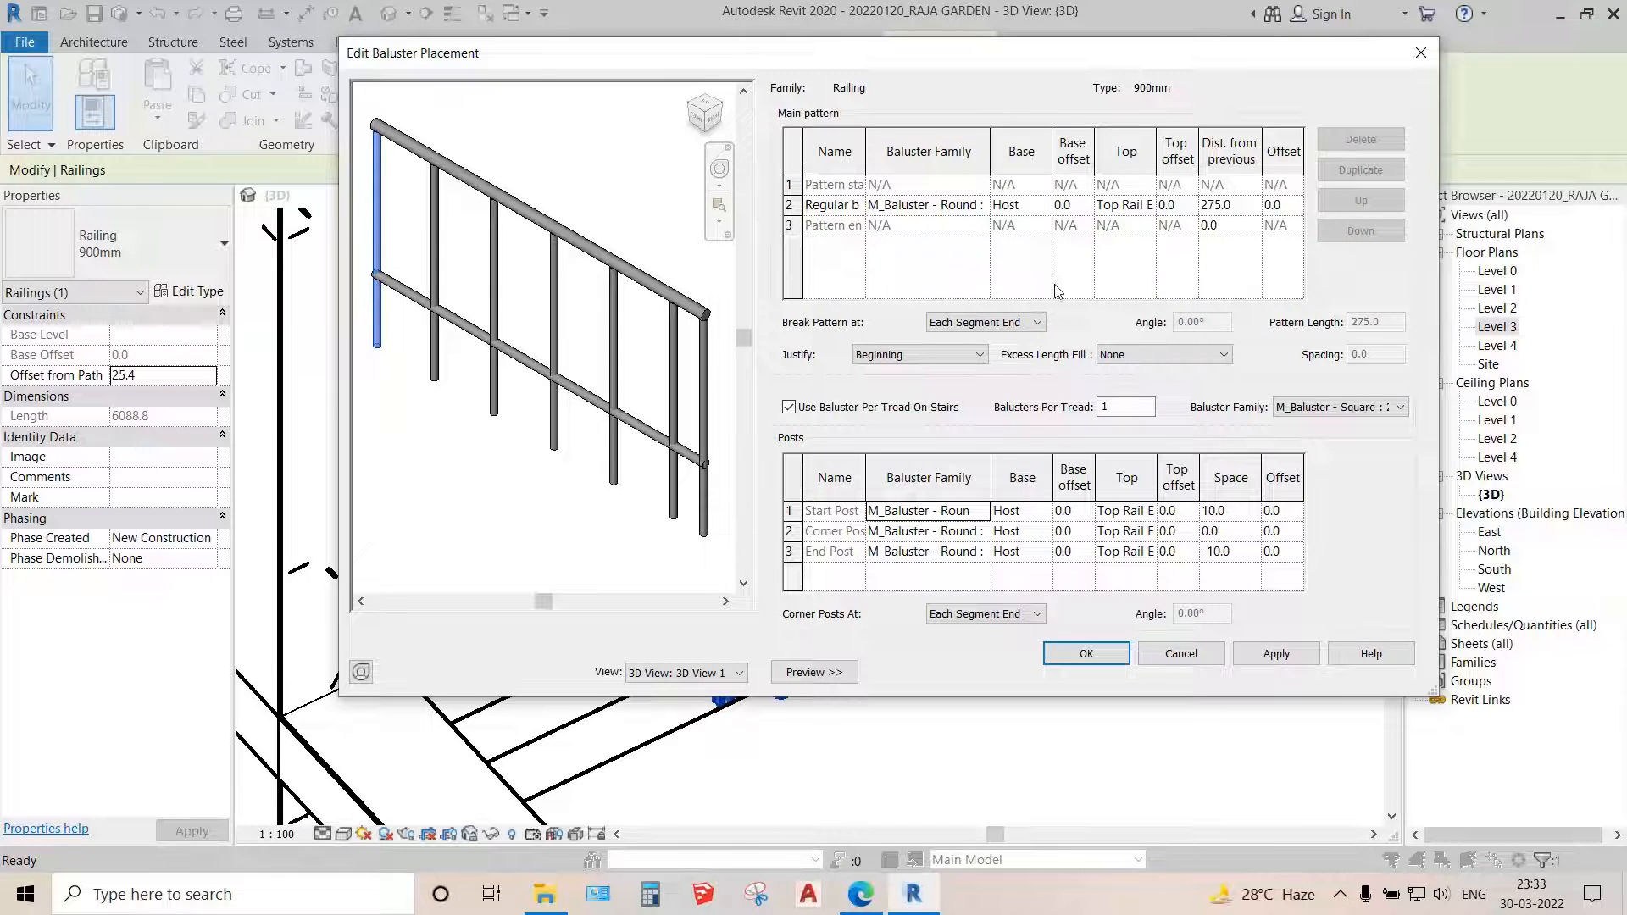
pyautogui.click(932, 204)
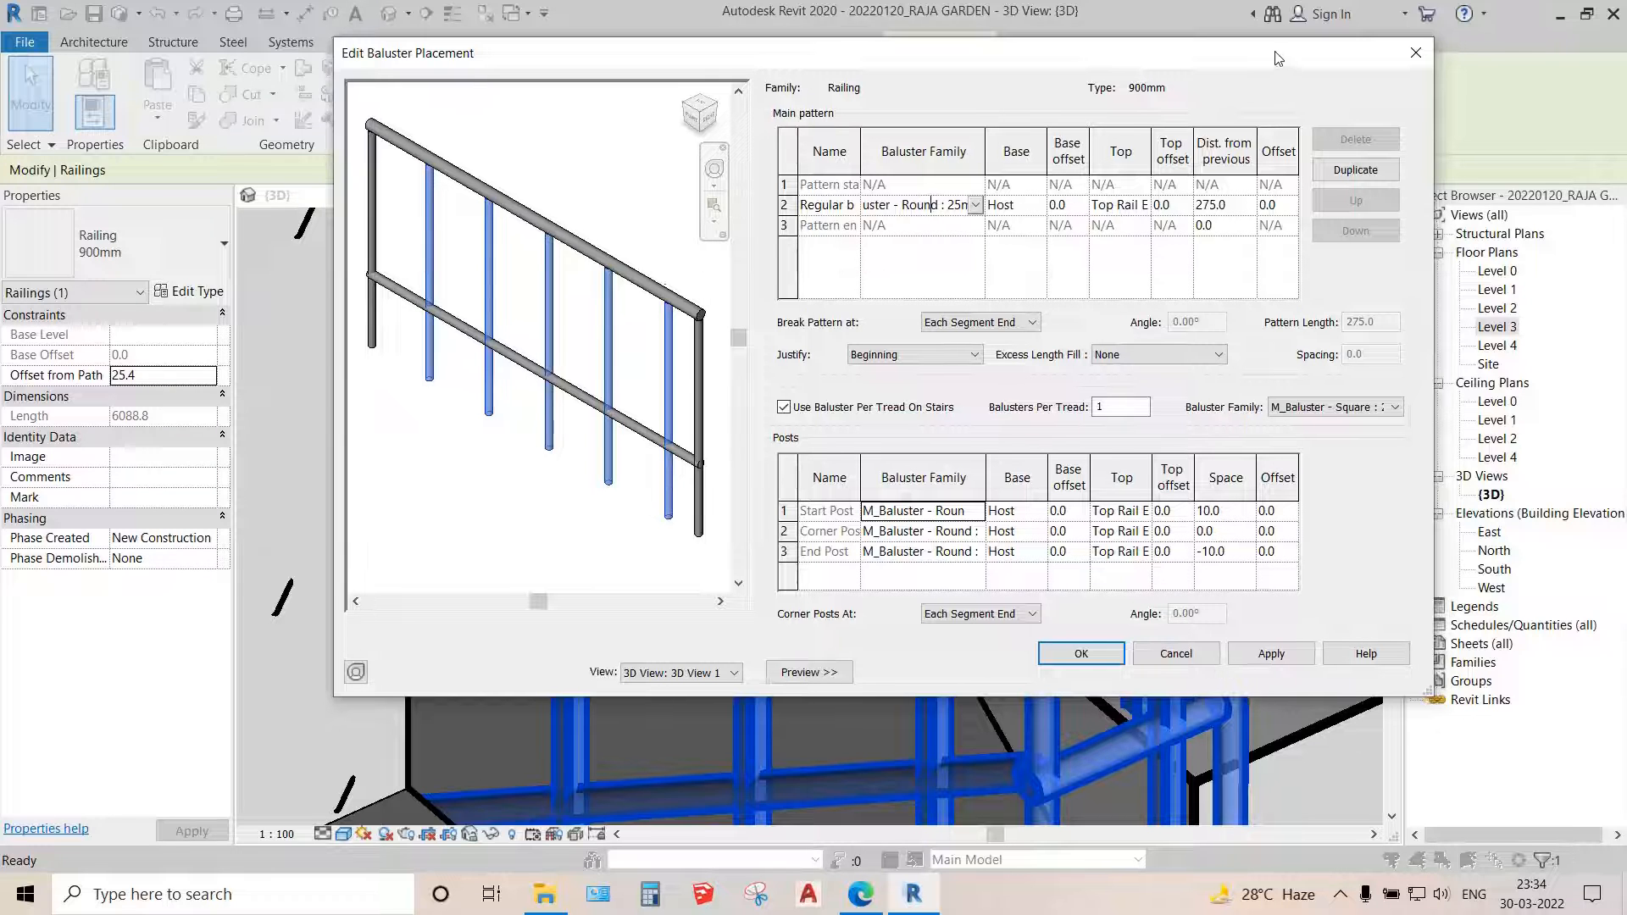
pyautogui.moveTo(1287, 58); pyautogui.dragTo(1263, 49)
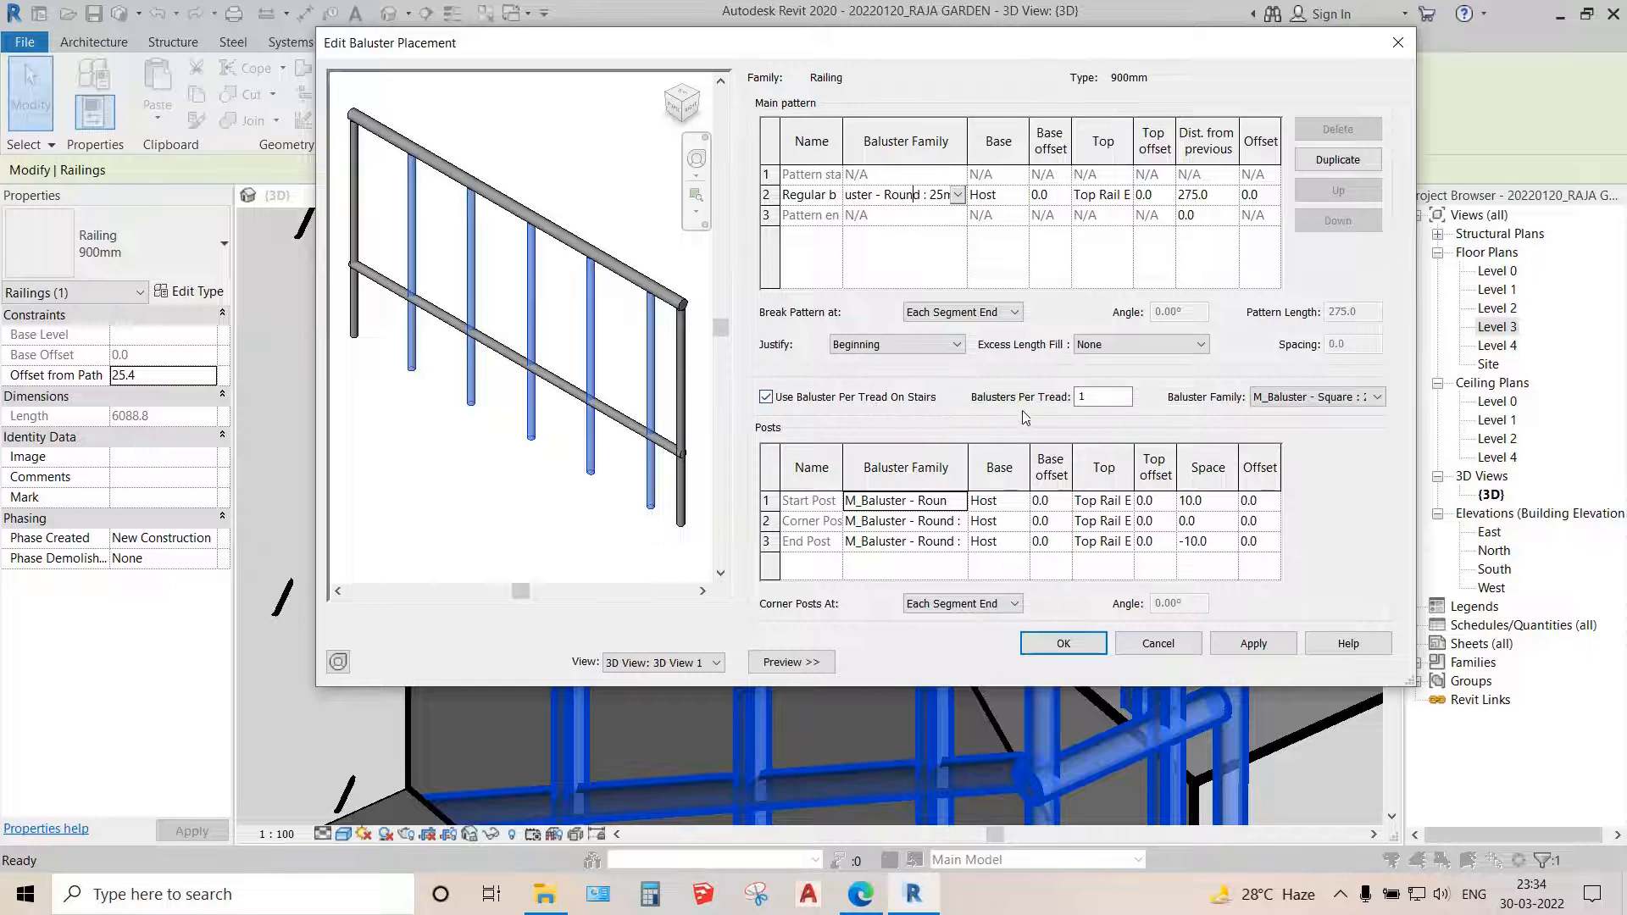
pyautogui.click(1377, 396)
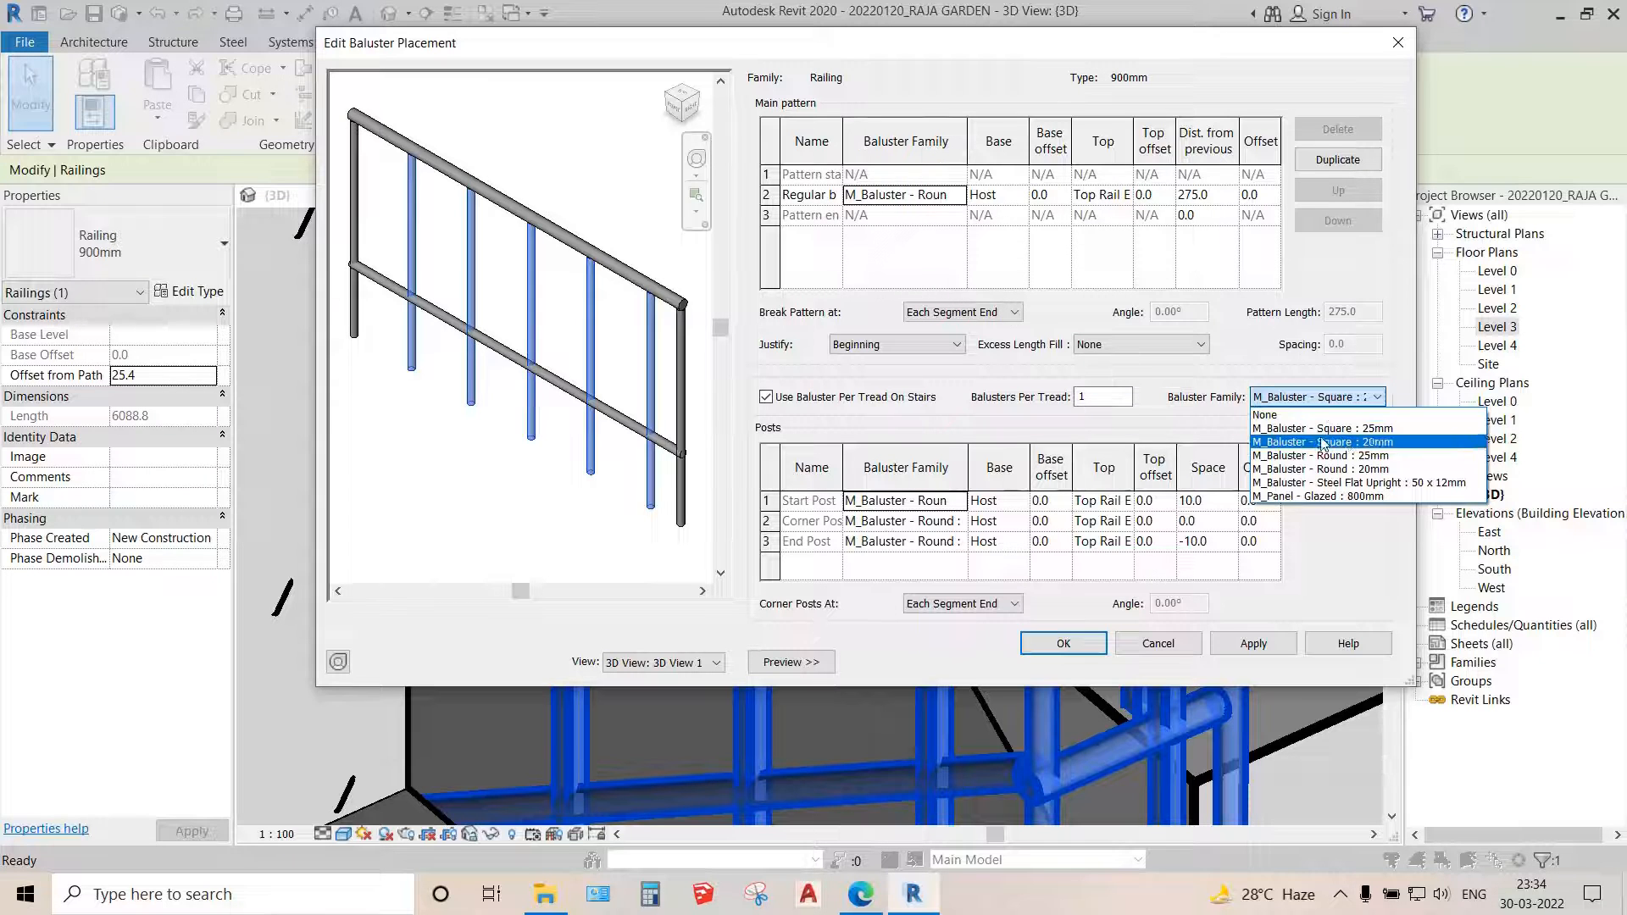
pyautogui.click(1366, 457)
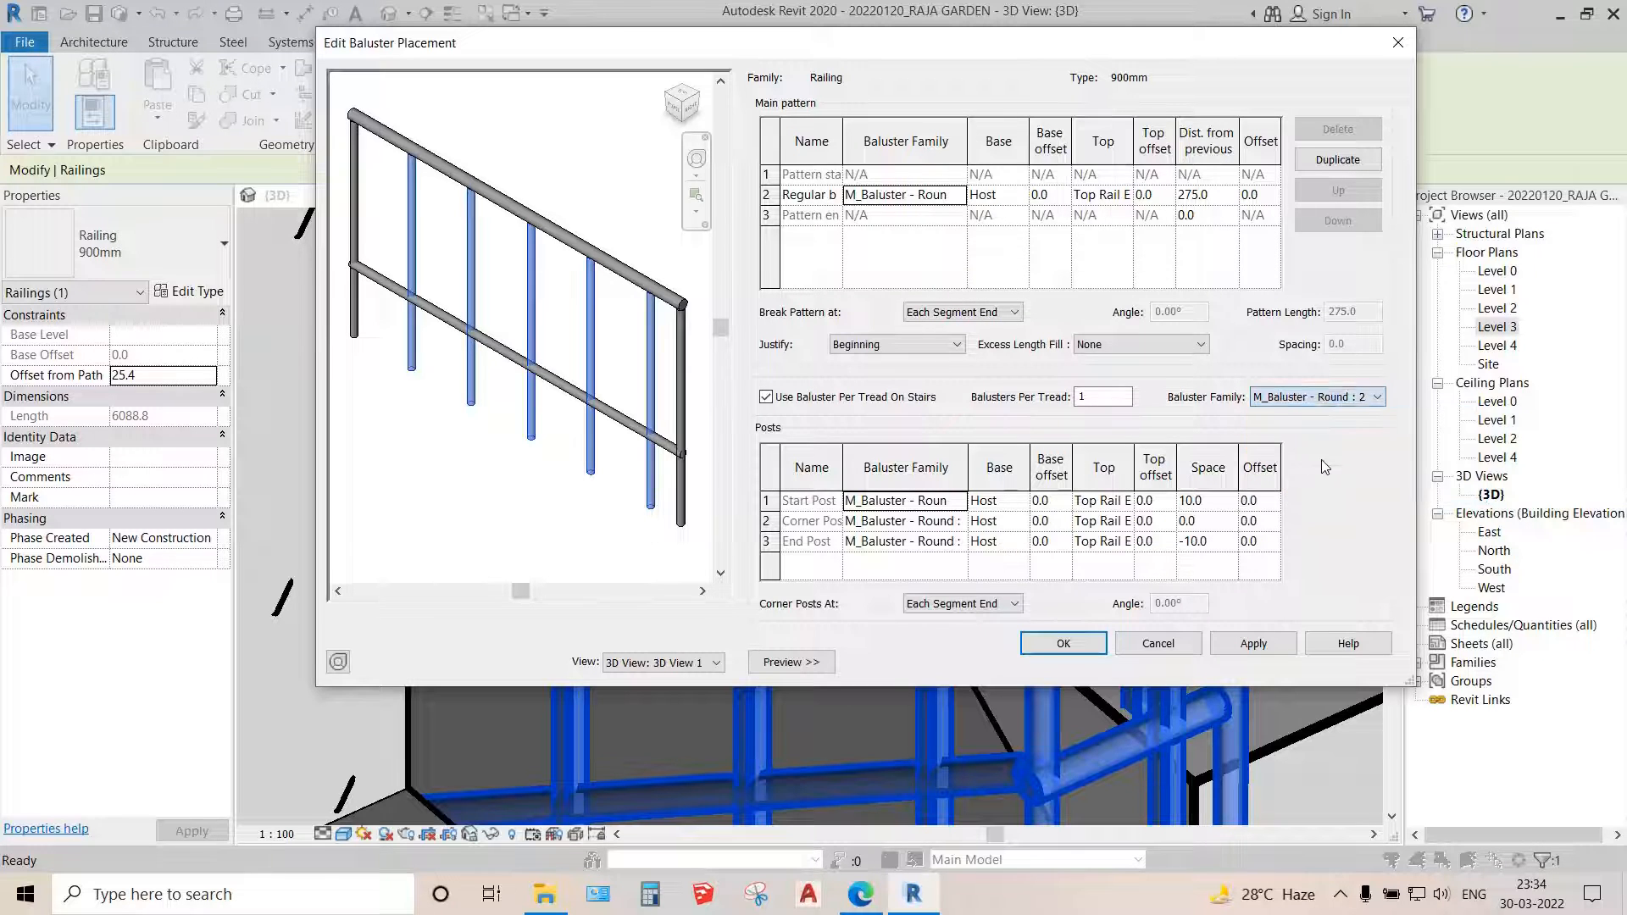
pyautogui.click(1075, 648)
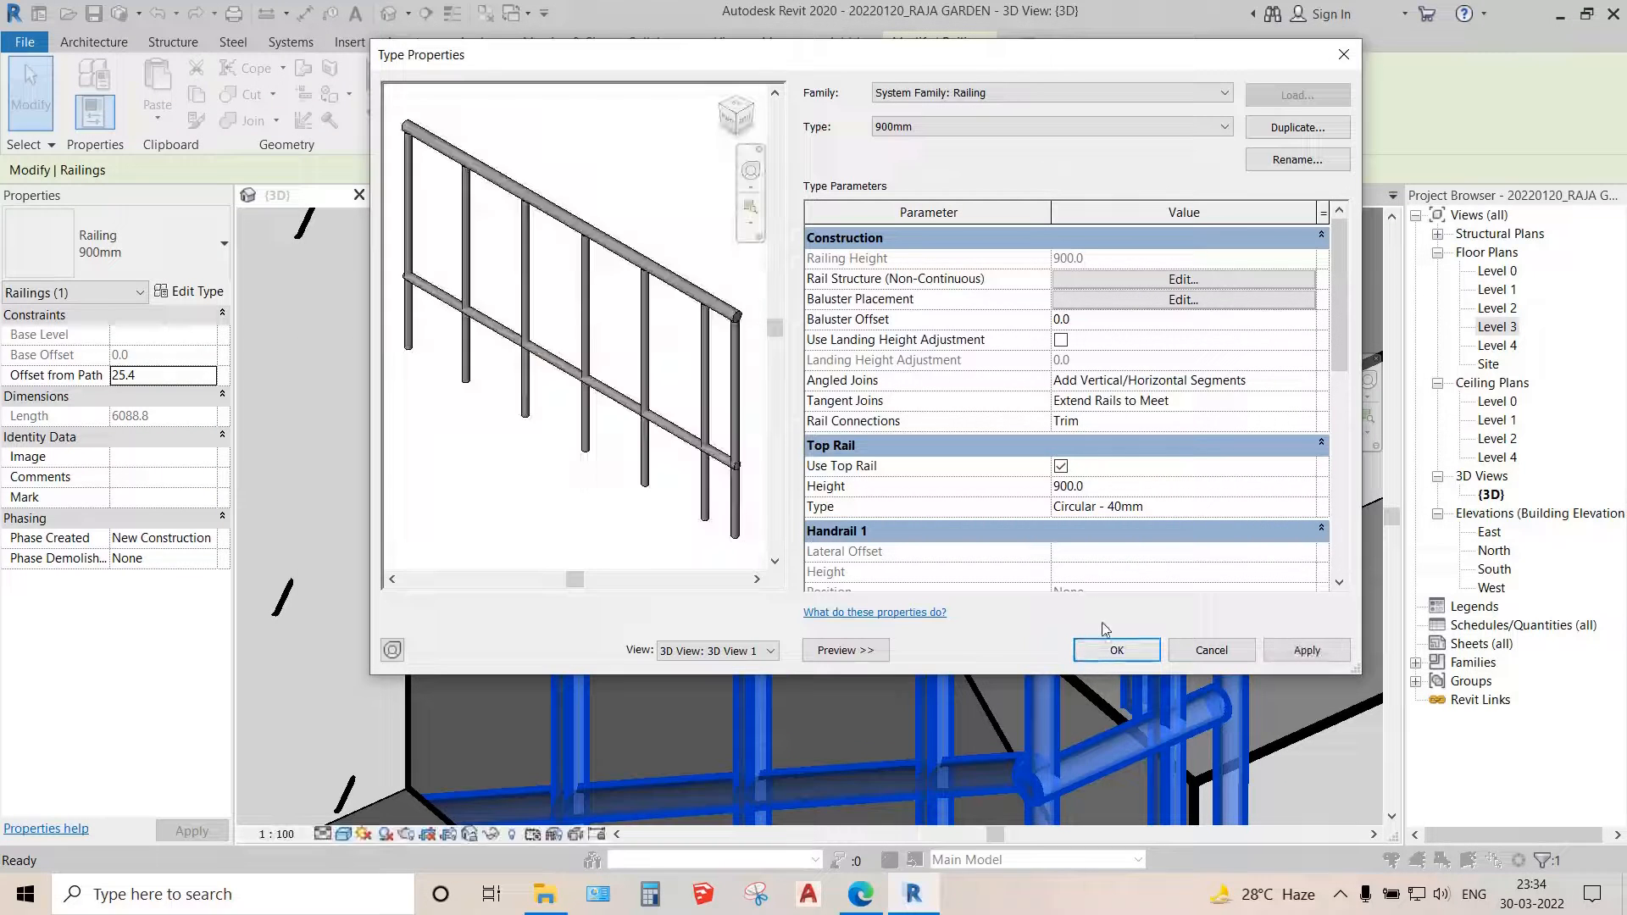
pyautogui.click(1118, 649)
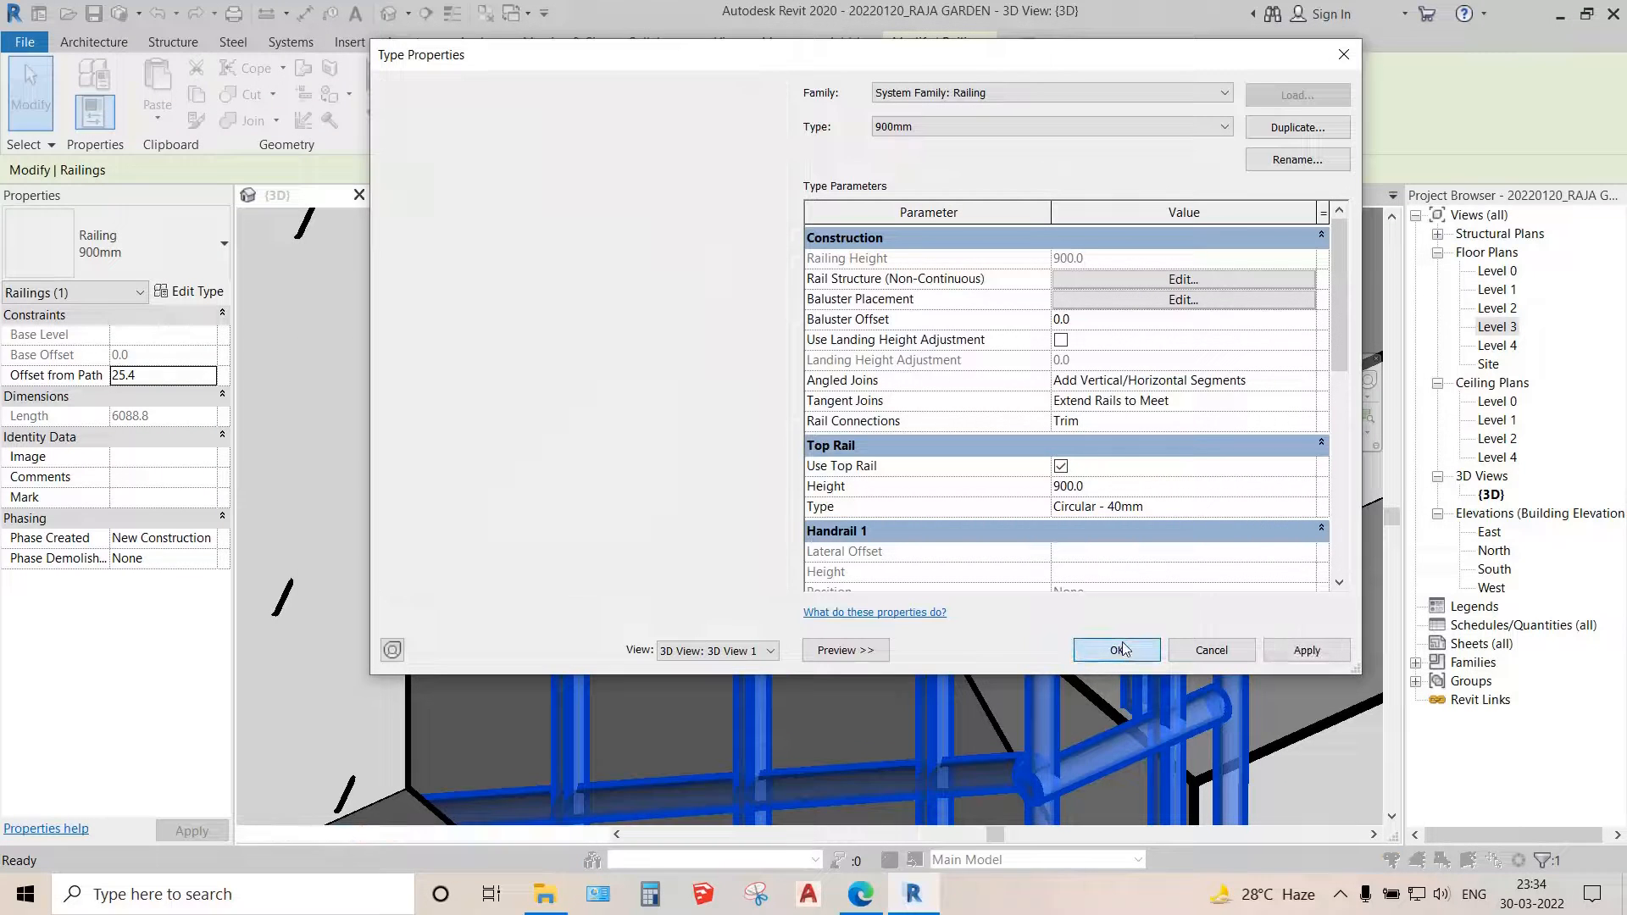
# - Inspect the inner stair railing's balusters and rails up close and in the context of the whole building
pyautogui.scroll(-4, 922, 333)
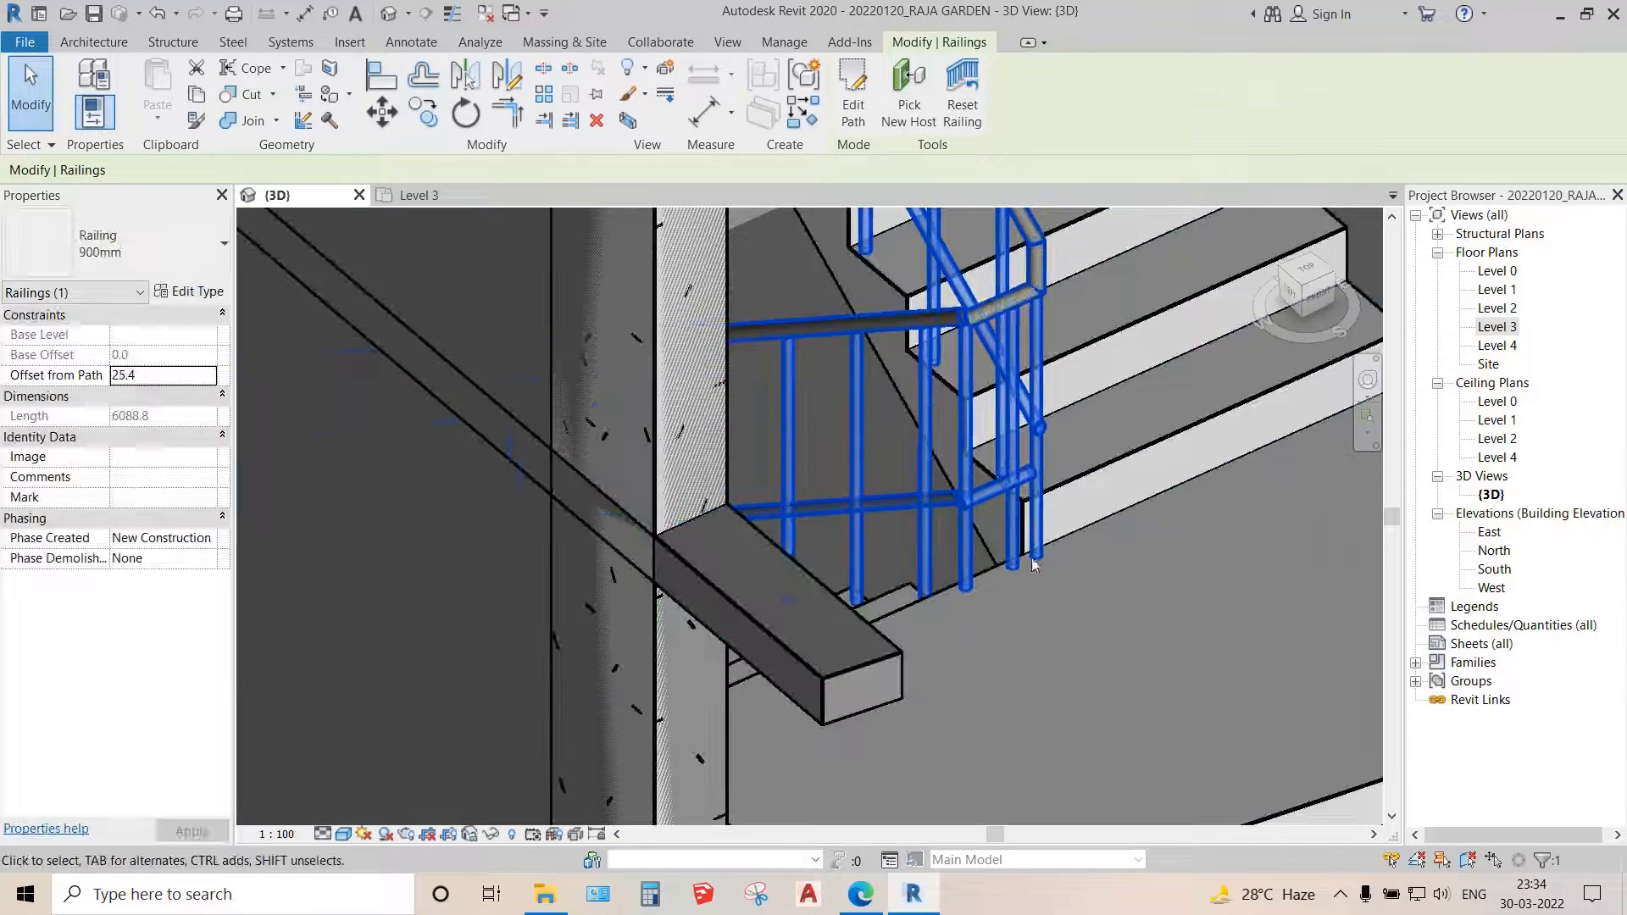
pyautogui.scroll(-1, 1032, 566)
pyautogui.keyDown('shift'); pyautogui.moveTo(1032, 566); pyautogui.dragTo(966, 585, button='middle'); pyautogui.keyUp('shift')
pyautogui.scroll(3, 826, 636)
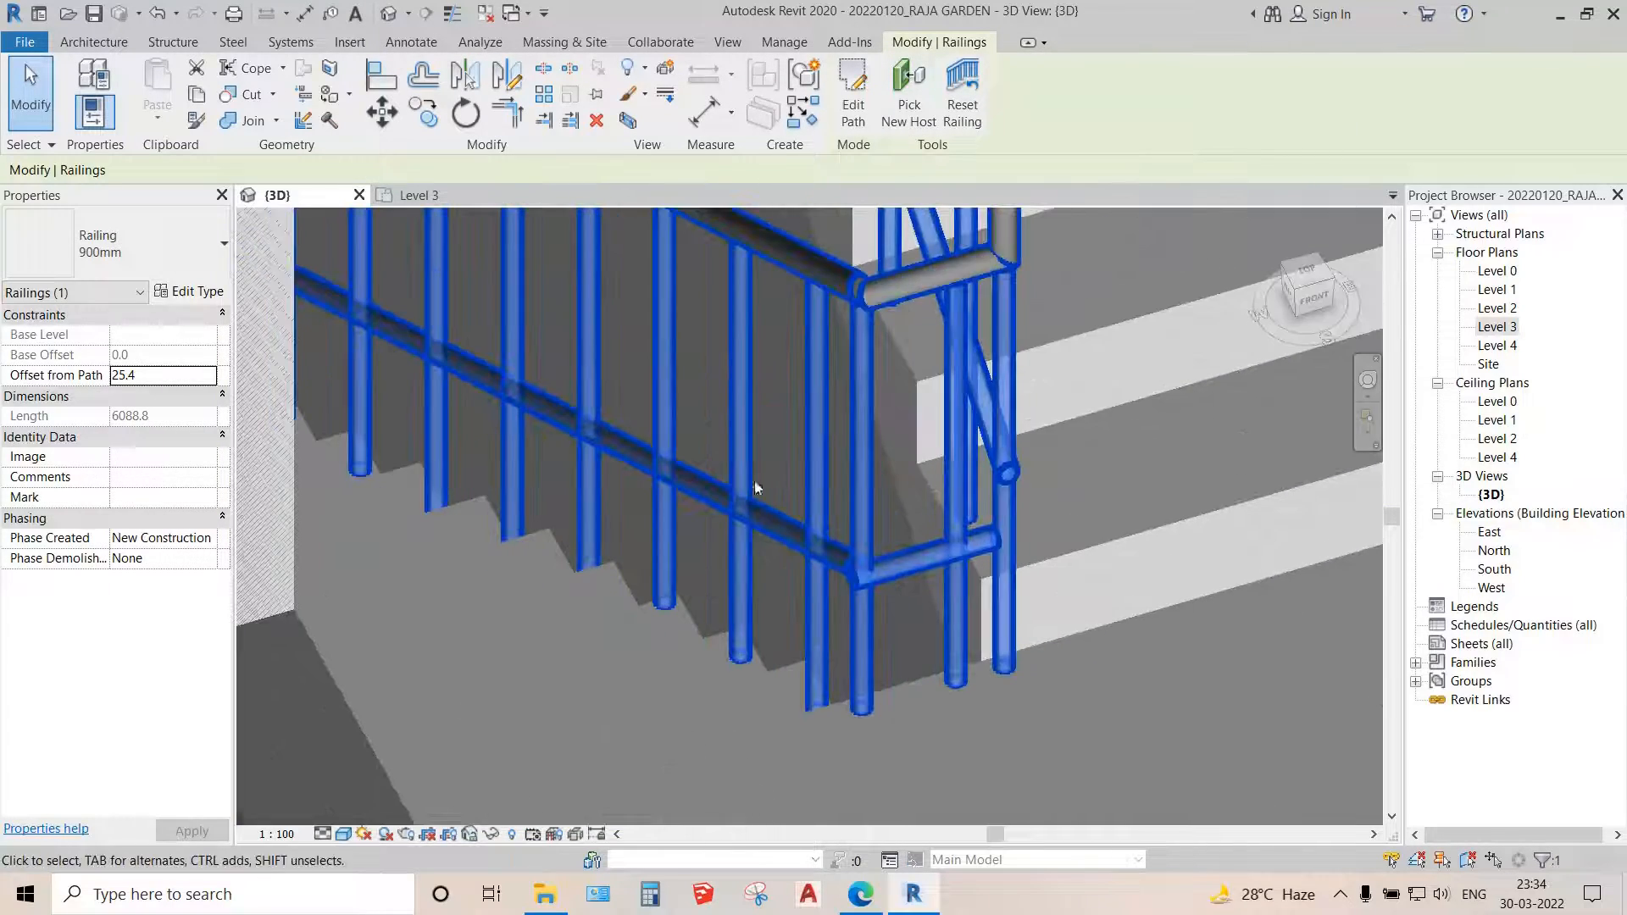
pyautogui.scroll(-3, 1072, 556)
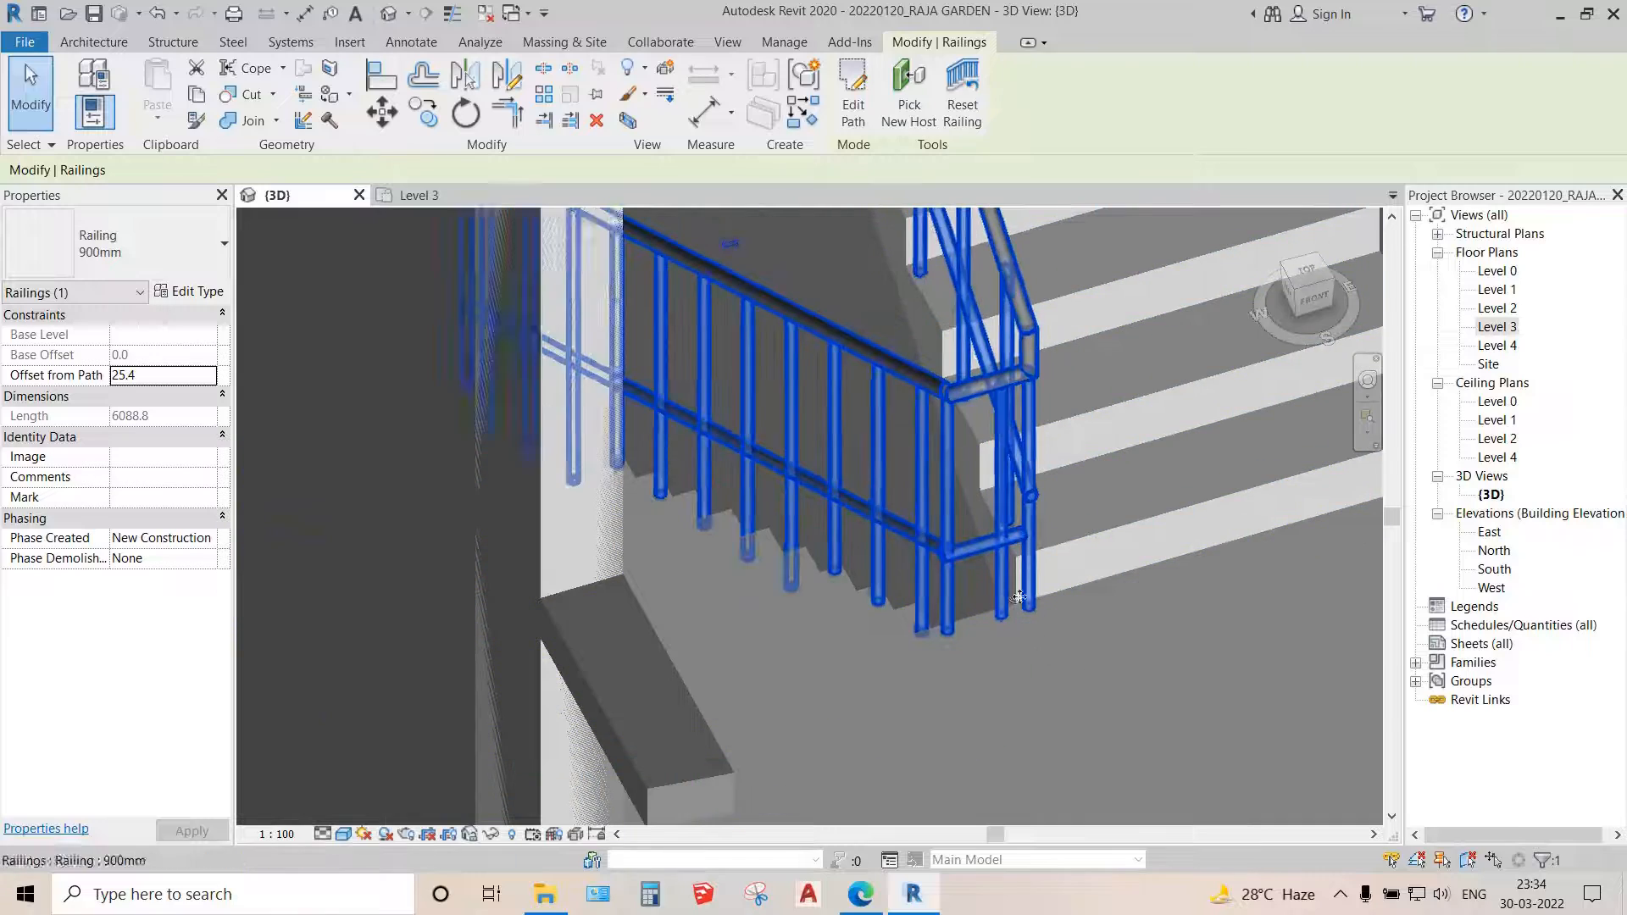
pyautogui.keyDown('shift'); pyautogui.moveTo(1018, 597); pyautogui.dragTo(958, 550, button='middle'); pyautogui.keyUp('shift')
pyautogui.scroll(-4, 911, 610)
pyautogui.keyDown('shift'); pyautogui.moveTo(912, 610); pyautogui.dragTo(556, 483, button='middle'); pyautogui.keyUp('shift')
pyautogui.scroll(-1, 556, 483)
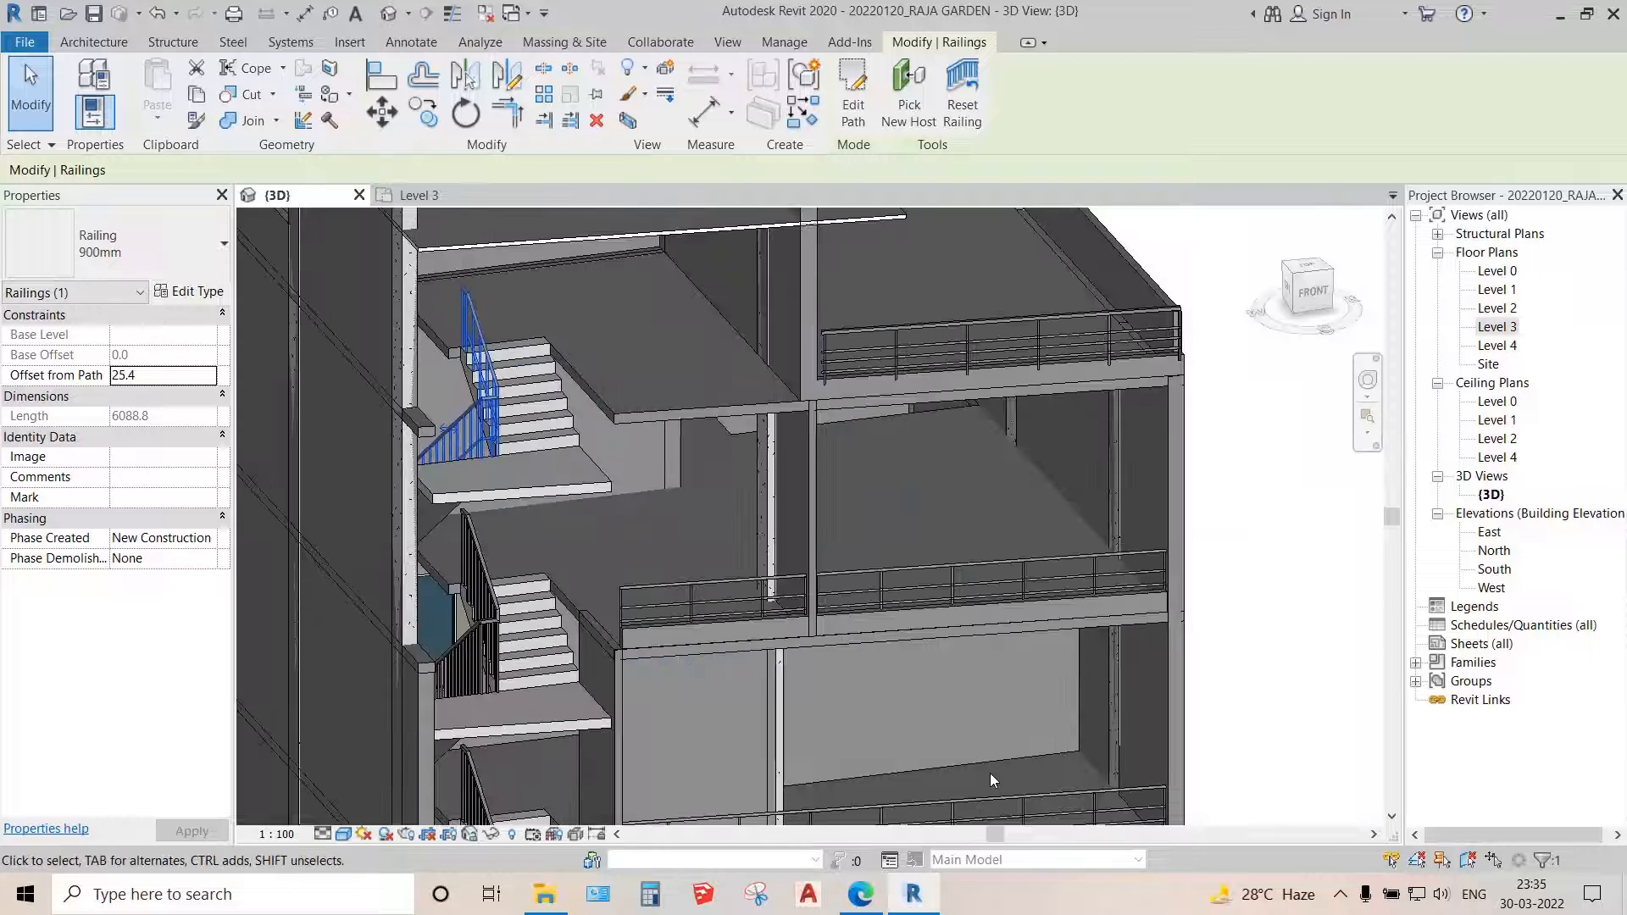